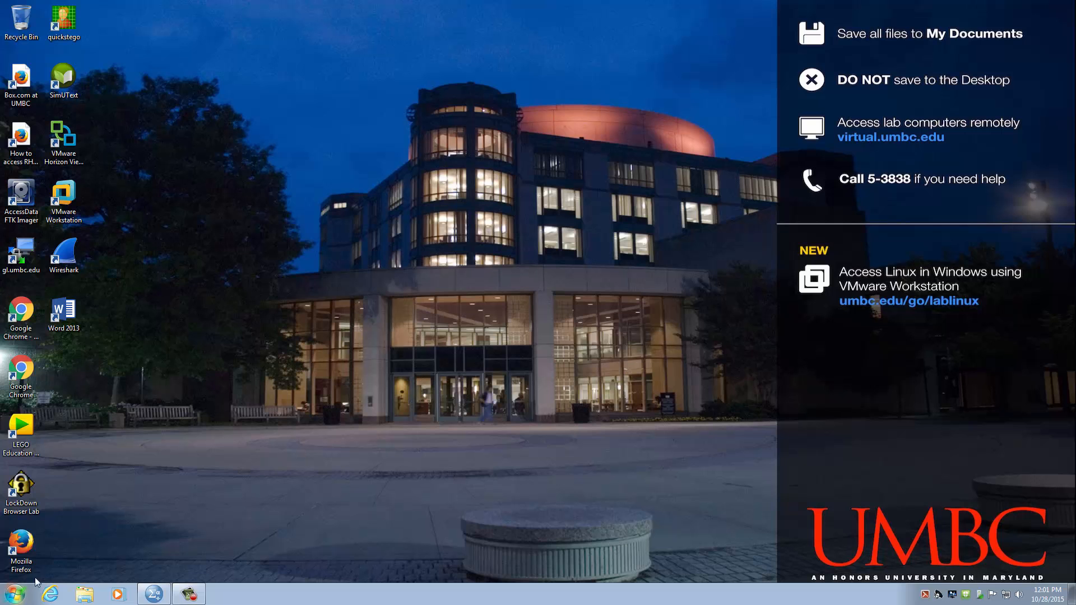
pyautogui.click(24, 594)
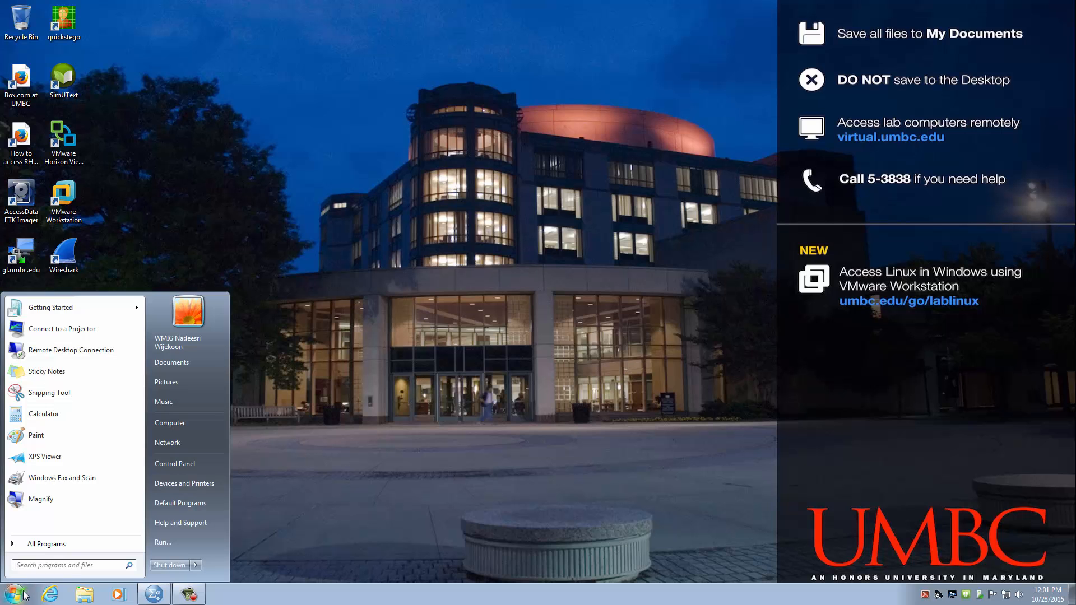
pyautogui.click(301, 480)
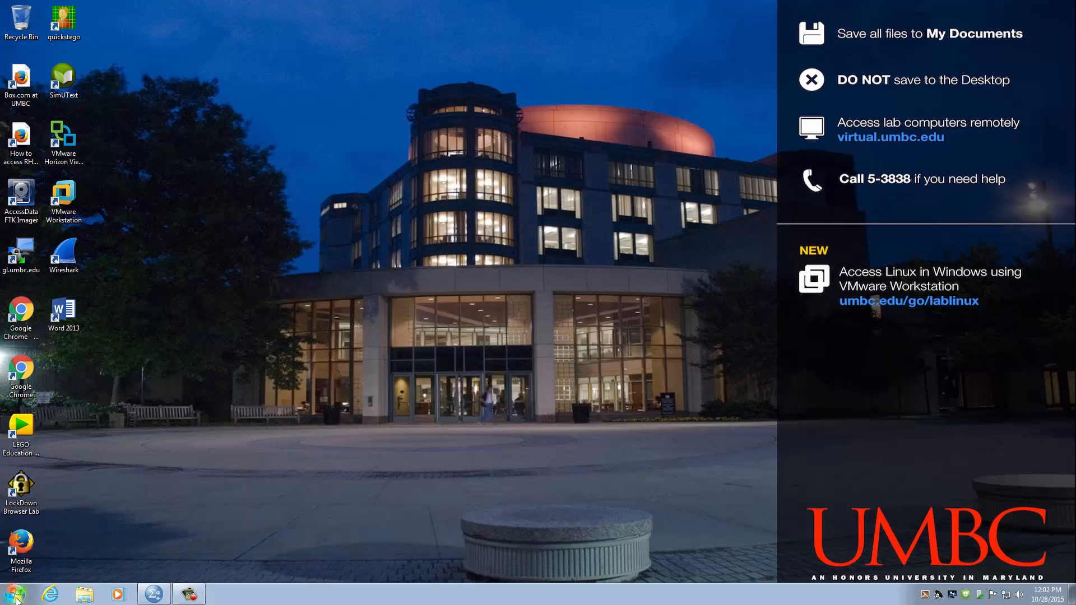
# Step: Locate IBM SPSS Statistics among the installed programs and bring up its already running Data Editor in a maximized window
pyautogui.click(15, 597)
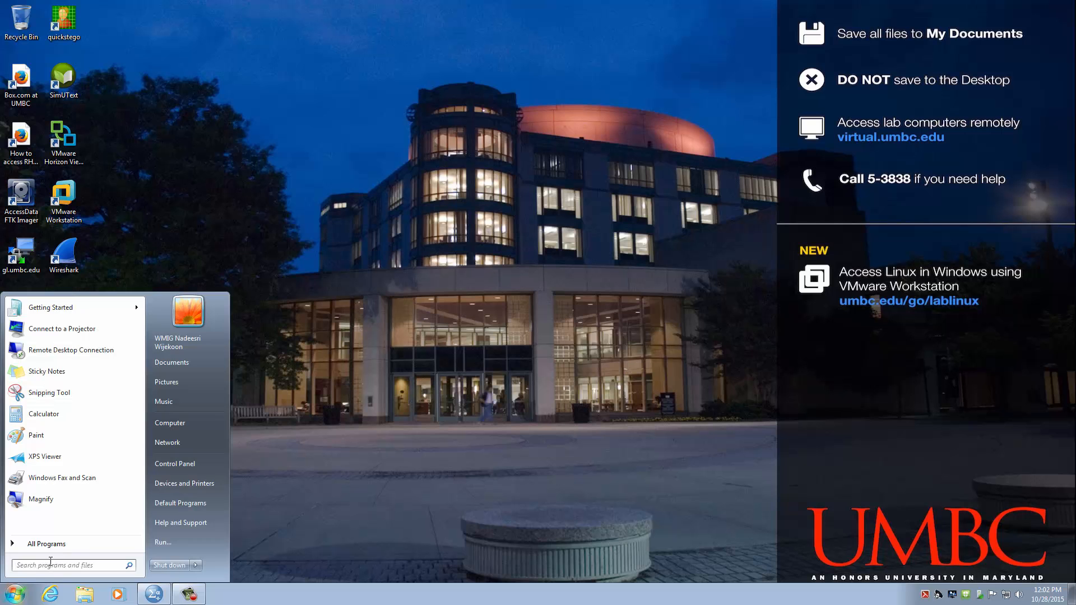
pyautogui.click(66, 544)
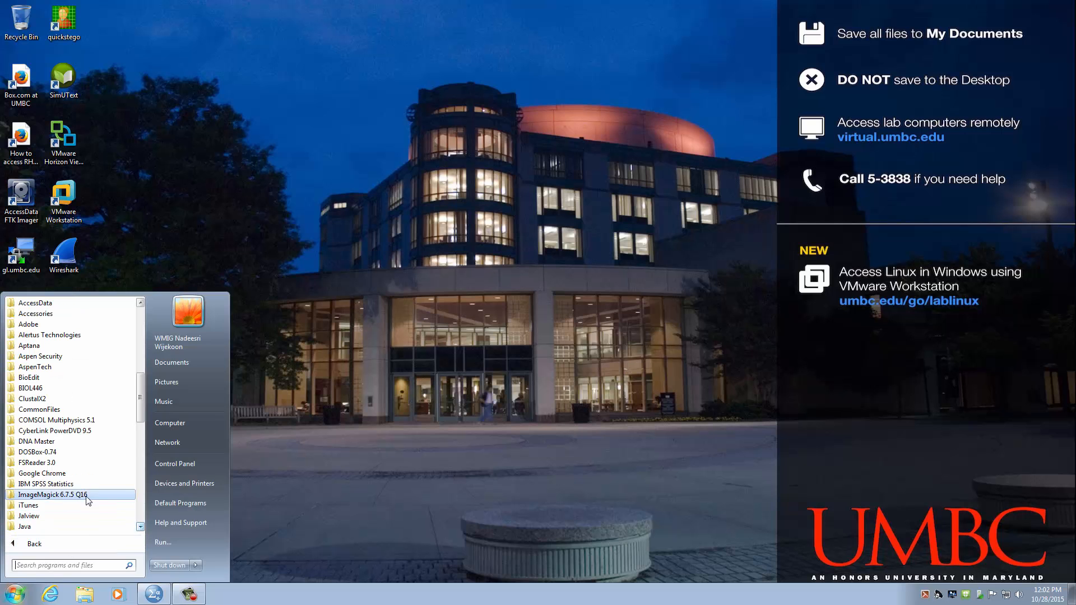
pyautogui.click(57, 486)
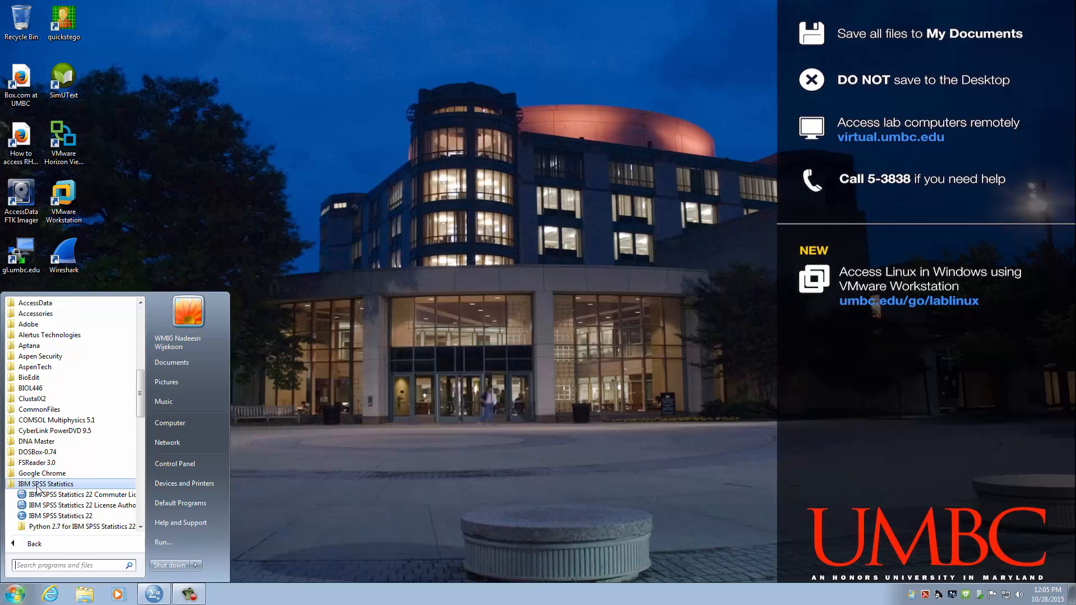
pyautogui.click(156, 598)
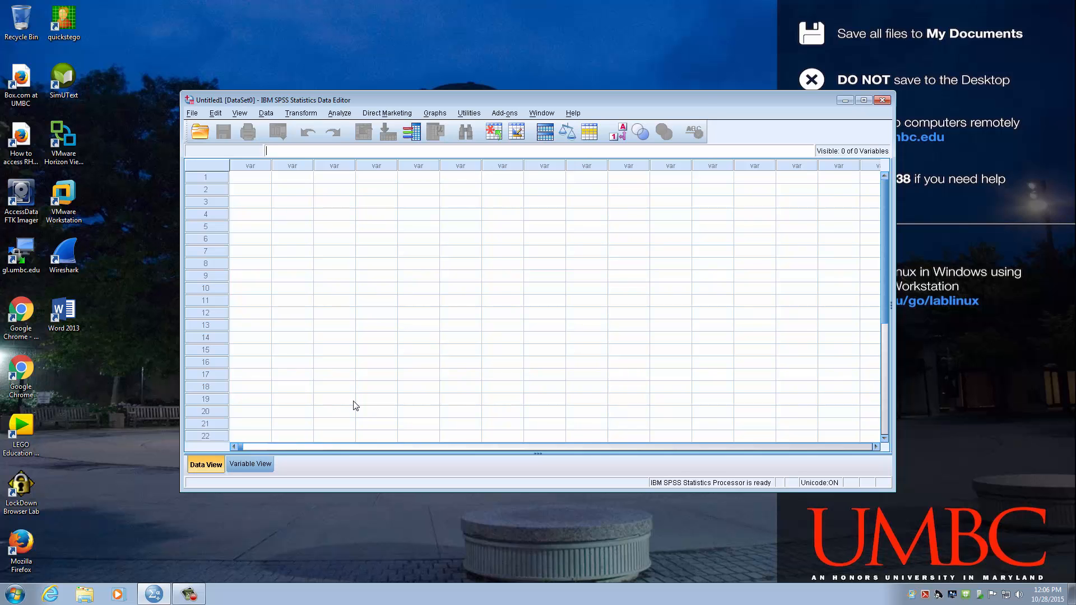
pyautogui.click(864, 100)
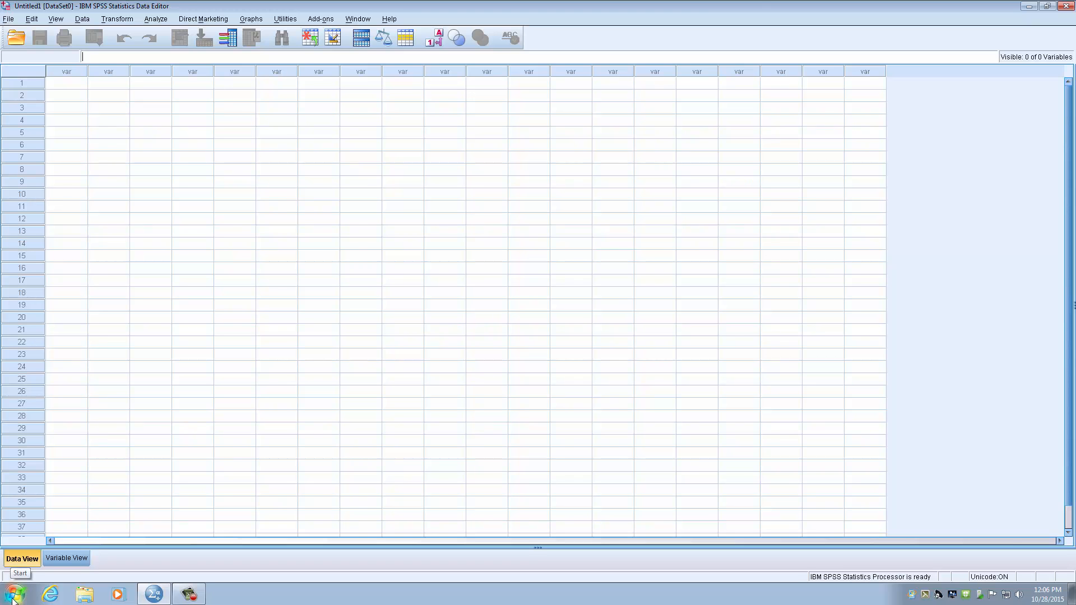
pyautogui.click(7, 19)
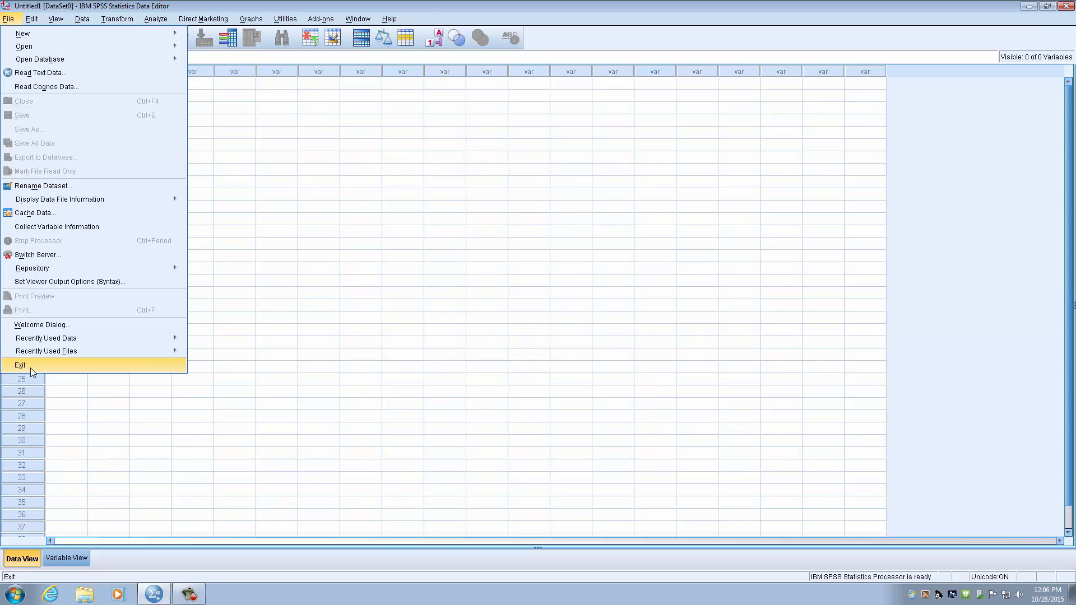
pyautogui.click(412, 10)
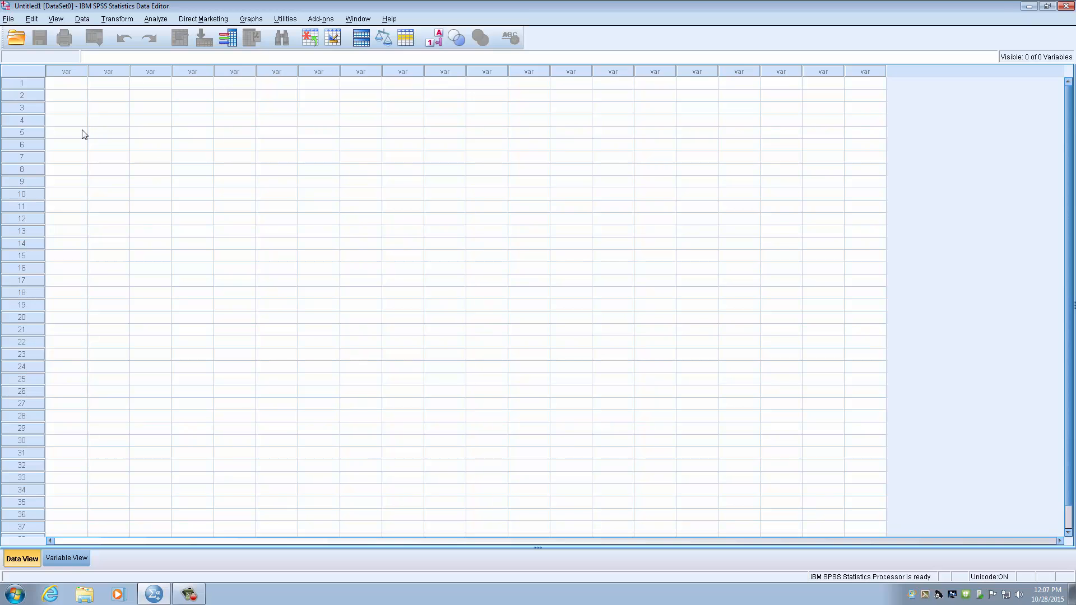
# Step: Switch from the Data Editor to a new Google Chrome window and remove the added Adobe Acrobat extension
pyautogui.click(1030, 6)
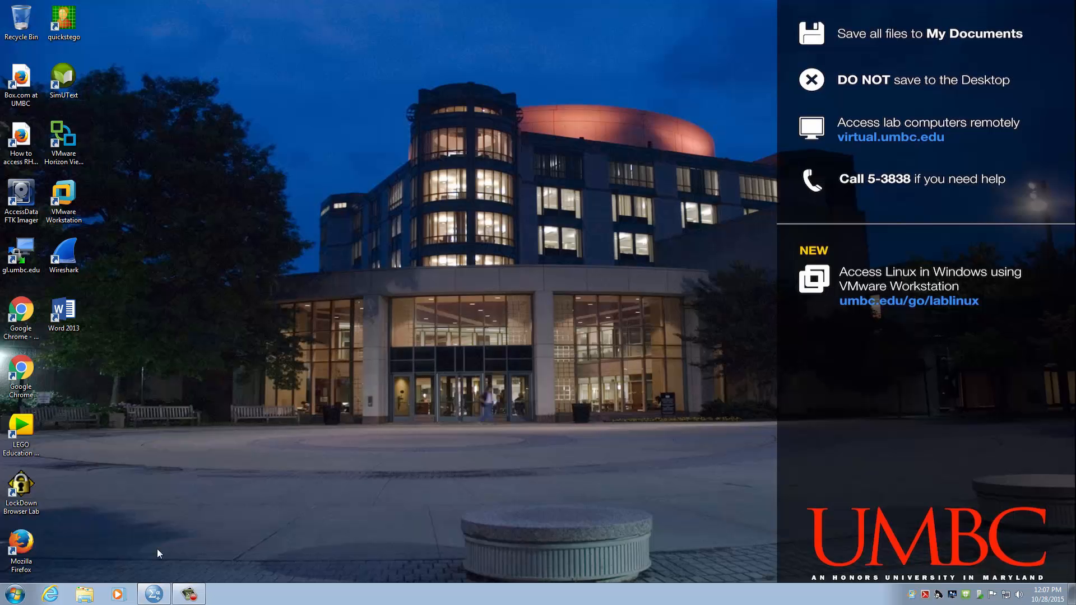
pyautogui.doubleClick(21, 311)
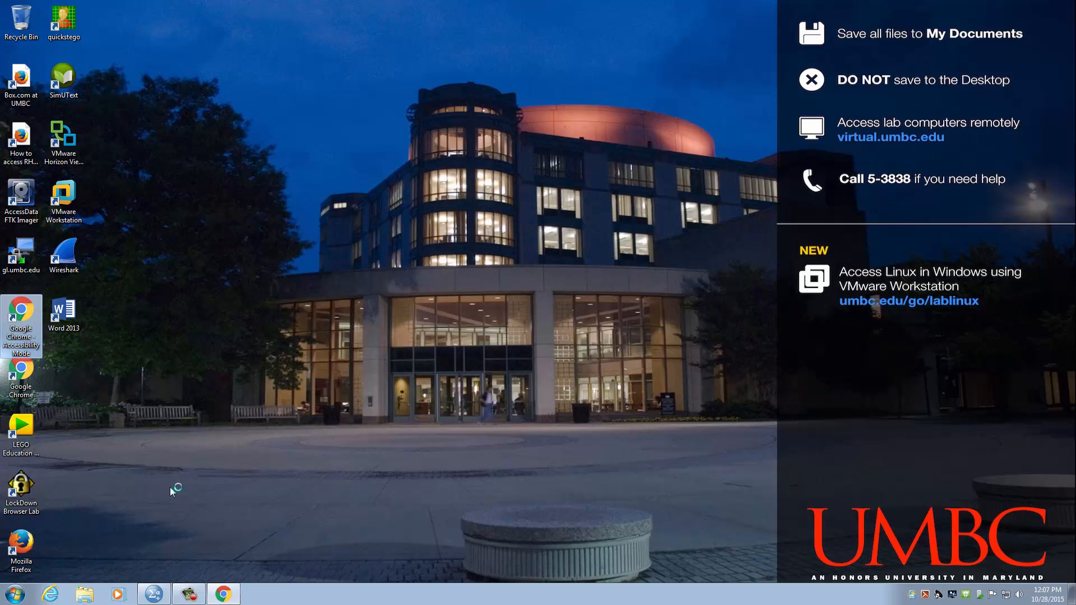
pyautogui.click(227, 596)
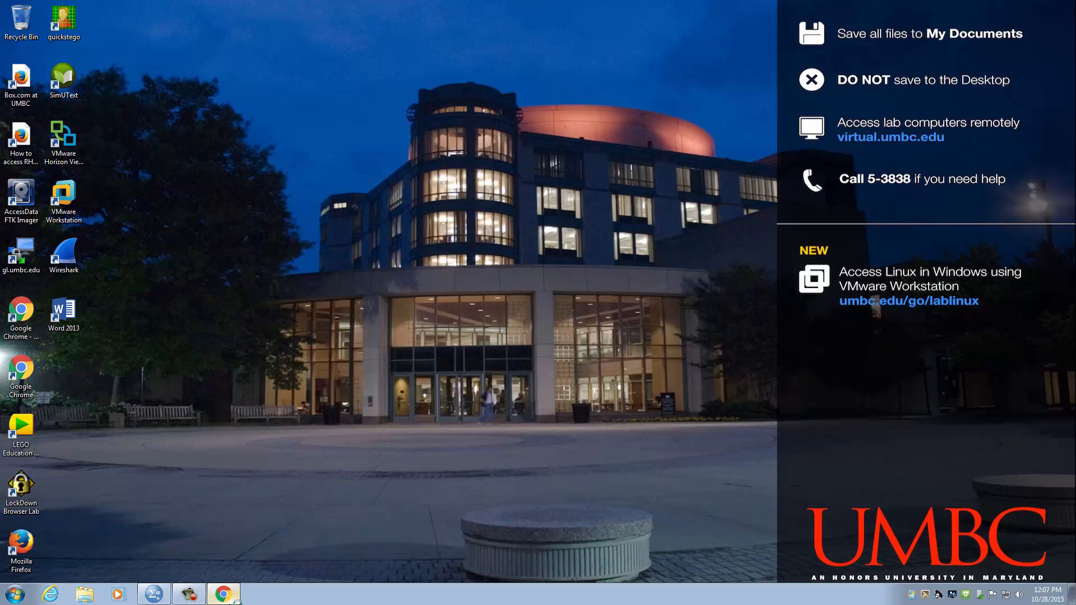
pyautogui.moveTo(226, 597)
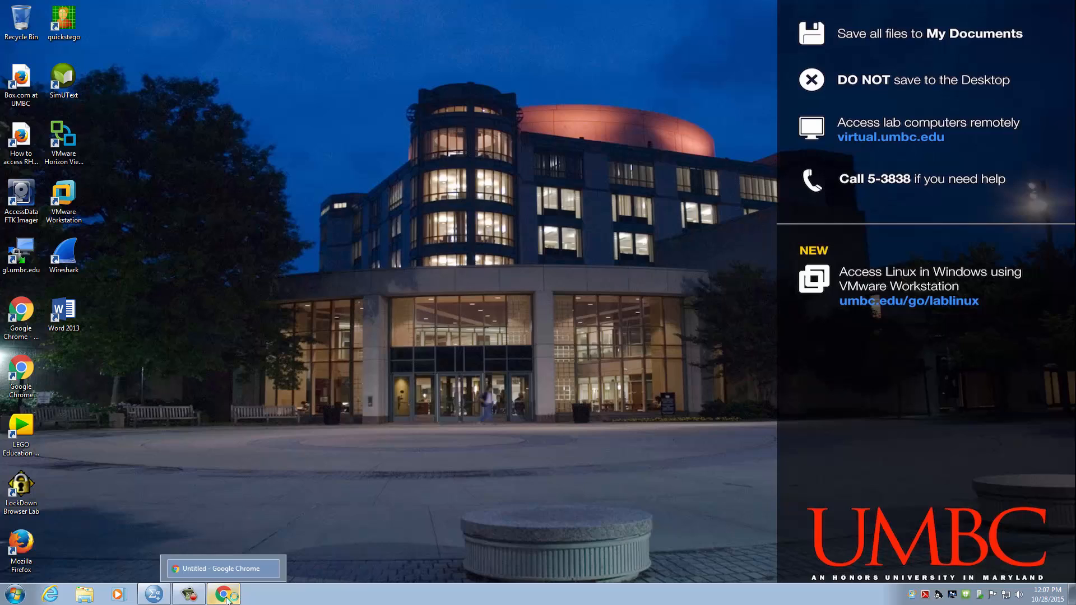
pyautogui.click(227, 597)
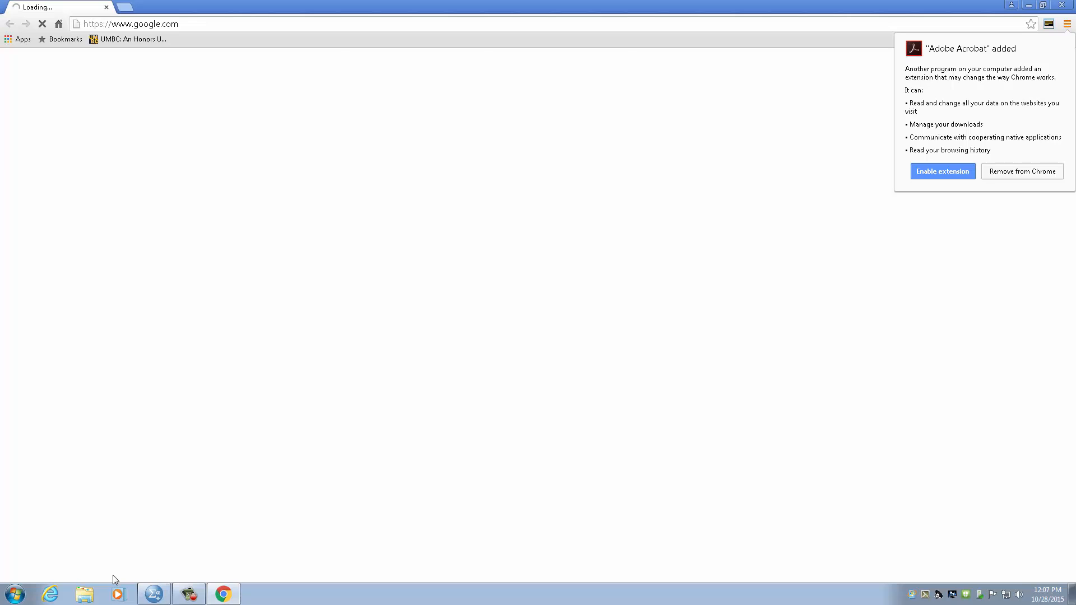
pyautogui.click(1022, 169)
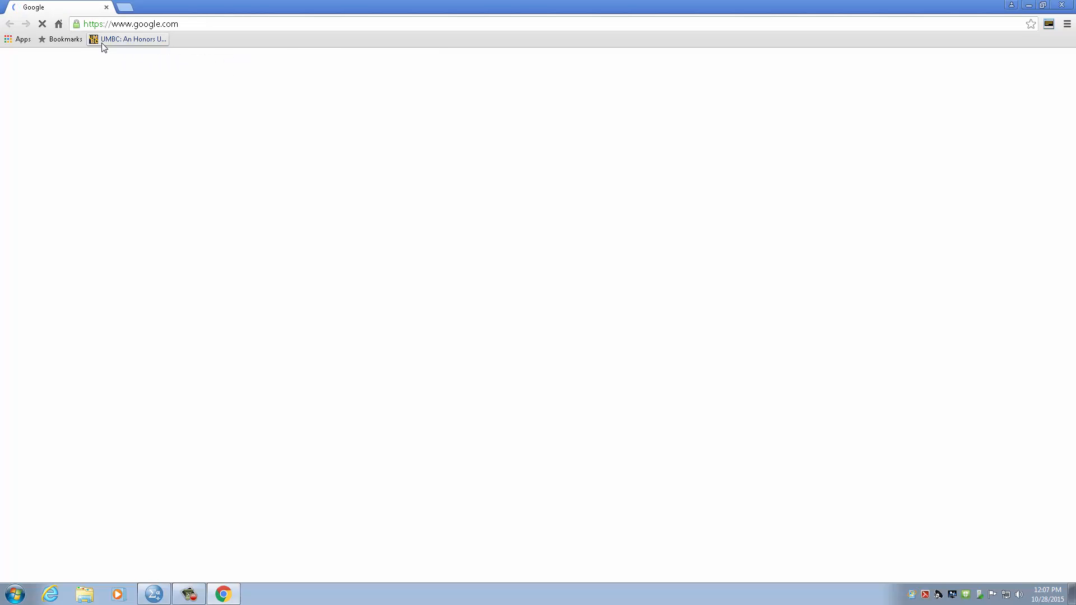
# Step: Load the UMBC home page from its bookmark and search the site for "circ"
pyautogui.click(143, 41)
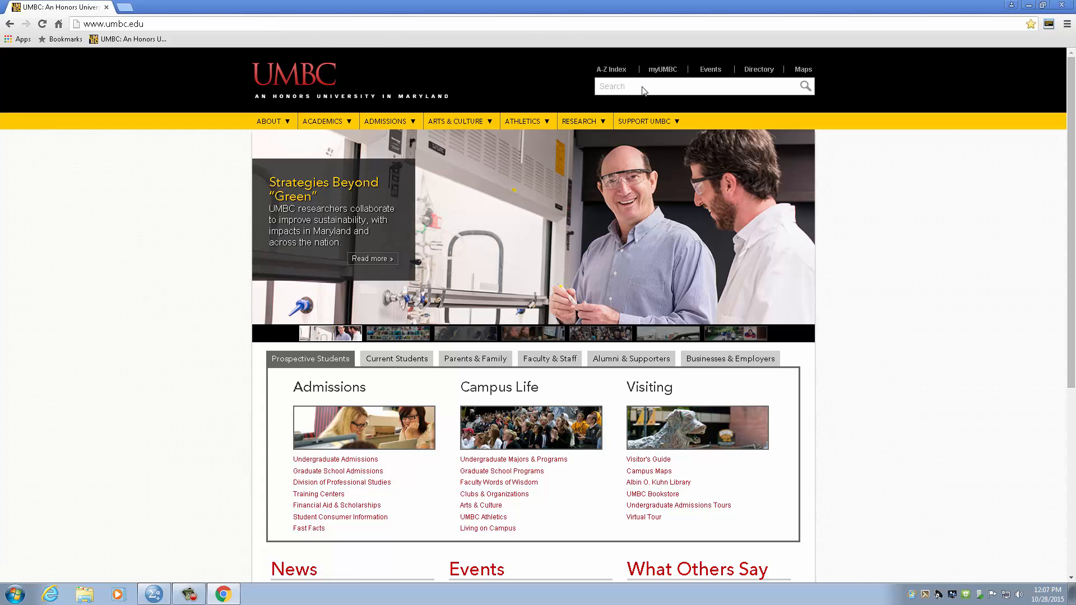
pyautogui.click(627, 86)
pyautogui.write('circ')
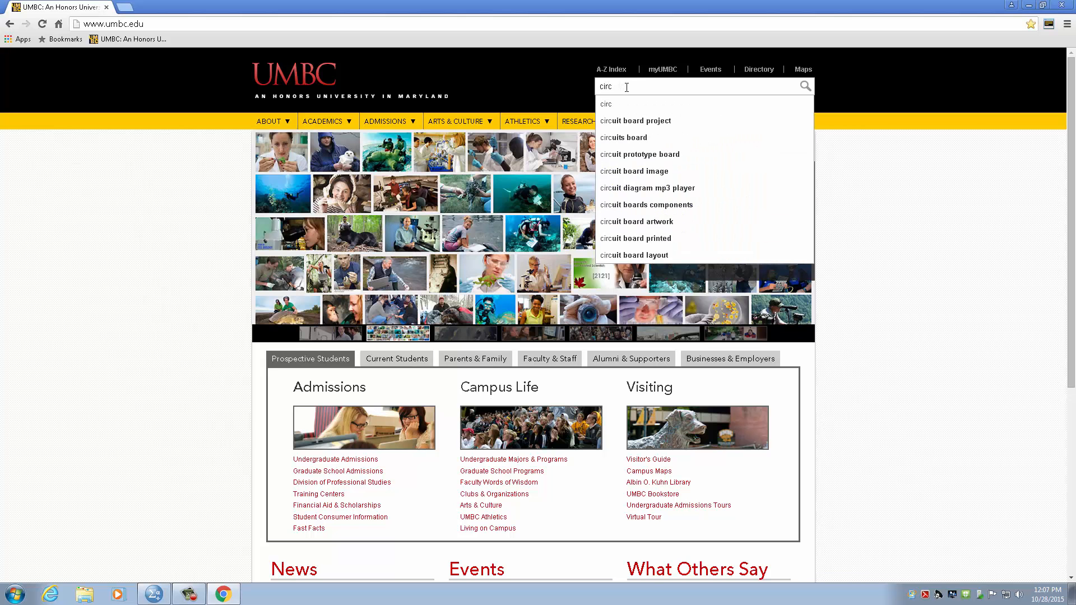
pyautogui.press('Return')
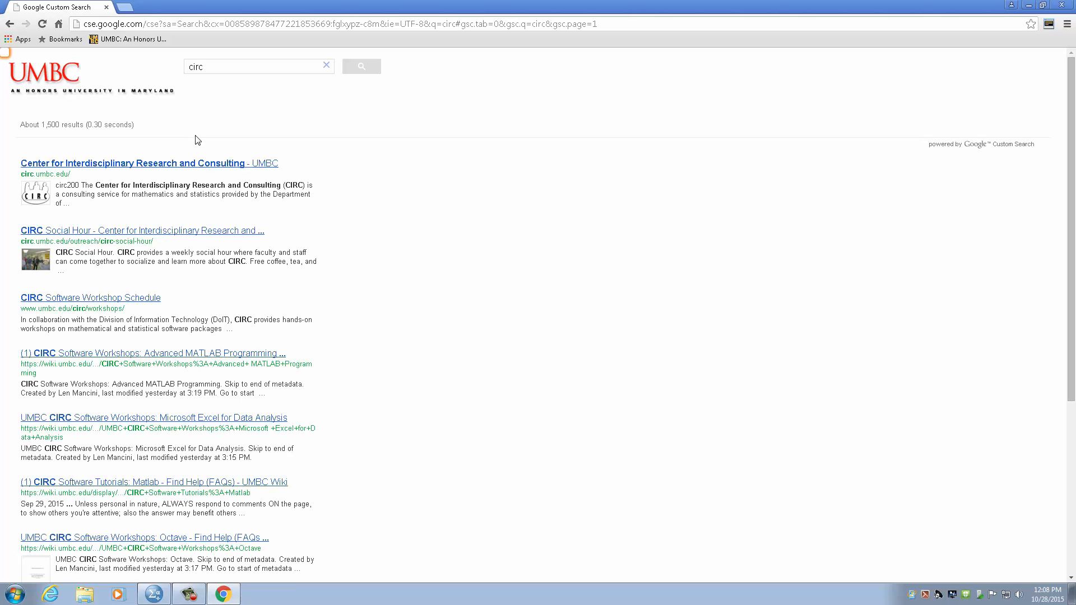
# Step: Go to the Center for Interdisciplinary Research and Consulting site and open its Software Workshops page
pyautogui.click(95, 166)
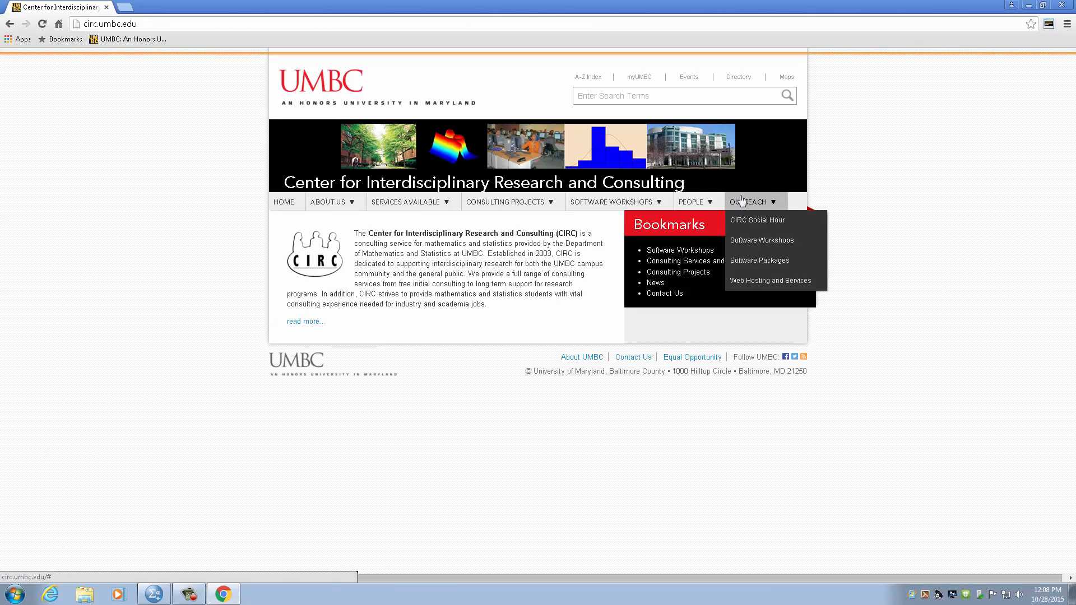
pyautogui.moveTo(589, 206)
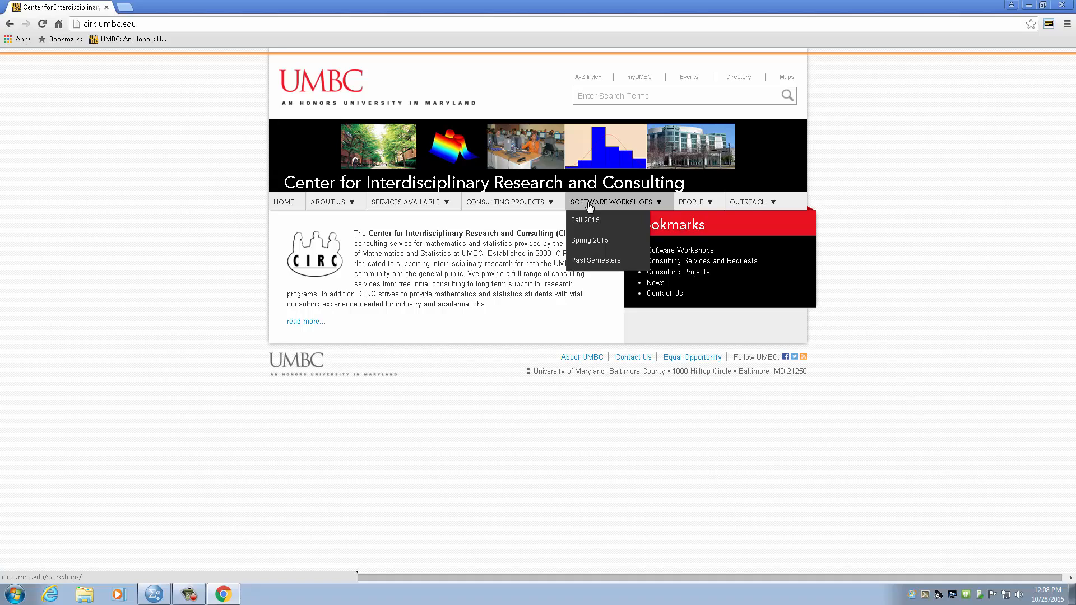
pyautogui.click(593, 201)
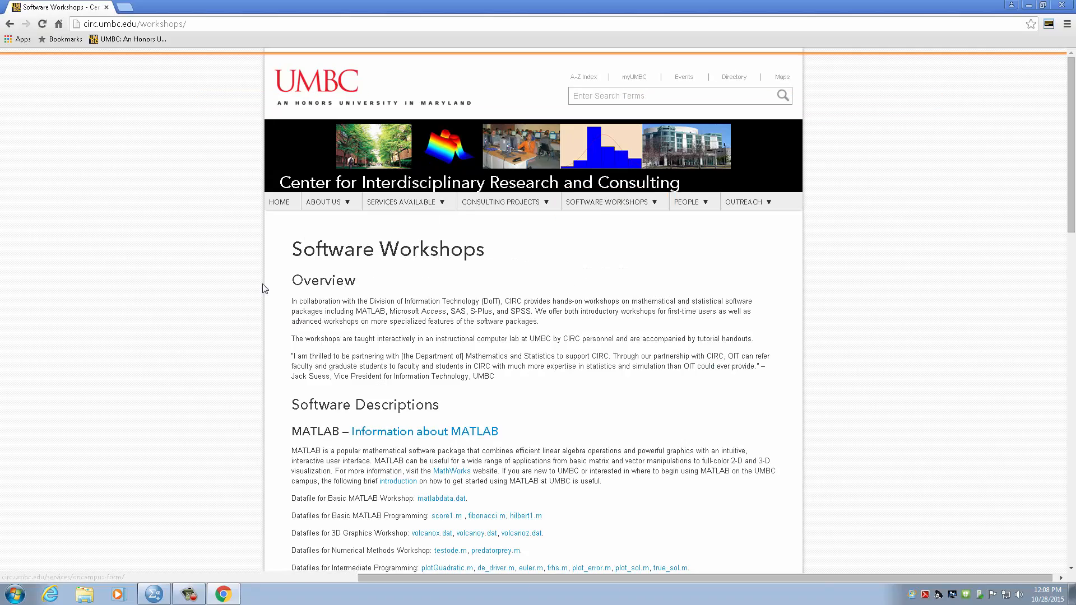
# Step: Download the Profit.xls datafile from the SPSS section of the Software Workshops page
pyautogui.scroll(-4, 263, 287)
pyautogui.scroll(-9, 265, 288)
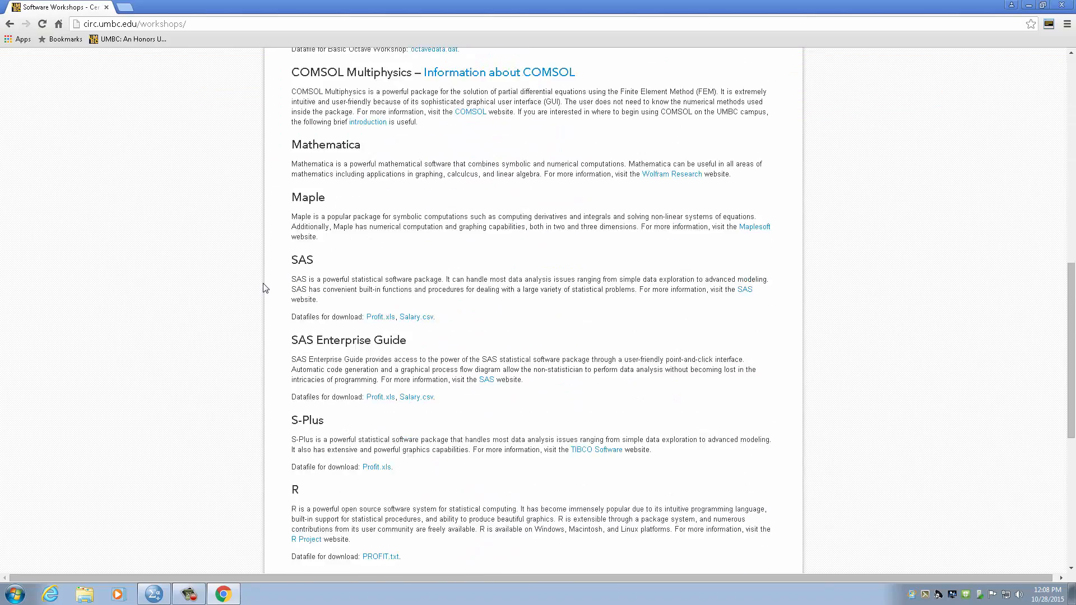
pyautogui.scroll(-5, 265, 287)
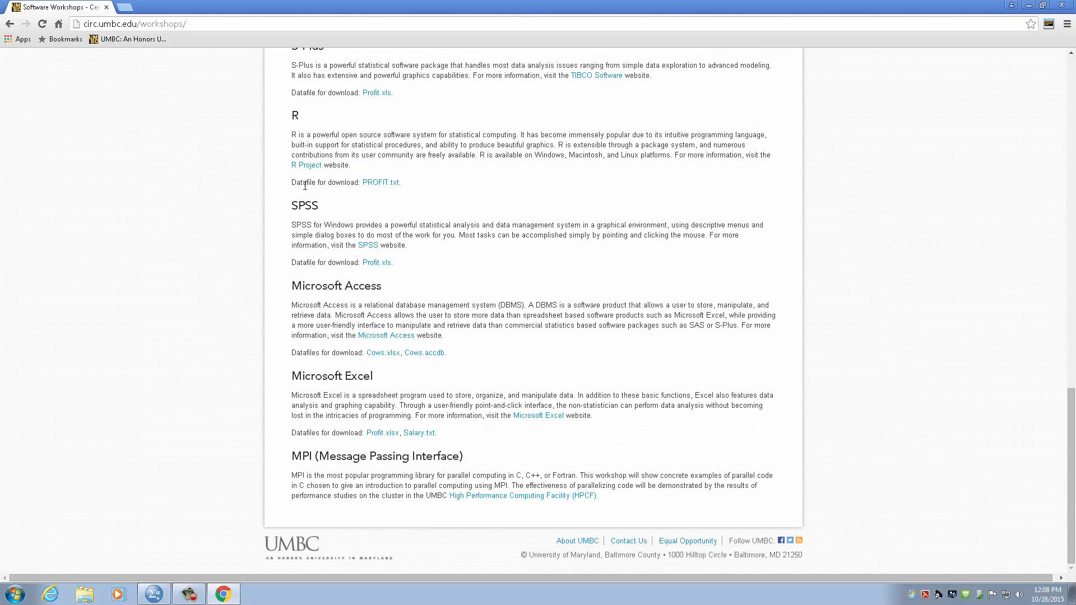
pyautogui.click(384, 268)
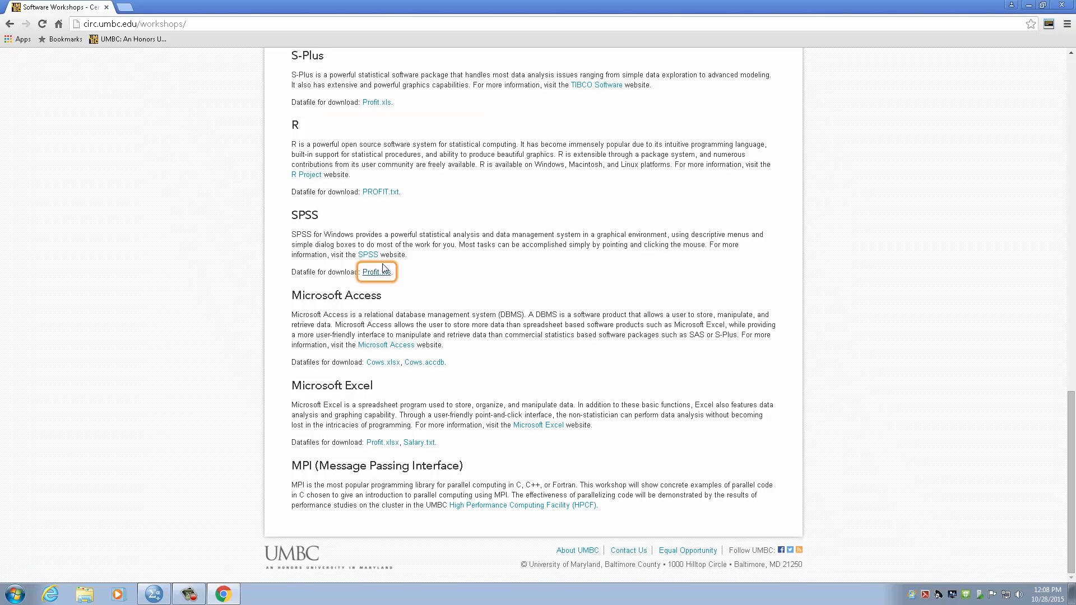
pyautogui.click(385, 275)
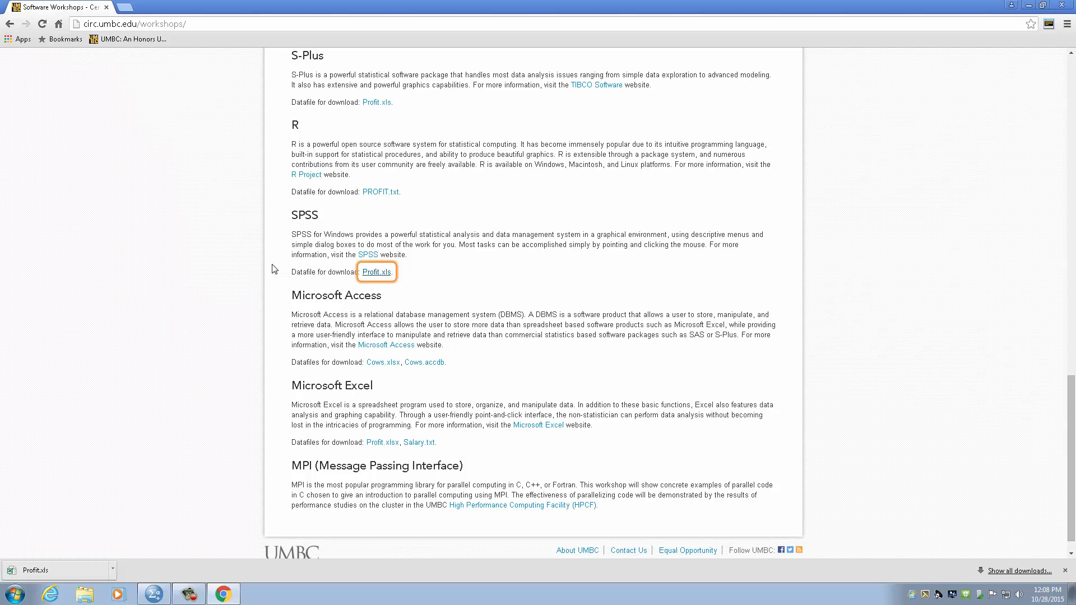
# Step: Switch to the SPSS Data Editor and bring up the Open Data dialog for loading a data file
pyautogui.click(154, 594)
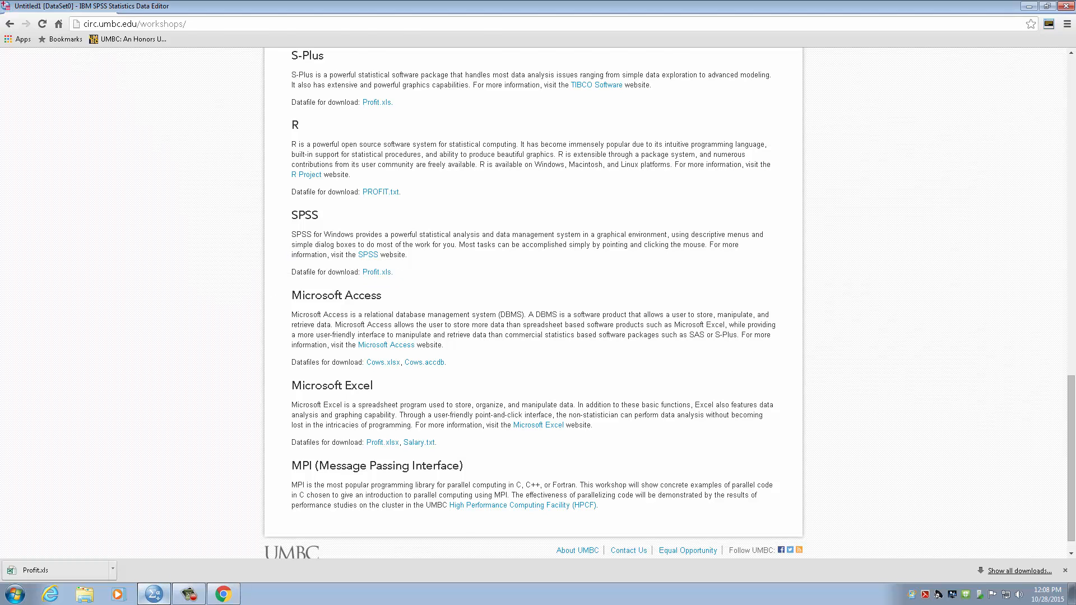
pyautogui.click(8, 19)
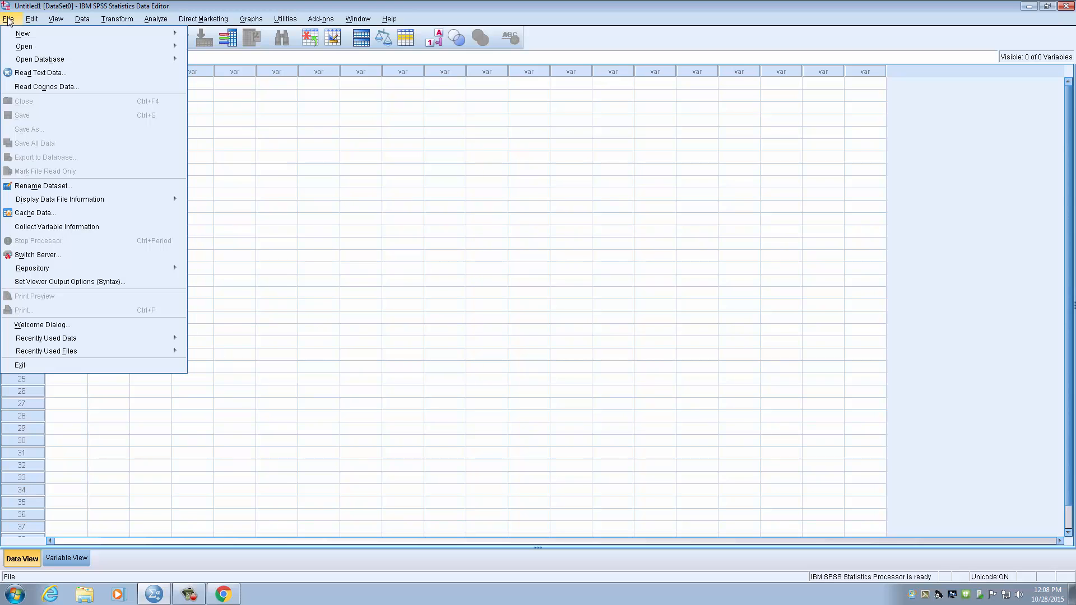
pyautogui.moveTo(37, 46)
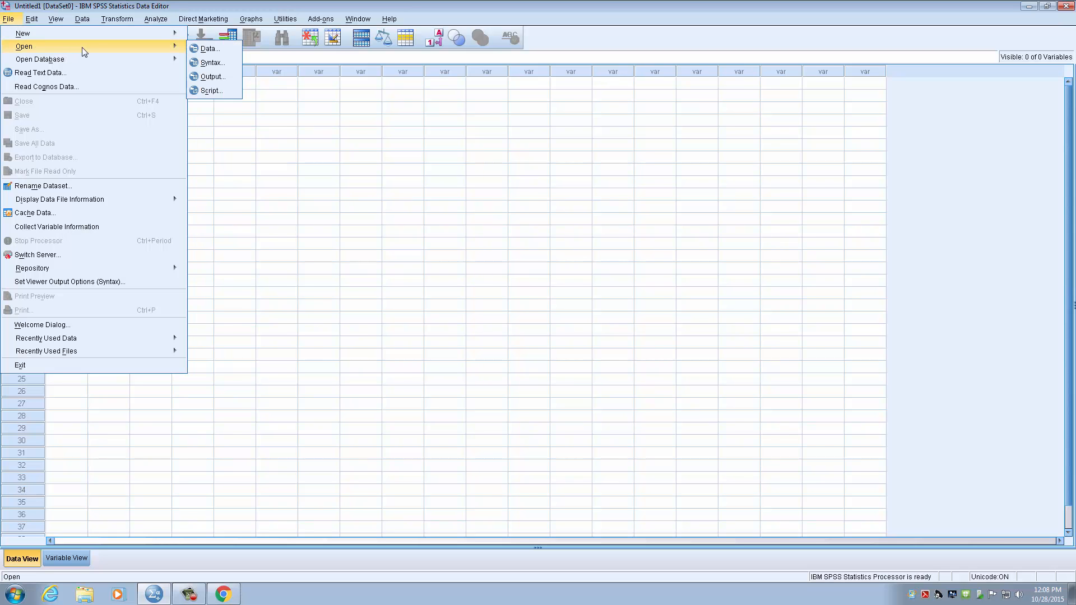
pyautogui.click(203, 50)
pyautogui.moveTo(499, 190); pyautogui.dragTo(335, 118)
# Step: Browse from Documents to the Downloads folder inside the user's home folder in the Open Data dialog
pyautogui.click(386, 135)
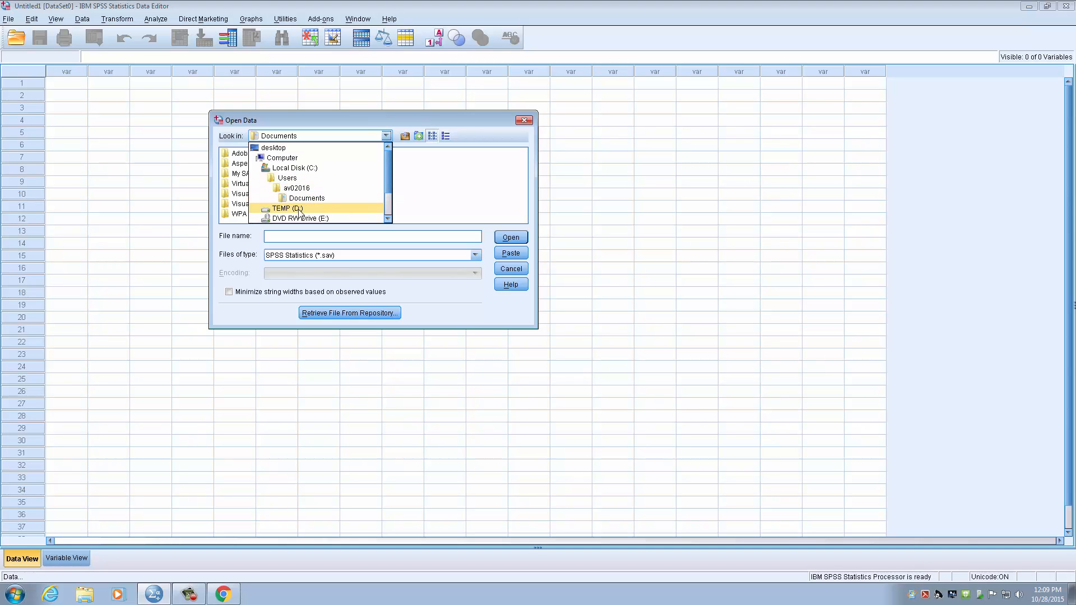
pyautogui.click(289, 178)
pyautogui.click(387, 136)
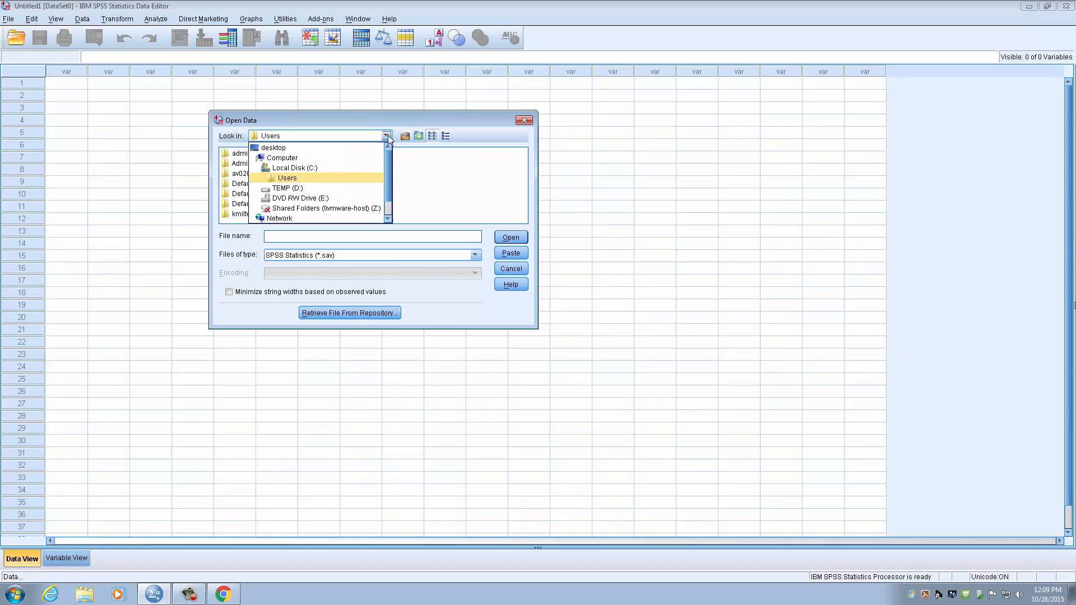
pyautogui.click(310, 148)
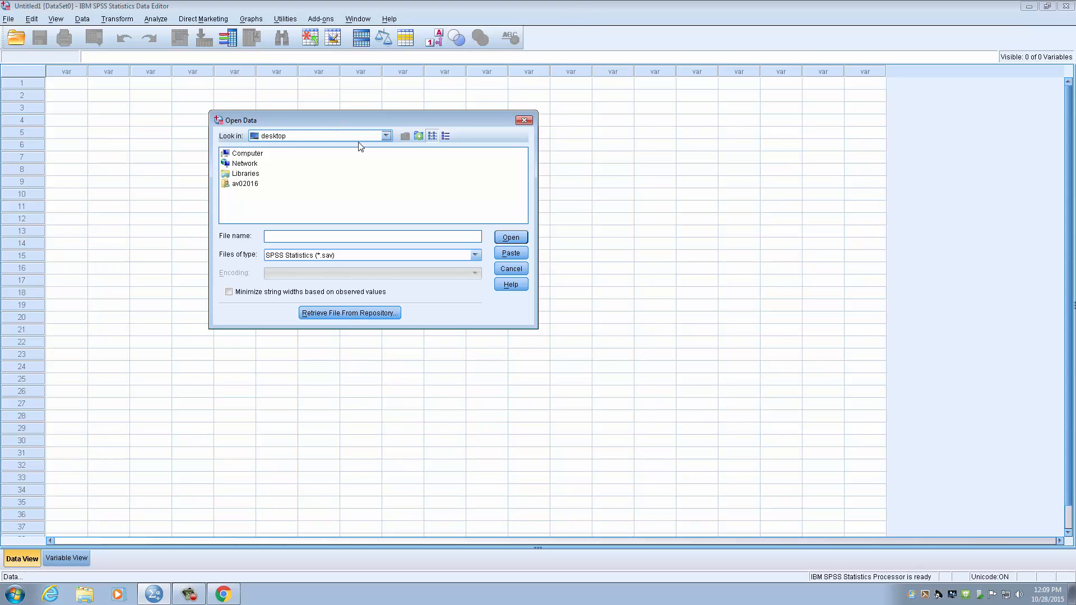
pyautogui.doubleClick(247, 153)
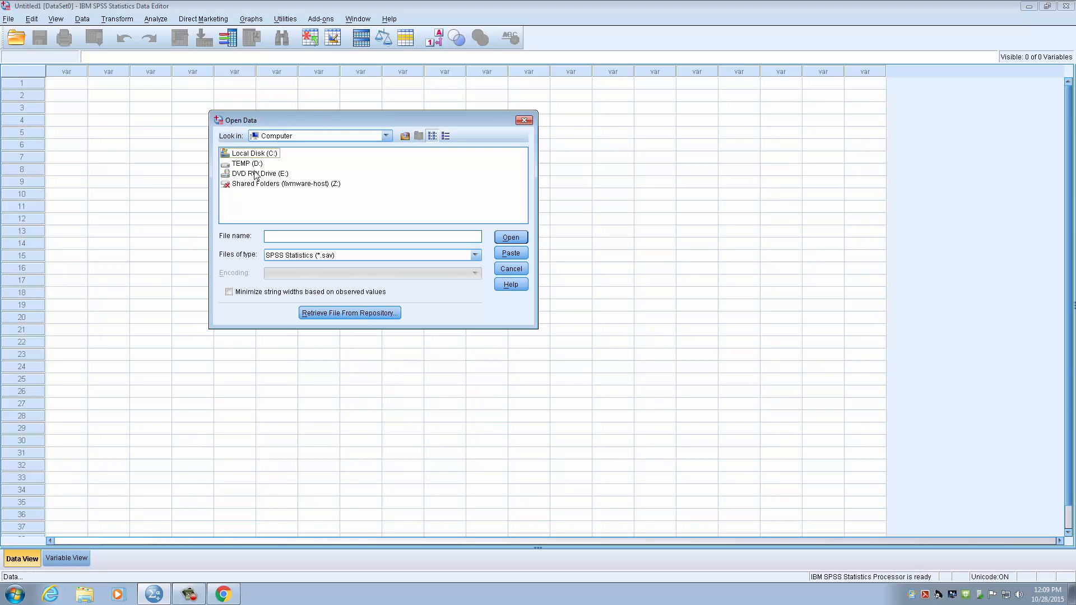
pyautogui.click(405, 135)
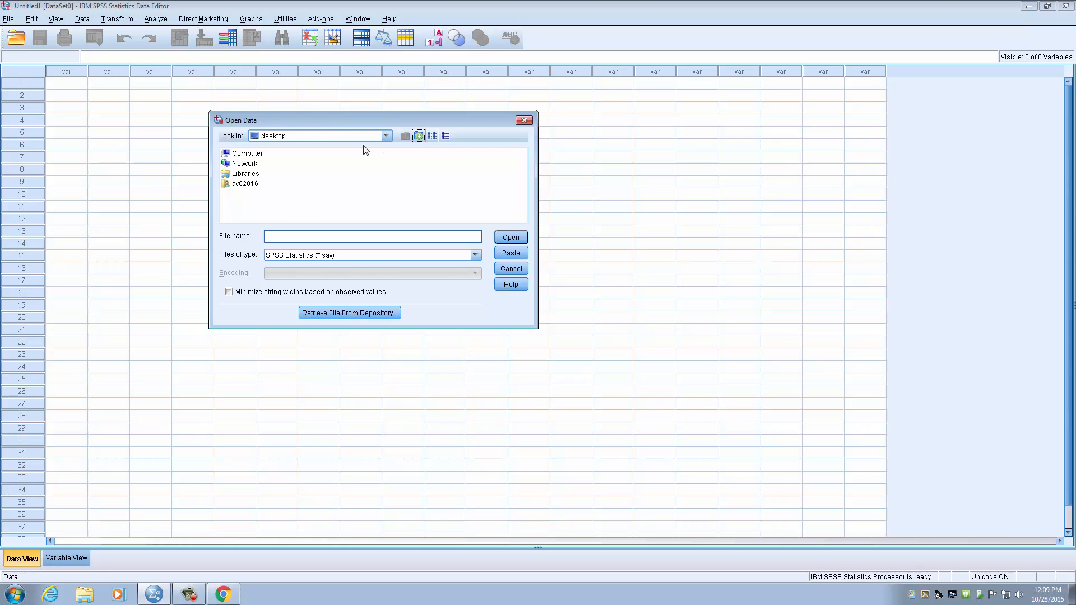
pyautogui.doubleClick(249, 184)
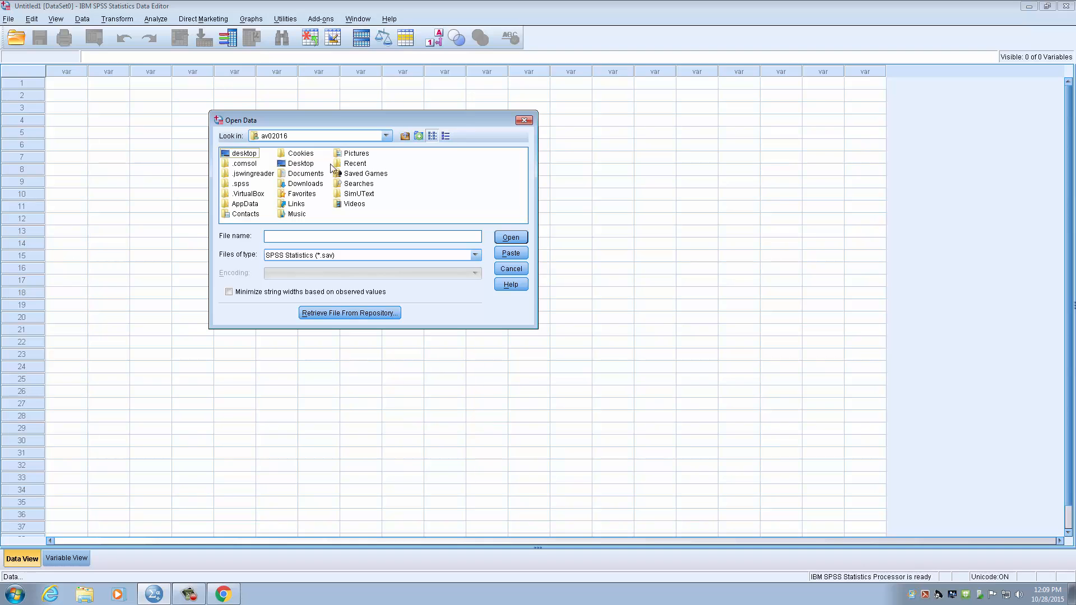
pyautogui.doubleClick(306, 184)
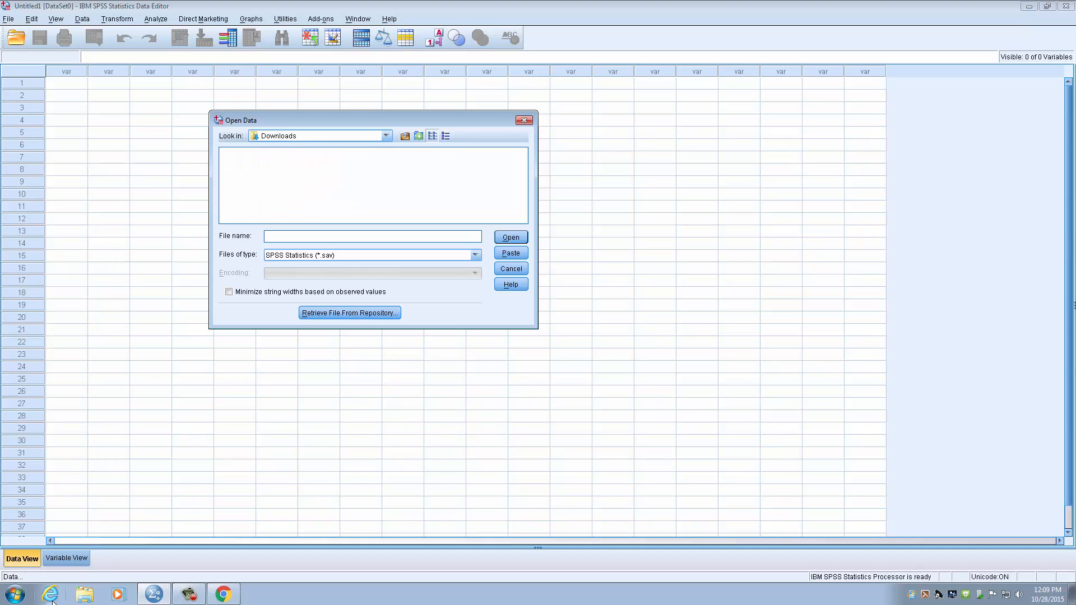
# Step: Switch to Chrome and show the downloaded Profit.xls in its folder
pyautogui.click(223, 594)
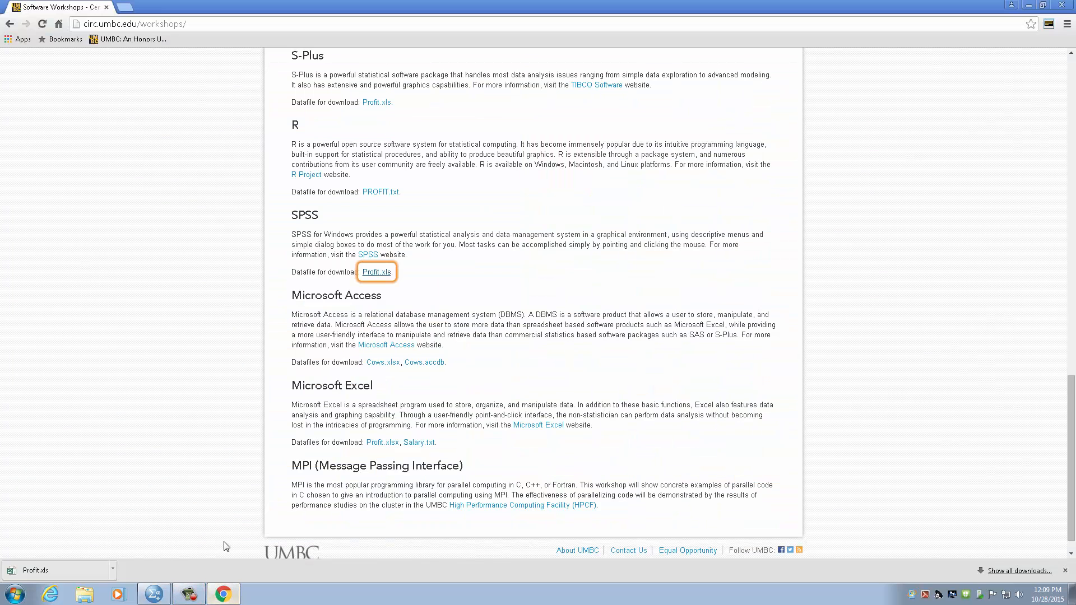
pyautogui.rightClick(62, 570)
pyautogui.click(89, 543)
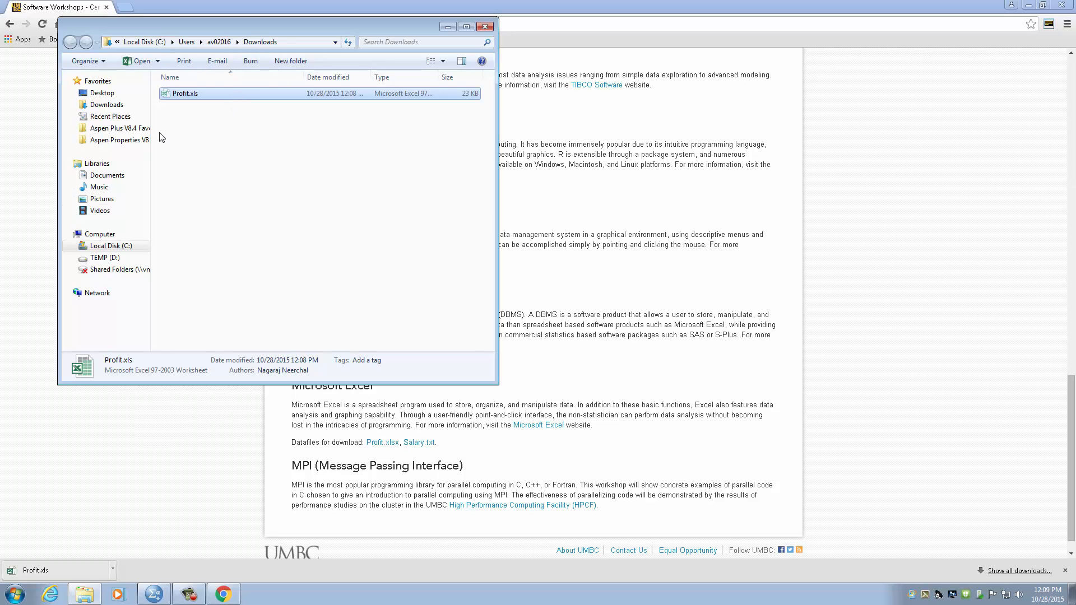
# Step: Try to move Profit.xls to the Desktop, and return to the Downloads folder before minimizing its window
pyautogui.click(97, 82)
pyautogui.click(102, 93)
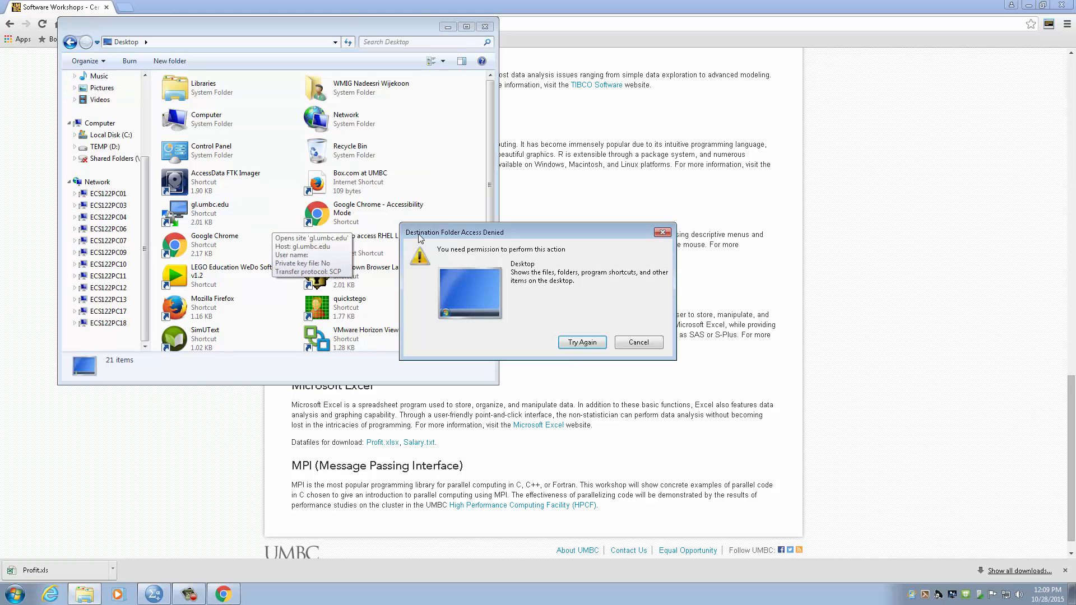
pyautogui.click(99, 147)
pyautogui.scroll(3, 142, 208)
pyautogui.click(107, 104)
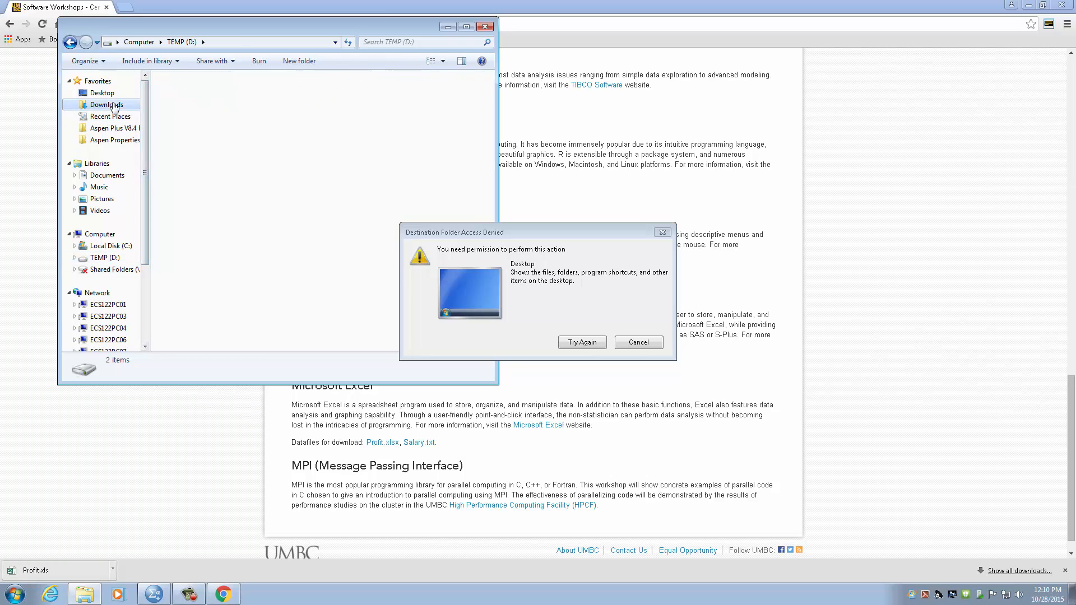
pyautogui.click(449, 30)
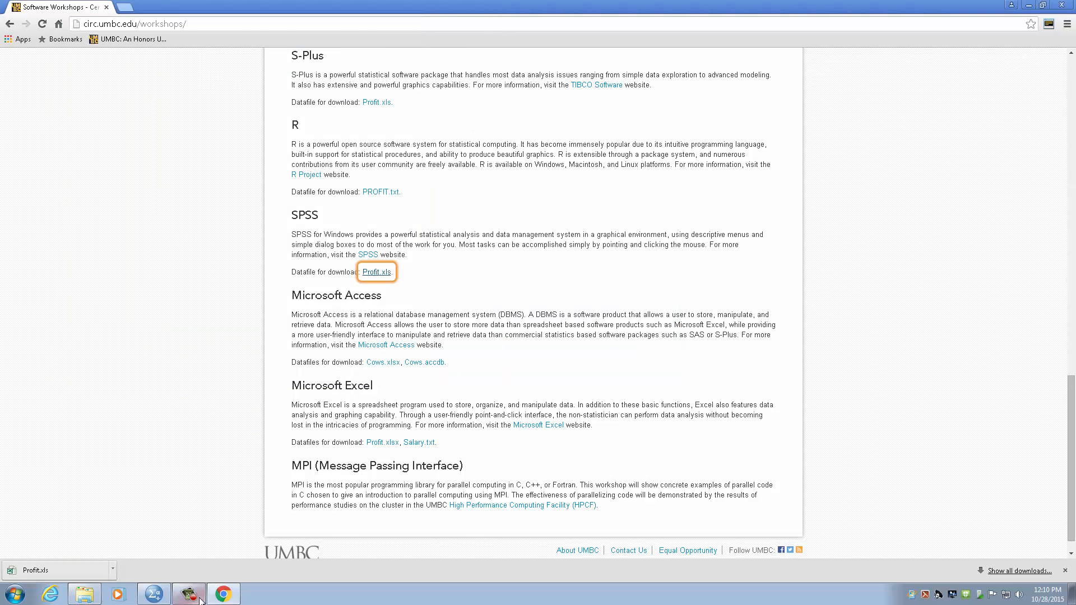
# Step: Switch to SPSS, filter the Open Data dialog to Excel files and try to open Profit.xls from Downloads
pyautogui.click(154, 595)
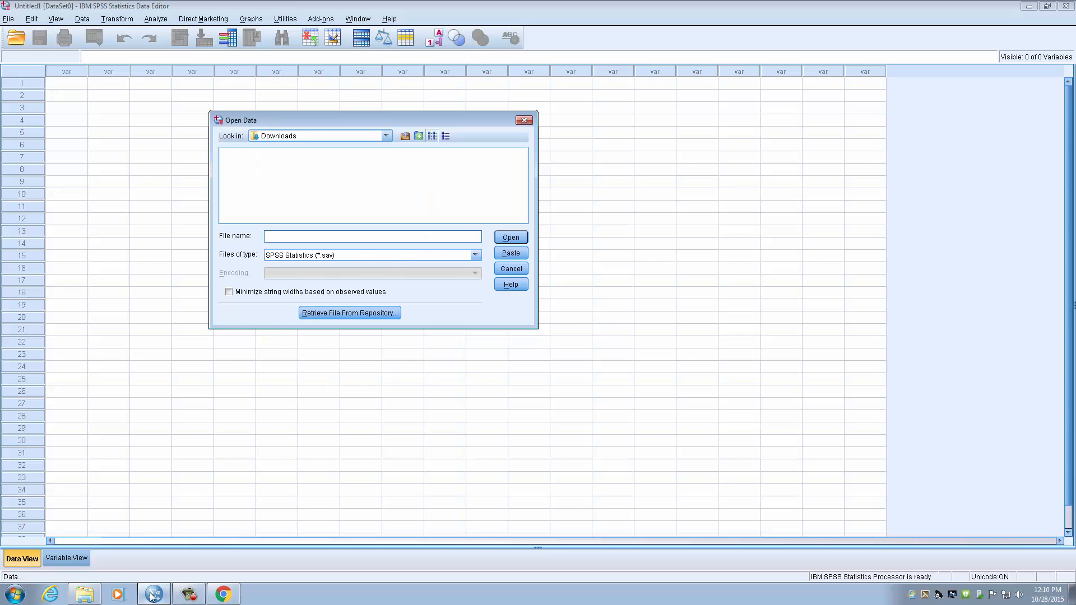
pyautogui.click(395, 259)
pyautogui.click(361, 218)
pyautogui.moveTo(330, 118); pyautogui.dragTo(308, 105)
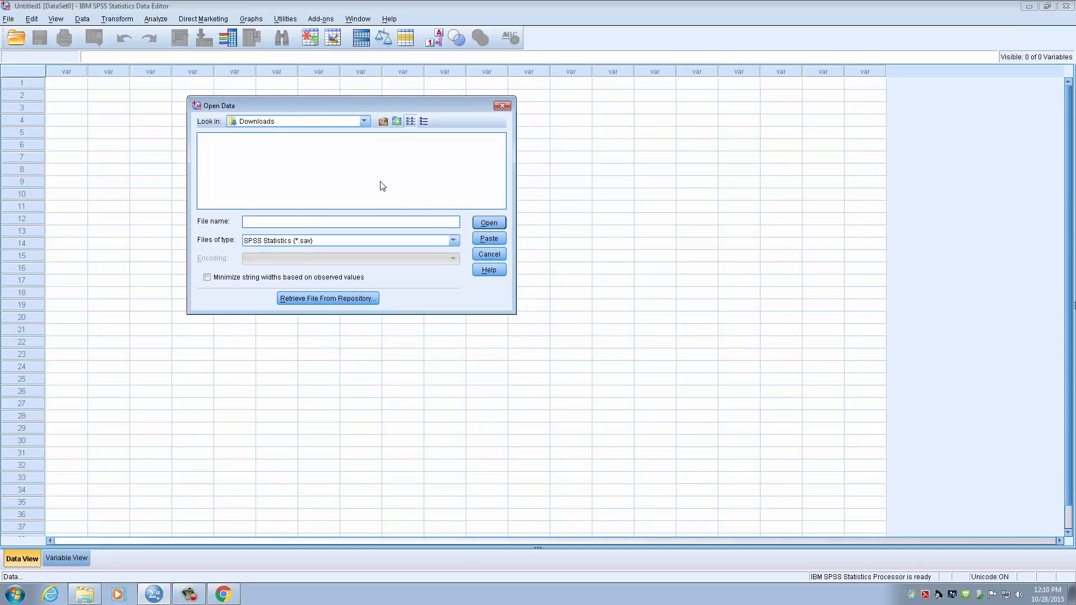
pyautogui.click(453, 241)
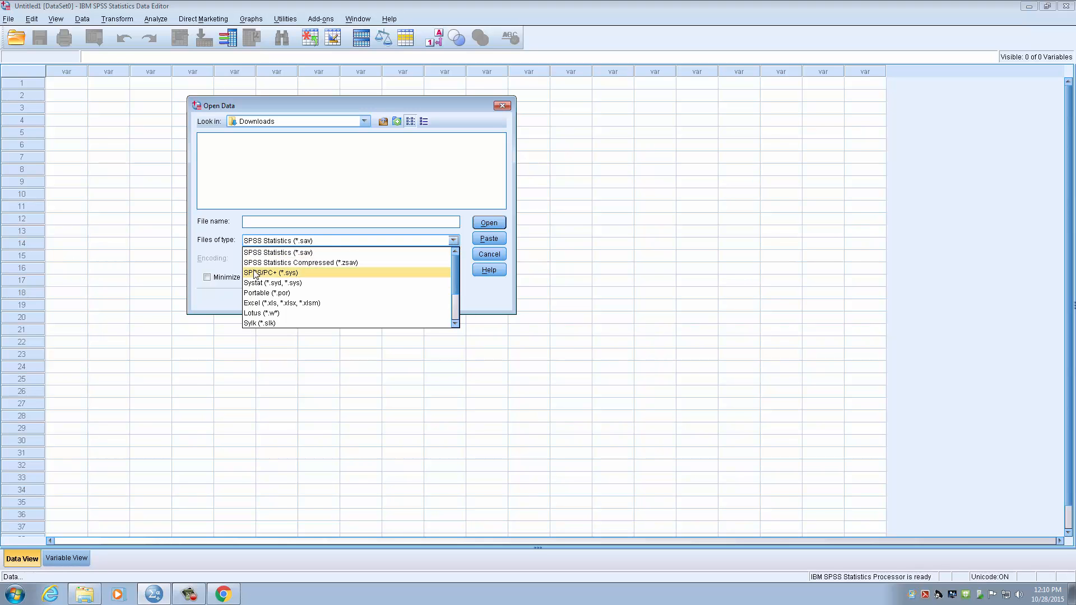
pyautogui.click(287, 304)
pyautogui.click(223, 139)
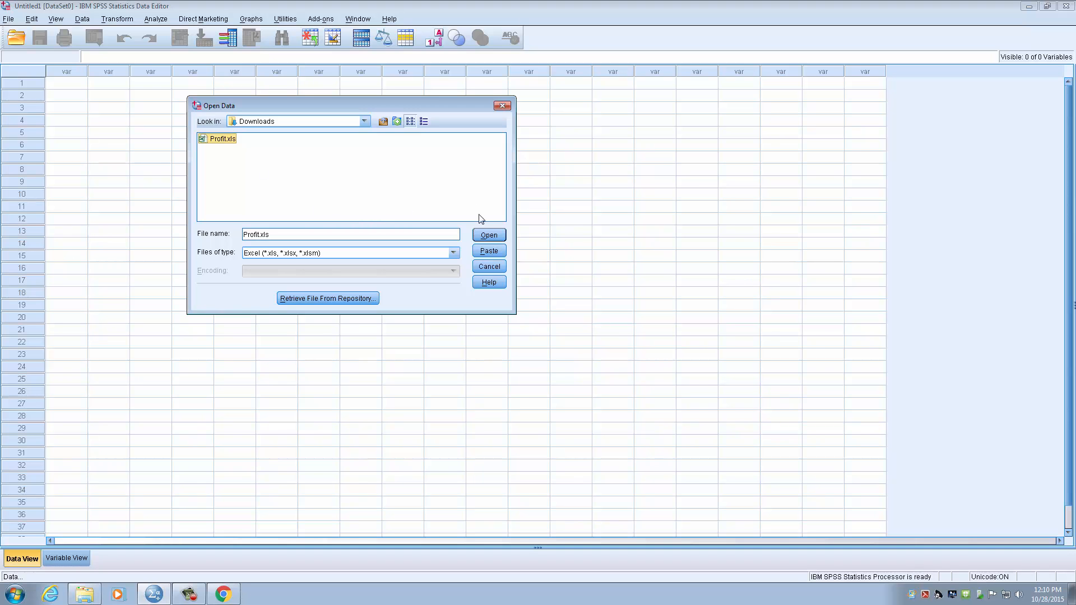
pyautogui.click(497, 238)
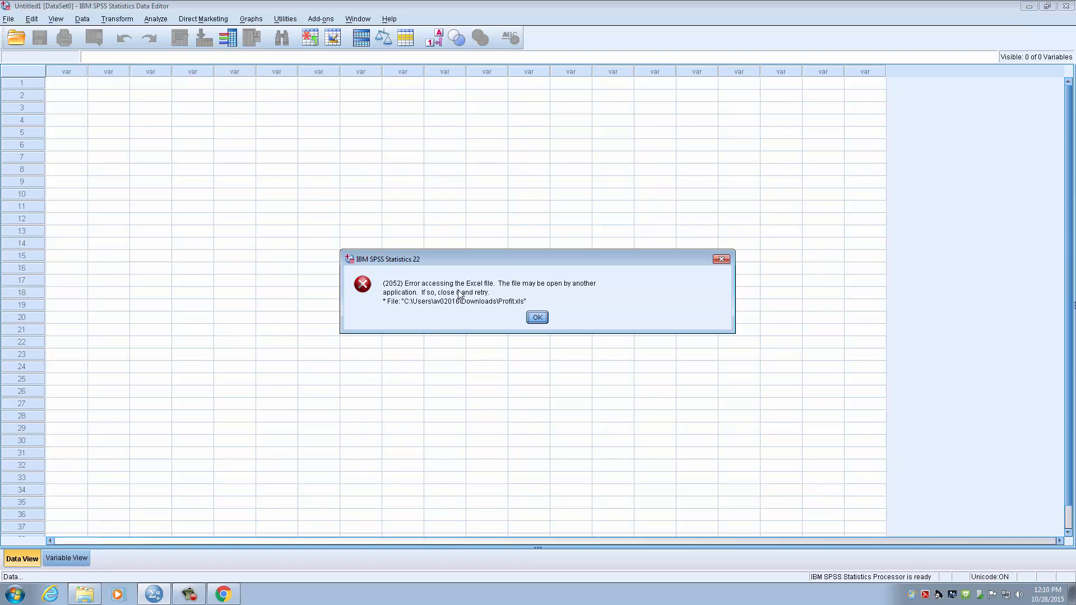
pyautogui.click(537, 317)
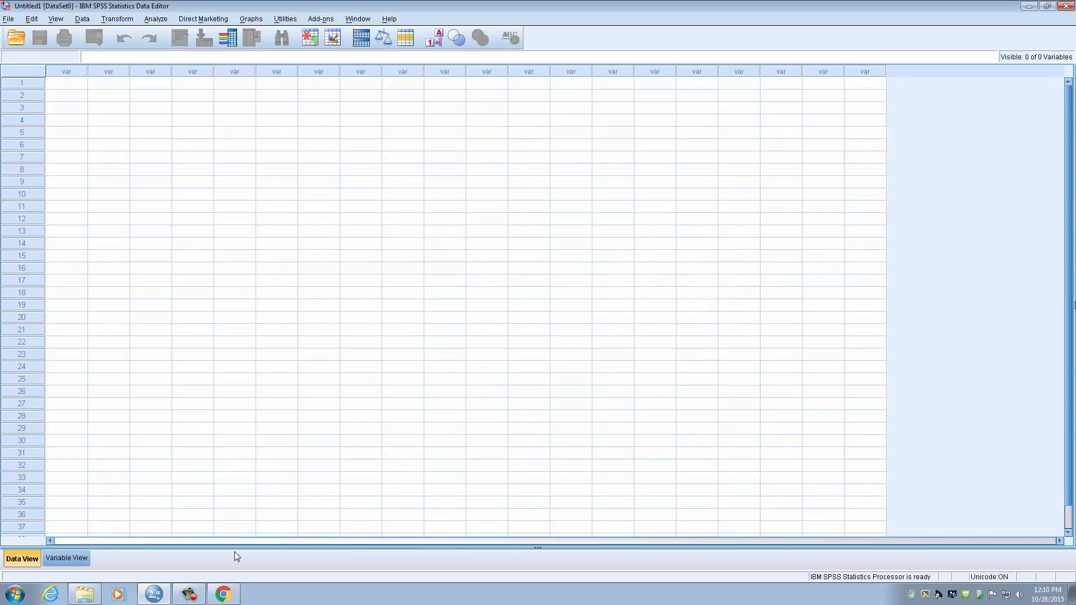
# Step: Switch to the Downloads folder window, cancel the pending transfer to the Desktop and minimize the window
pyautogui.click(223, 594)
pyautogui.click(153, 595)
pyautogui.click(84, 594)
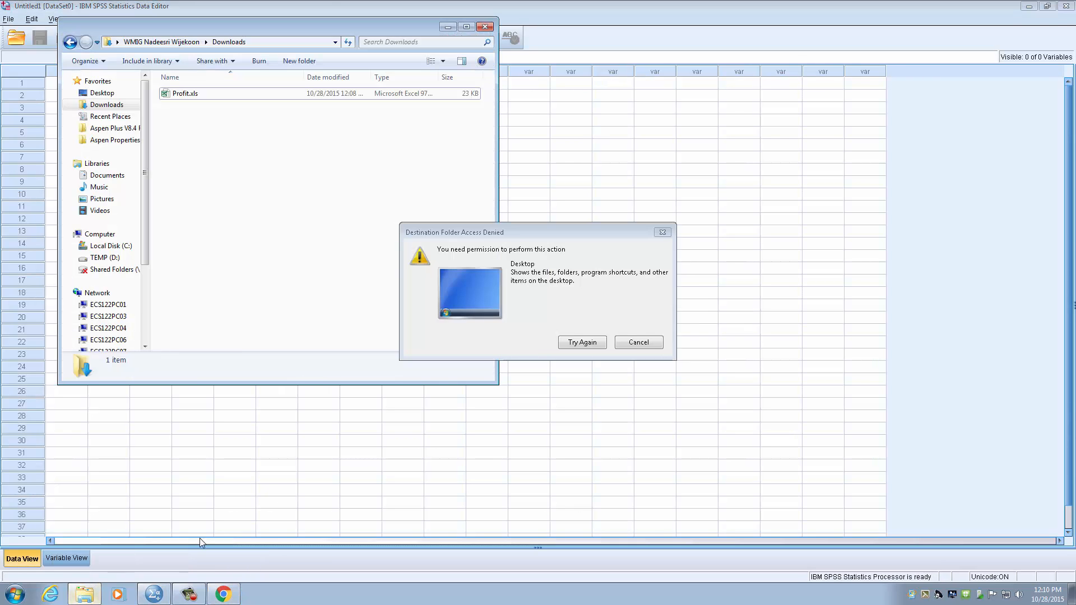
pyautogui.click(638, 342)
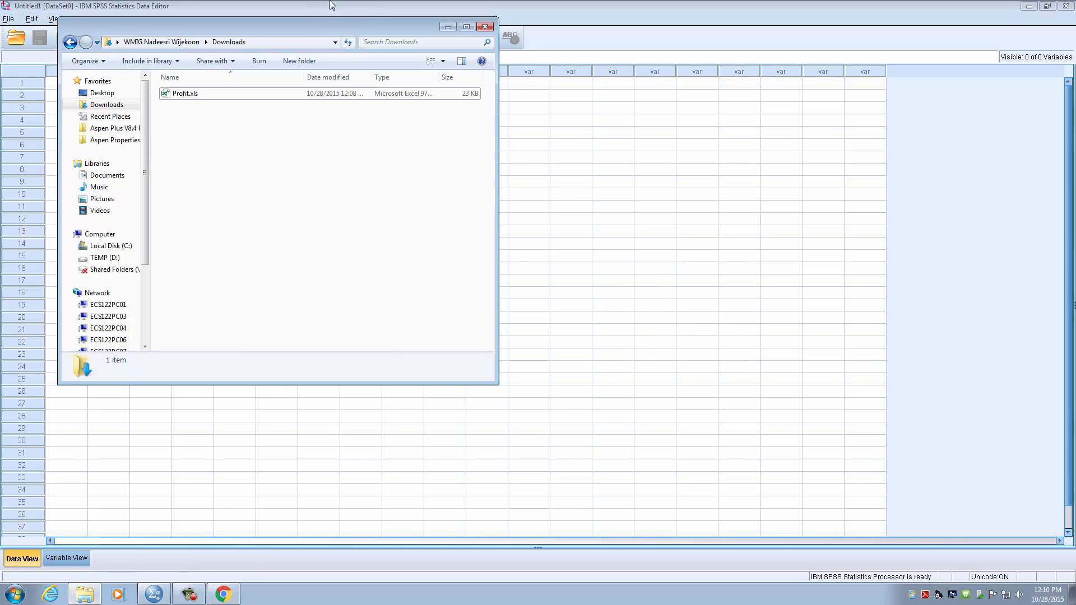
pyautogui.click(448, 27)
# Step: Open Profit.xls from Downloads as an Excel data file in SPSS, keeping variable names read from the first row
pyautogui.click(14, 19)
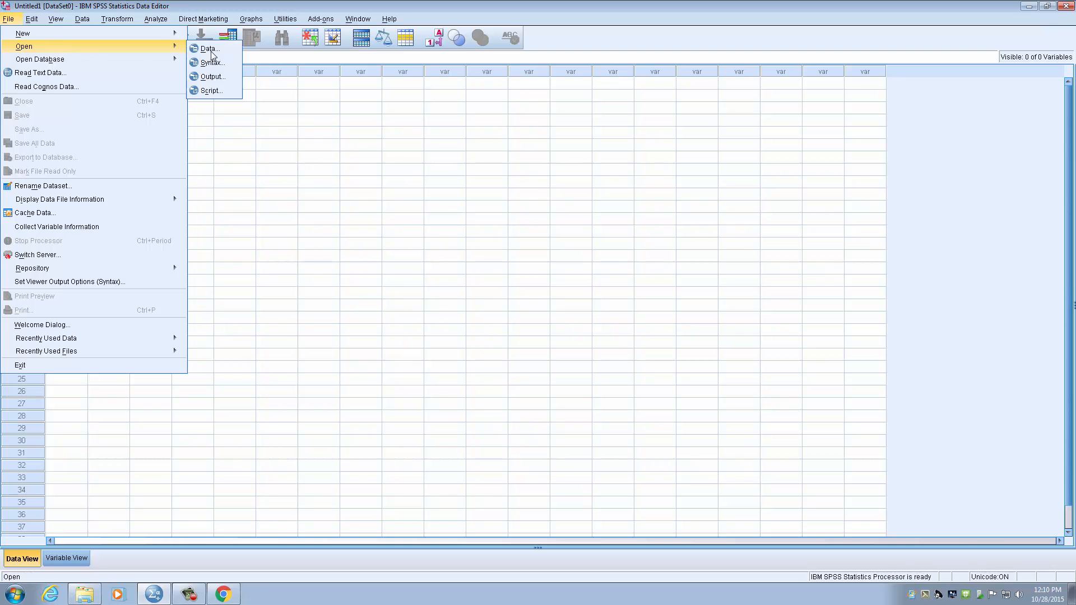
pyautogui.moveTo(142, 50)
pyautogui.click(208, 48)
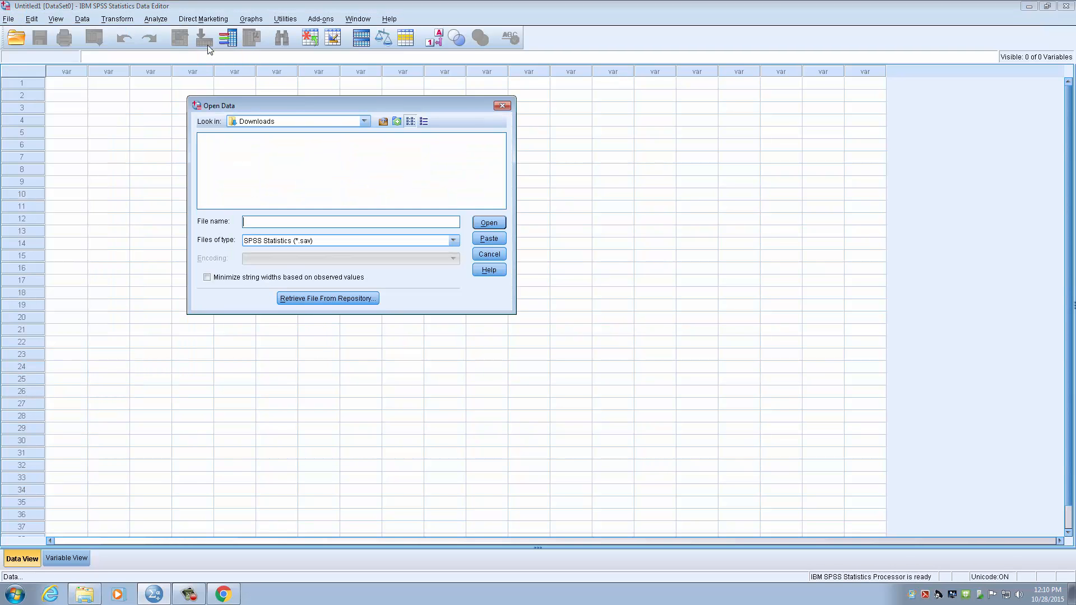
pyautogui.click(295, 243)
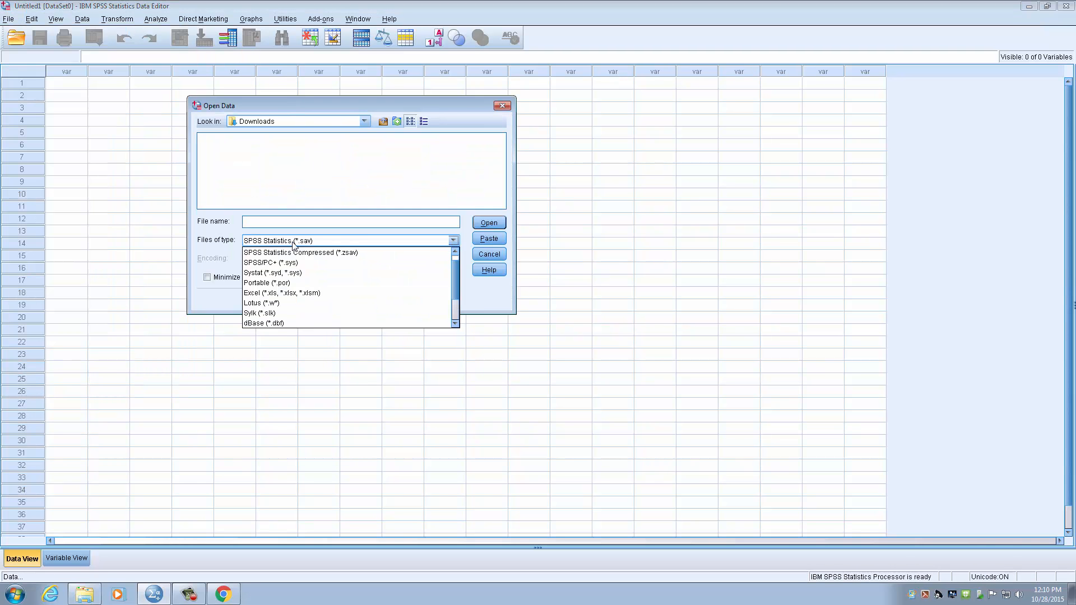
pyautogui.click(275, 293)
pyautogui.click(221, 139)
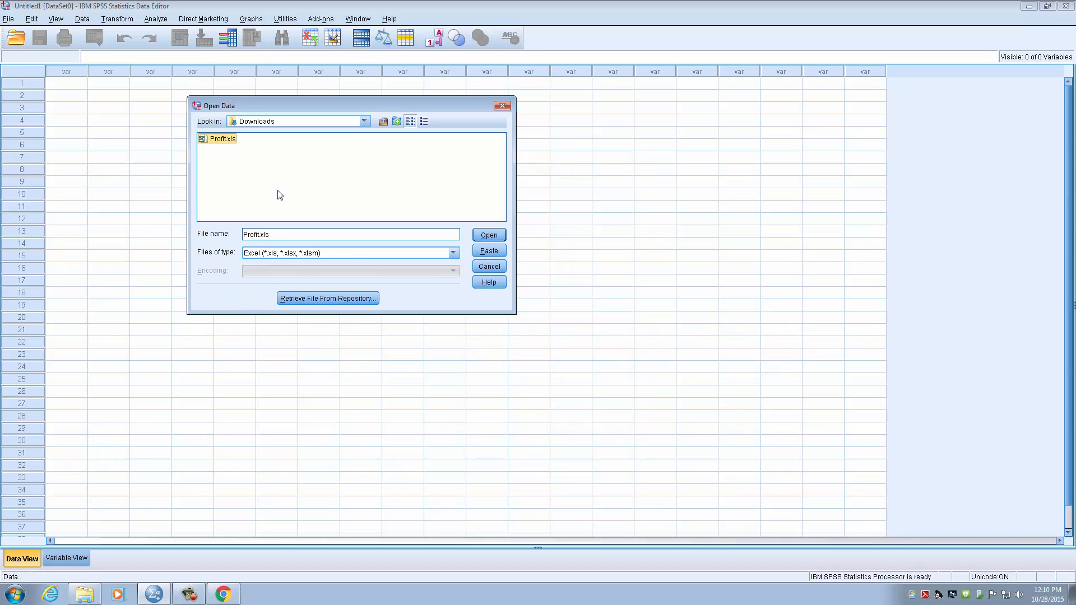
pyautogui.click(489, 235)
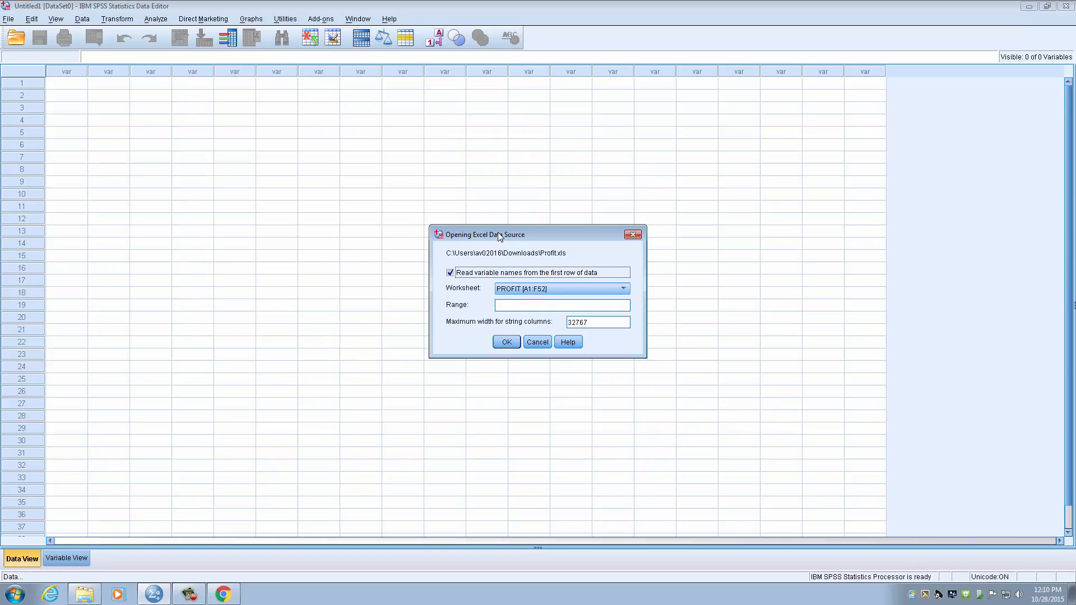
pyautogui.moveTo(499, 236); pyautogui.dragTo(391, 149)
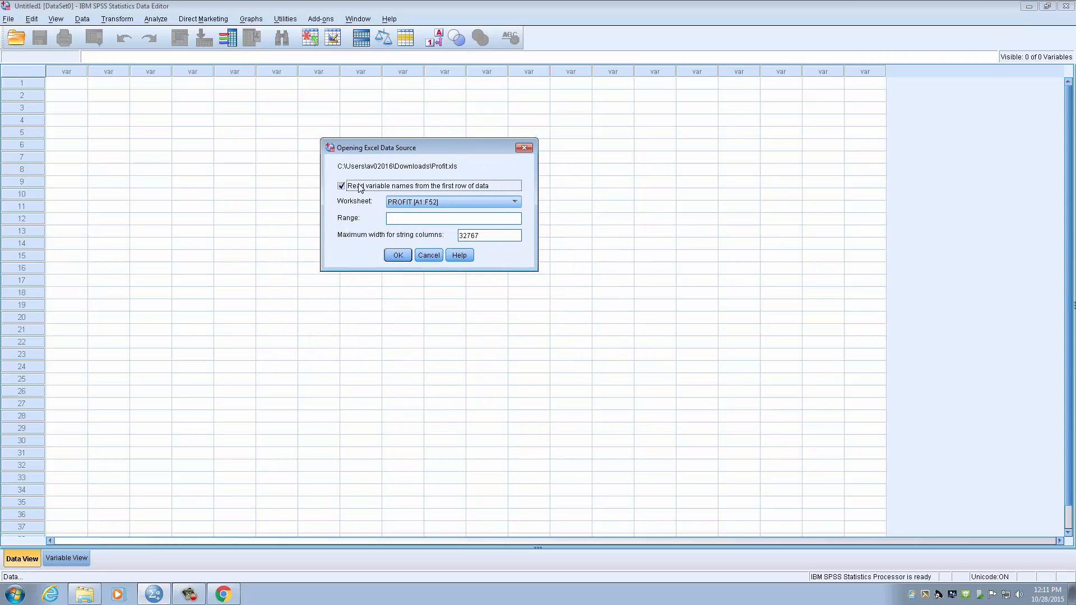
pyautogui.click(438, 219)
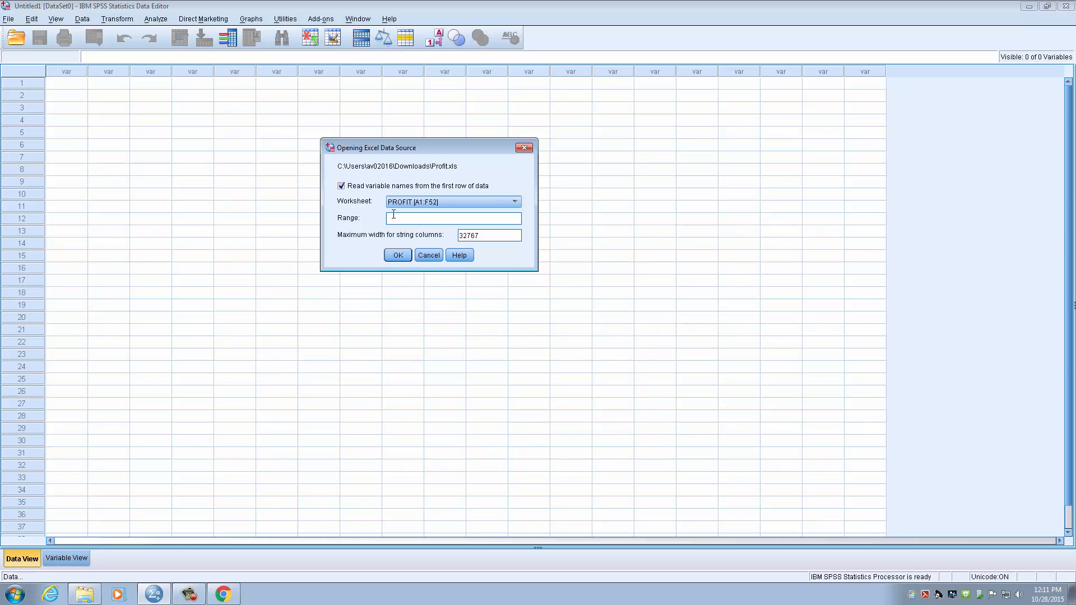
pyautogui.click(343, 187)
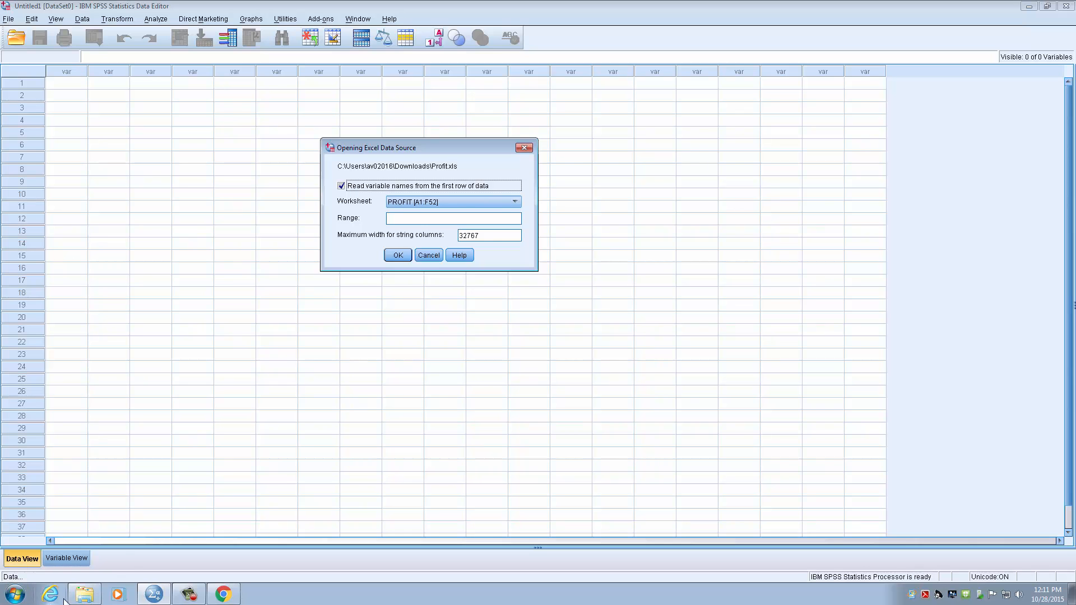
# Step: Open Profit.xls in Excel from the Downloads folder to check its first row, and return to the SPSS import dialog
pyautogui.click(89, 595)
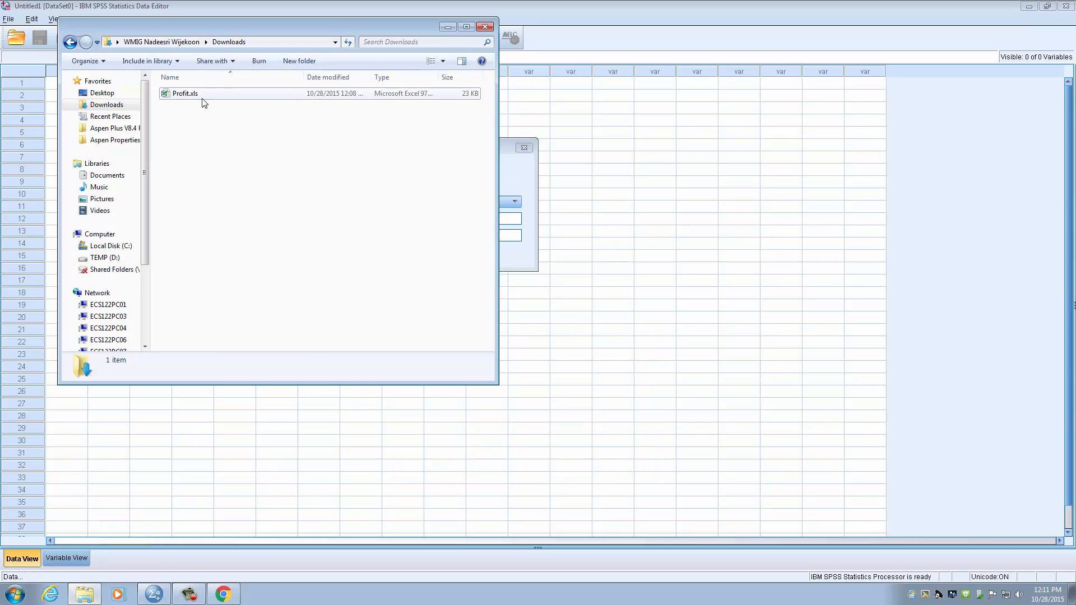
pyautogui.click(205, 100)
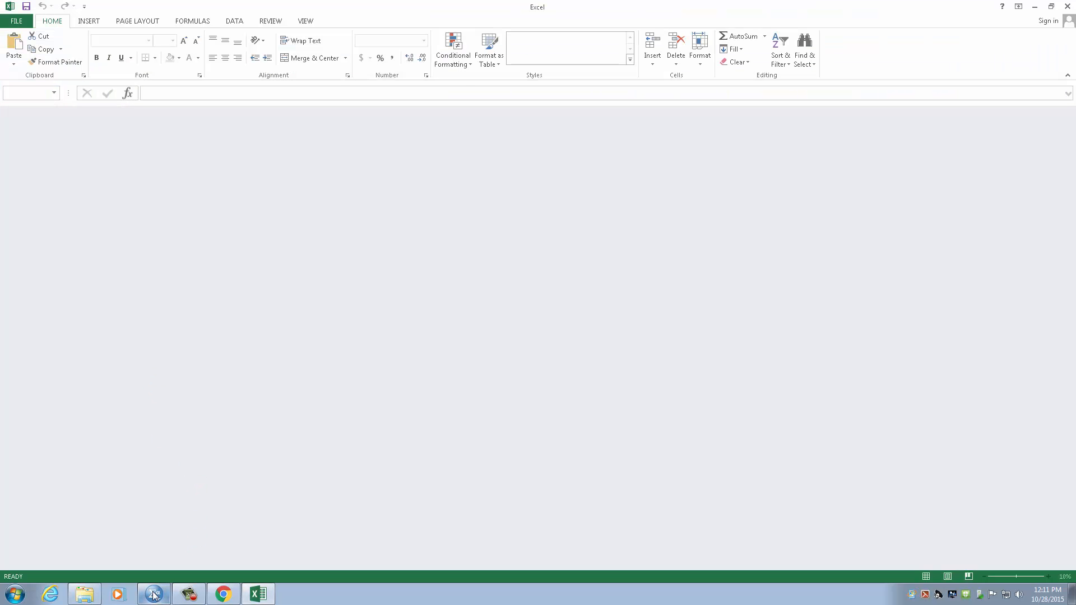
pyautogui.click(154, 595)
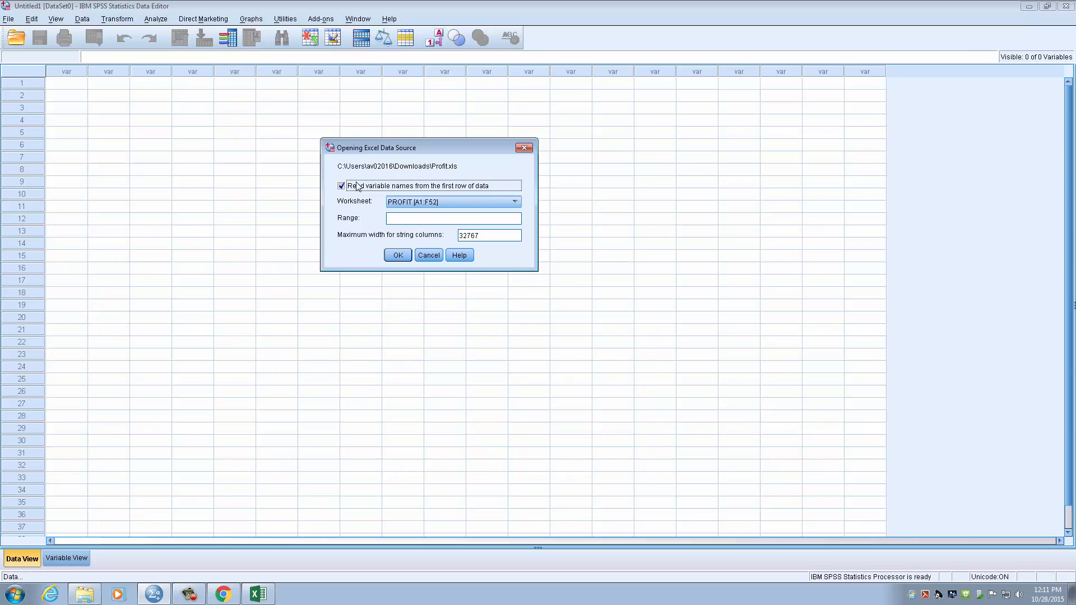
pyautogui.click(267, 601)
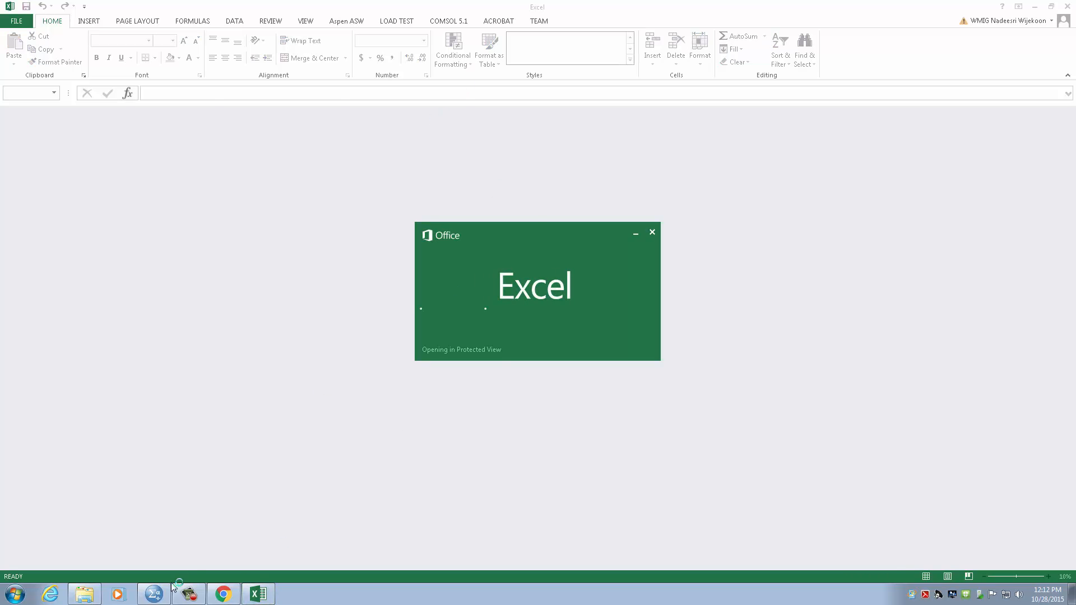
pyautogui.click(154, 593)
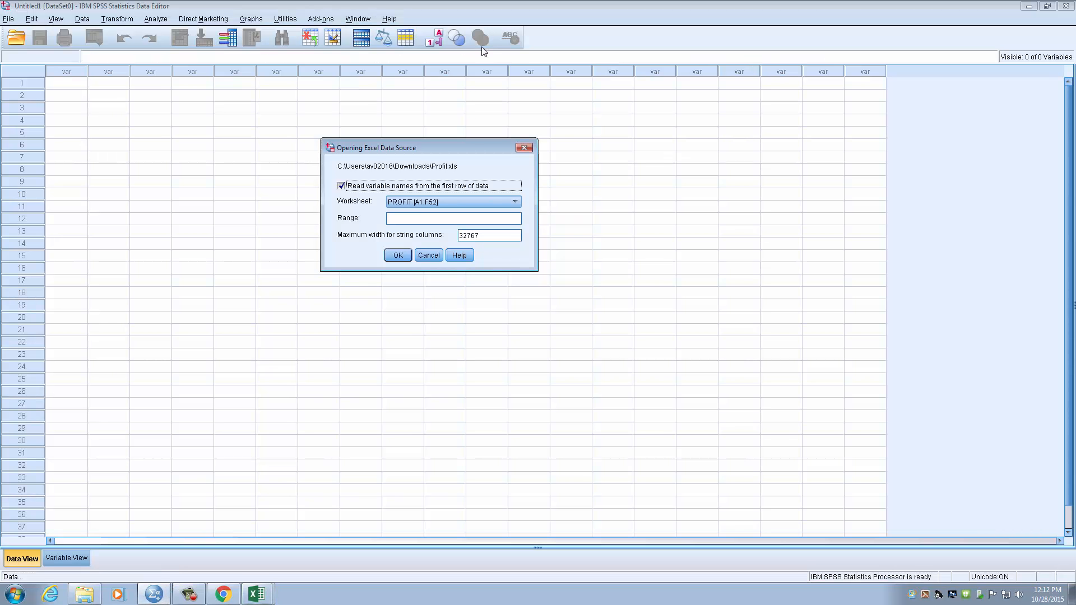
# Step: Import the PROFIT worksheet with its header row, and maximize the new dataset's Data Editor with the output and Excel windows minimized
pyautogui.click(397, 257)
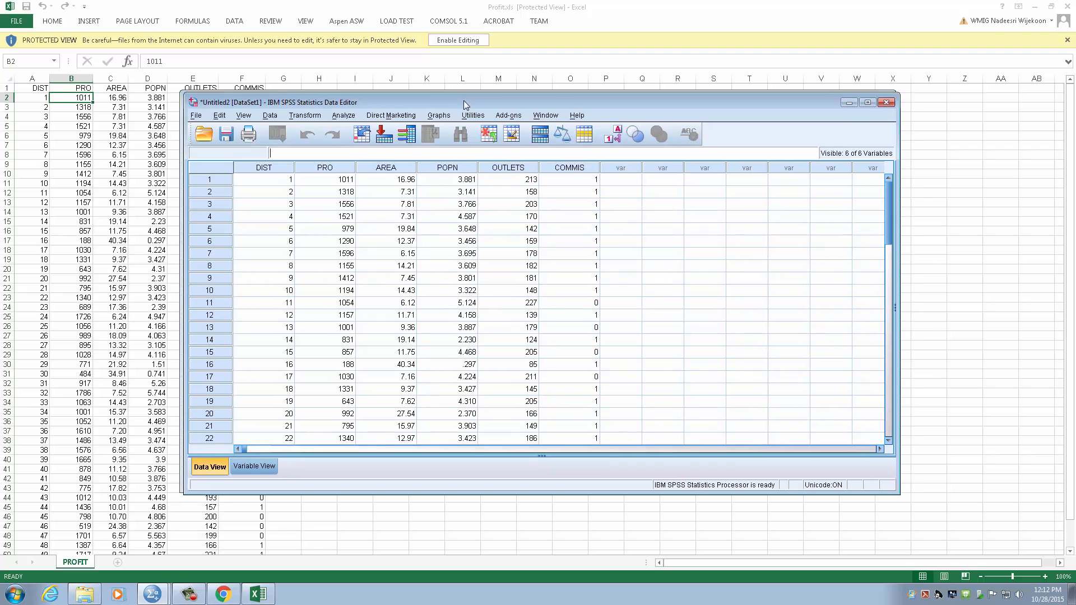
pyautogui.click(872, 123)
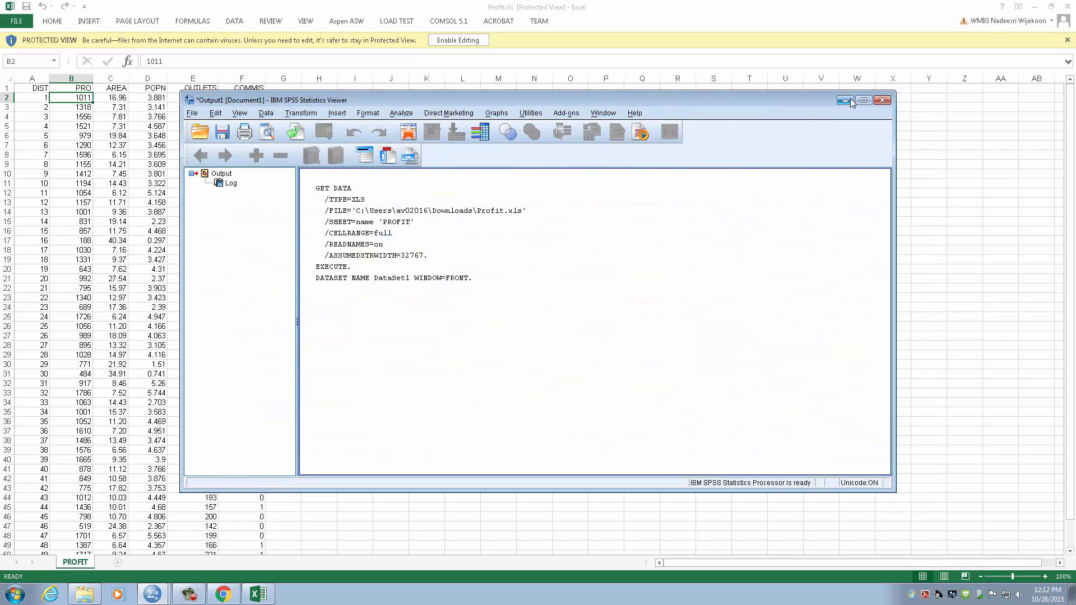
pyautogui.click(845, 100)
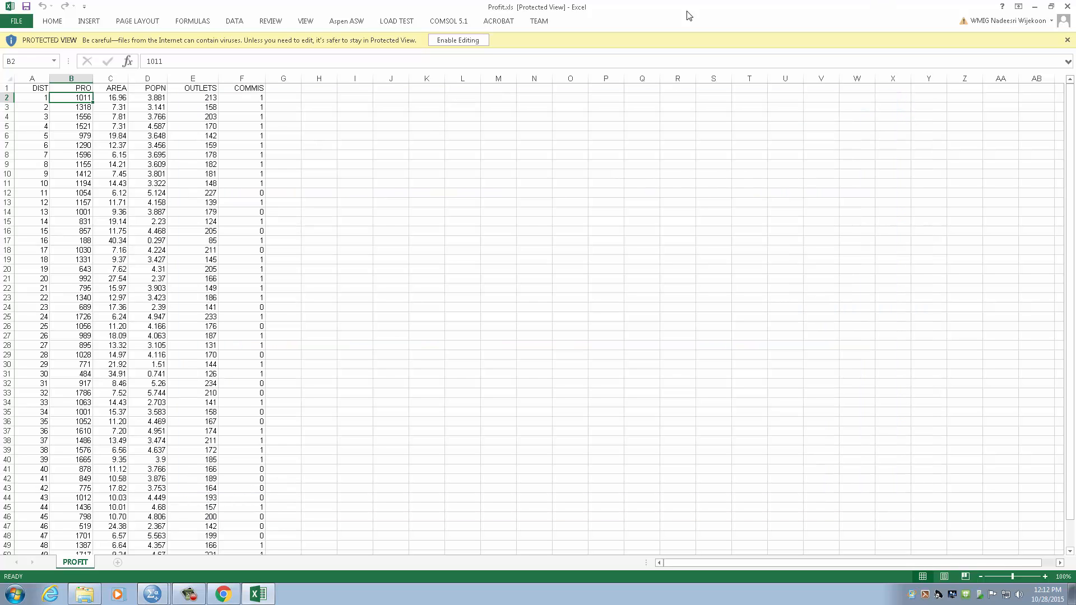
pyautogui.click(1035, 7)
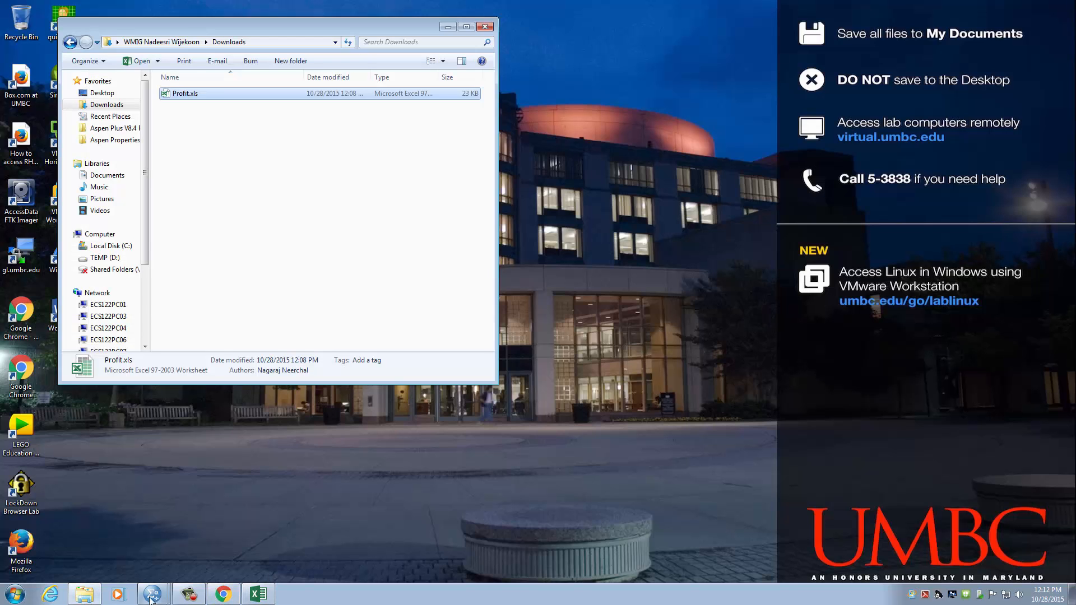
pyautogui.moveTo(152, 593)
pyautogui.click(163, 564)
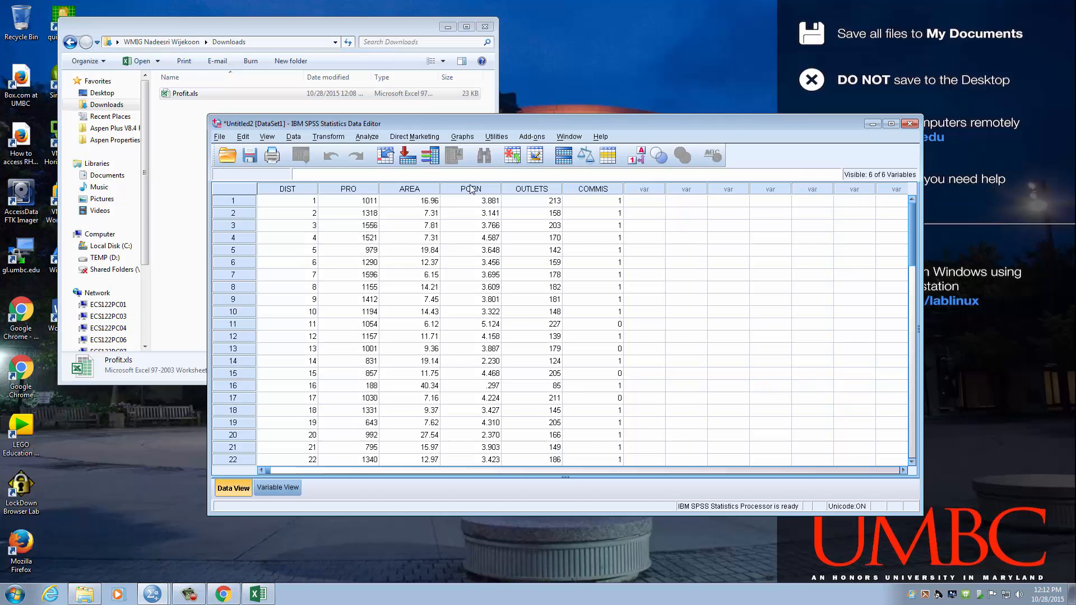
pyautogui.click(891, 124)
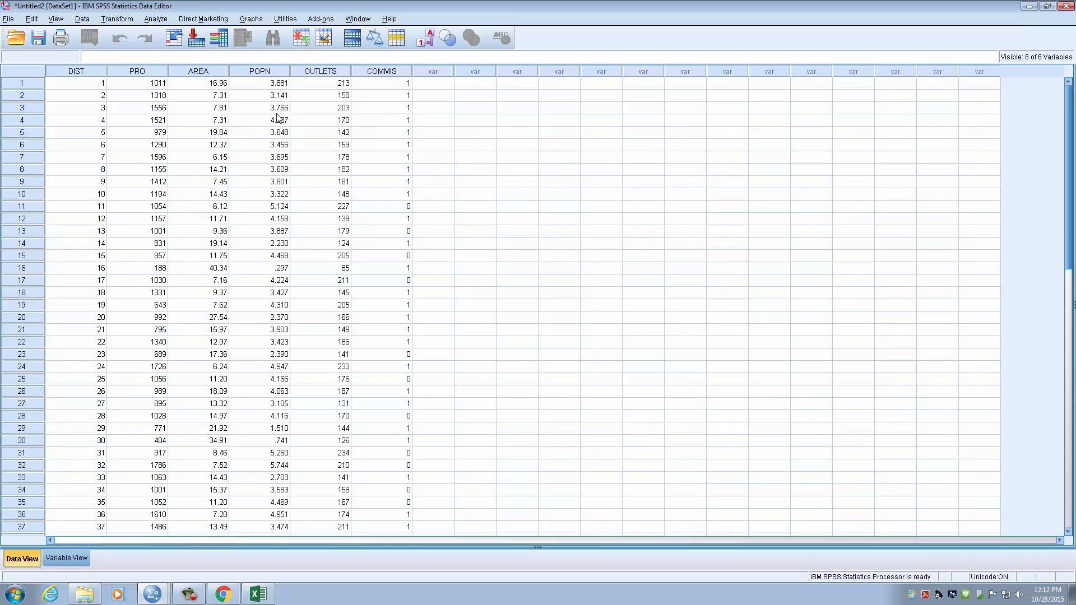
# Step: Review the imported variables by selecting the DIST, PRO, AREA, POPN, OUTLETS and COMMIS columns in turn
pyautogui.click(88, 72)
pyautogui.click(148, 73)
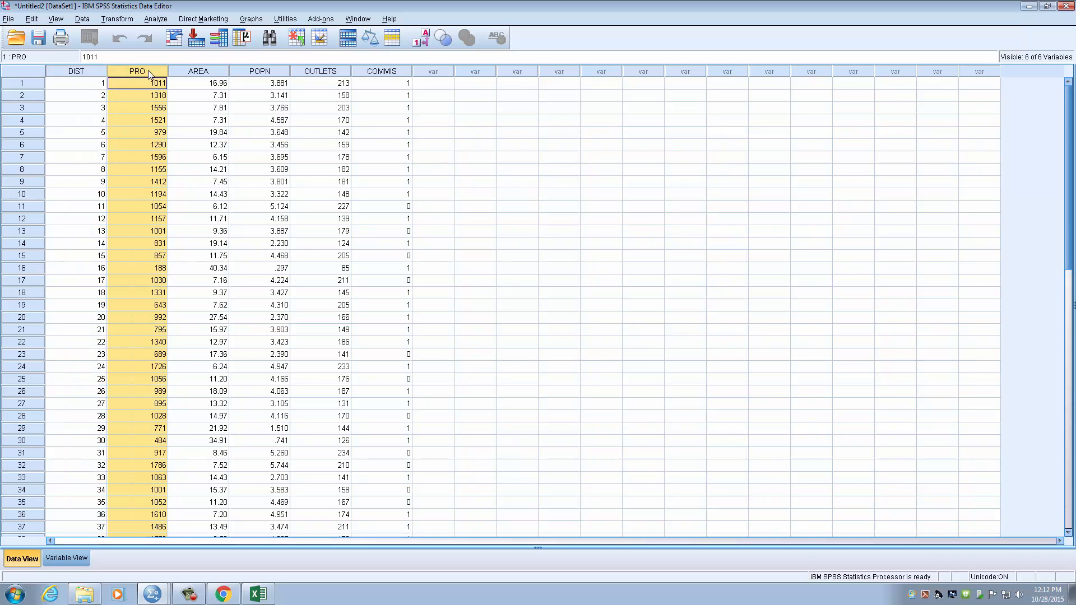
pyautogui.click(207, 73)
pyautogui.click(263, 73)
pyautogui.click(328, 74)
pyautogui.click(405, 75)
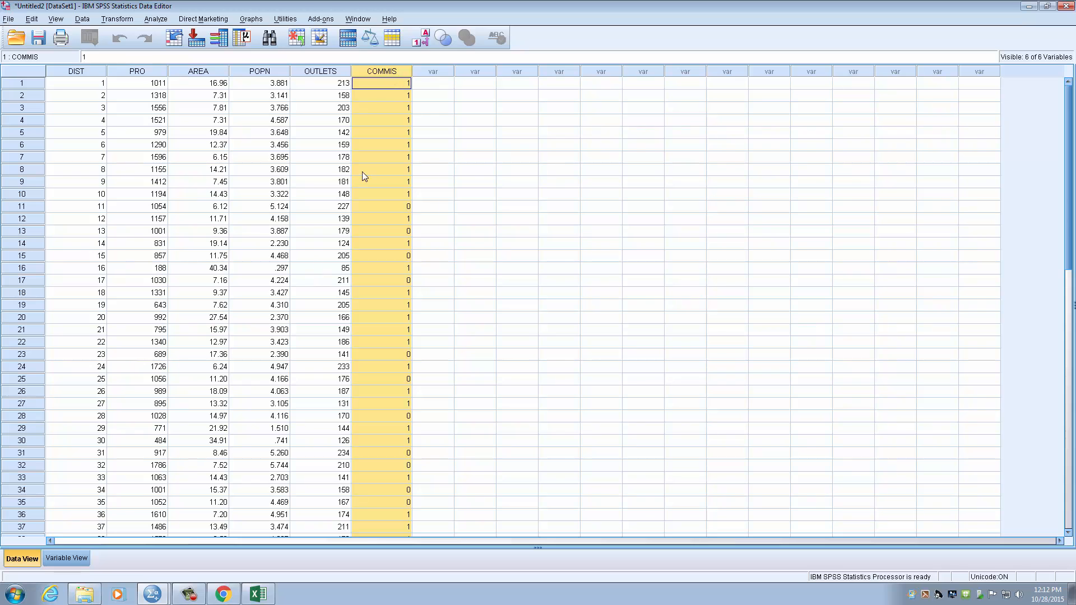
# Step: Start Define Variable Properties and add DIST to the variables to scan
pyautogui.click(89, 21)
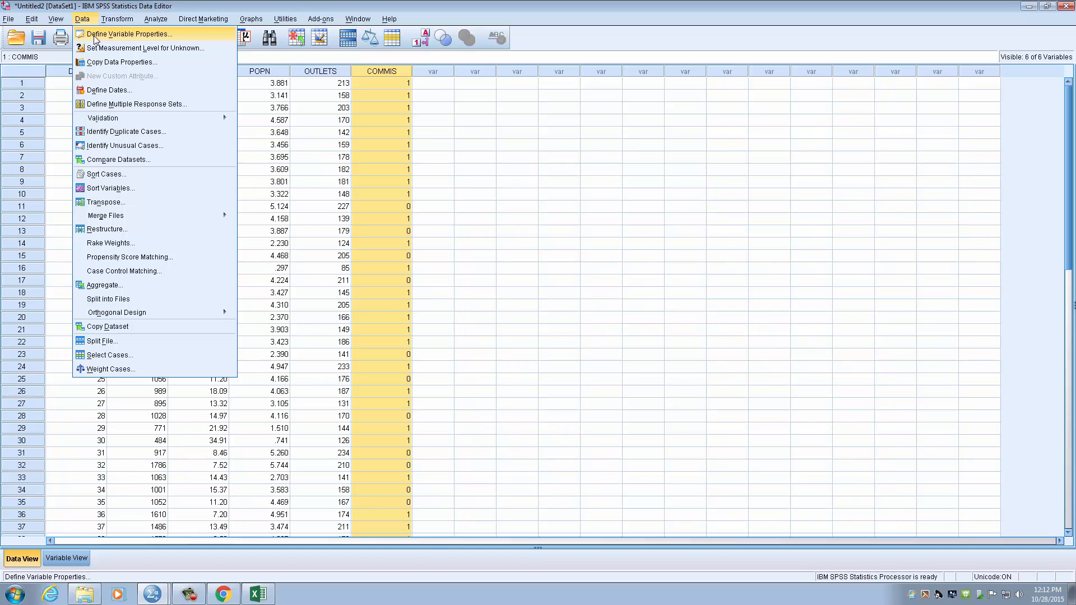
pyautogui.click(95, 37)
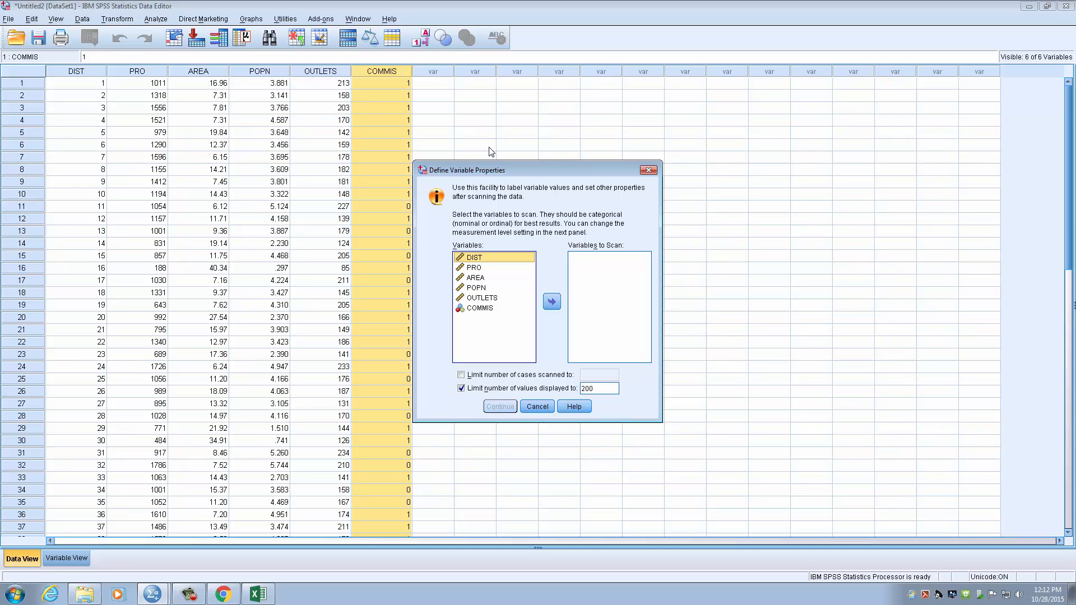
pyautogui.moveTo(500, 170); pyautogui.dragTo(182, 75)
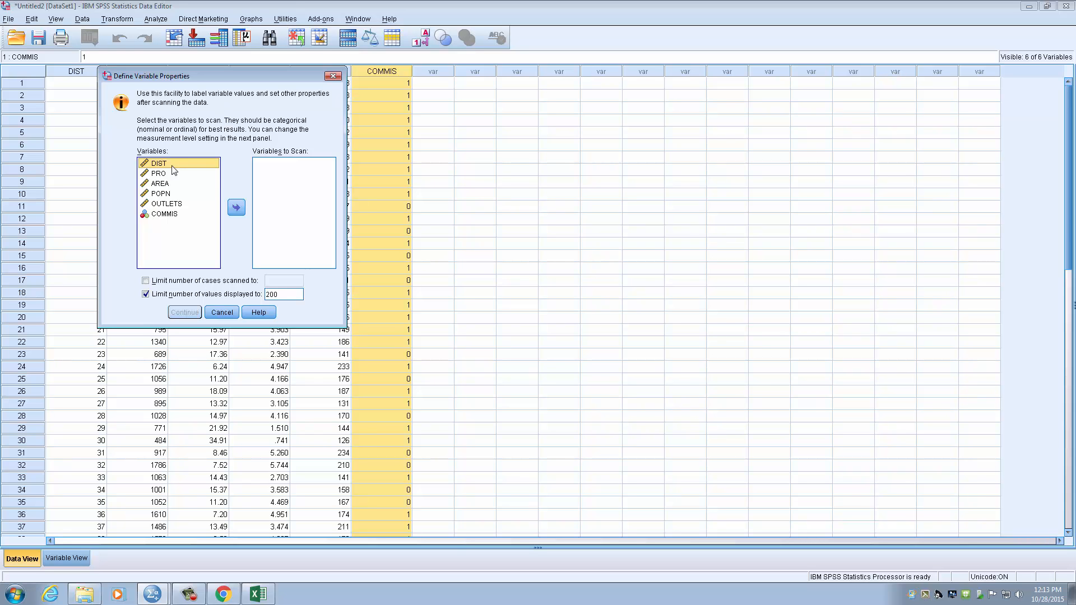
pyautogui.click(158, 187)
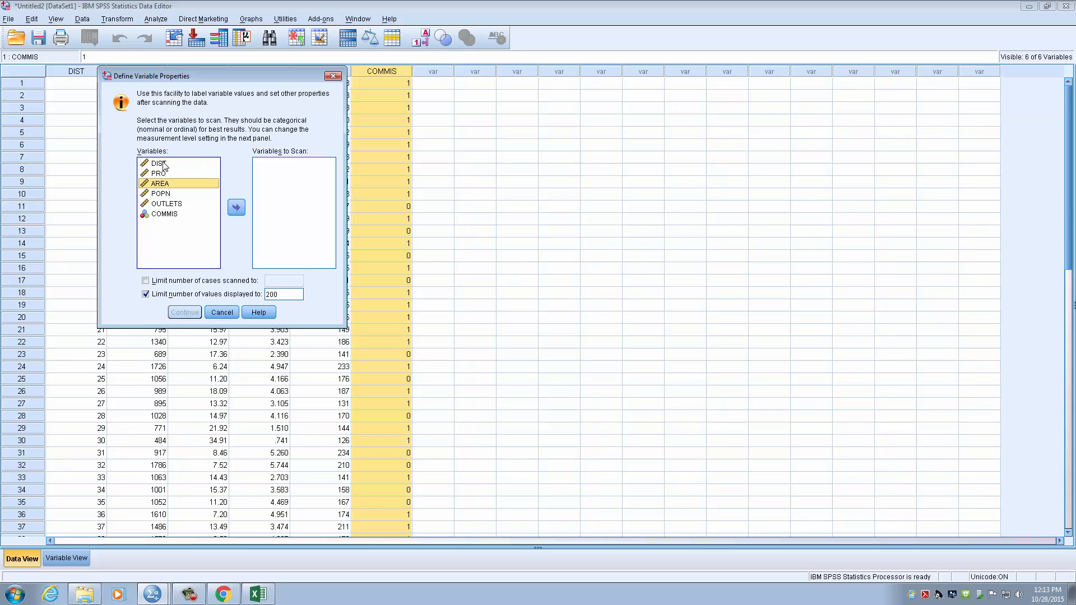
pyautogui.click(165, 164)
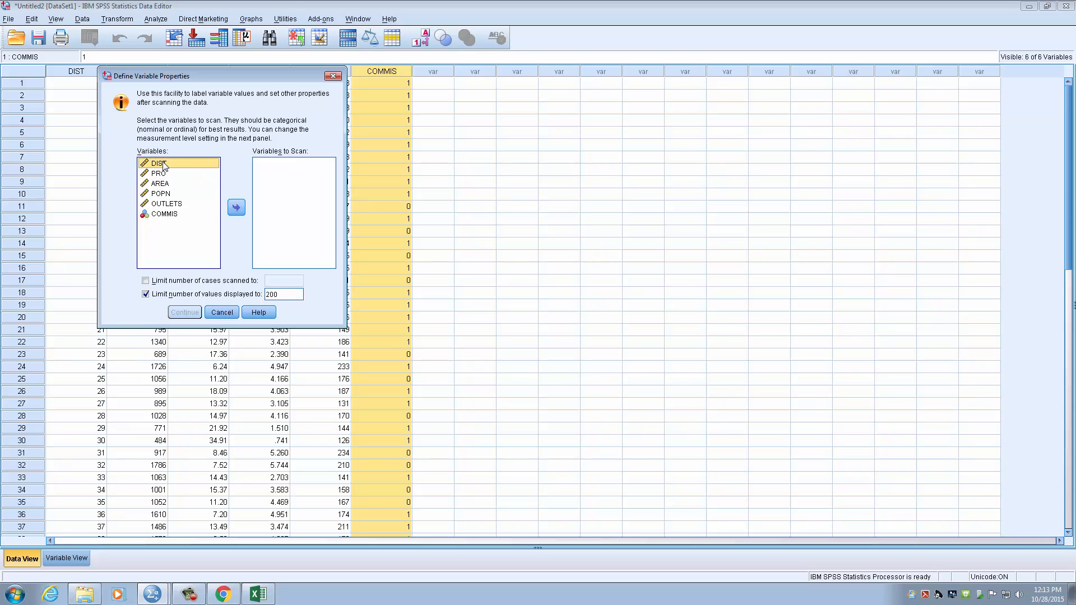
pyautogui.click(237, 209)
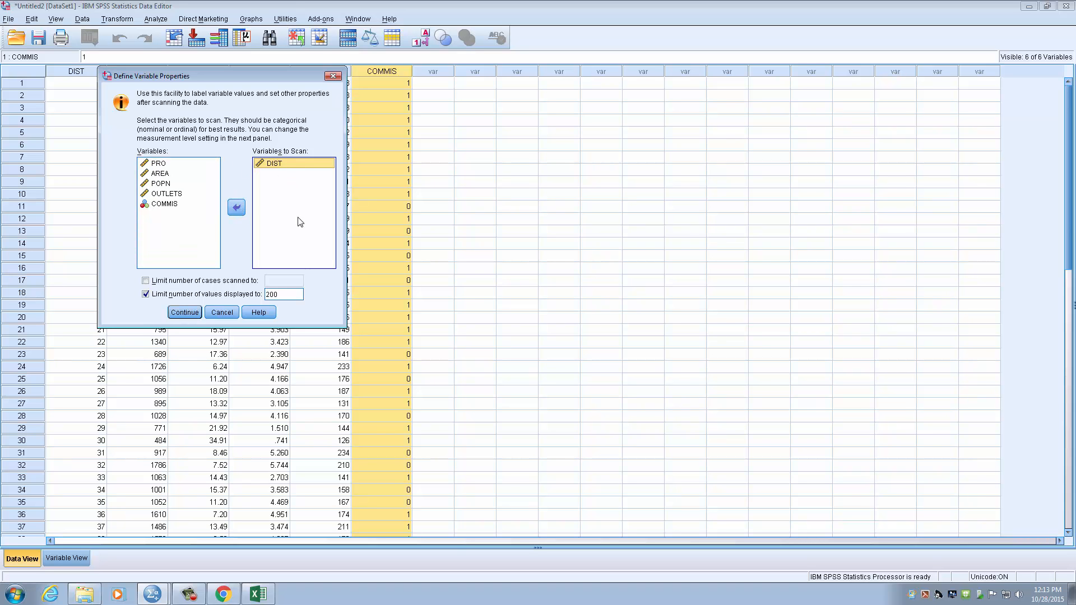
# Step: Add PRO, AREA, POPN, OUTLETS and COMMIS to the variables to scan, and run the scan
pyautogui.click(153, 166)
pyautogui.click(236, 208)
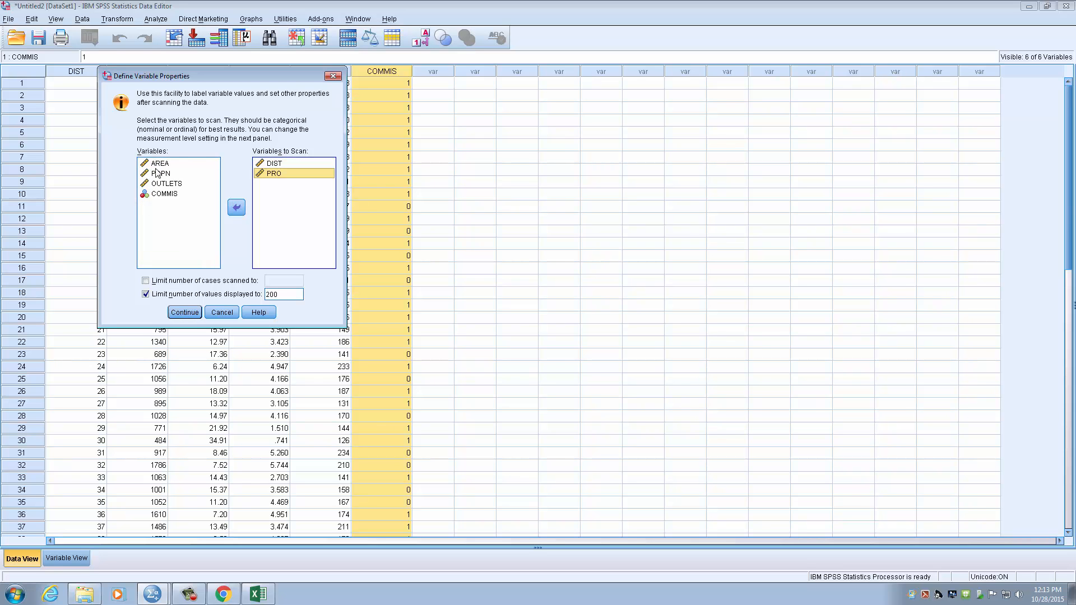
pyautogui.click(236, 208)
pyautogui.click(164, 169)
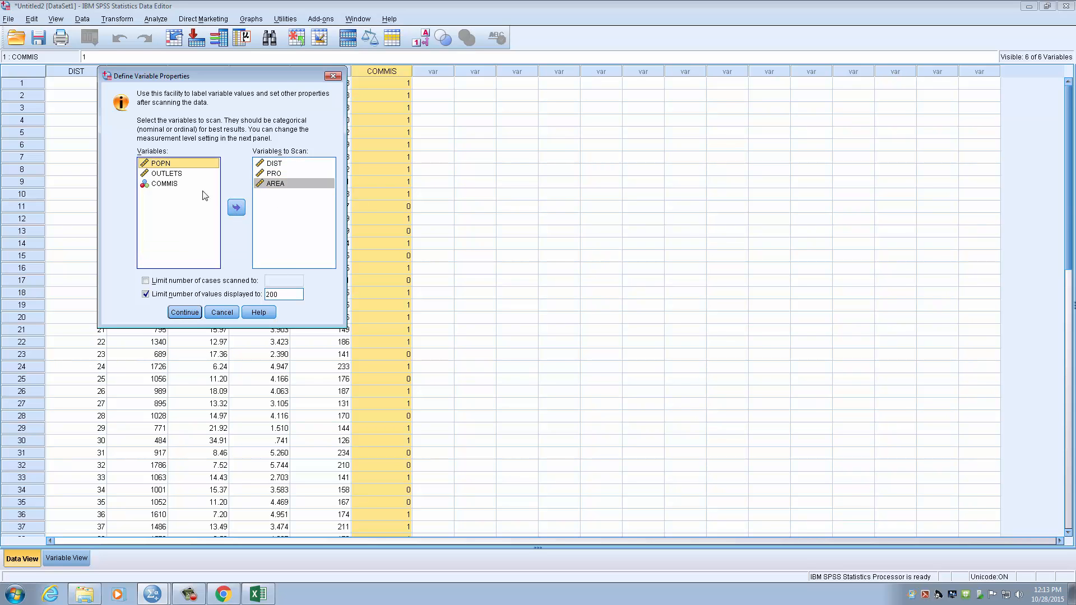
pyautogui.click(236, 208)
pyautogui.click(168, 164)
pyautogui.click(236, 208)
pyautogui.click(166, 165)
pyautogui.click(231, 210)
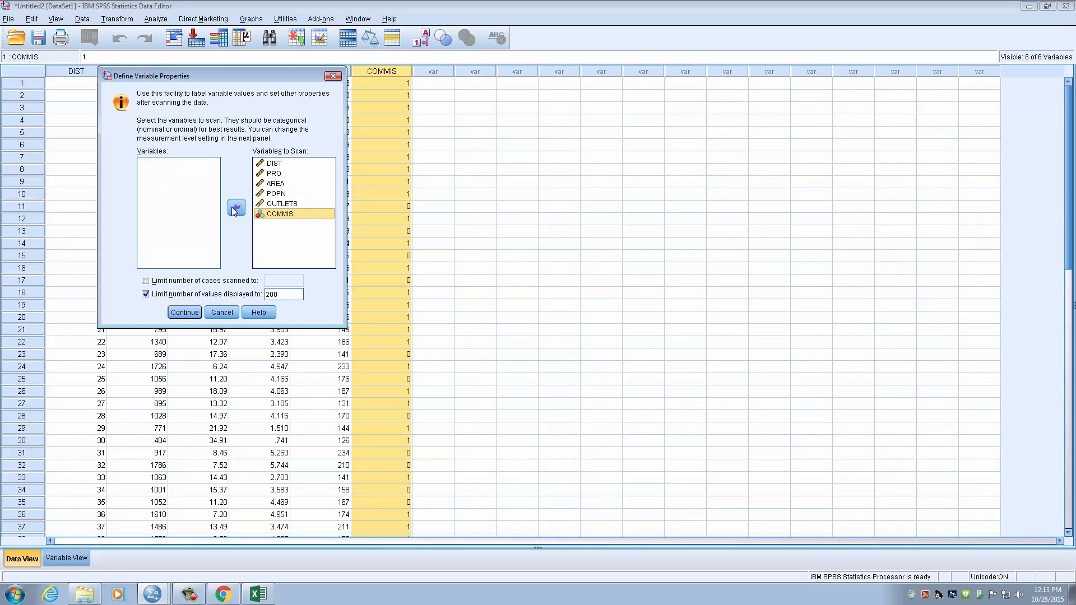
pyautogui.click(185, 312)
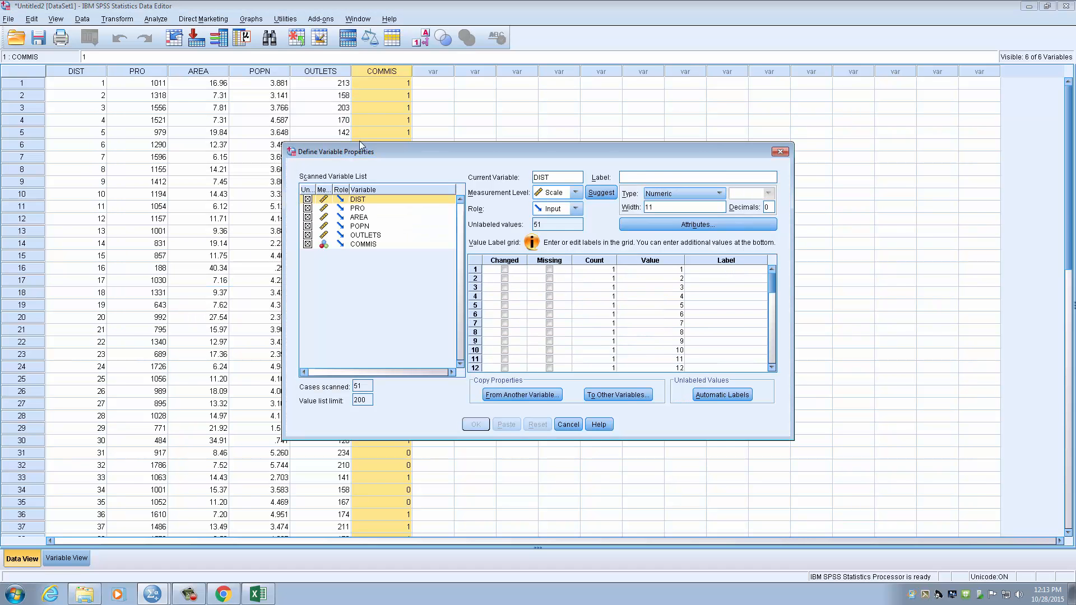
# Step: Set the measurement level of the scanned variable DIST to Nominal
pyautogui.moveTo(364, 150); pyautogui.dragTo(165, 104)
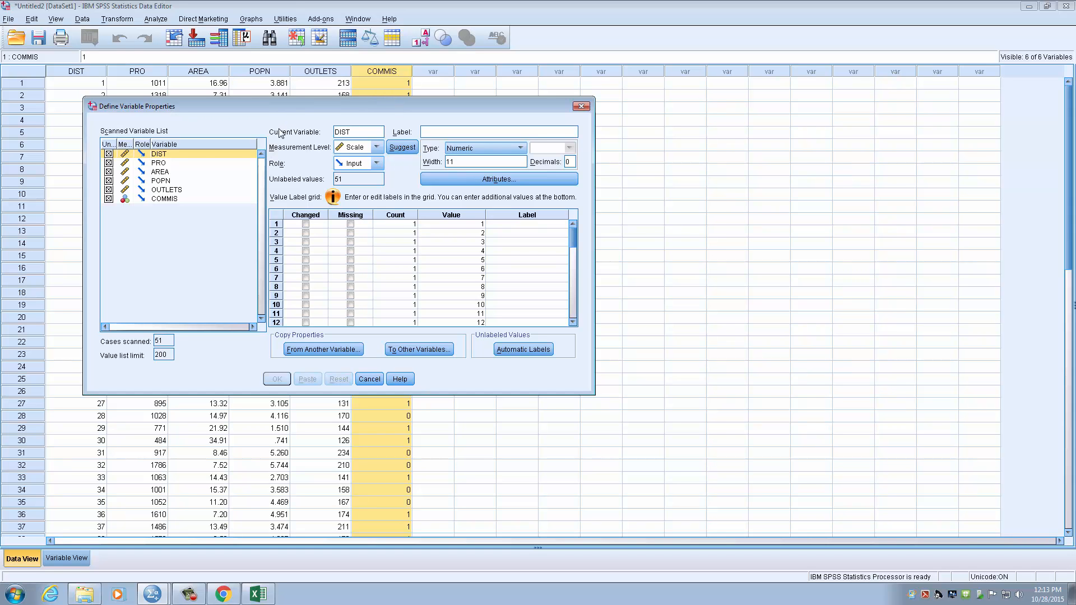
pyautogui.moveTo(174, 103); pyautogui.dragTo(532, 102)
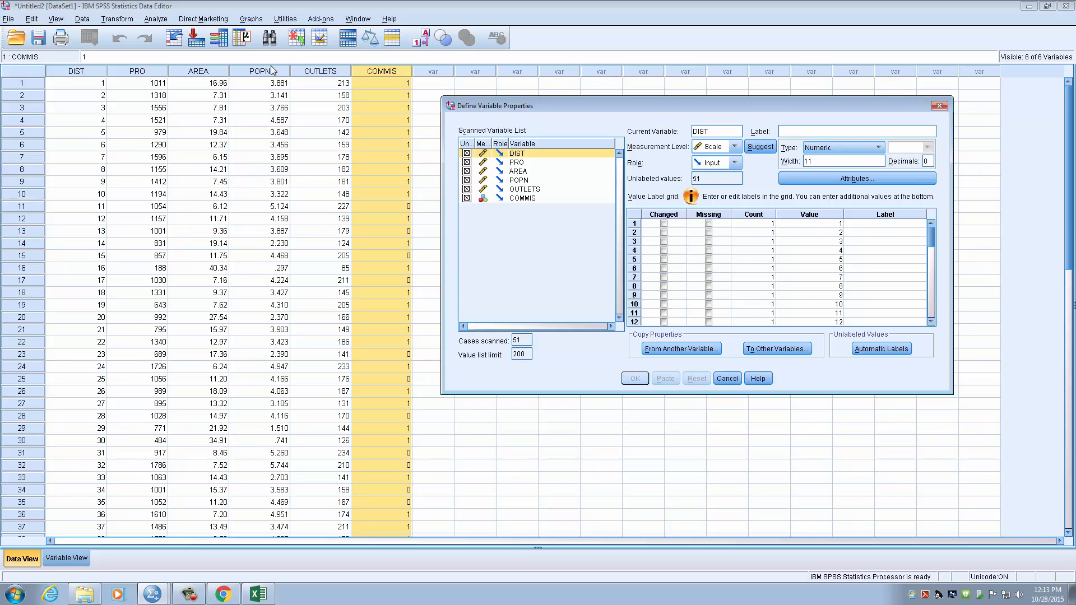
pyautogui.moveTo(561, 101); pyautogui.dragTo(187, 53)
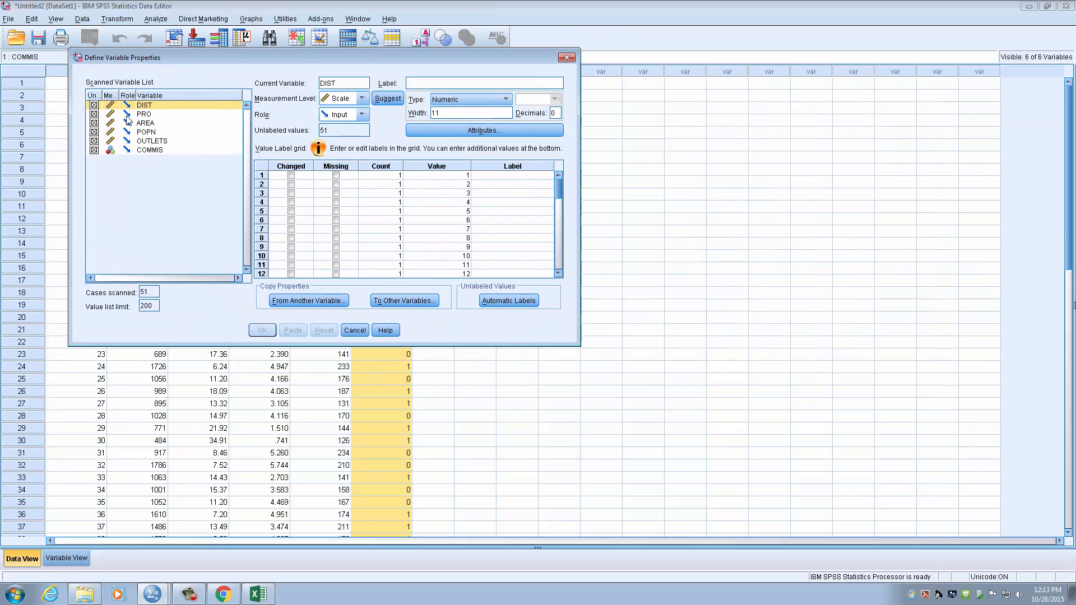
pyautogui.click(119, 123)
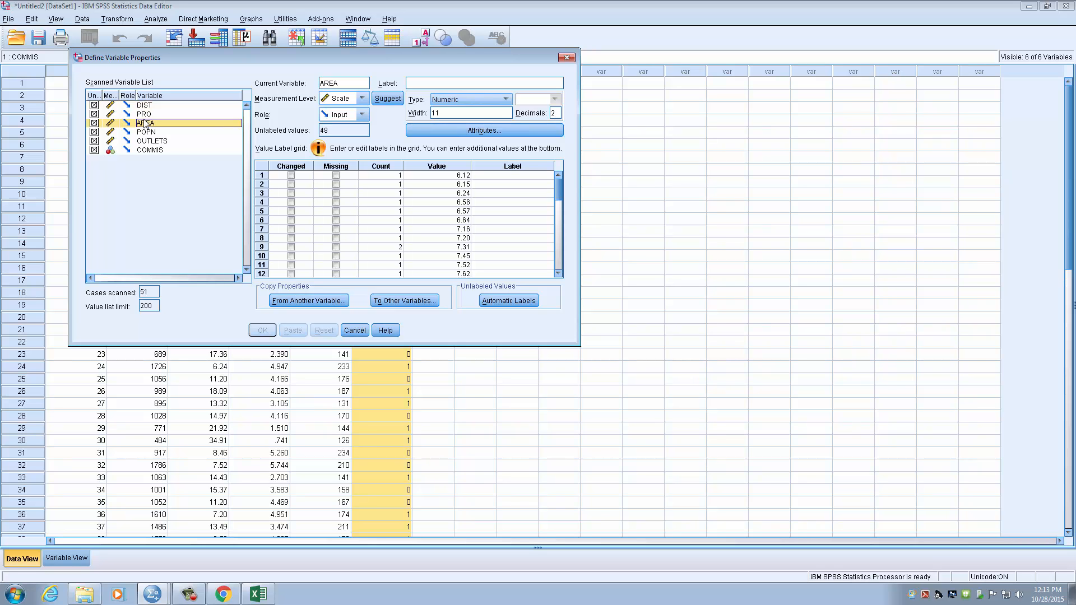
pyautogui.click(147, 106)
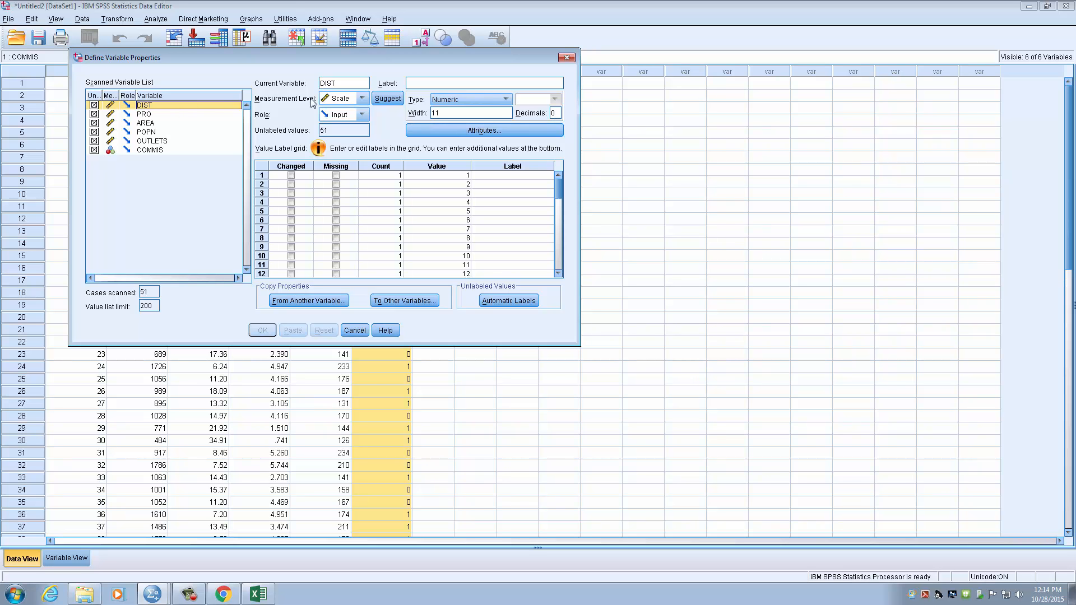
pyautogui.click(362, 98)
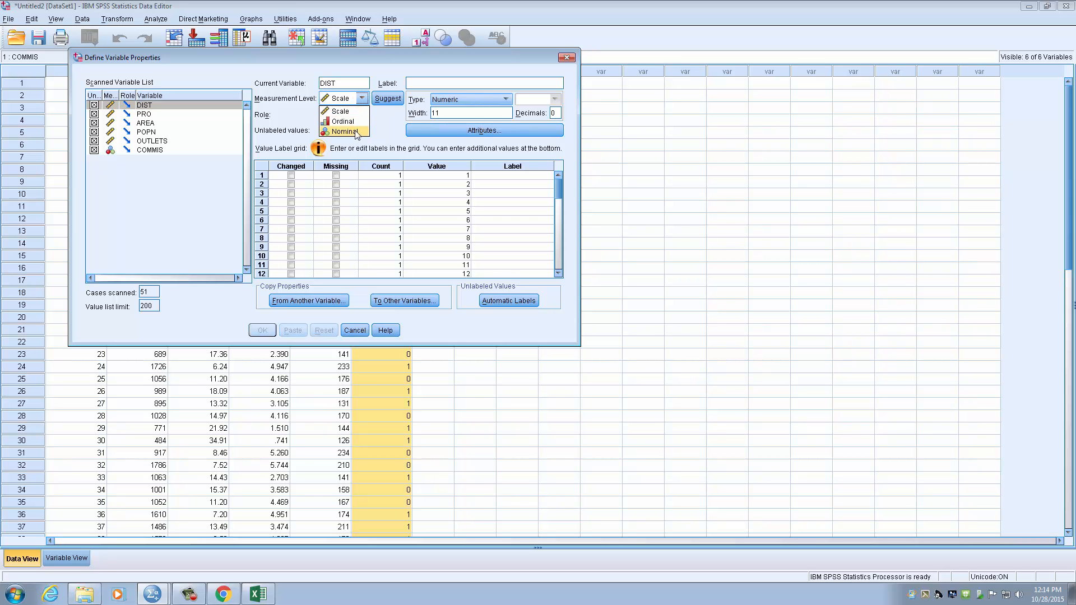
pyautogui.click(343, 111)
pyautogui.click(362, 99)
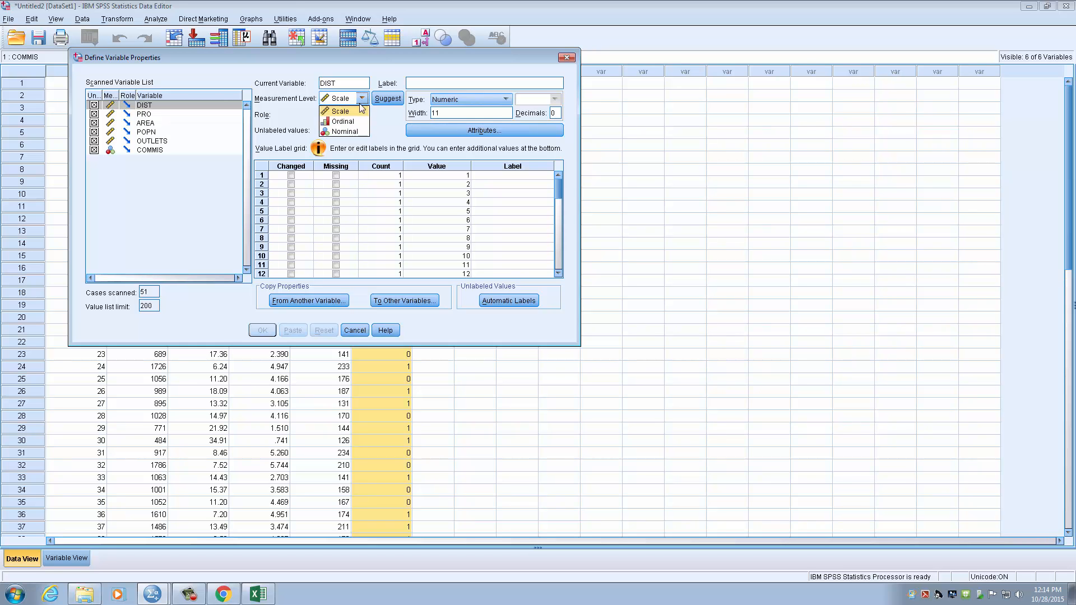
pyautogui.click(344, 131)
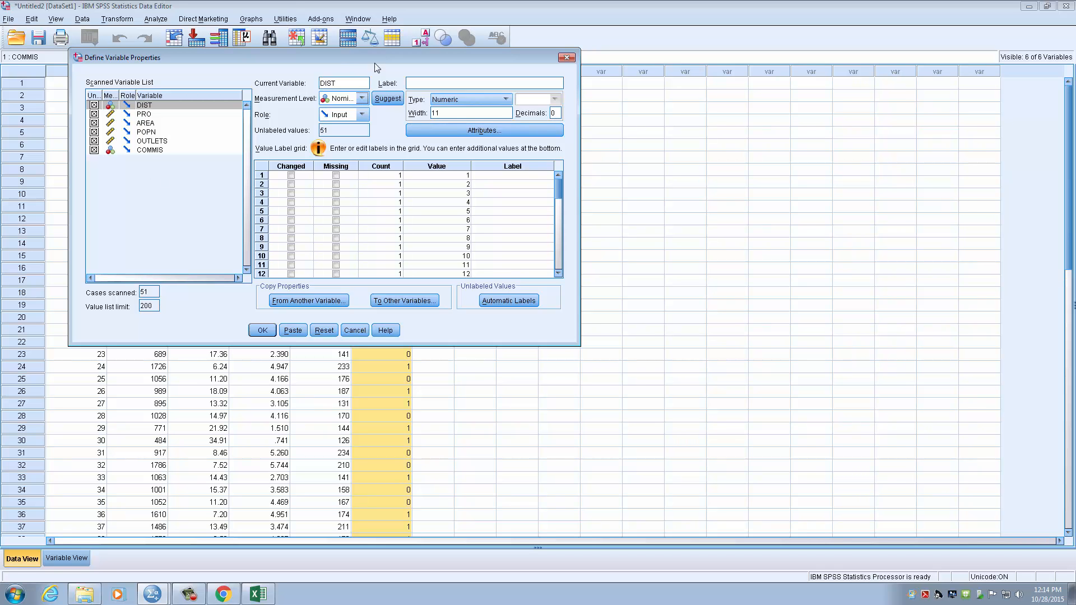
pyautogui.click(361, 99)
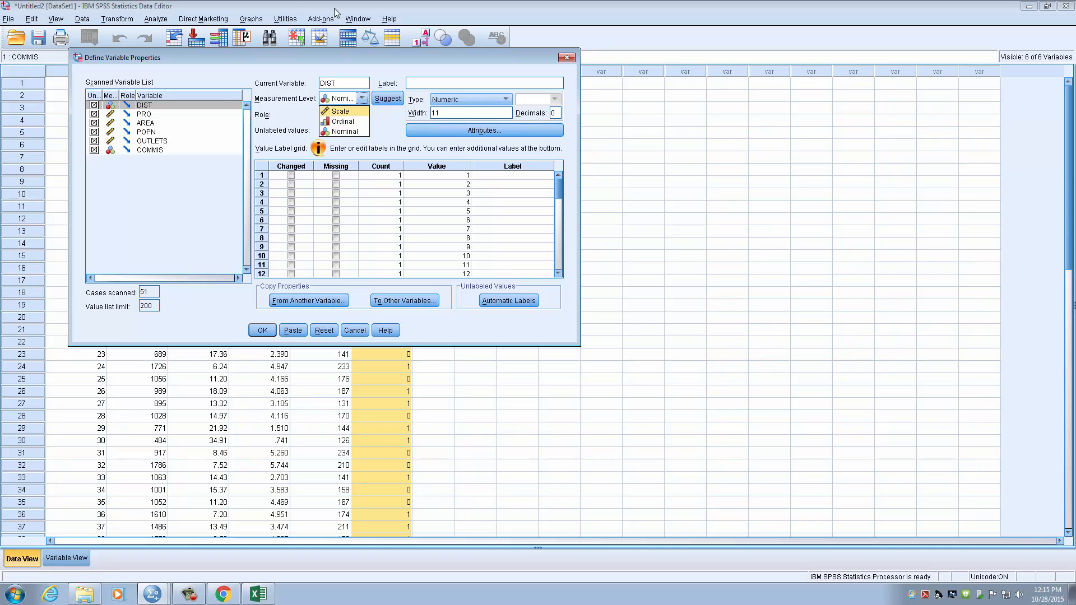
pyautogui.click(330, 65)
pyautogui.moveTo(325, 60); pyautogui.dragTo(561, 74)
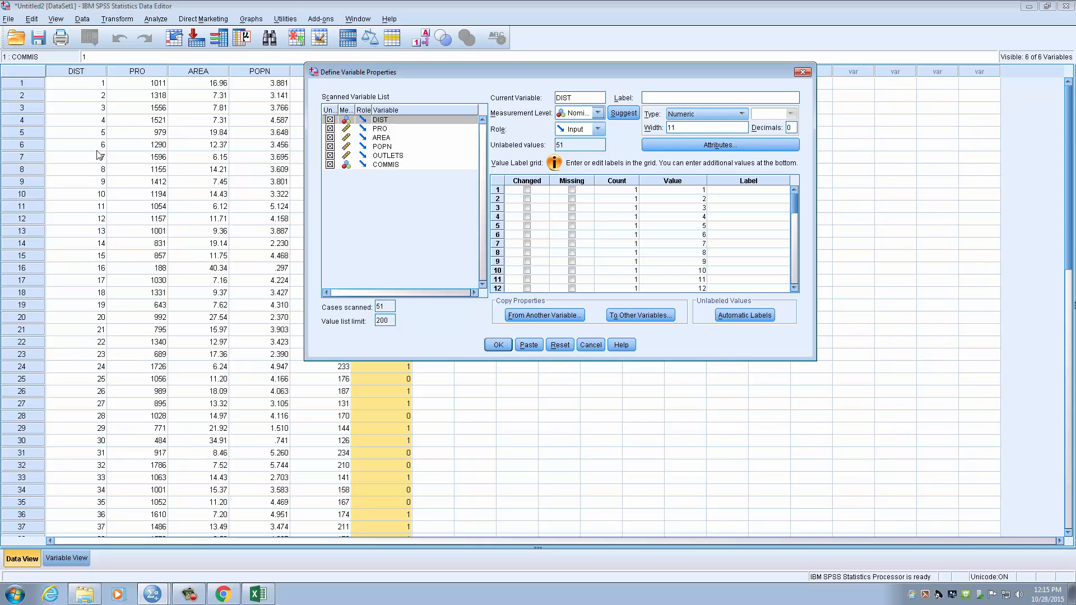
pyautogui.moveTo(491, 70); pyautogui.dragTo(382, 66)
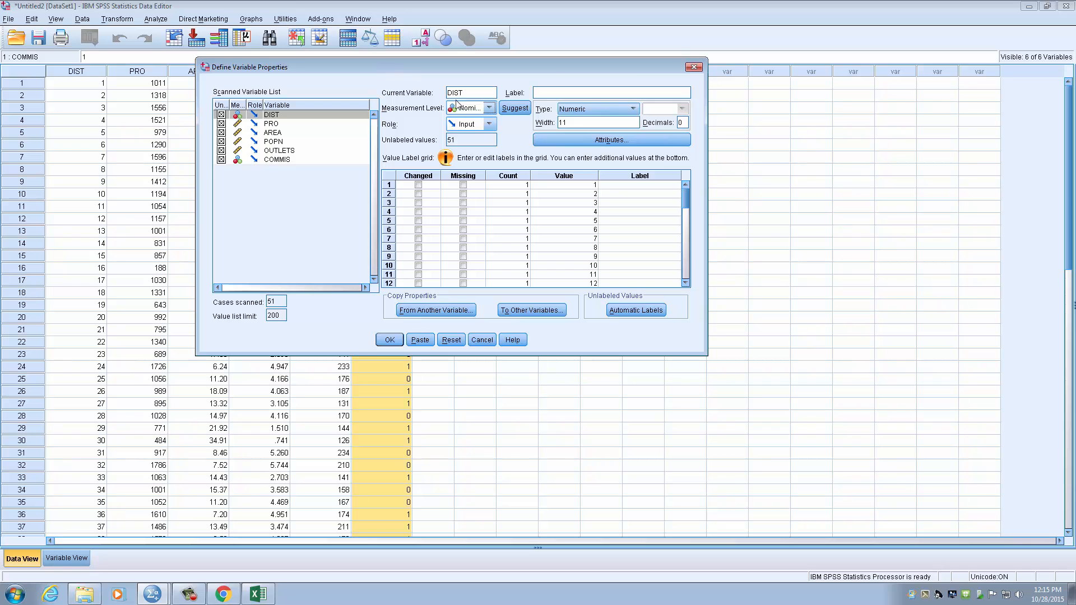
pyautogui.click(489, 109)
pyautogui.click(481, 142)
# Step: Label the COMMIS variable's value 0 as No and value 1 as Yes in the value label grid
pyautogui.click(282, 161)
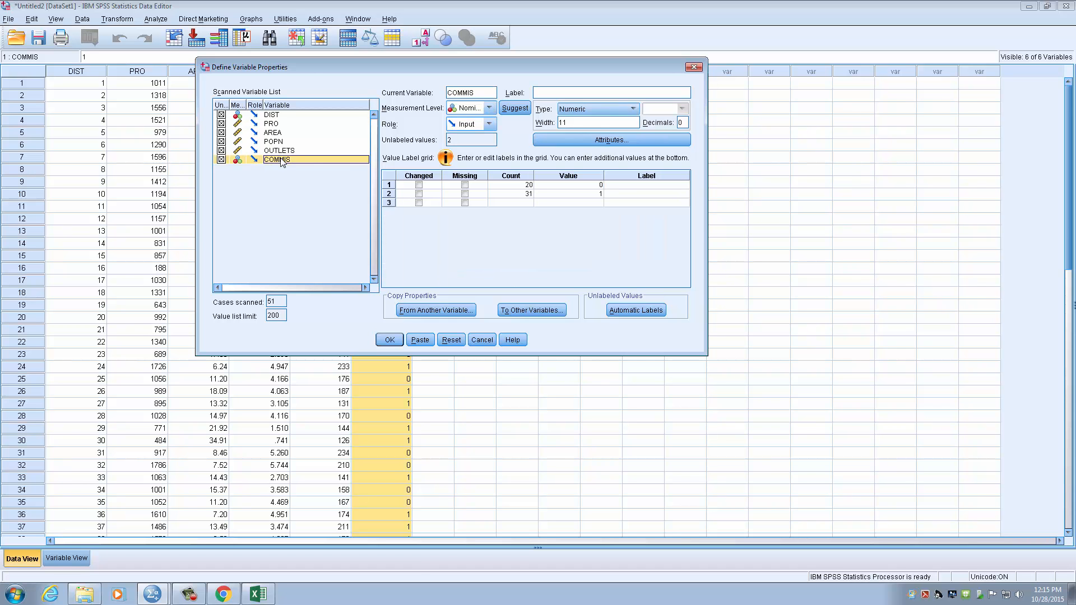
pyautogui.moveTo(304, 65); pyautogui.dragTo(561, 63)
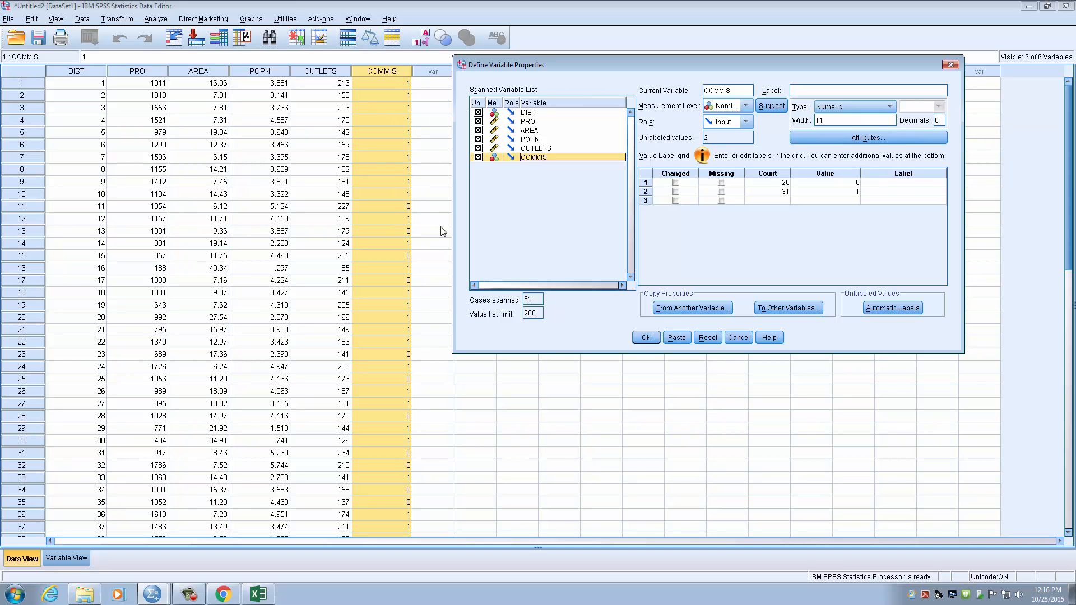
pyautogui.moveTo(553, 67); pyautogui.dragTo(229, 79)
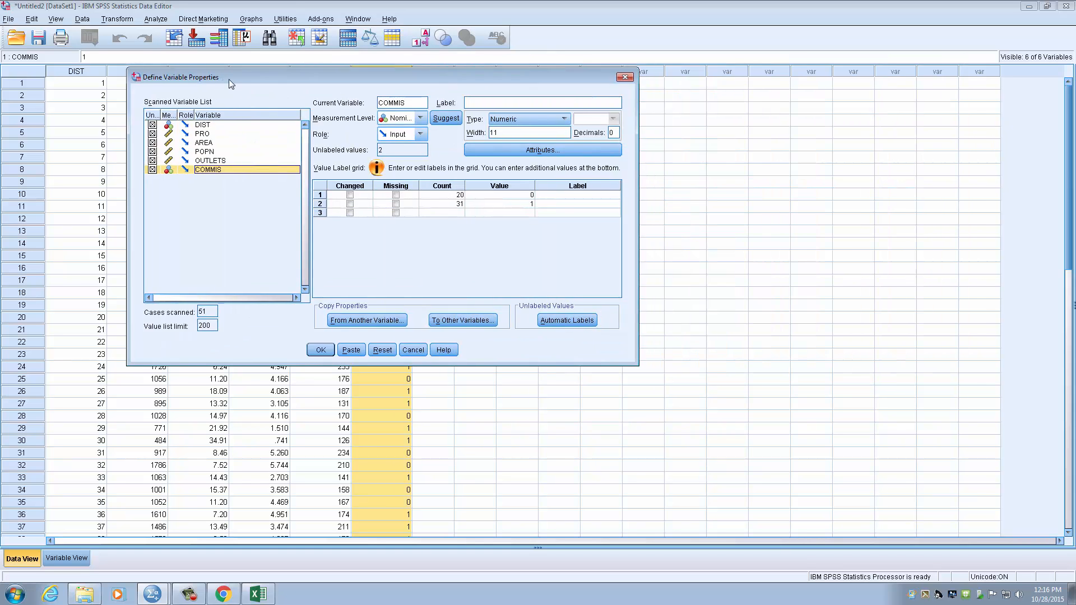
pyautogui.click(571, 195)
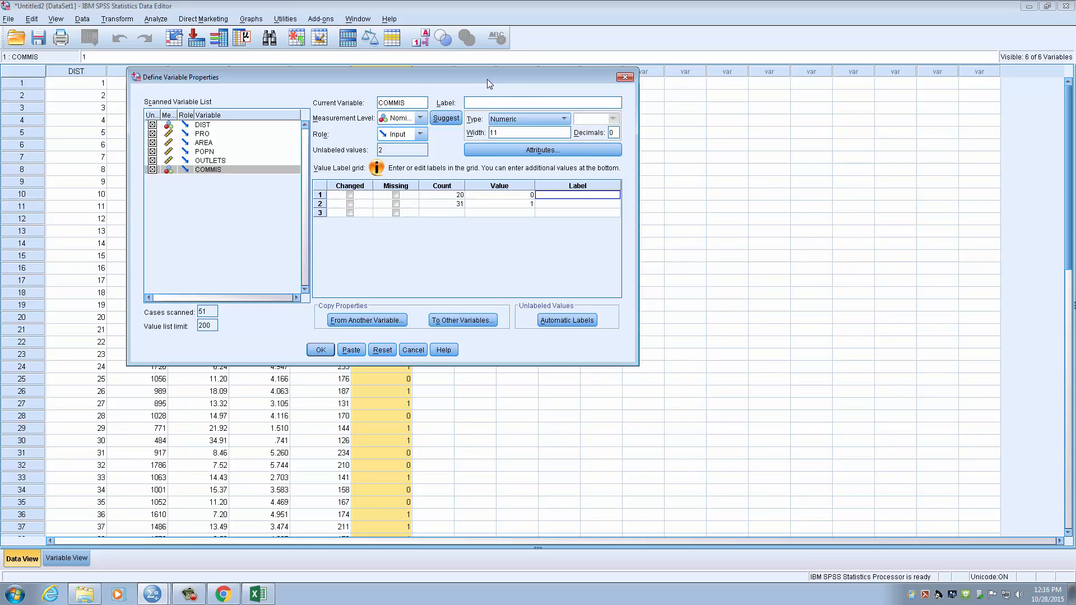
pyautogui.click(563, 204)
pyautogui.click(563, 196)
pyautogui.moveTo(443, 79); pyautogui.dragTo(420, 76)
pyautogui.click(528, 202)
pyautogui.click(526, 193)
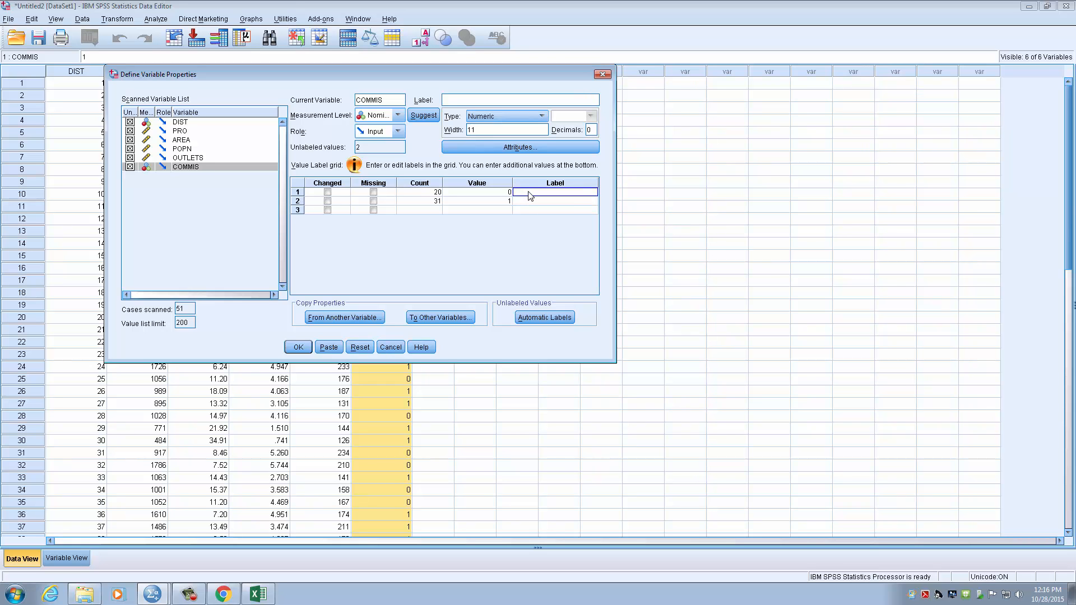
pyautogui.write('N')
pyautogui.click(519, 201)
pyautogui.write('Yes')
pyautogui.click(530, 212)
# Step: Examine the measurement levels and values of the scanned variables PRO, AREA, POPN and OUTLETS
pyautogui.click(183, 132)
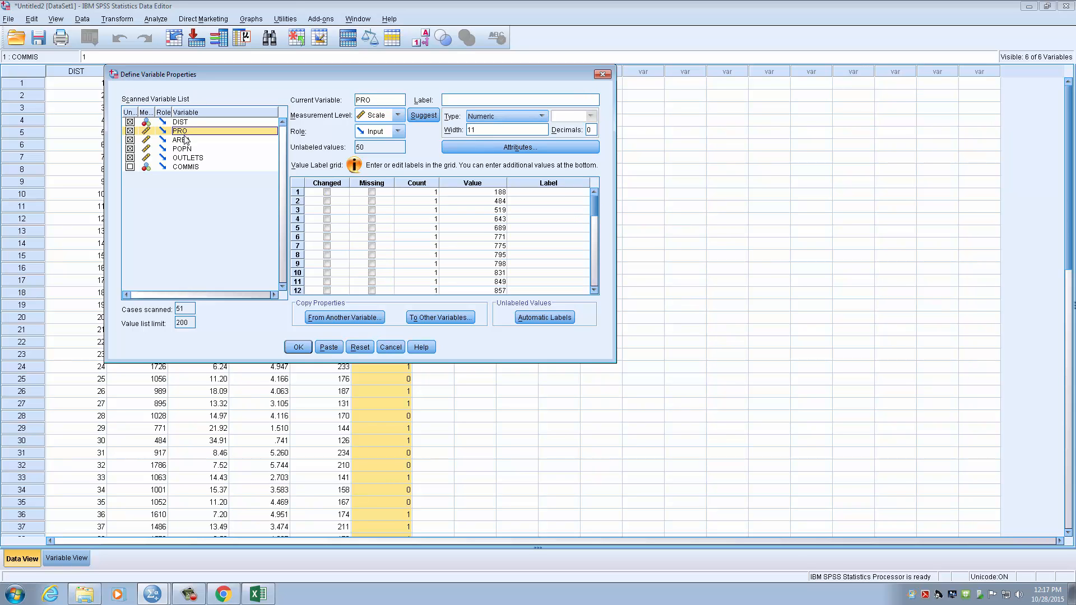
pyautogui.click(186, 140)
pyautogui.click(187, 149)
pyautogui.click(189, 159)
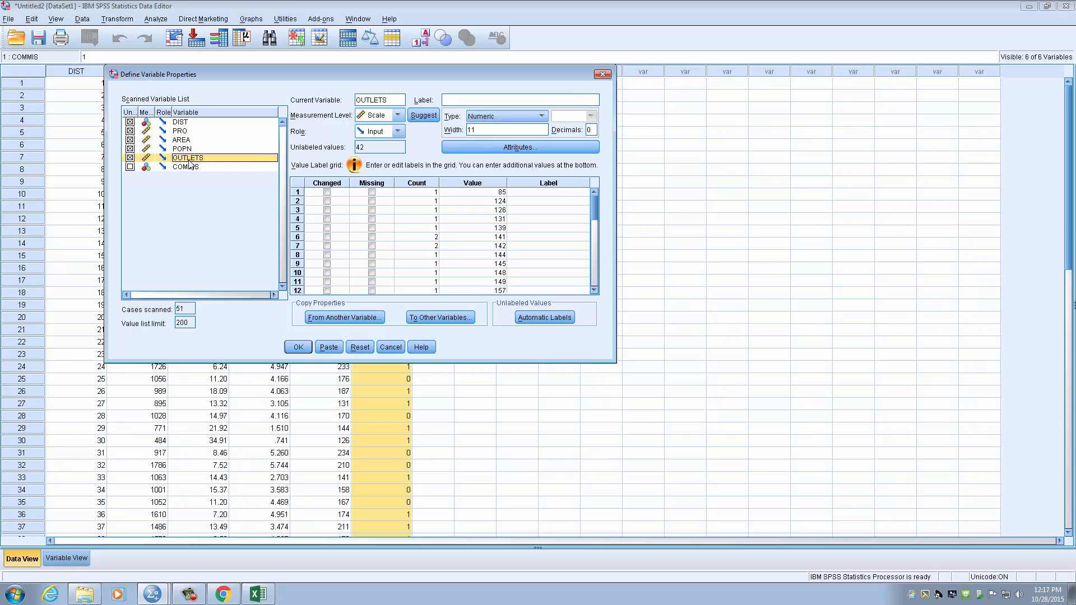
pyautogui.click(190, 131)
pyautogui.click(190, 140)
pyautogui.click(188, 149)
pyautogui.click(189, 158)
pyautogui.click(188, 131)
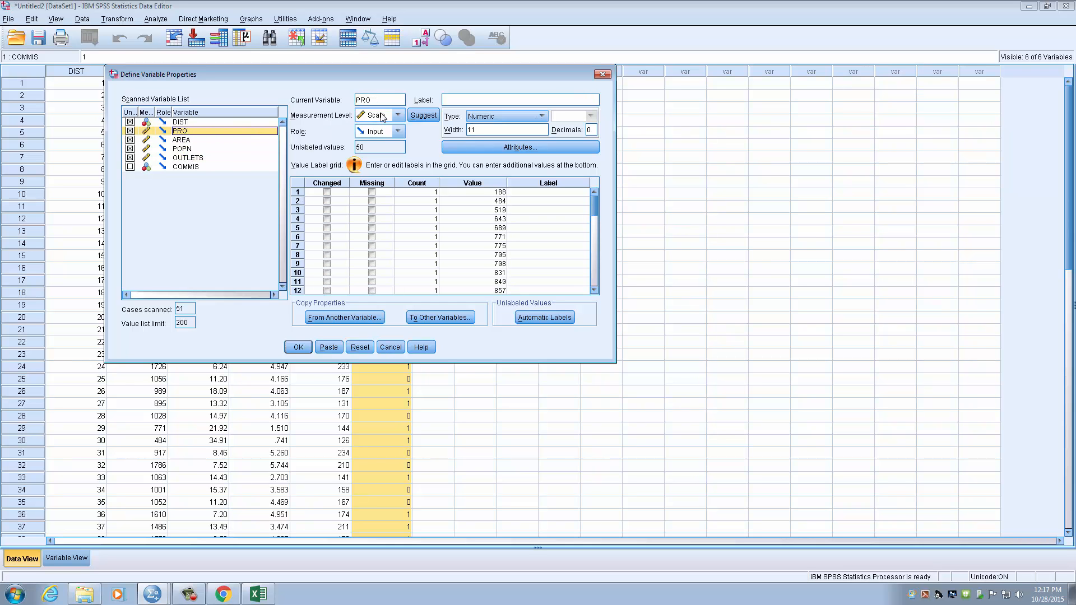
pyautogui.click(170, 140)
pyautogui.click(180, 149)
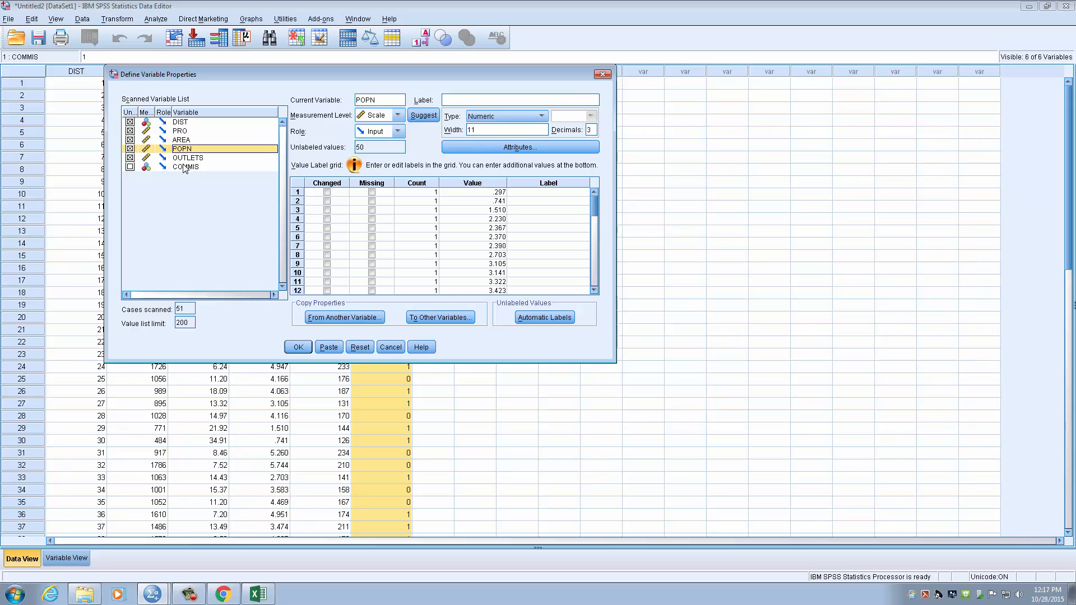
pyautogui.click(185, 159)
pyautogui.click(185, 133)
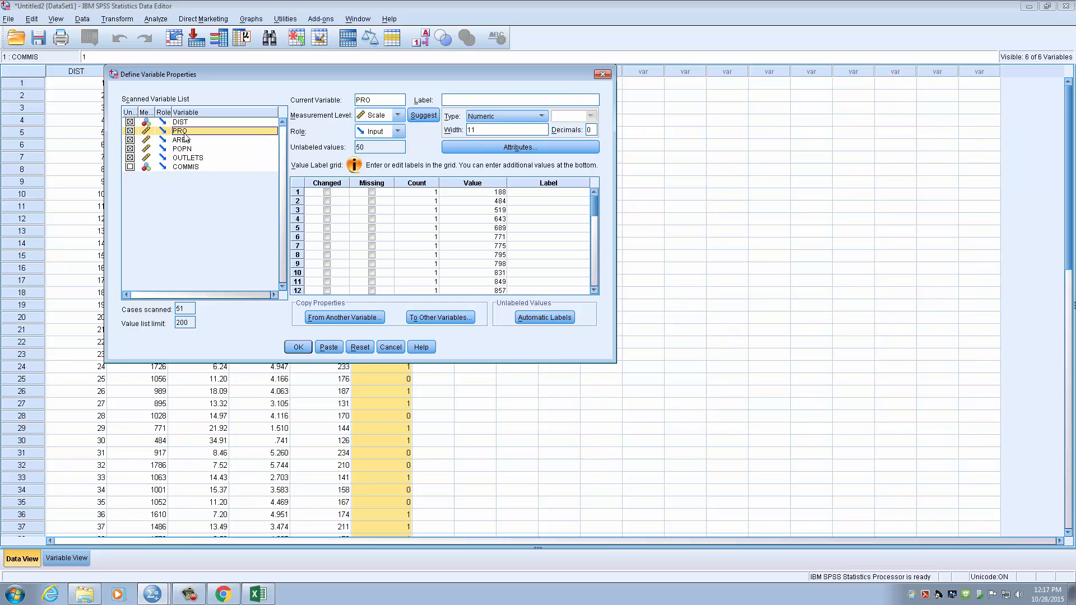
pyautogui.click(185, 140)
pyautogui.click(186, 158)
pyautogui.click(186, 149)
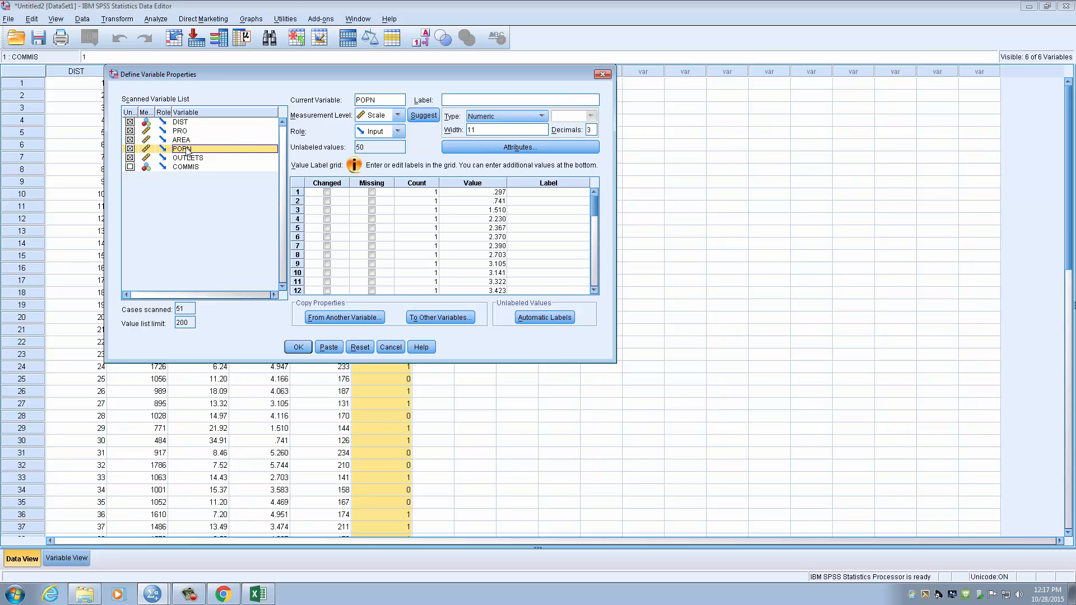
# Step: Apply the defined variable properties, minimize the output window, and check the definitions in Variable View before returning to Data View
pyautogui.click(300, 347)
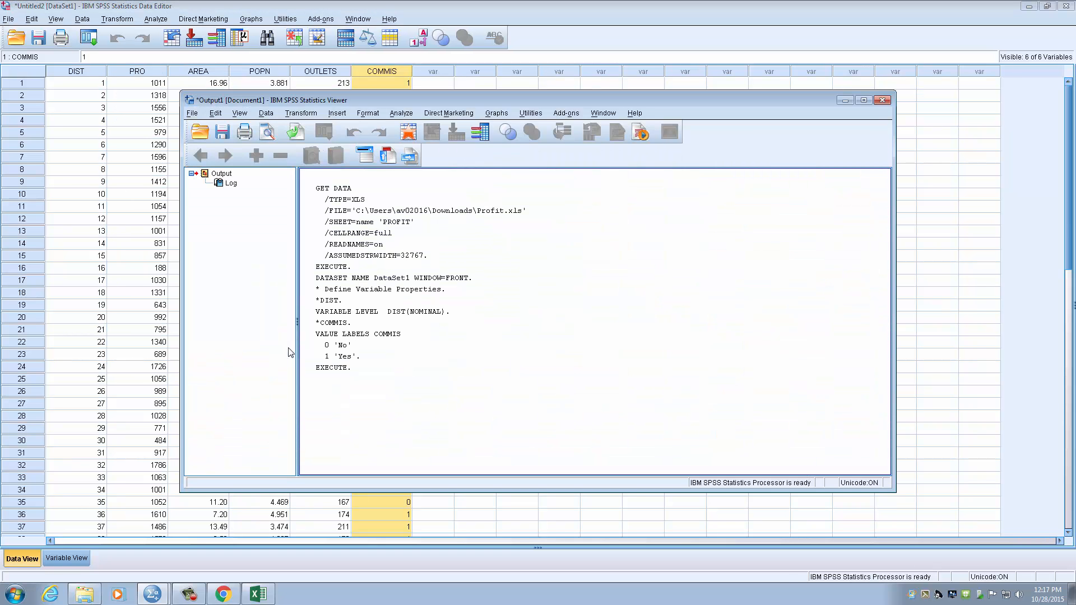
pyautogui.click(845, 101)
pyautogui.click(67, 558)
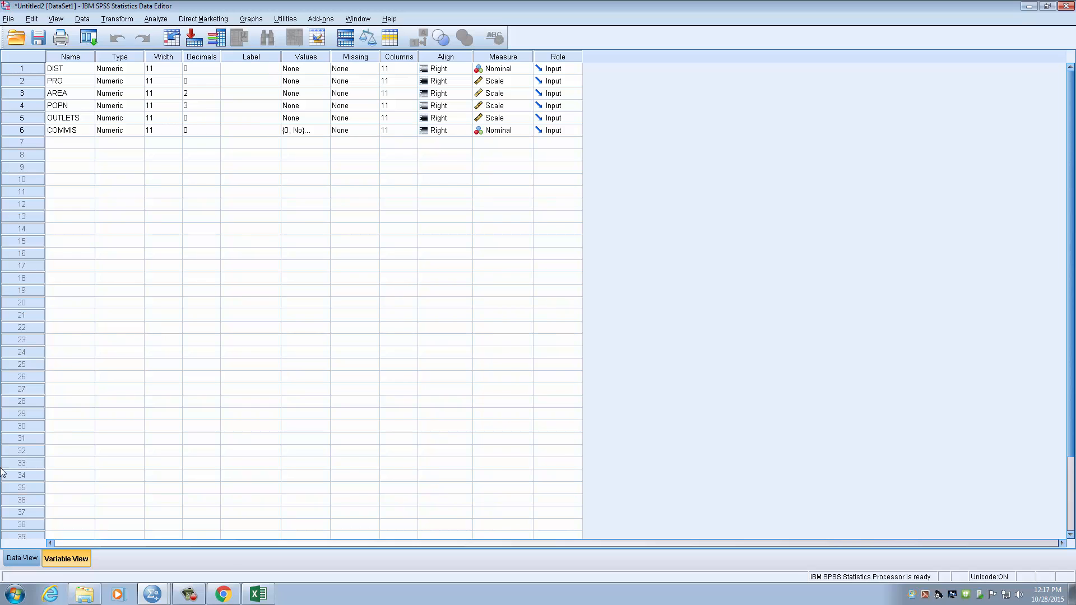
pyautogui.click(23, 559)
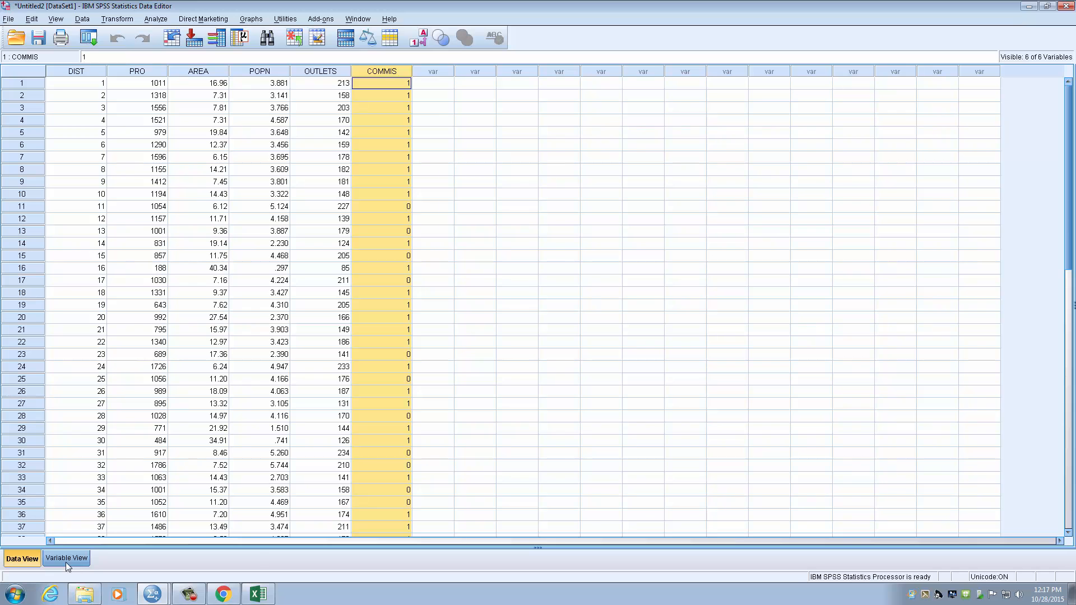
# Step: Examine the syntax log in the output window and the variable definitions in Variable View, ending back in Data View
pyautogui.click(157, 593)
pyautogui.click(167, 551)
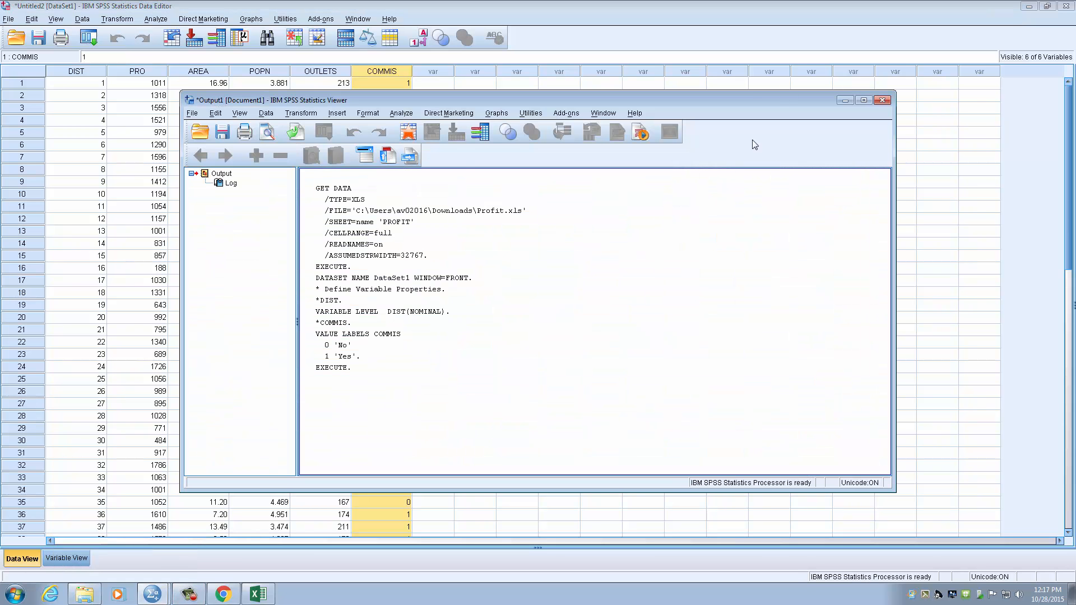
pyautogui.click(844, 102)
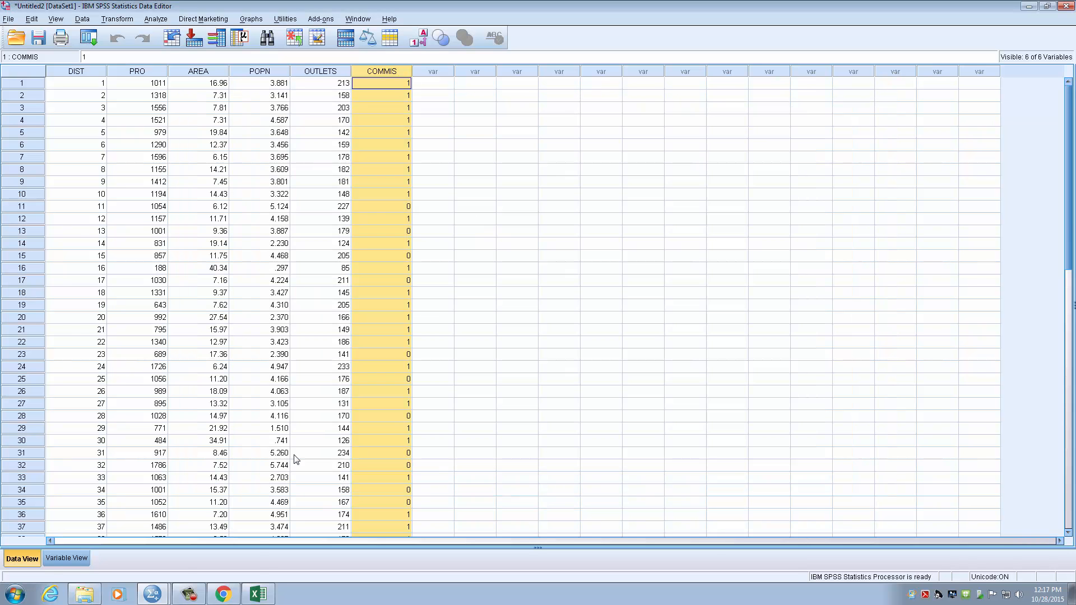
pyautogui.click(152, 594)
pyautogui.moveTo(153, 593)
pyautogui.click(75, 558)
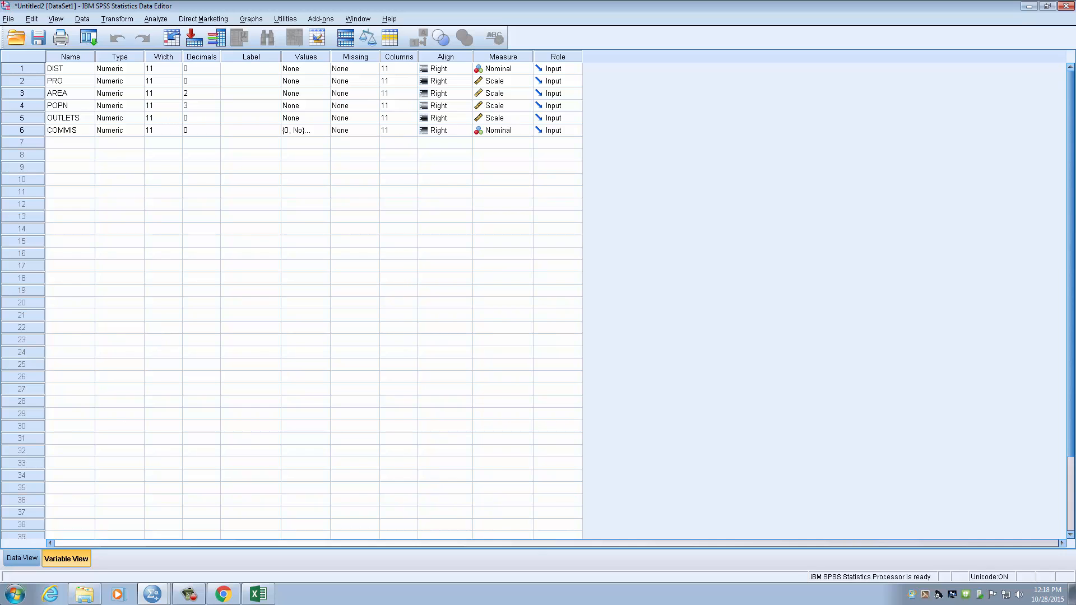
pyautogui.click(32, 558)
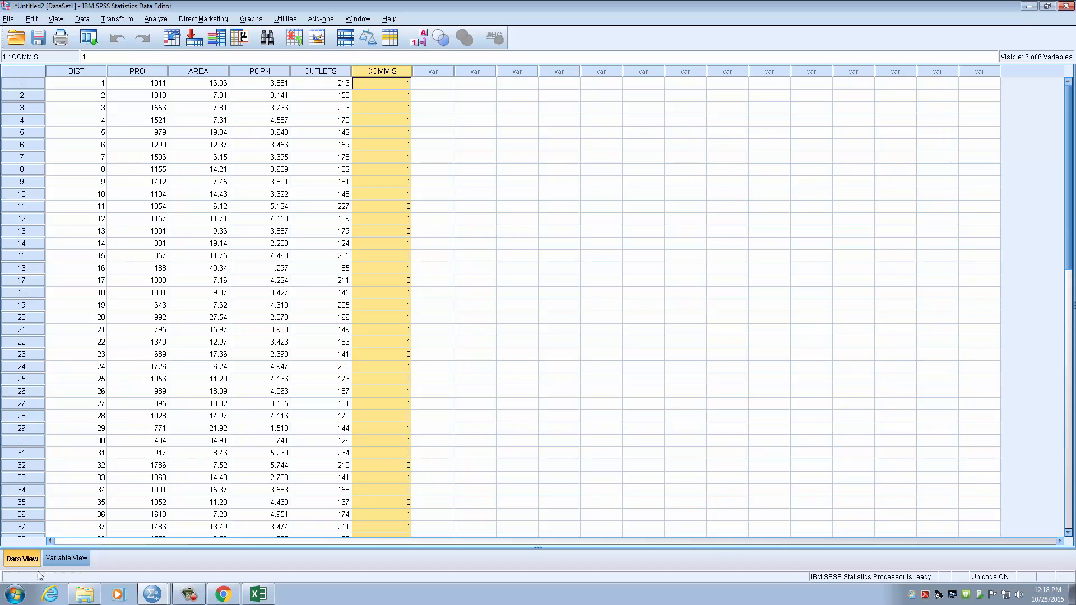
# Step: Select the PRO variable's column and open the Chart Builder, accepting the measurement level notice
pyautogui.click(137, 71)
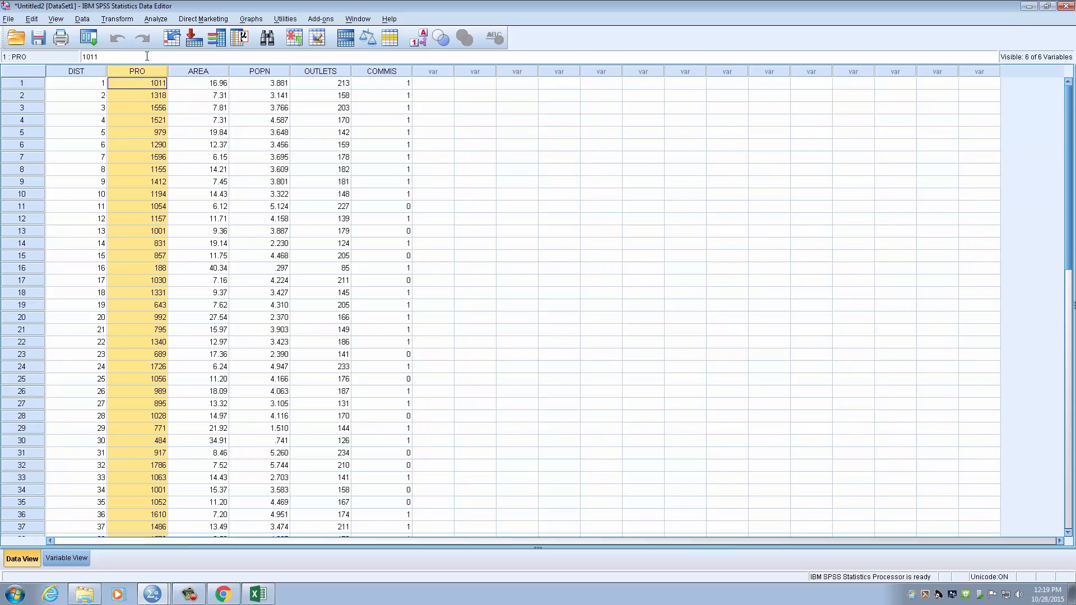
pyautogui.click(253, 19)
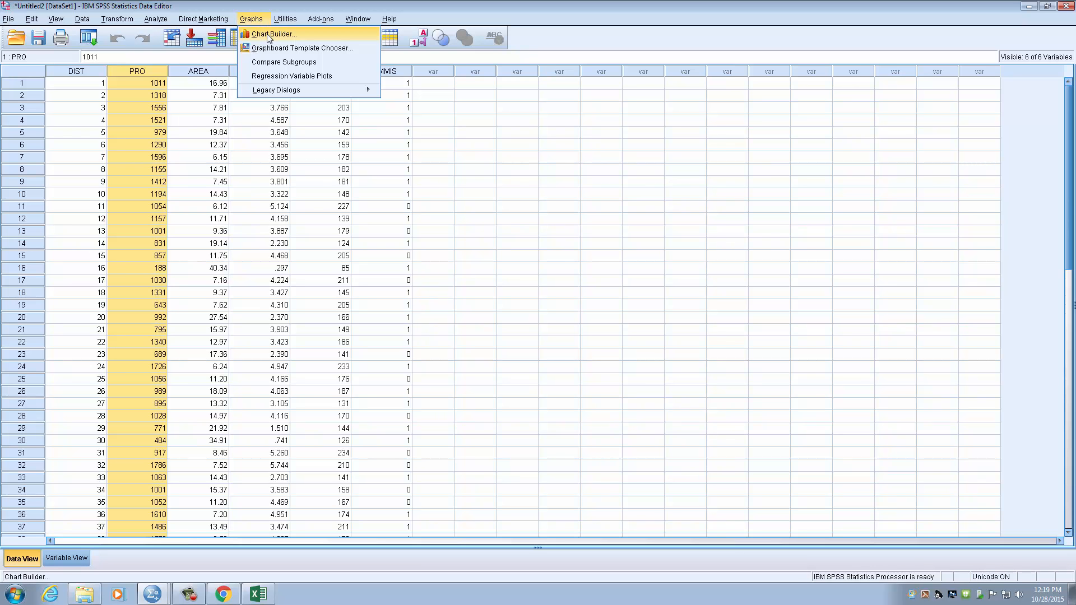
pyautogui.click(269, 36)
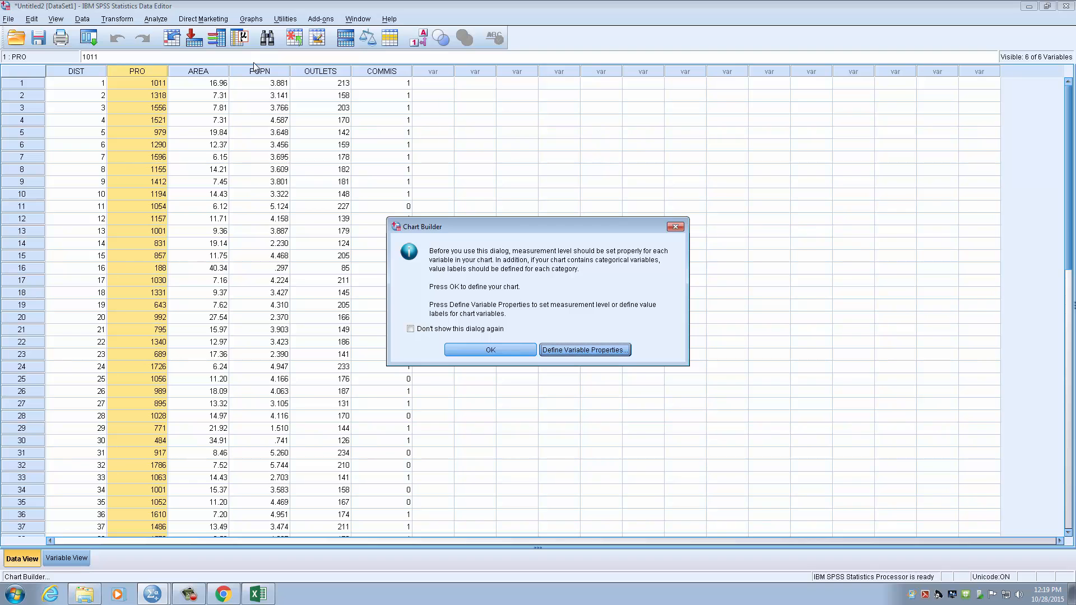
pyautogui.moveTo(512, 226); pyautogui.dragTo(400, 108)
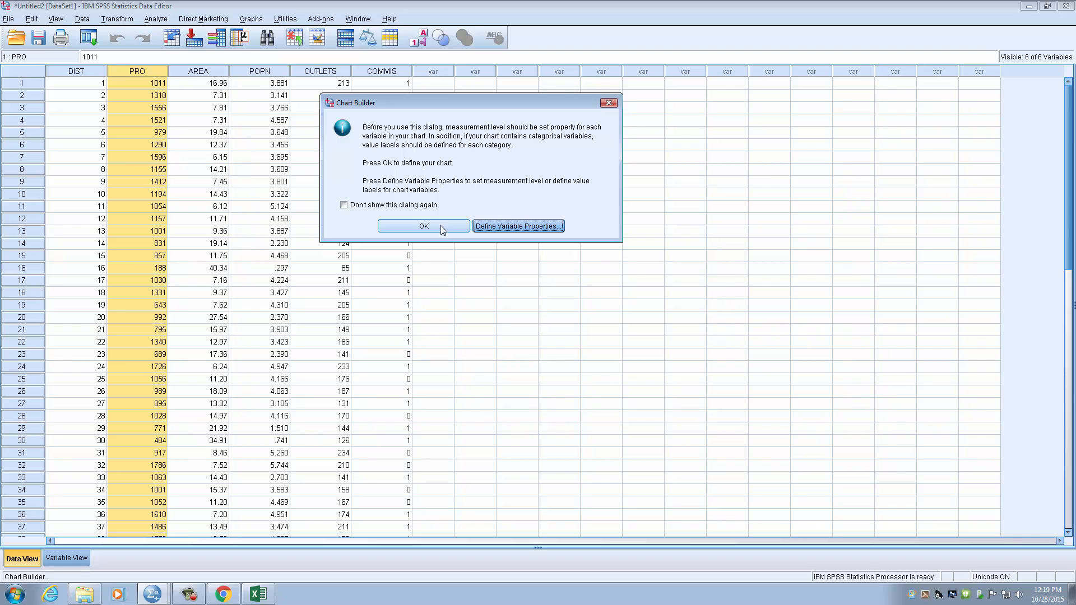
pyautogui.click(440, 225)
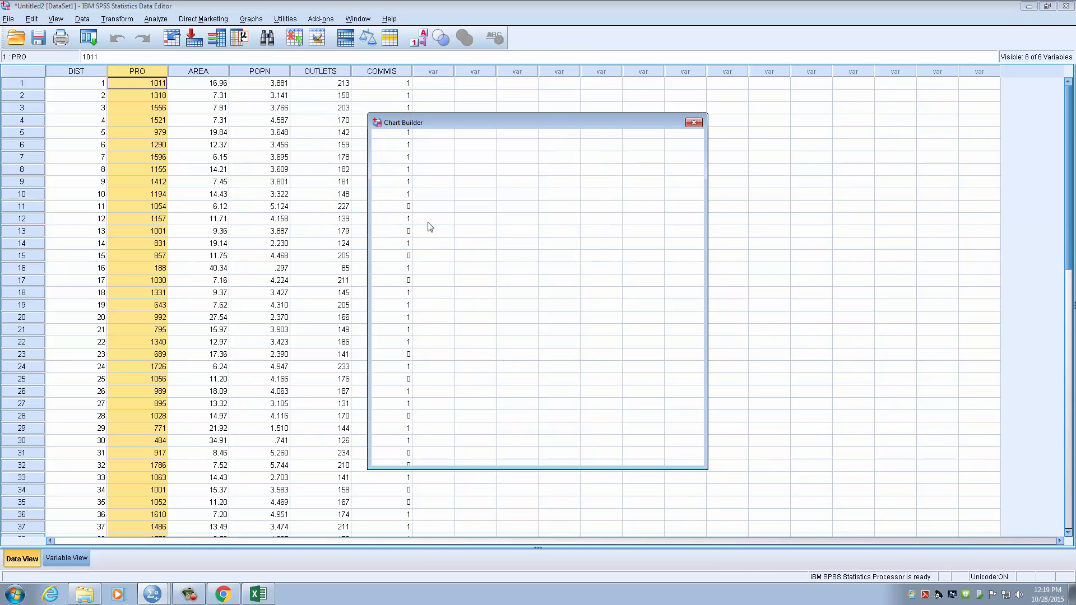
pyautogui.moveTo(436, 118); pyautogui.dragTo(367, 88)
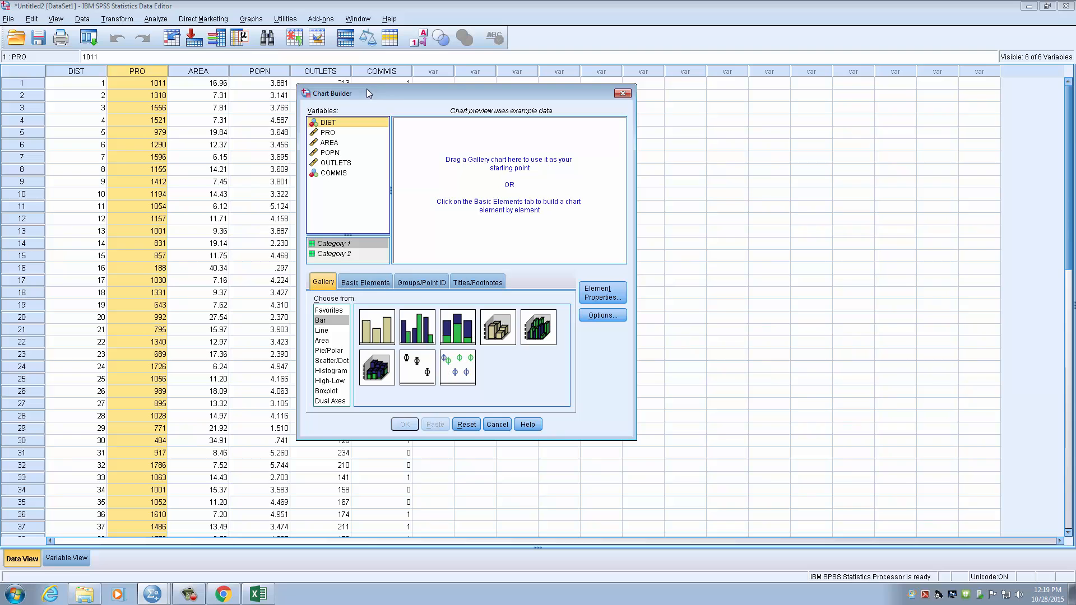
# Step: Place a Simple Histogram from the chart gallery on the Chart Builder preview canvas
pyautogui.click(328, 284)
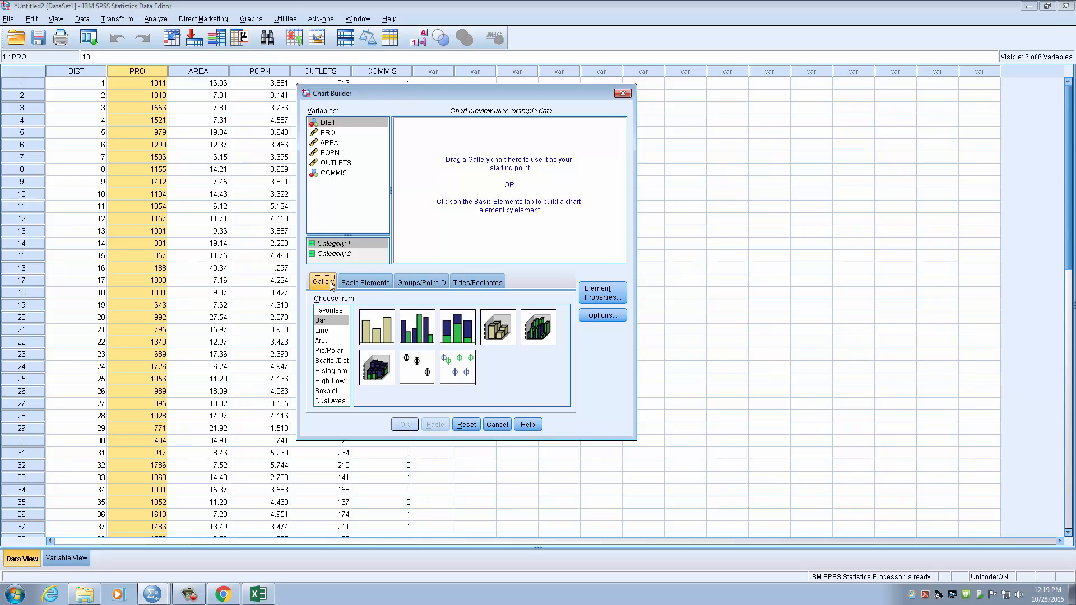
pyautogui.click(329, 323)
pyautogui.click(335, 372)
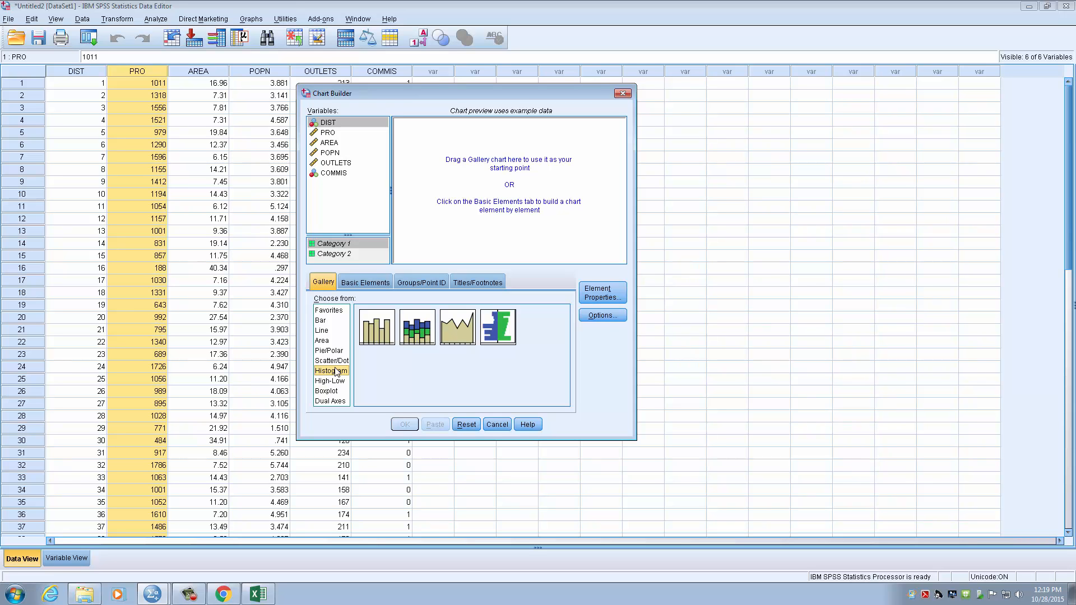
pyautogui.click(374, 333)
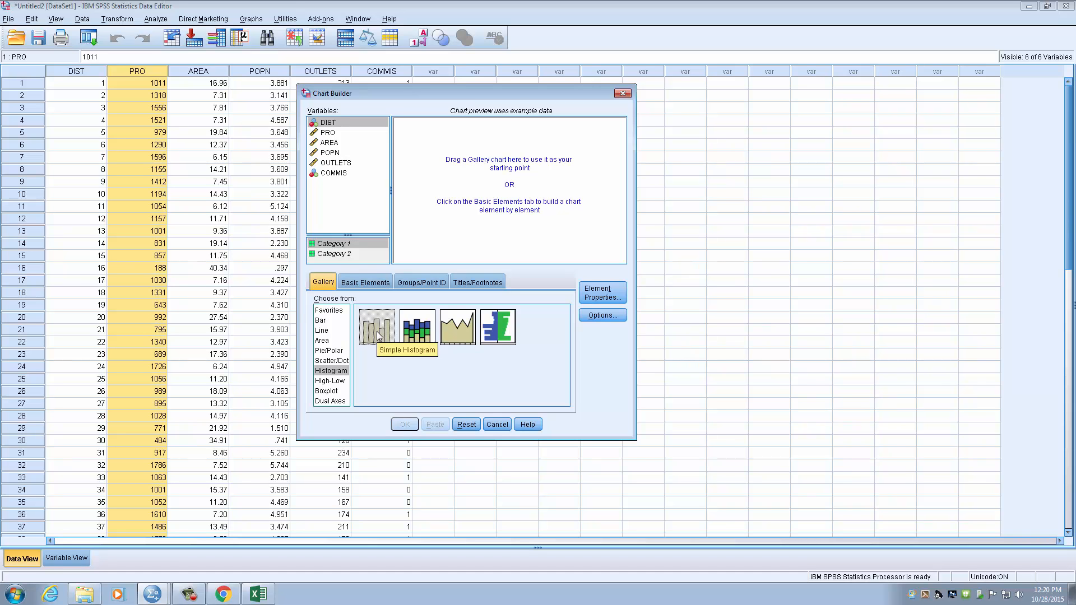
pyautogui.moveTo(372, 332); pyautogui.dragTo(508, 193)
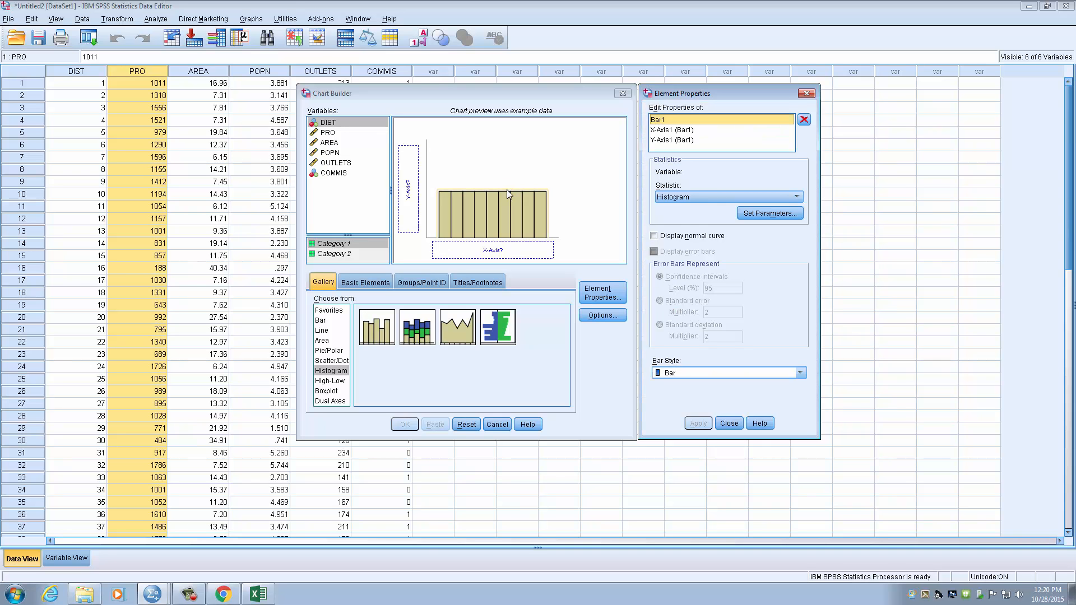
pyautogui.moveTo(405, 94); pyautogui.dragTo(368, 94)
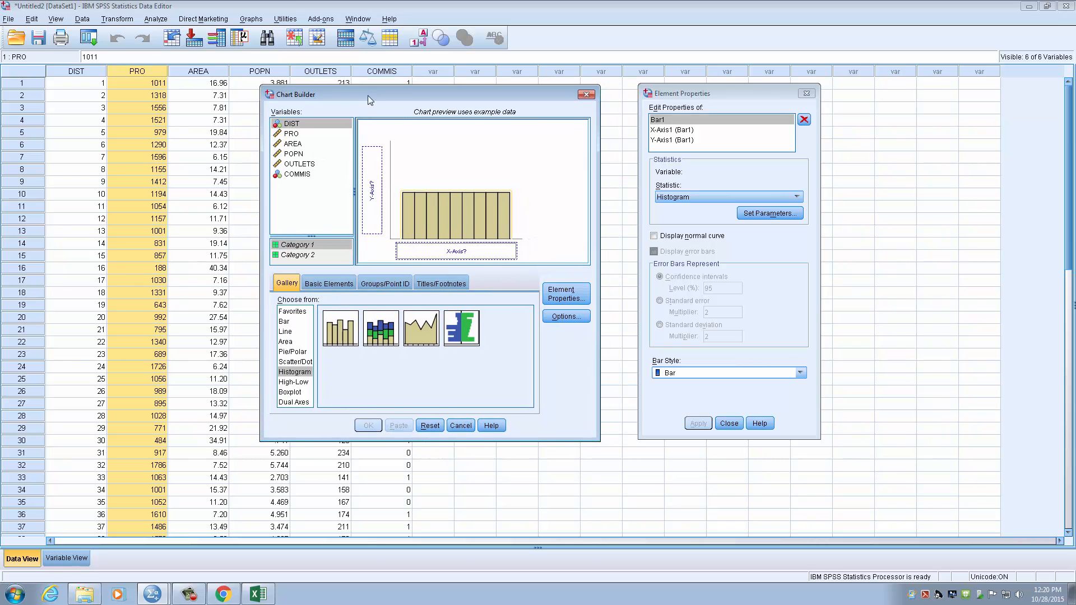
# Step: Assign the PRO variable to the histogram's X-axis
pyautogui.click(291, 135)
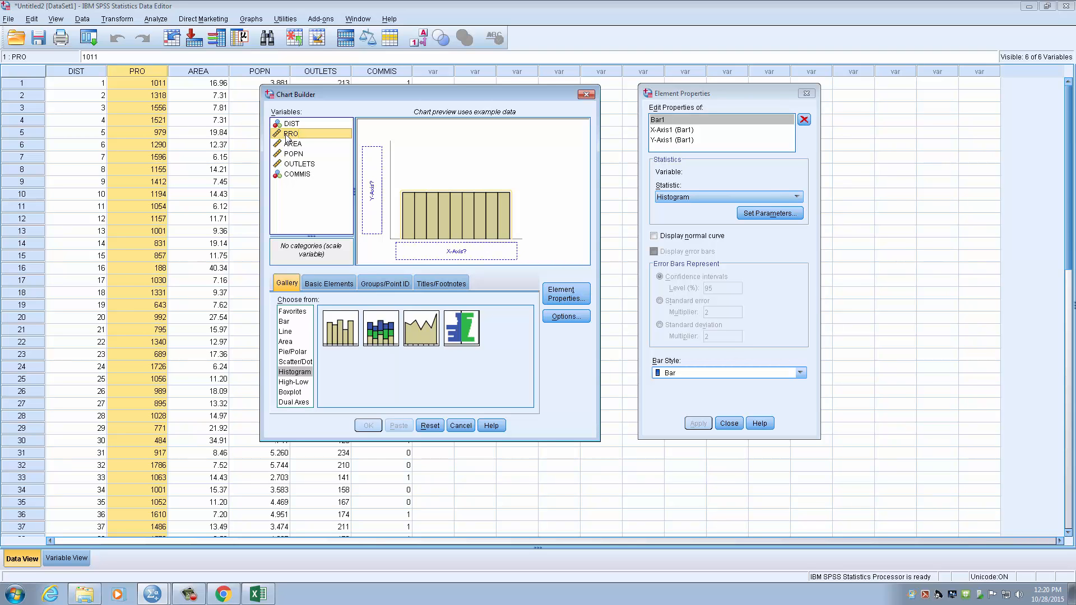
pyautogui.moveTo(287, 137); pyautogui.dragTo(447, 250)
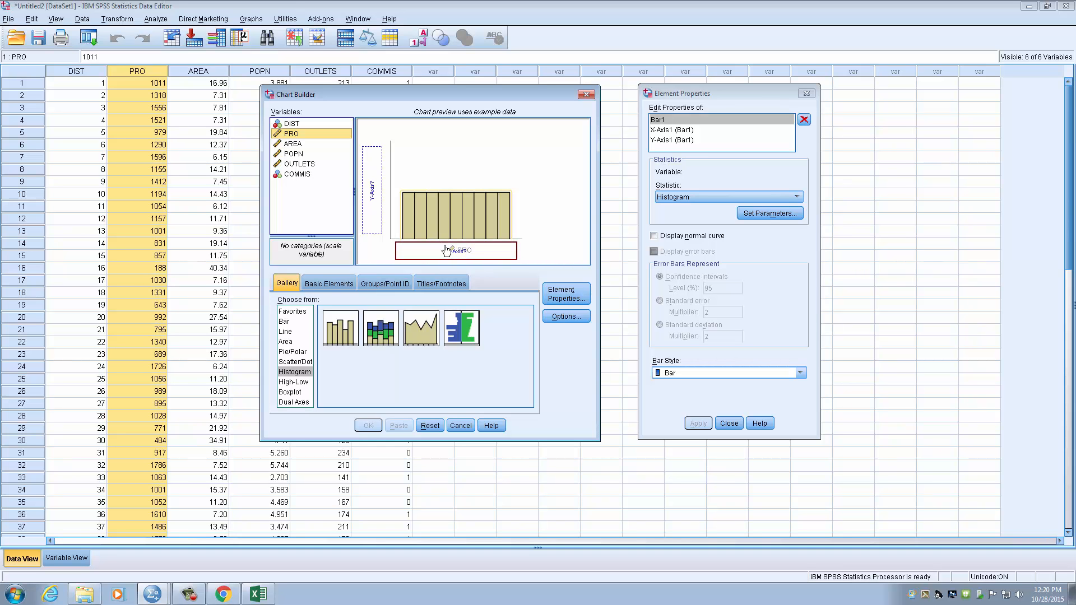
pyautogui.moveTo(447, 250); pyautogui.dragTo(446, 251)
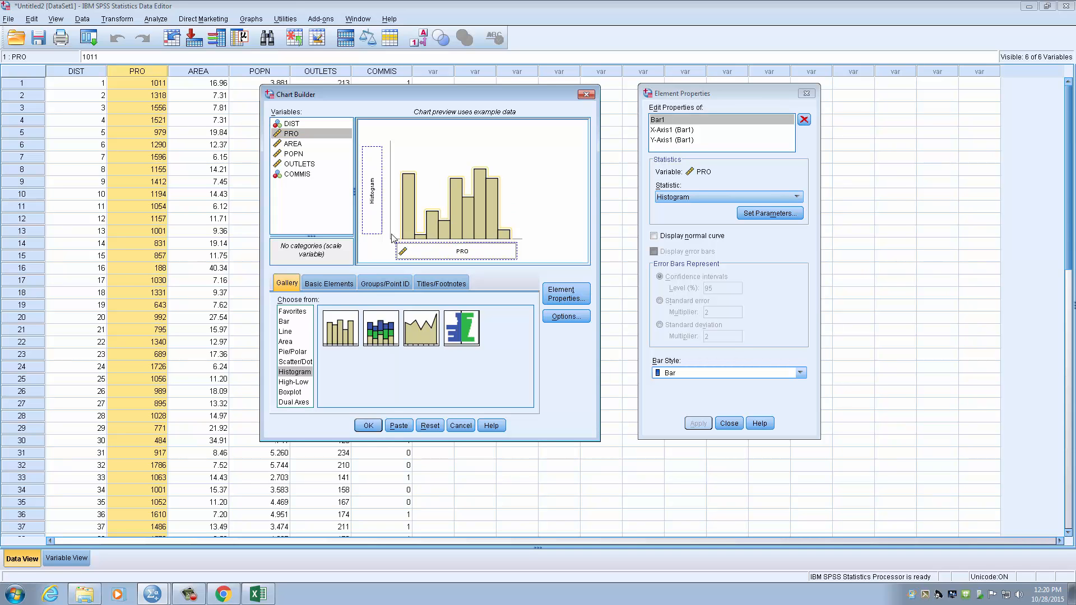
# Step: Arrange the Chart Builder and Element Properties windows side by side and enable the normal curve for the histogram bars
pyautogui.moveTo(449, 99); pyautogui.dragTo(436, 98)
pyautogui.moveTo(722, 93); pyautogui.dragTo(672, 99)
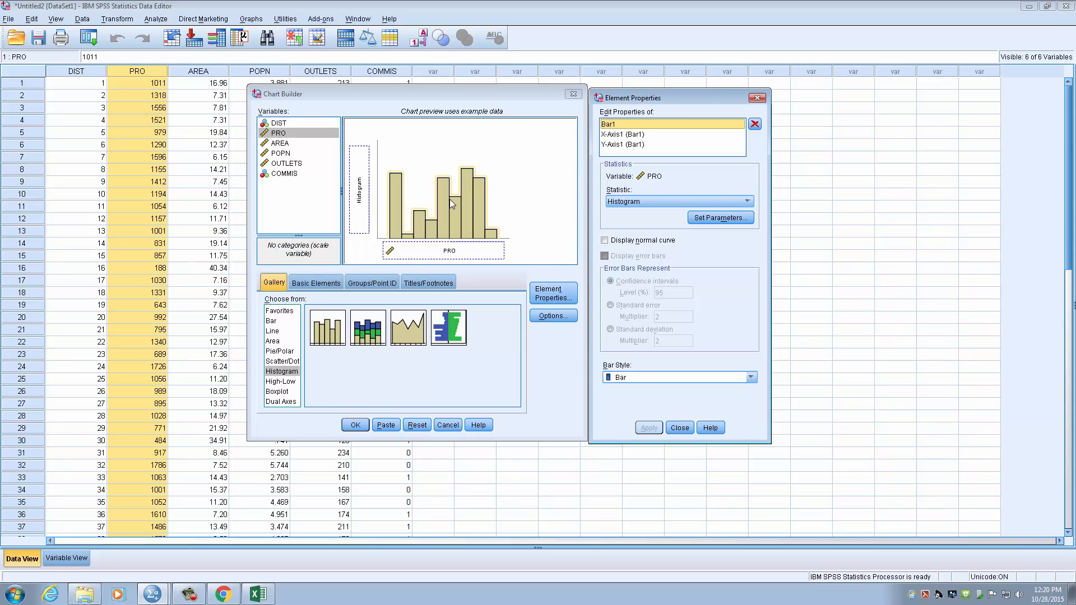
pyautogui.click(605, 241)
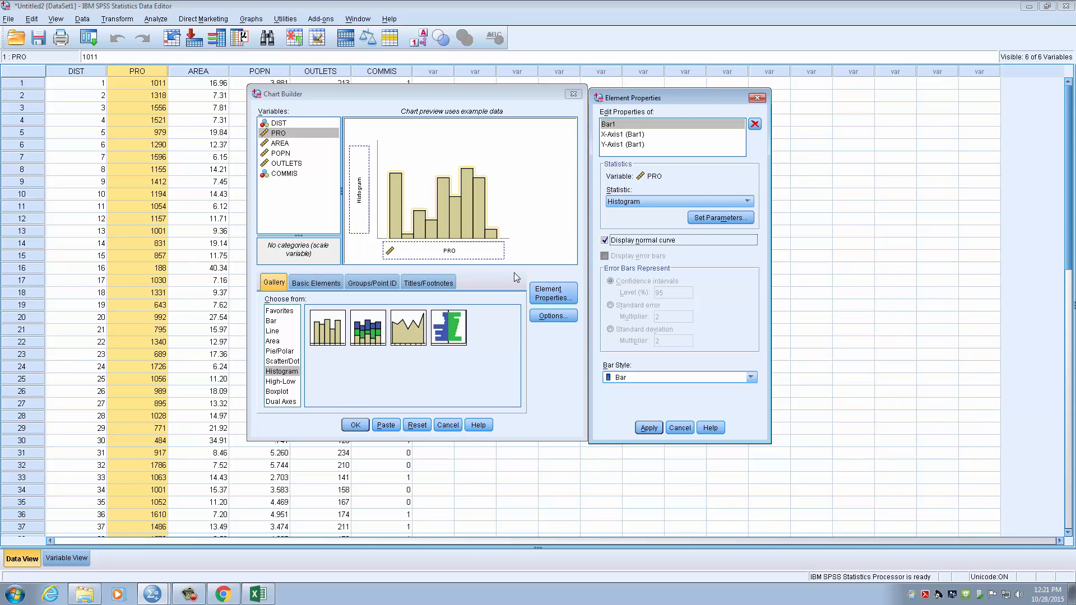
# Step: Review the grouping options and add the Title 1 element to the histogram
pyautogui.click(431, 283)
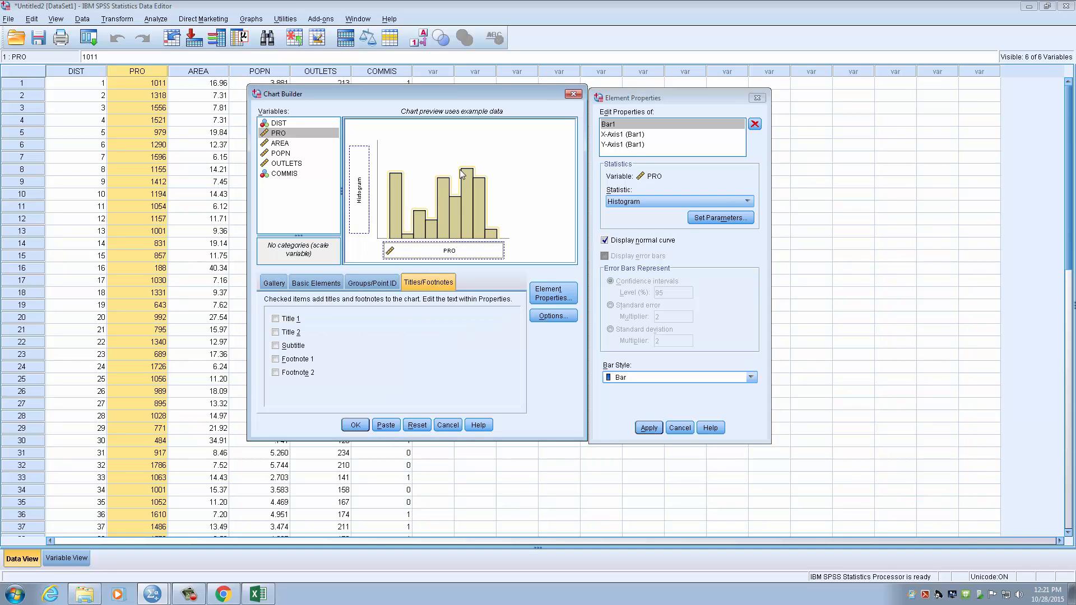
pyautogui.click(386, 283)
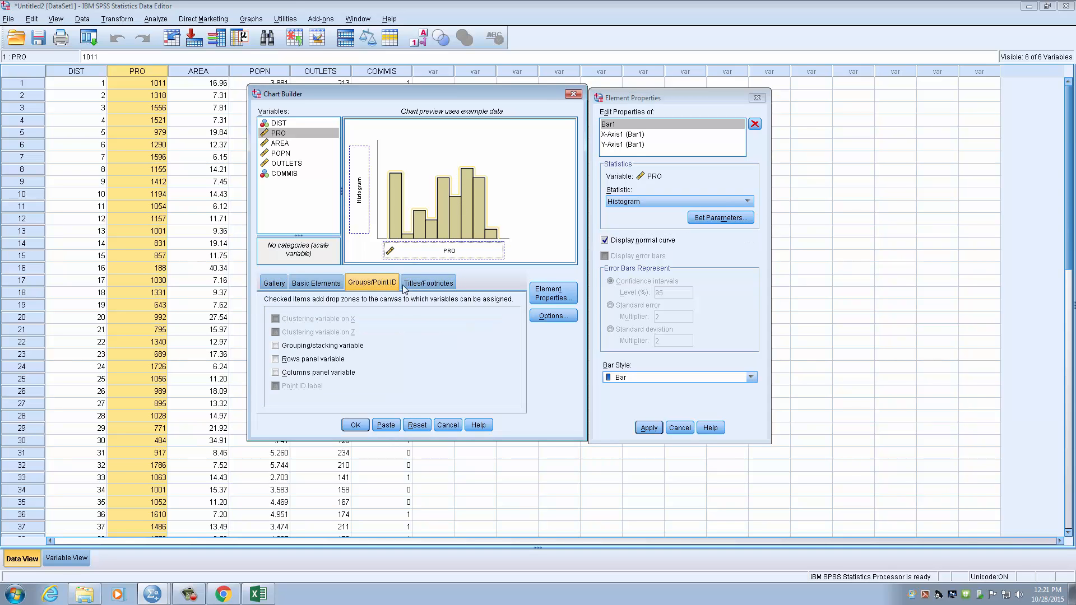
pyautogui.click(430, 283)
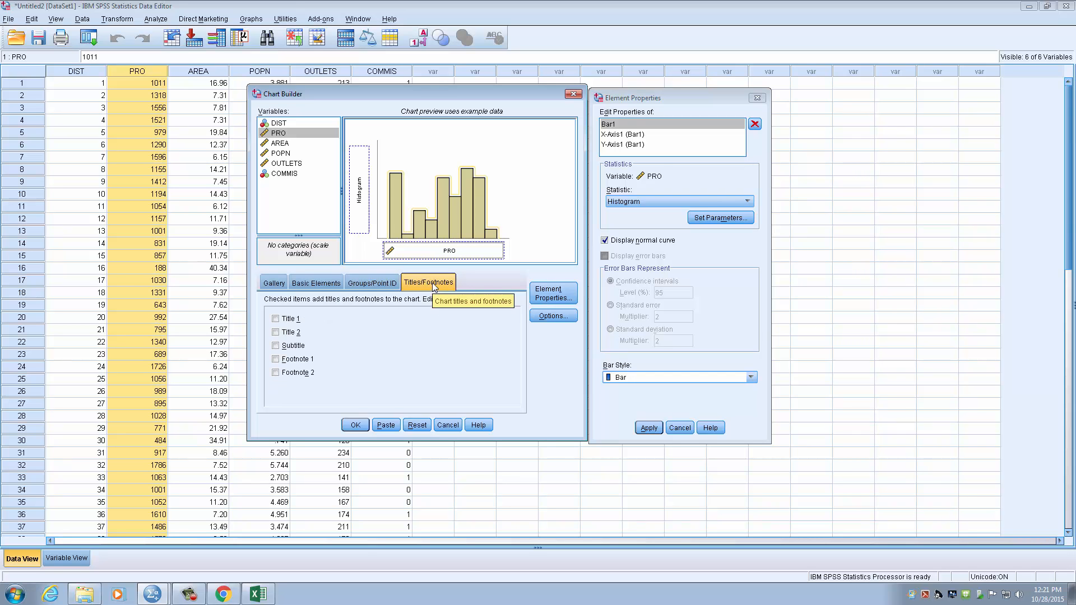
pyautogui.click(276, 319)
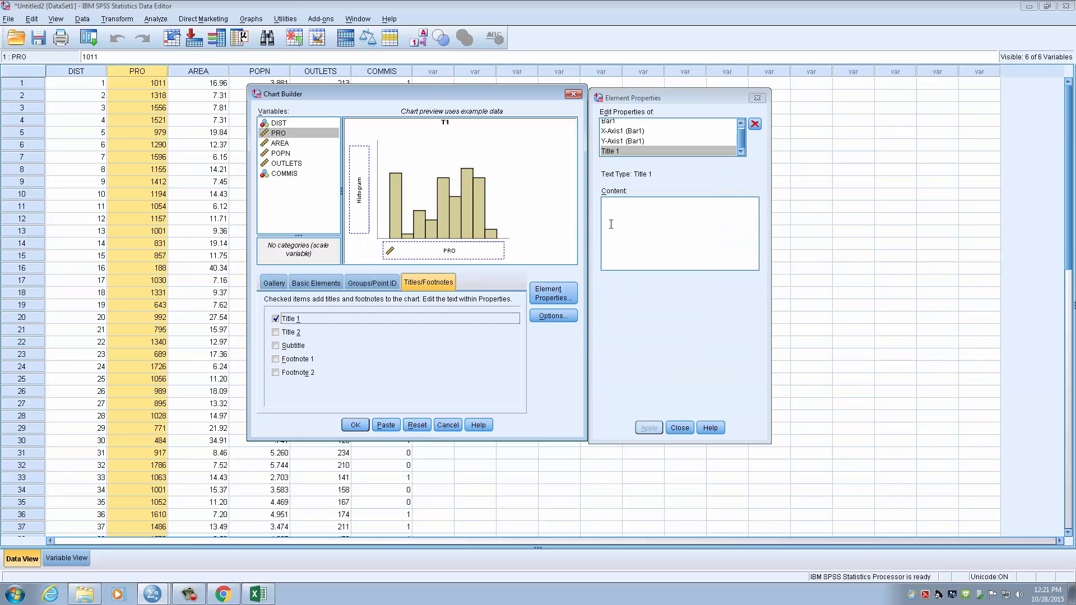
pyautogui.click(638, 210)
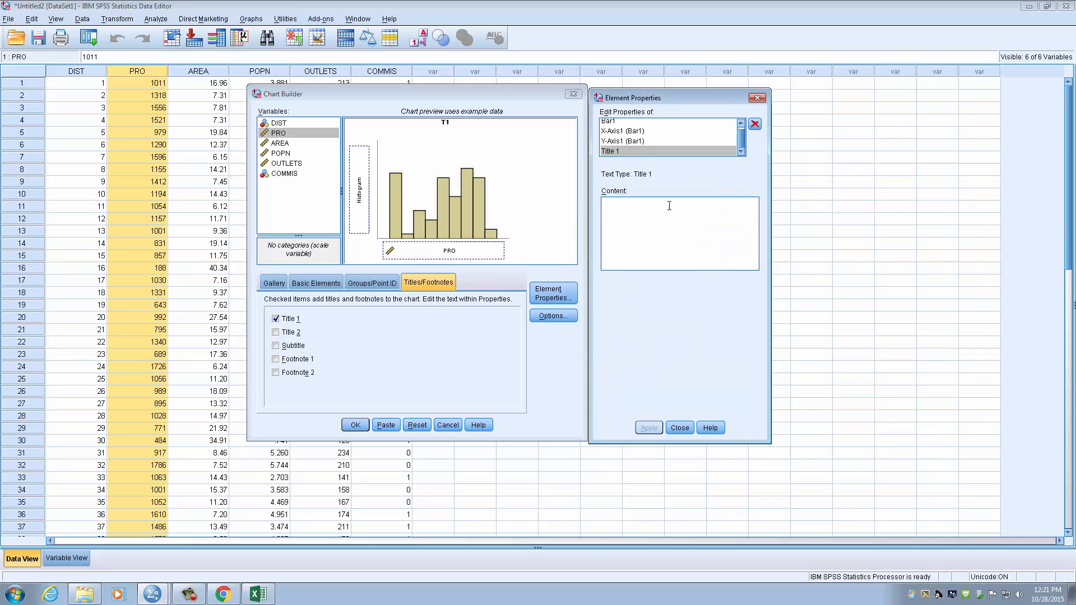
pyautogui.write('HIstogram for Profit')
pyautogui.click(631, 133)
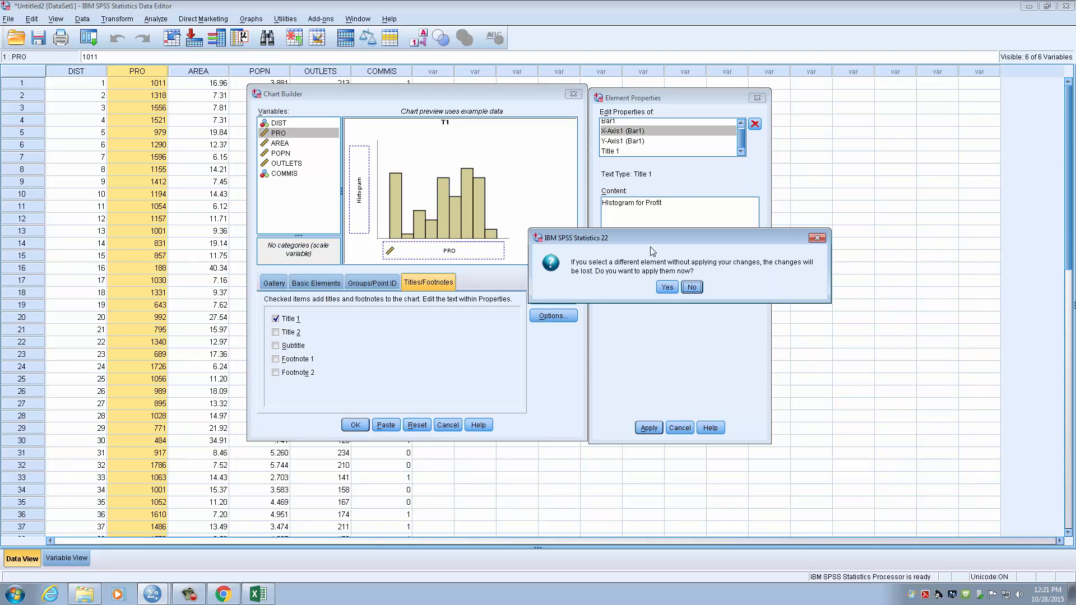
pyautogui.click(692, 288)
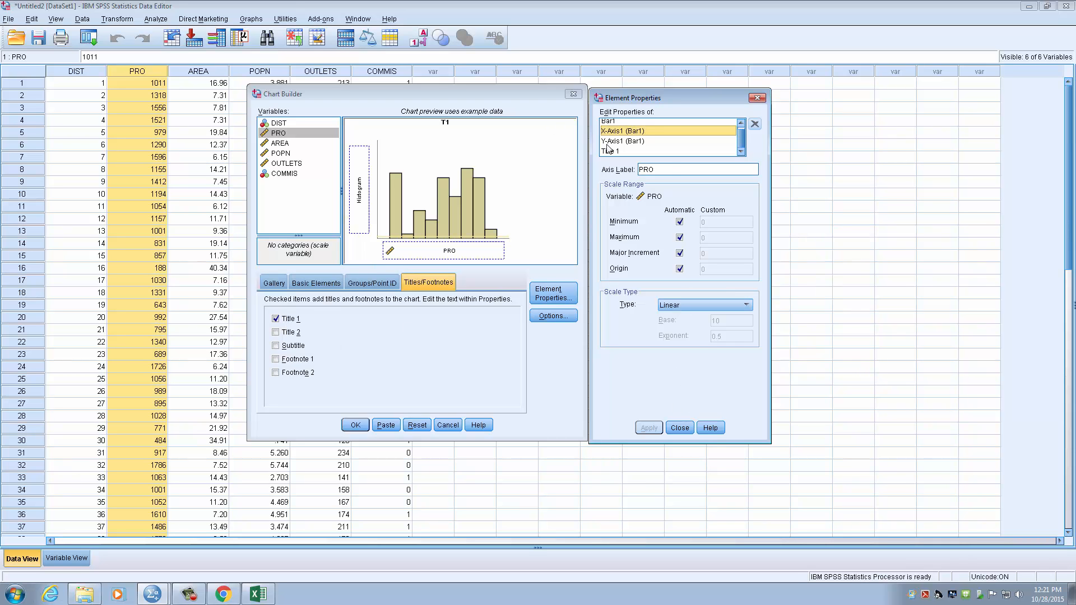
# Step: Set the content of Title 1 to "HIstogram of Profit" and apply it
pyautogui.click(648, 151)
pyautogui.click(624, 221)
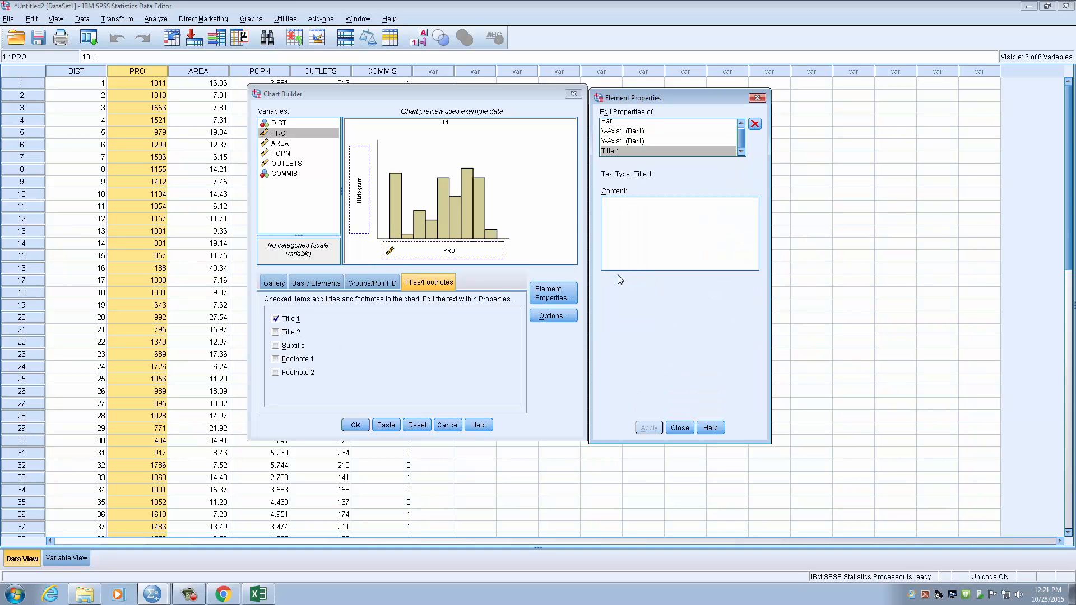
pyautogui.write('HIstogra')
pyautogui.click(649, 429)
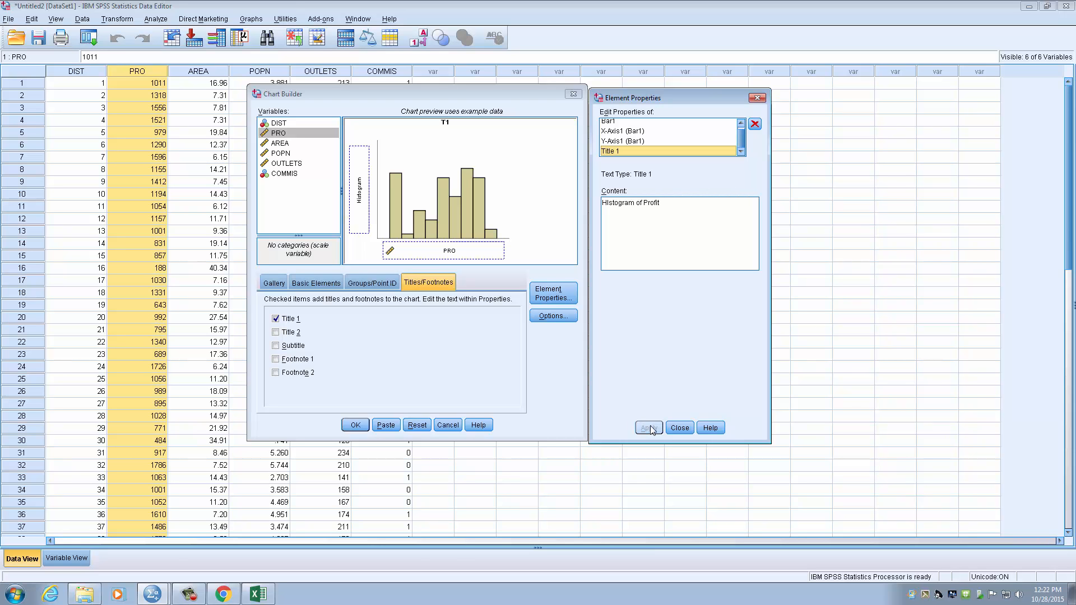
# Step: Change the histogram's X-axis label to Profit and apply it
pyautogui.click(627, 132)
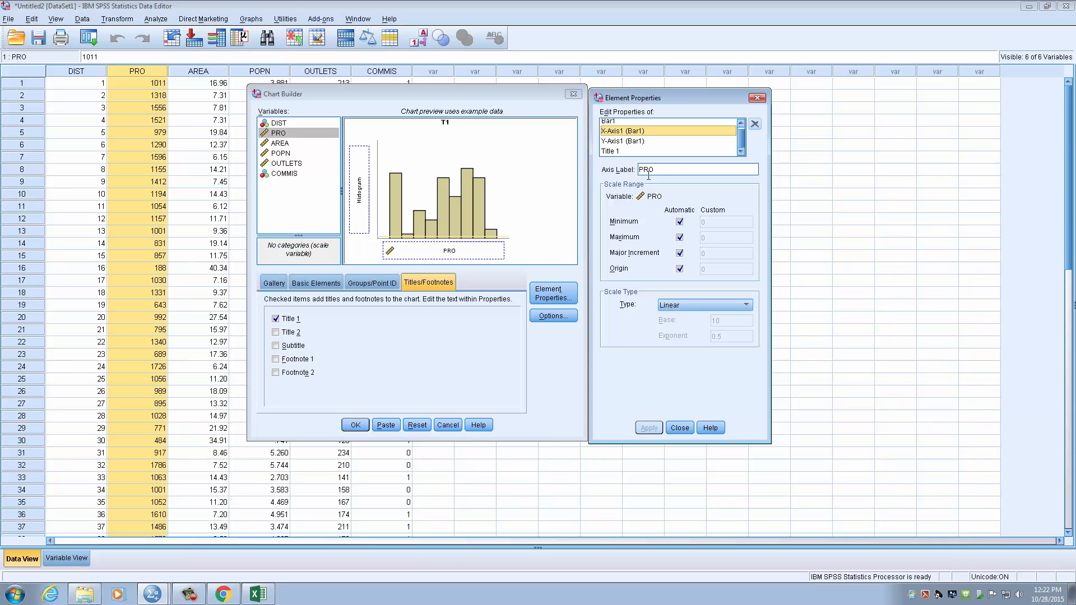
pyautogui.click(657, 172)
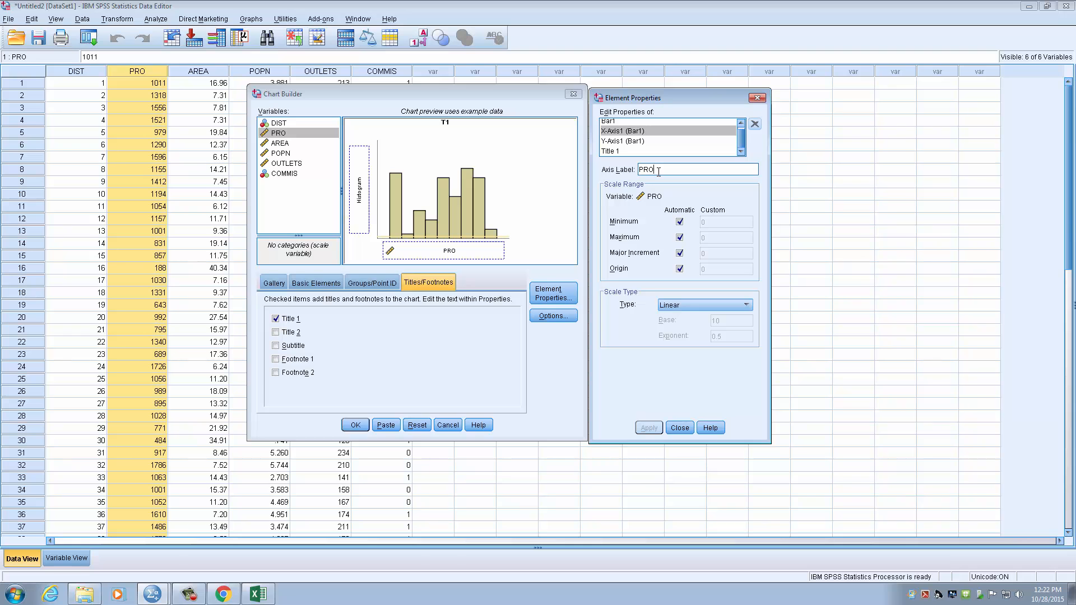
pyautogui.press('BackSpace')
pyautogui.press('BackSpace')
pyautogui.press('BackSpace')
pyautogui.write('Prof')
pyautogui.click(648, 428)
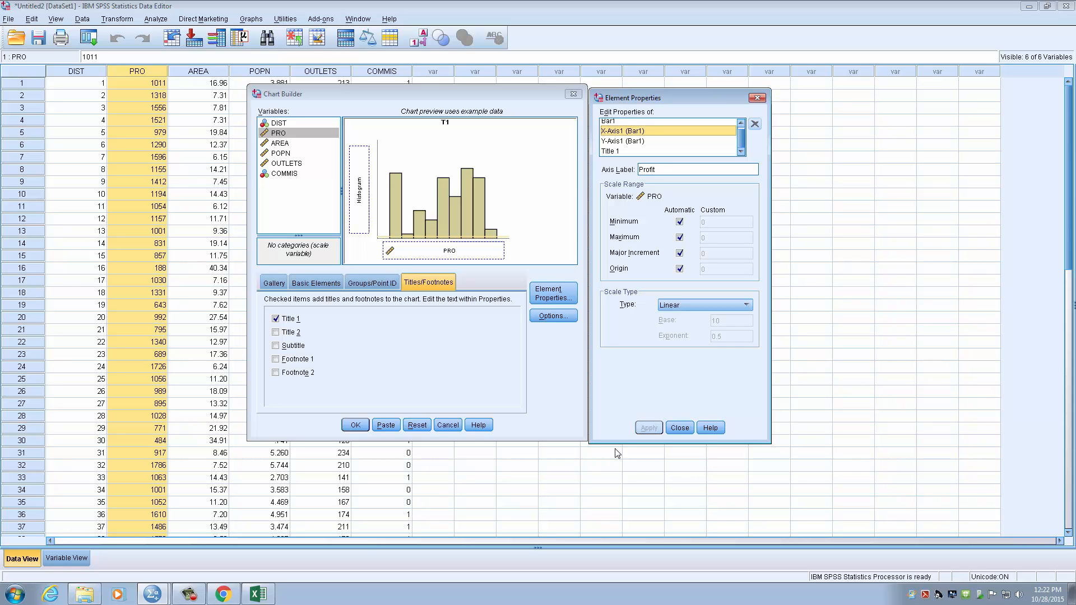
# Step: Edit the histogram's Y-axis label so it reads Frequency and apply it
pyautogui.click(630, 143)
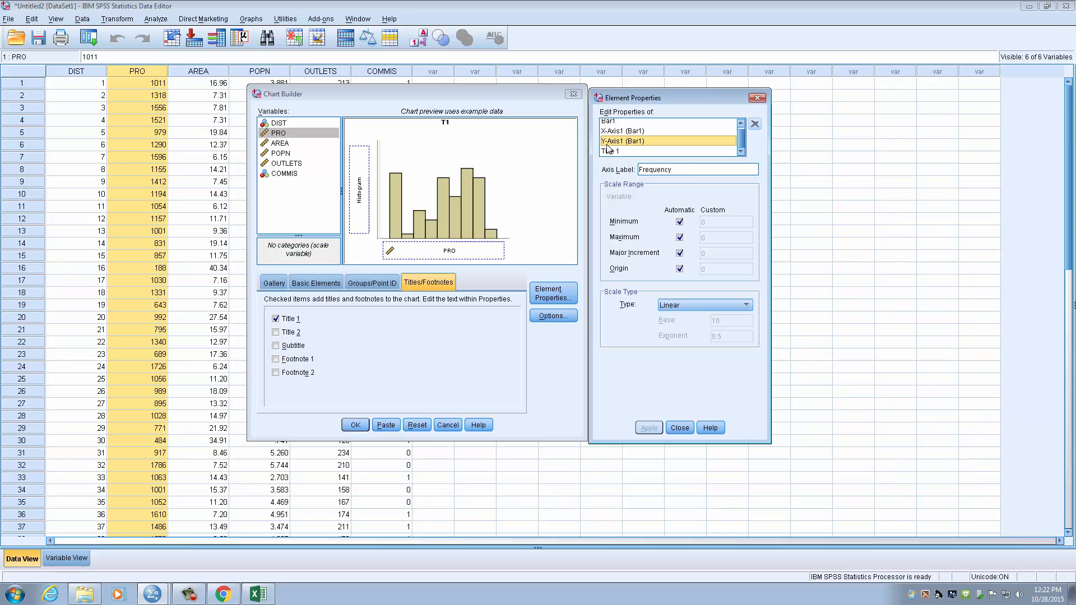
pyautogui.click(689, 170)
pyautogui.press('BackSpace')
pyautogui.press('BackSpace')
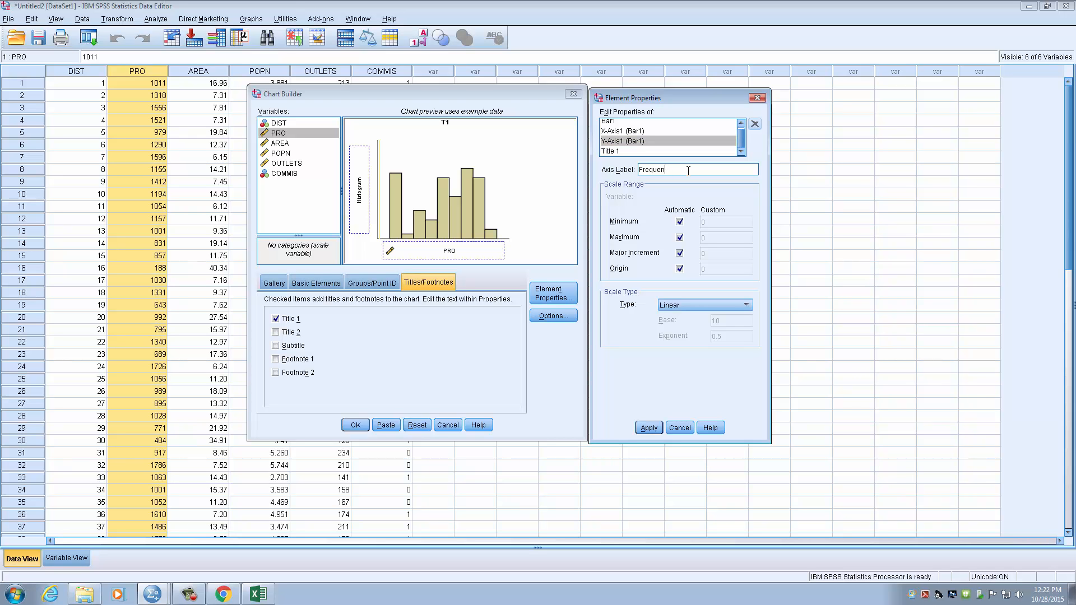
pyautogui.write('ct')
pyautogui.press('BackSpace')
pyautogui.write('y')
pyautogui.click(649, 428)
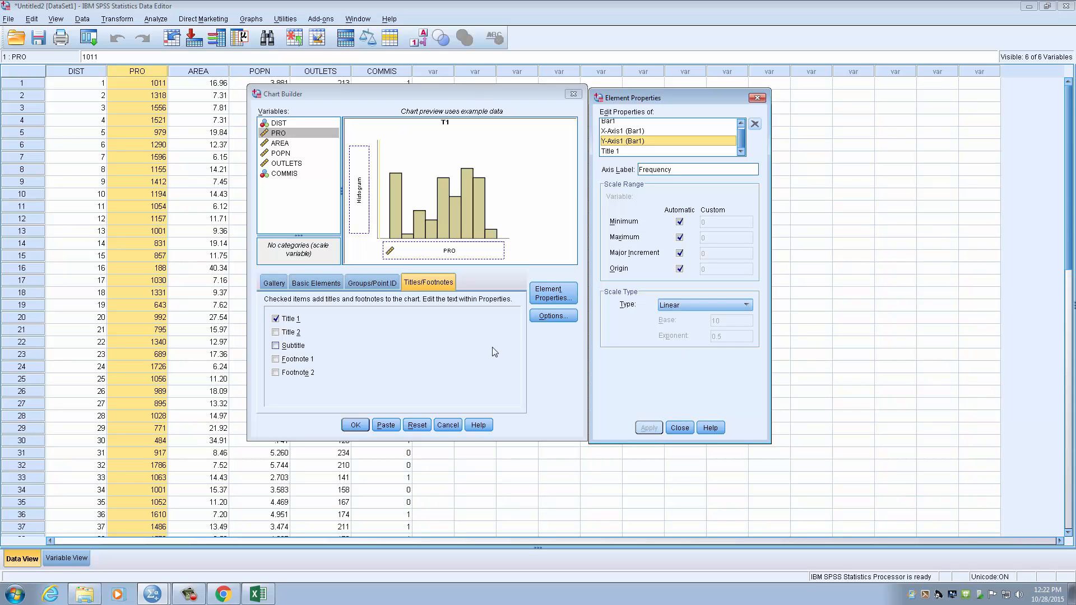
# Step: Generate the titled histogram of Profit and examine it in the enlarged output viewer
pyautogui.click(357, 425)
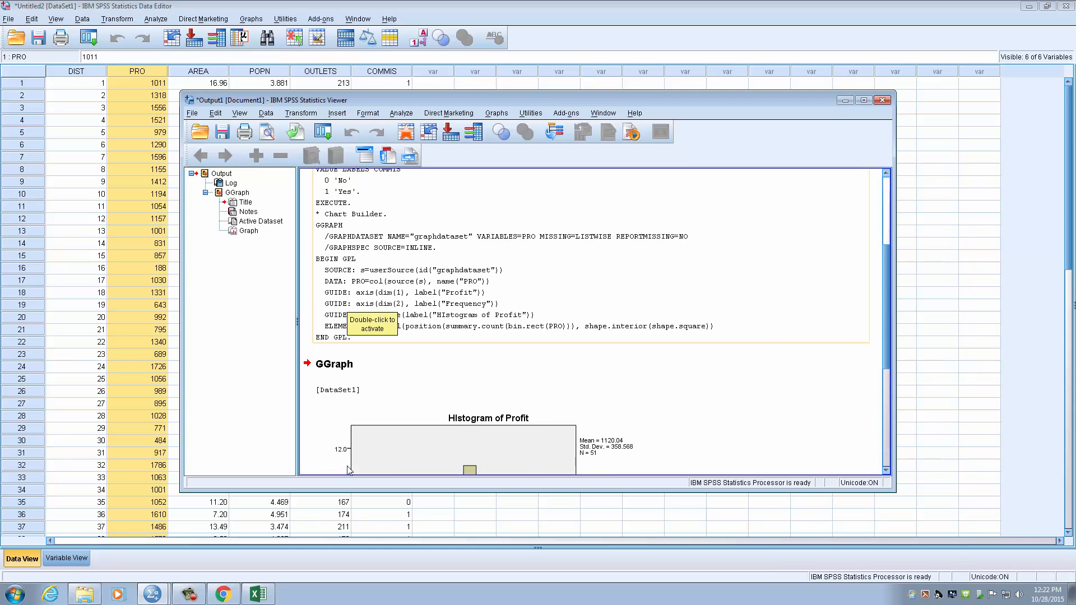
pyautogui.moveTo(886, 285); pyautogui.dragTo(888, 382)
pyautogui.click(863, 100)
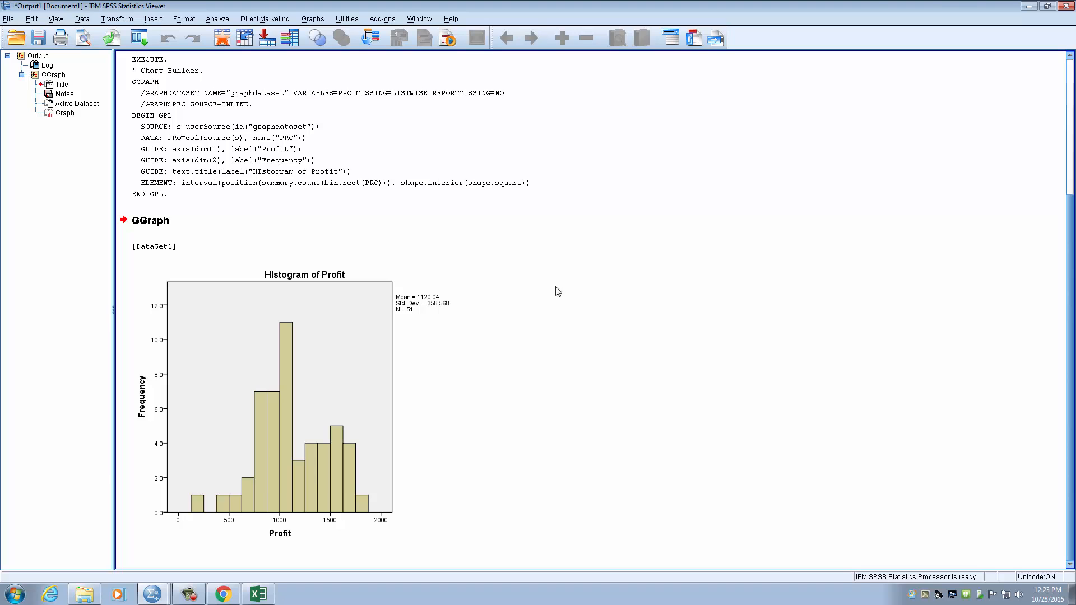
pyautogui.click(1047, 7)
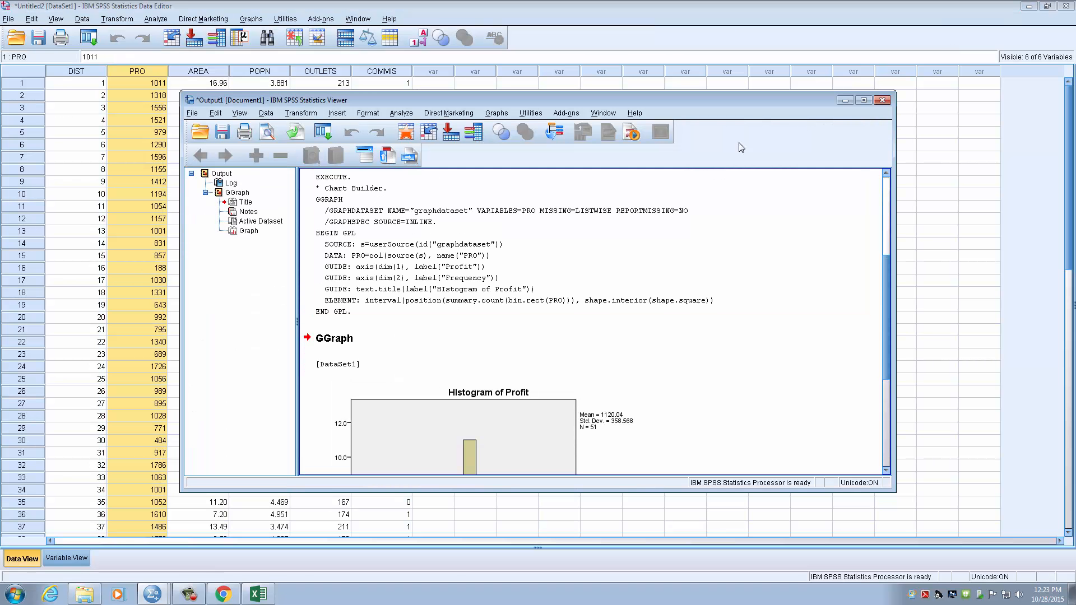
# Step: Reopen the Chart Builder from the data editor, enable the normal curve for the histogram's Bar1 element, and generate the chart again
pyautogui.click(150, 595)
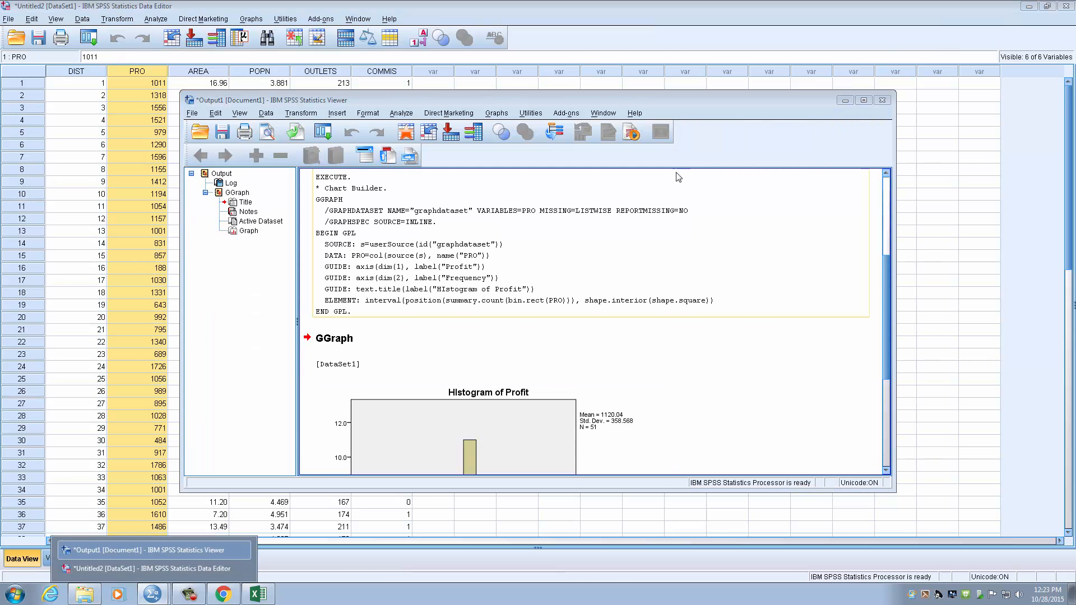
pyautogui.click(279, 10)
pyautogui.click(256, 18)
pyautogui.click(268, 31)
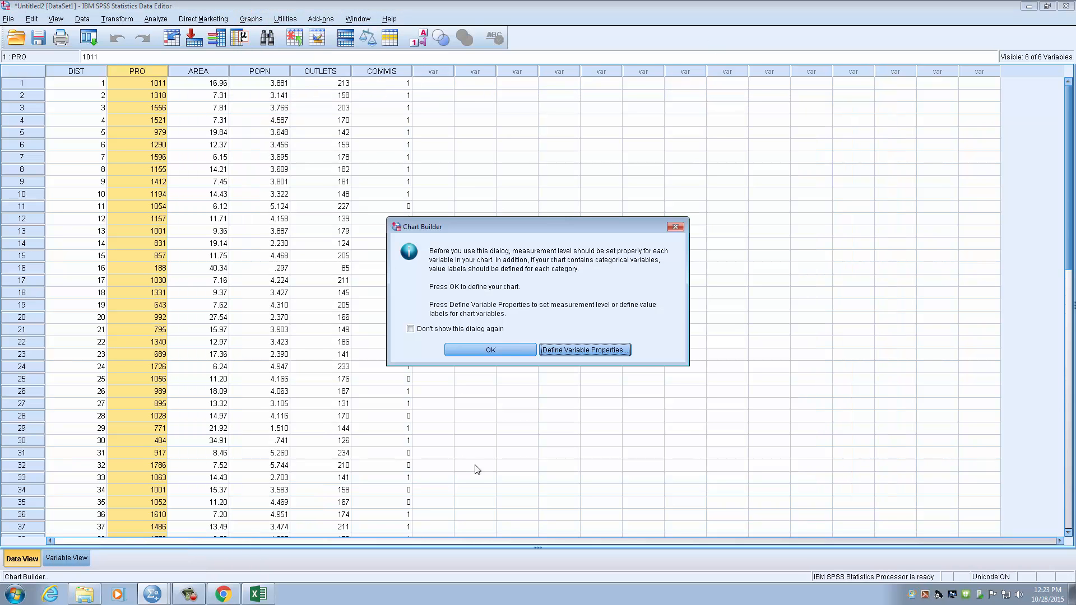
pyautogui.click(499, 349)
pyautogui.moveTo(407, 93)
pyautogui.mouseDown()
pyautogui.moveTo(354, 66)
pyautogui.moveTo(389, 95)
pyautogui.mouseUp()
pyautogui.click(605, 241)
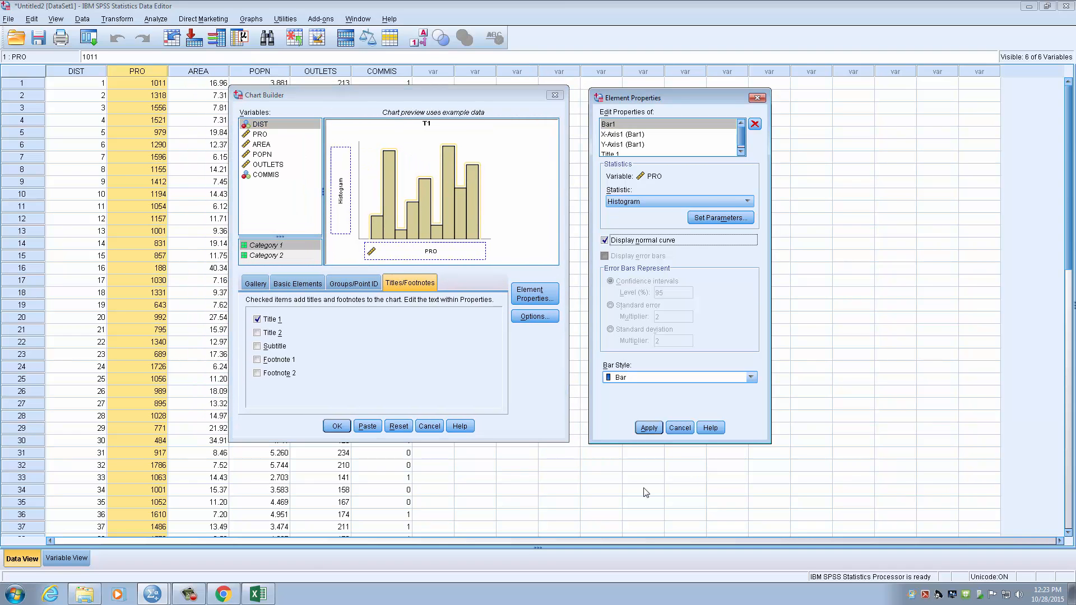
pyautogui.click(649, 427)
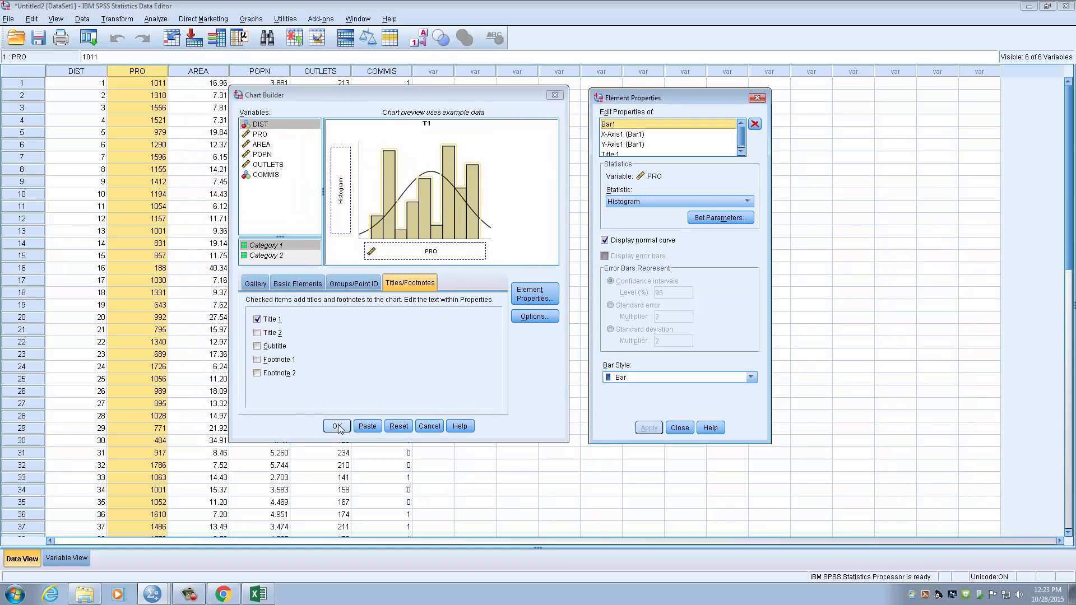
pyautogui.click(337, 426)
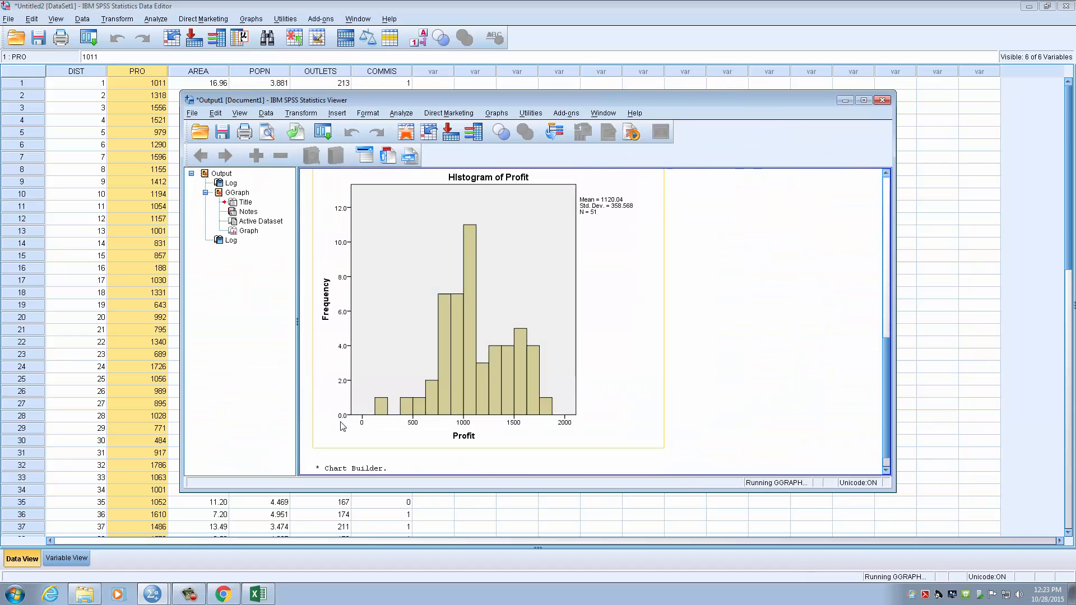
pyautogui.moveTo(886, 364); pyautogui.dragTo(881, 404)
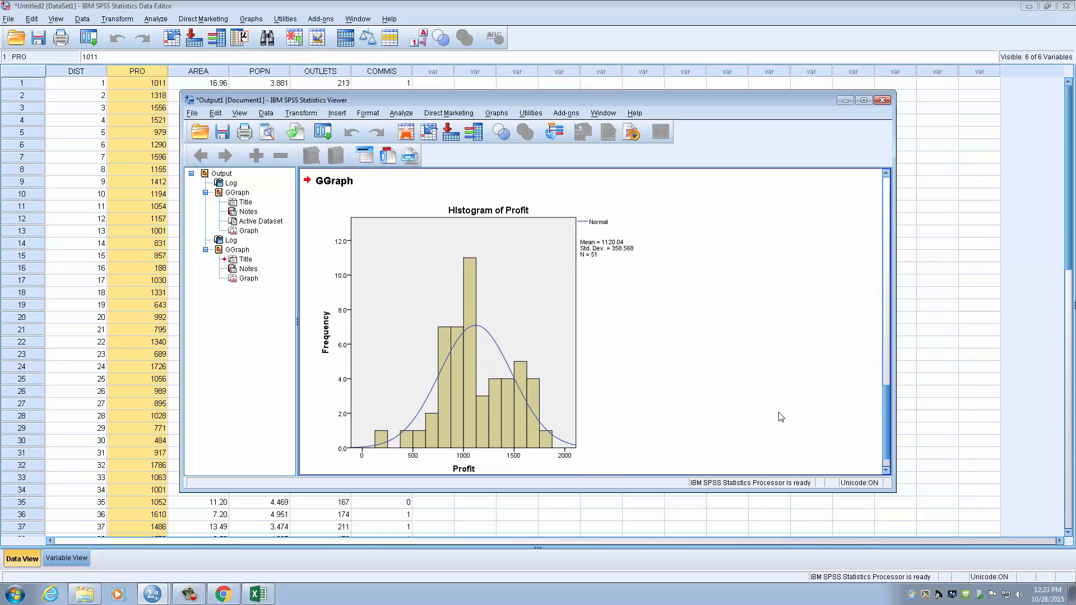
pyautogui.doubleClick(494, 296)
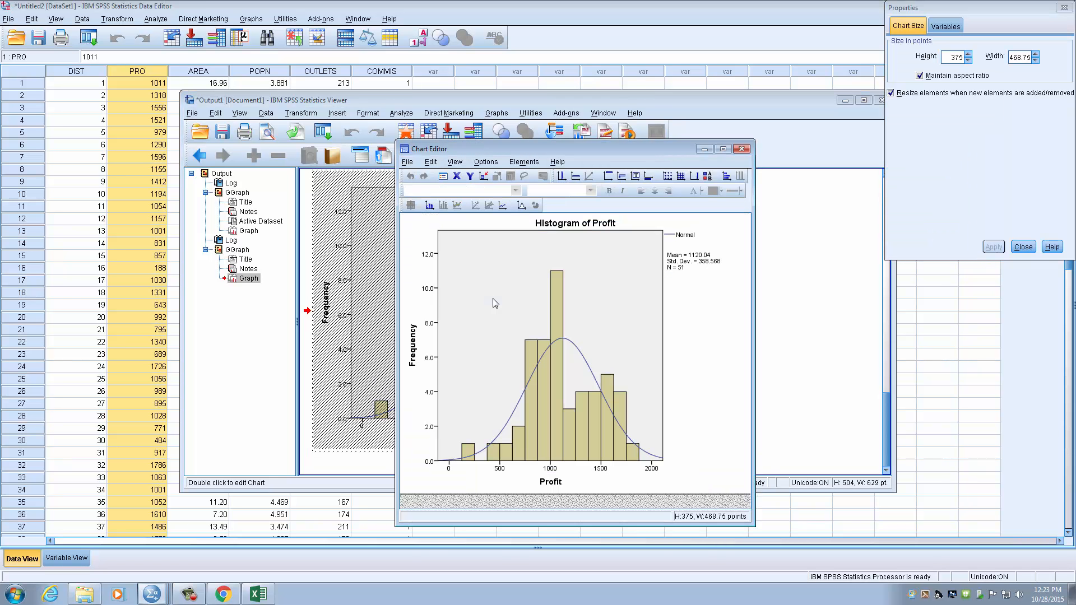
pyautogui.moveTo(534, 147); pyautogui.dragTo(575, 38)
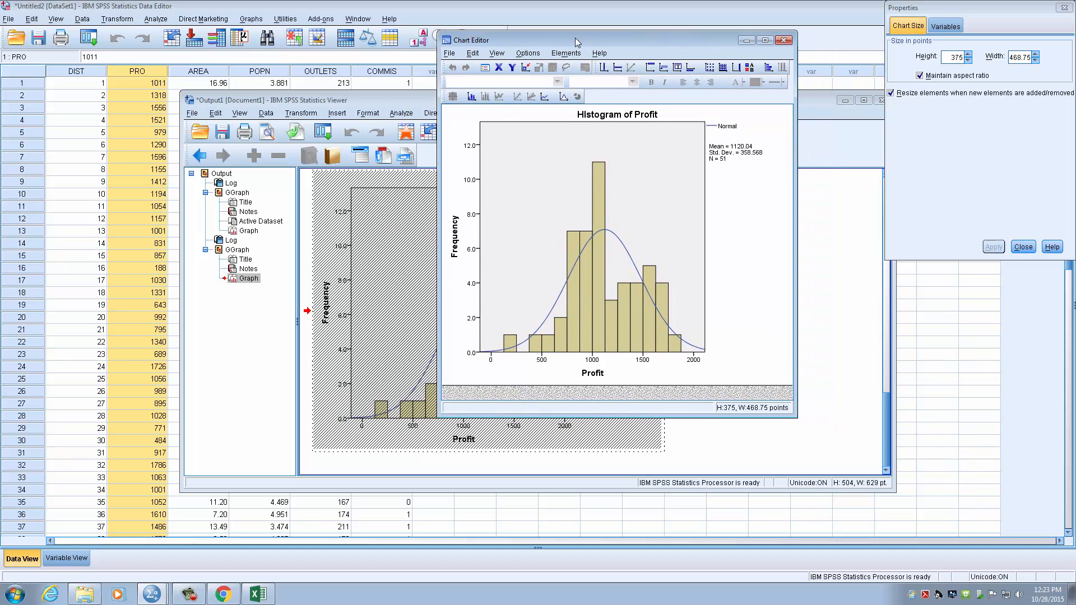
pyautogui.click(784, 40)
# Step: Open the new histogram in the Chart Editor and apply a blue fill (93, 97, 255) to its bars
pyautogui.doubleClick(547, 273)
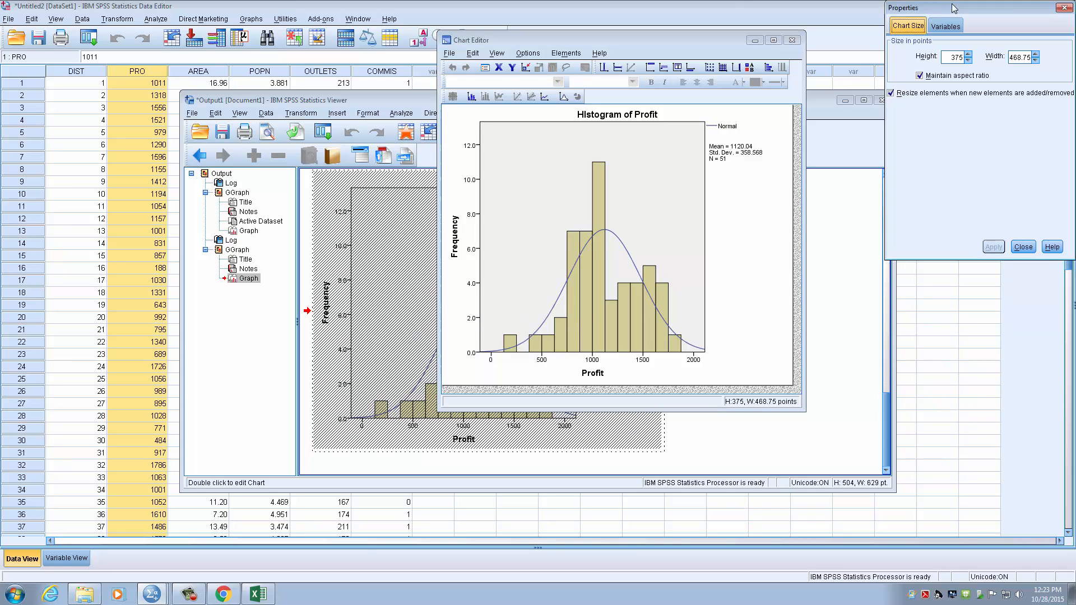
pyautogui.moveTo(944, 5); pyautogui.dragTo(887, 39)
pyautogui.click(592, 289)
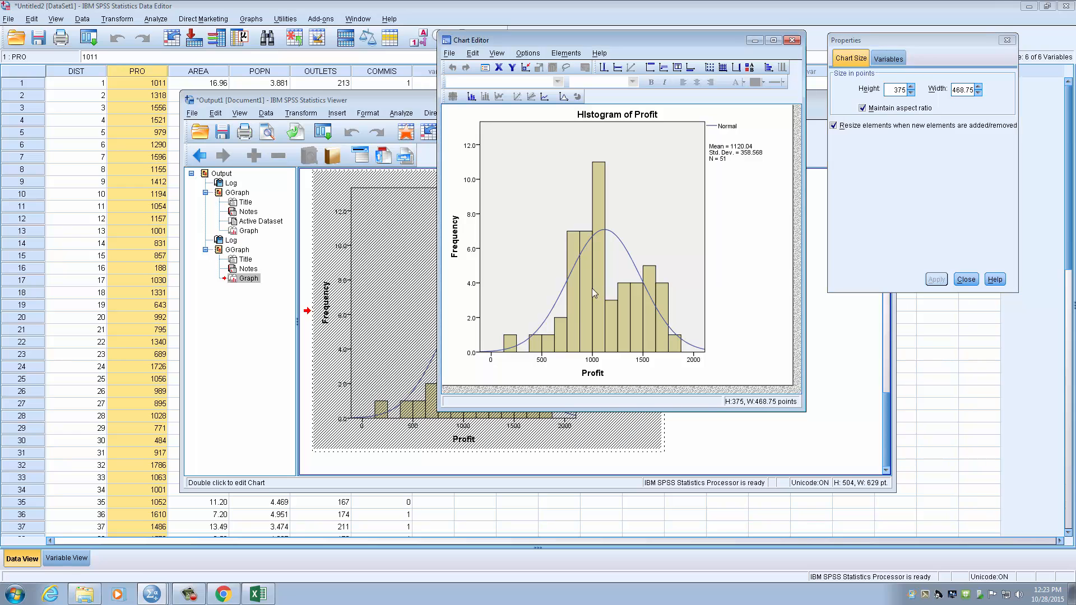
pyautogui.click(595, 261)
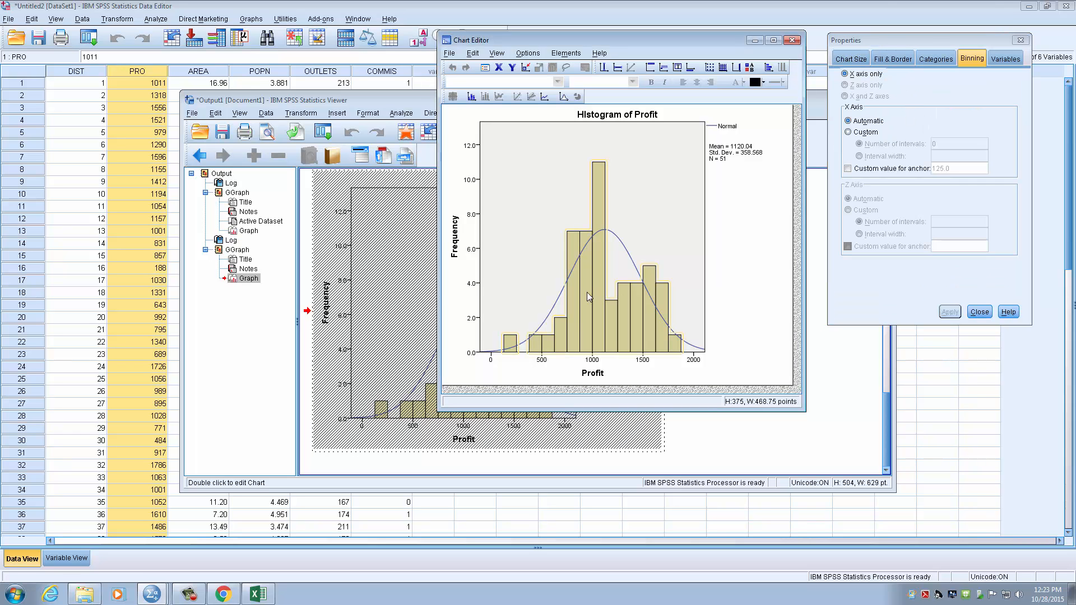
pyautogui.click(935, 60)
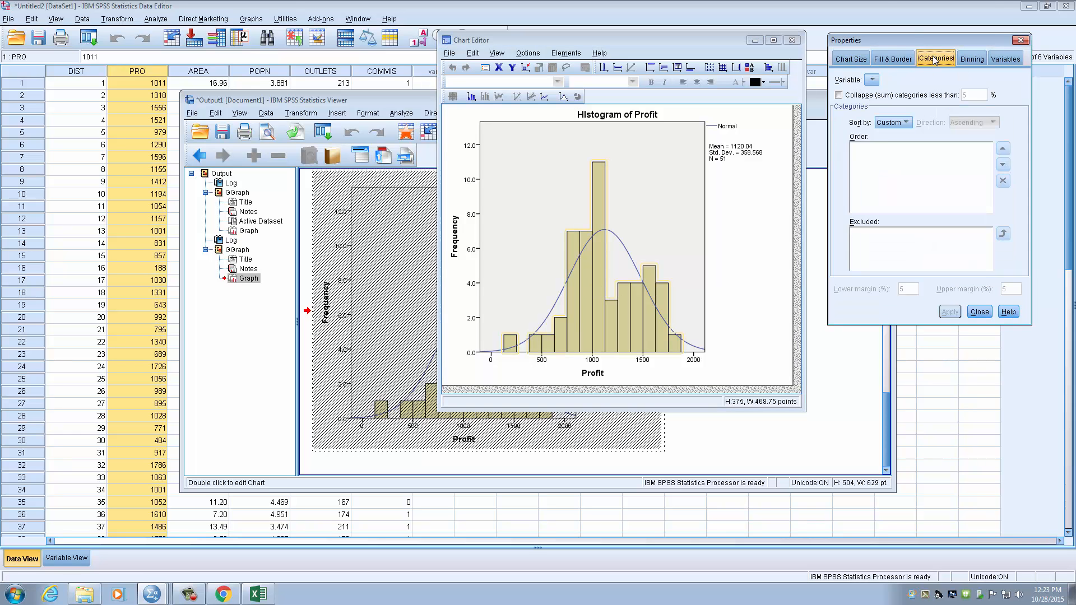
pyautogui.click(897, 59)
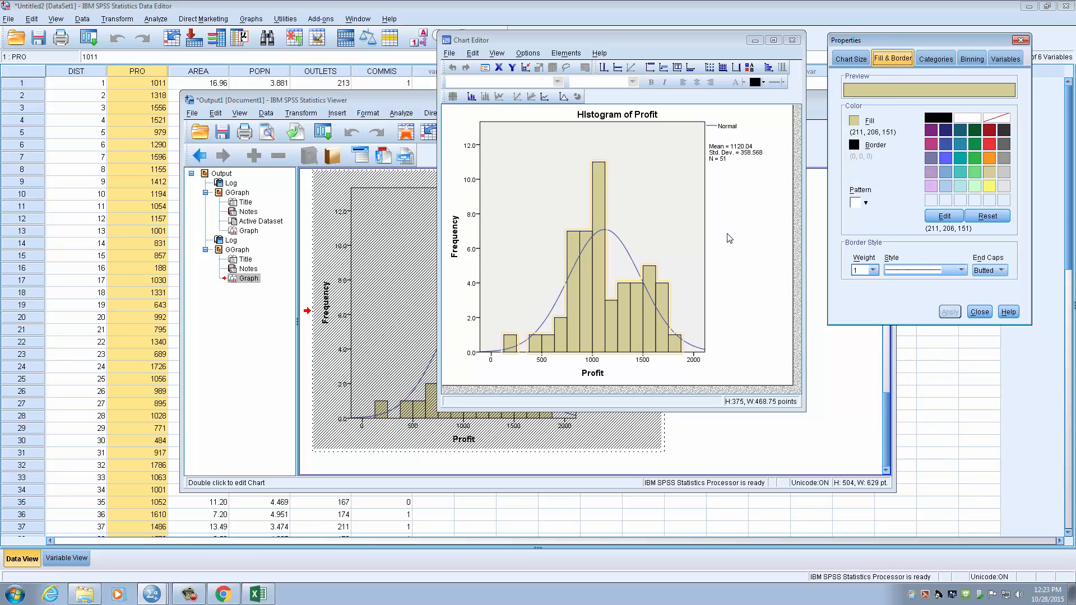
pyautogui.click(946, 158)
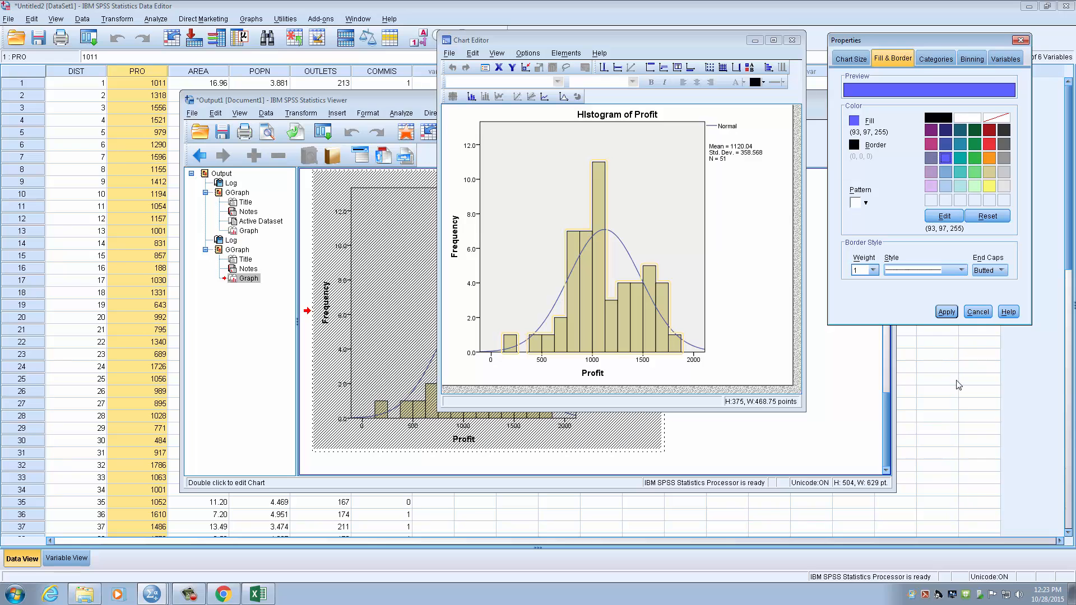
pyautogui.click(948, 312)
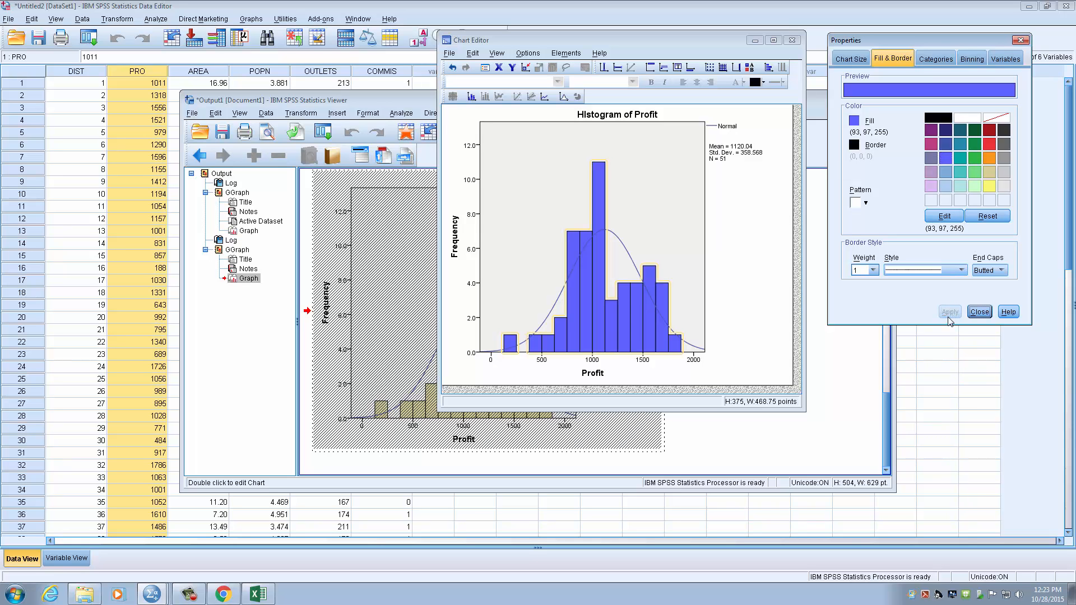
# Step: Apply a red fill (239, 51, 56) to the histogram bars and close the Chart Editor
pyautogui.click(989, 144)
pyautogui.click(947, 313)
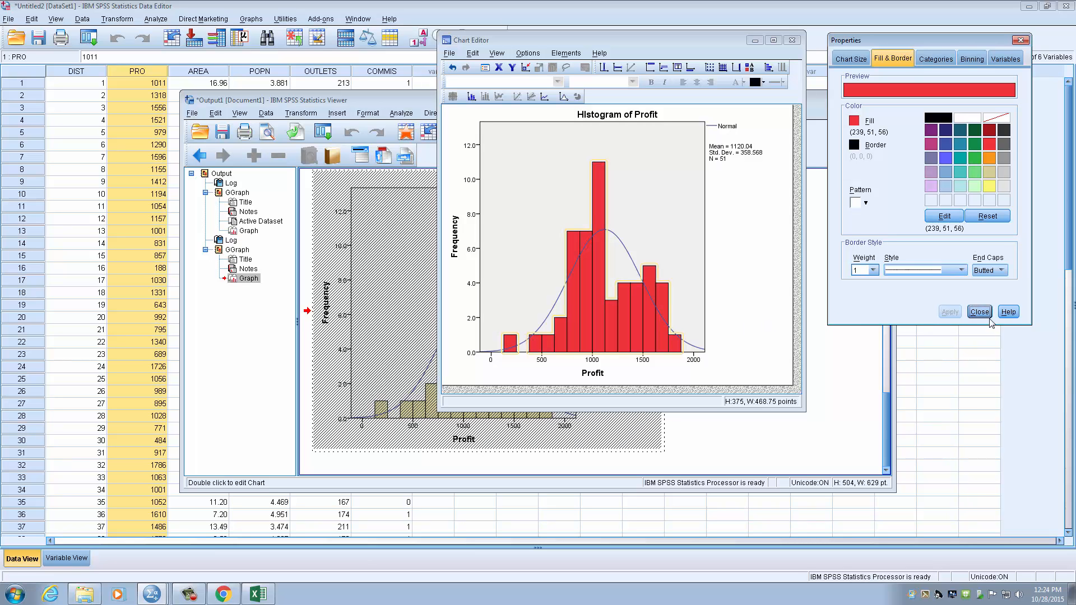
pyautogui.click(1021, 40)
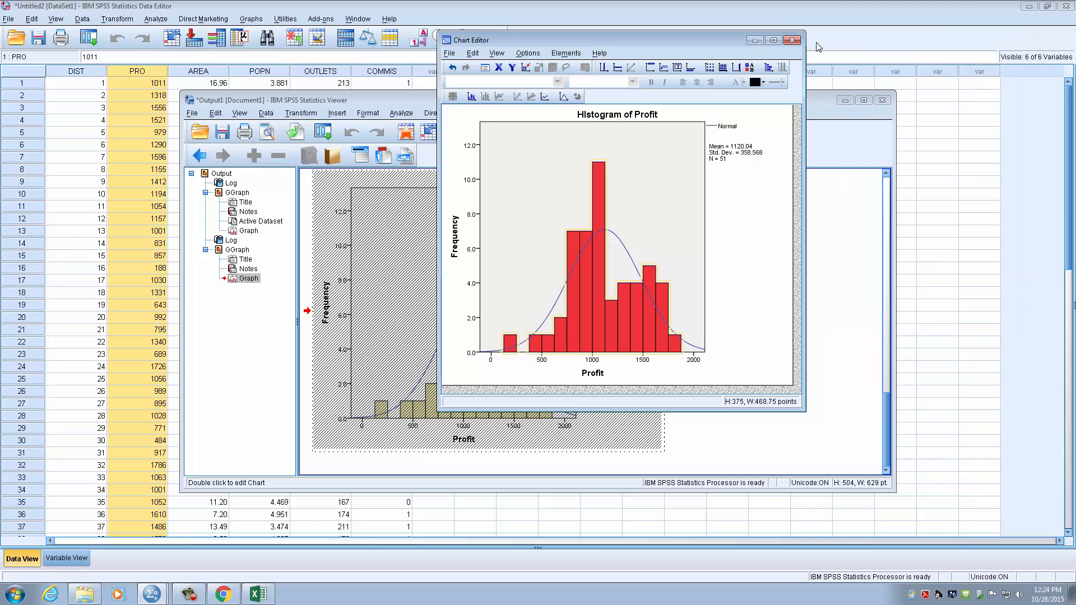
pyautogui.click(795, 40)
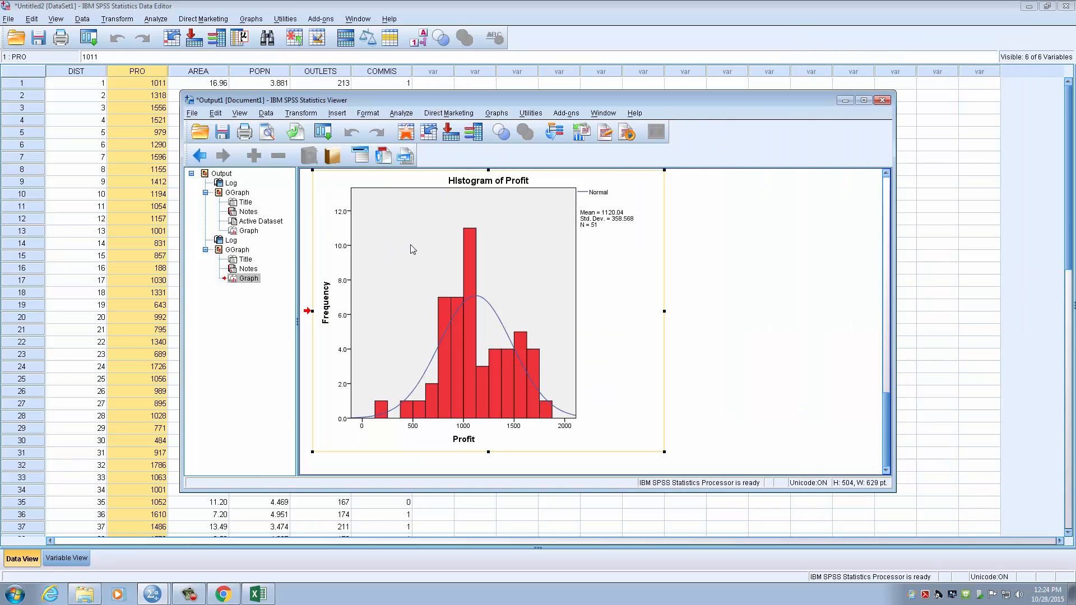
# Step: Reopen the histogram in the Chart Editor, review the bars' binning and fill and border properties, and close the editor
pyautogui.doubleClick(444, 253)
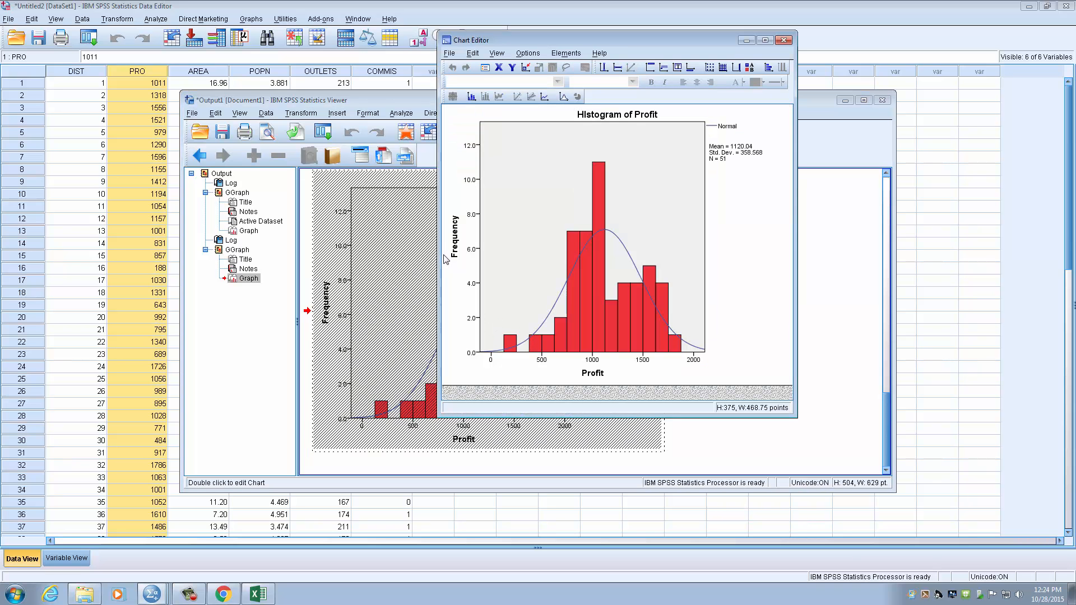
pyautogui.doubleClick(594, 278)
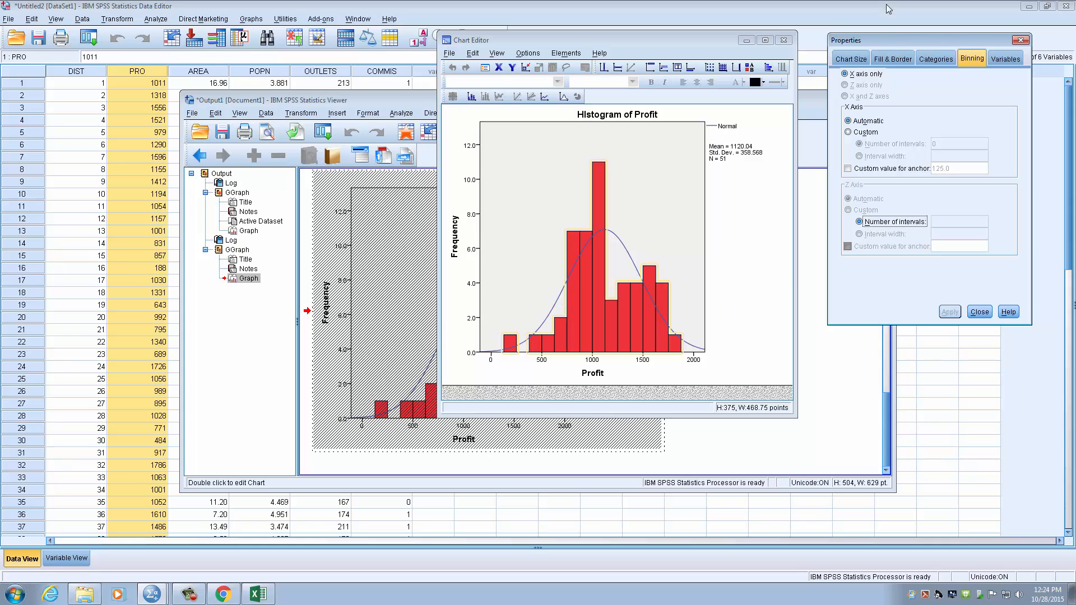
pyautogui.moveTo(887, 40)
pyautogui.mouseDown()
pyautogui.moveTo(877, 58)
pyautogui.moveTo(889, 56)
pyautogui.mouseUp()
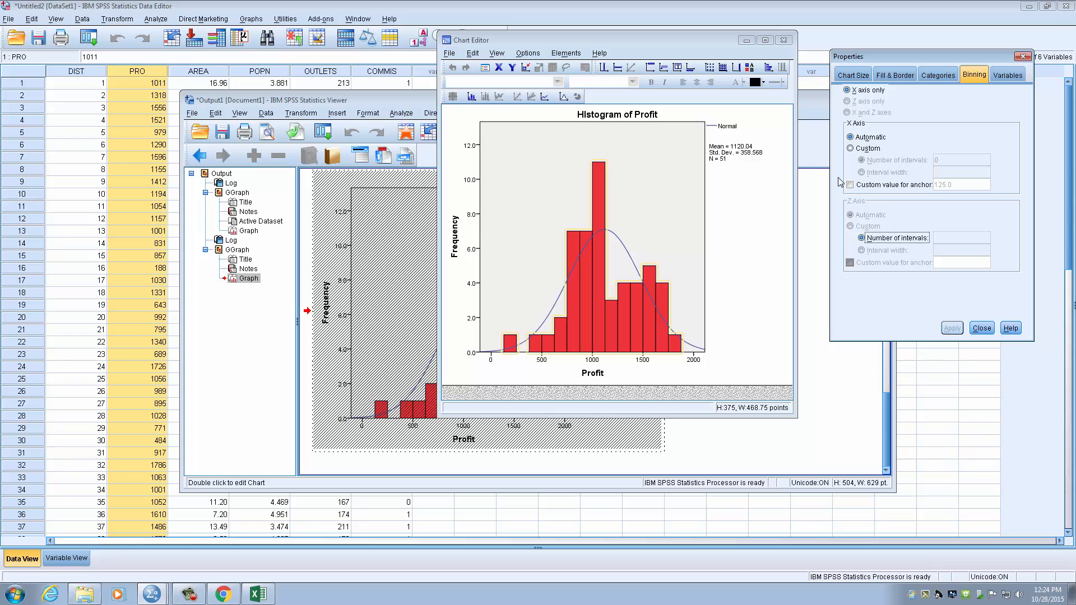
pyautogui.click(887, 75)
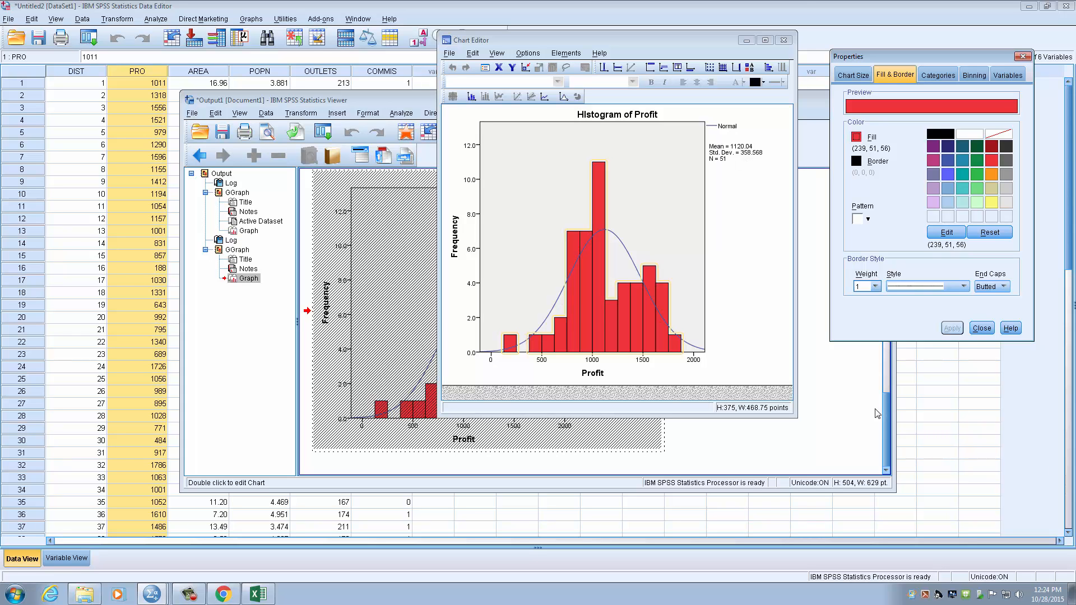
pyautogui.click(982, 328)
pyautogui.click(783, 40)
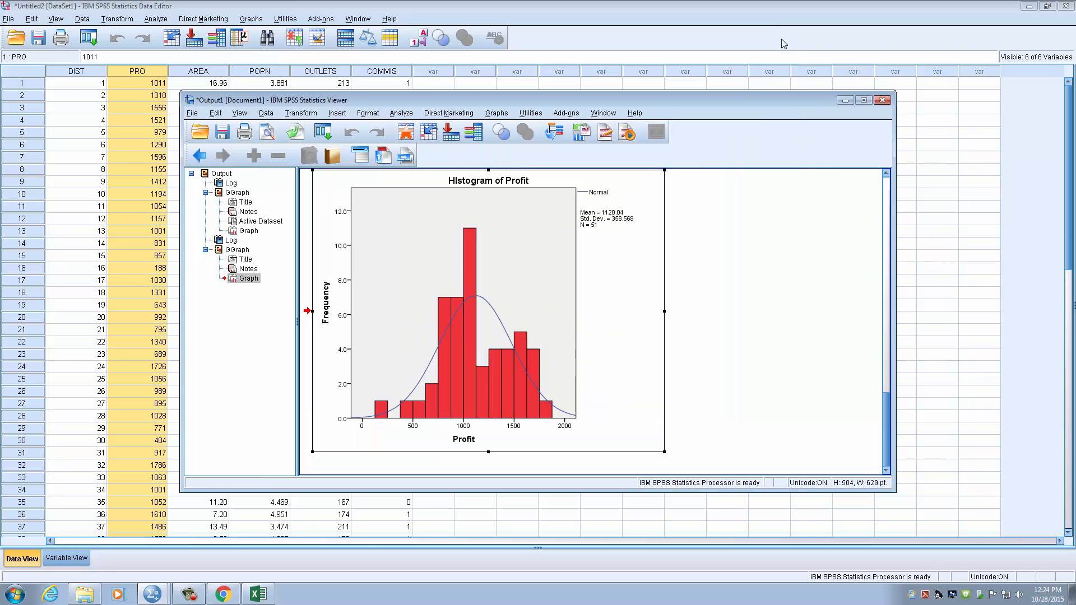
# Step: Return to the data editor, reopen the Chart Builder, and choose Boxplot from the chart gallery
pyautogui.click(714, 384)
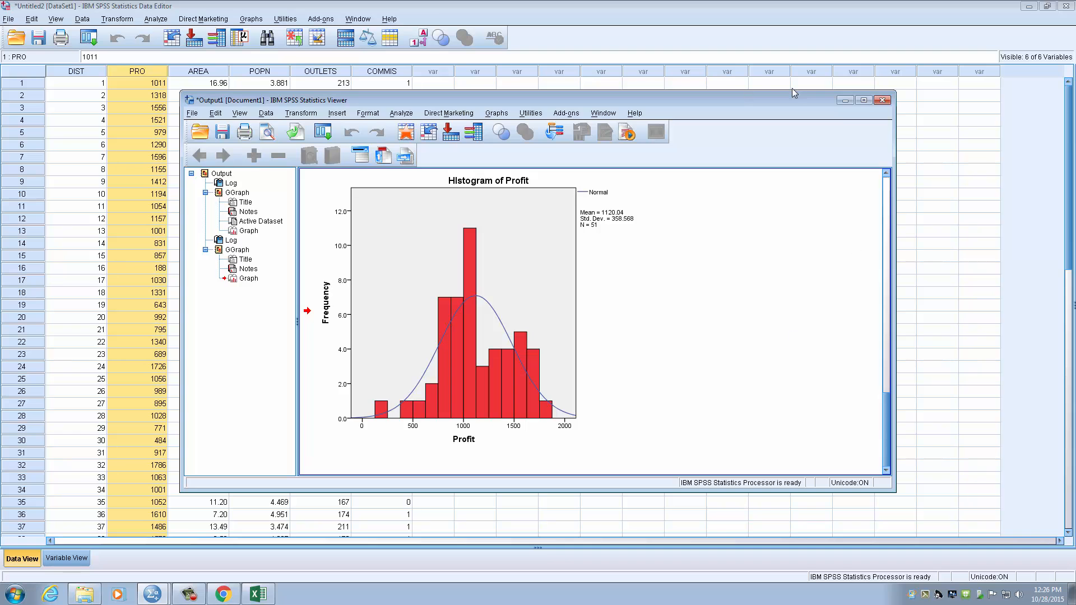
pyautogui.click(845, 100)
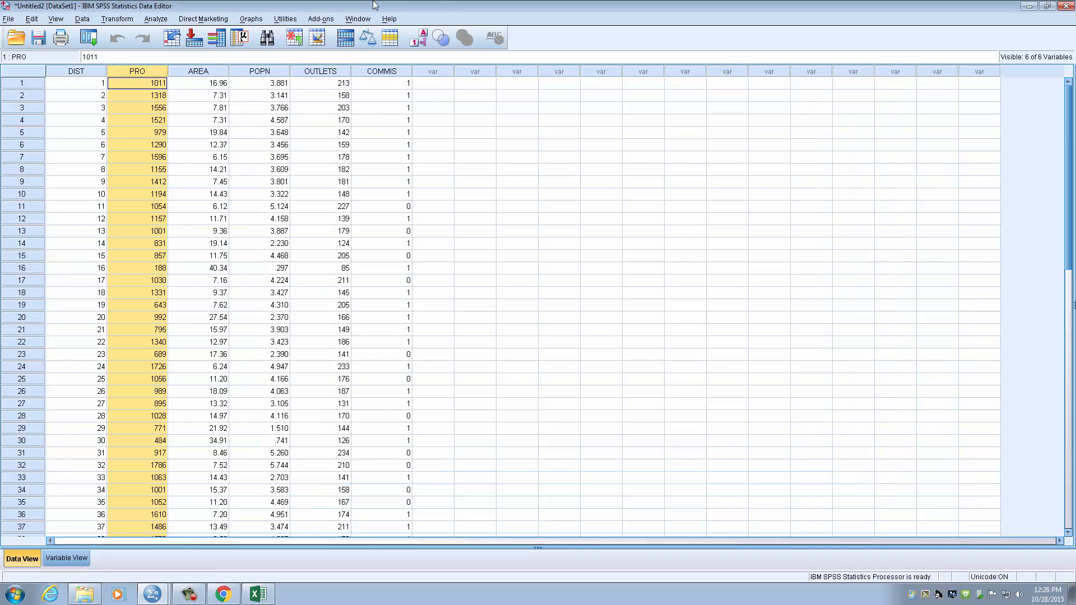
pyautogui.click(255, 23)
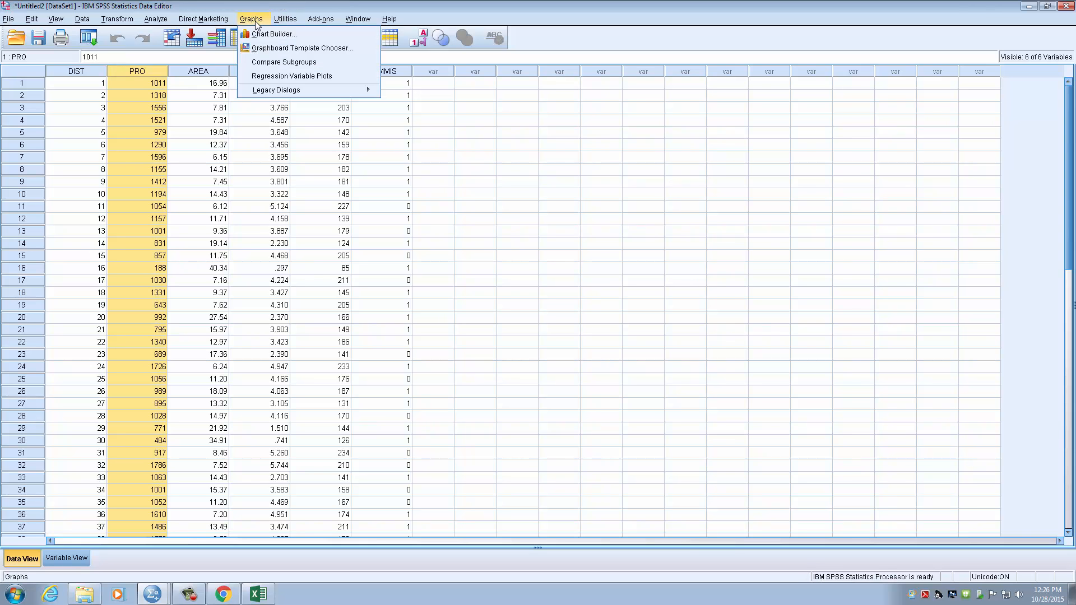
pyautogui.click(258, 18)
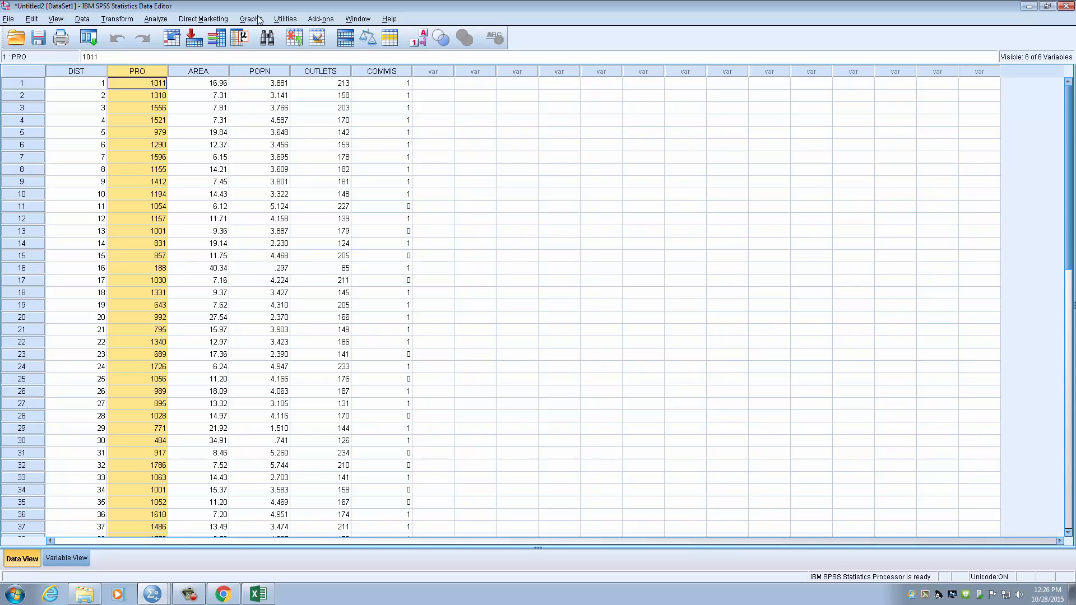
pyautogui.click(259, 20)
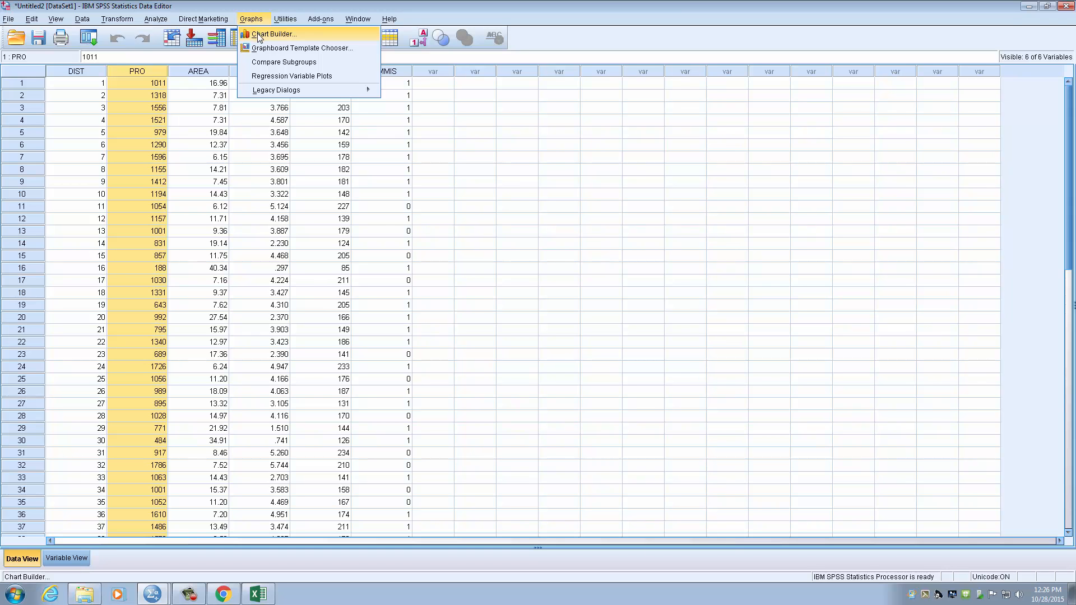
pyautogui.click(259, 35)
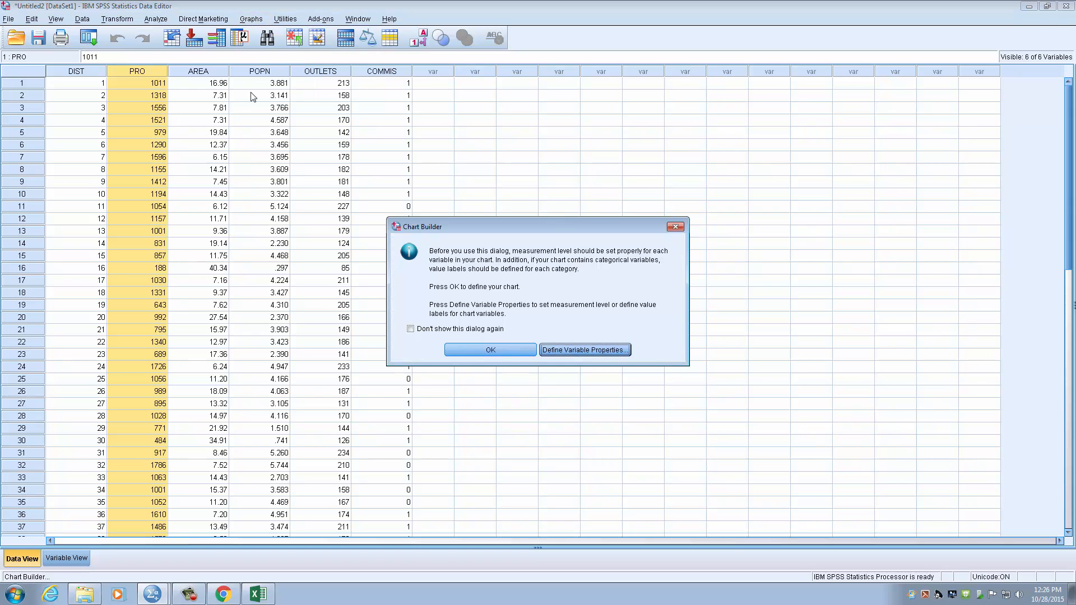
pyautogui.click(497, 350)
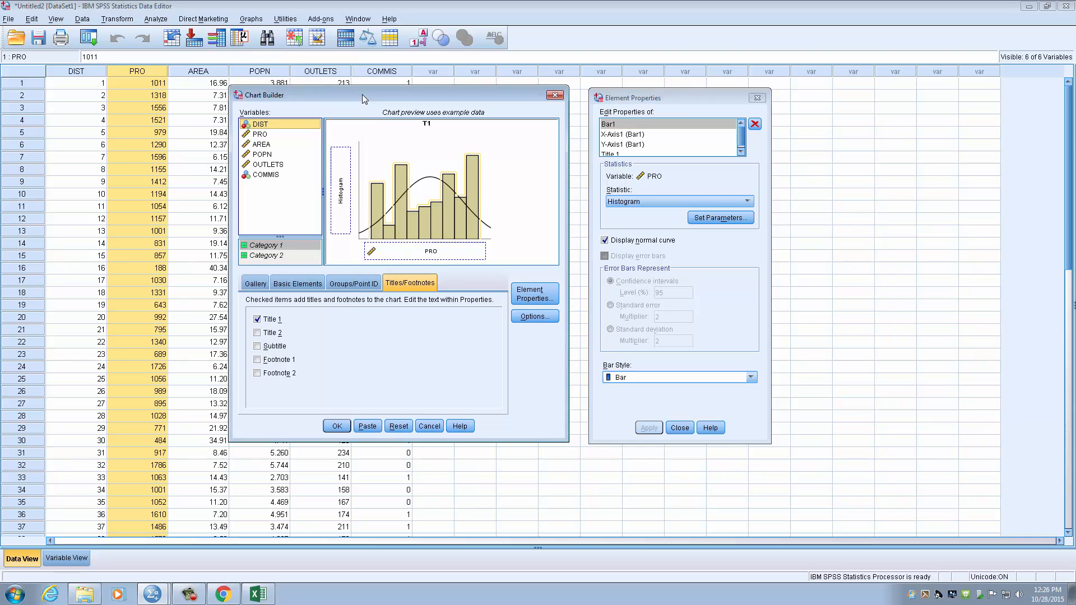
pyautogui.moveTo(365, 99); pyautogui.dragTo(359, 84)
pyautogui.click(245, 269)
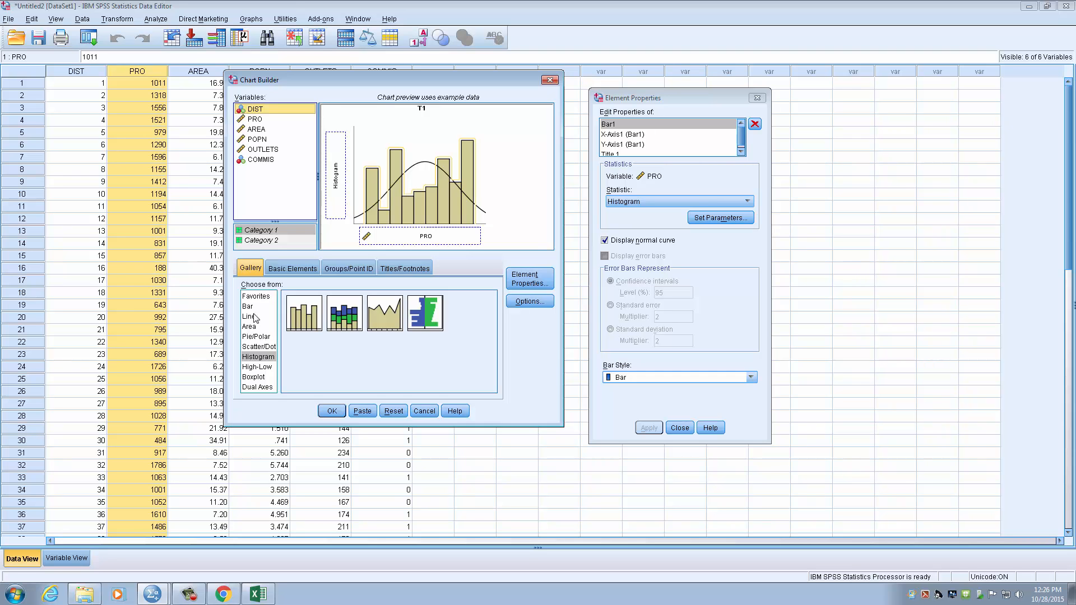
pyautogui.click(260, 378)
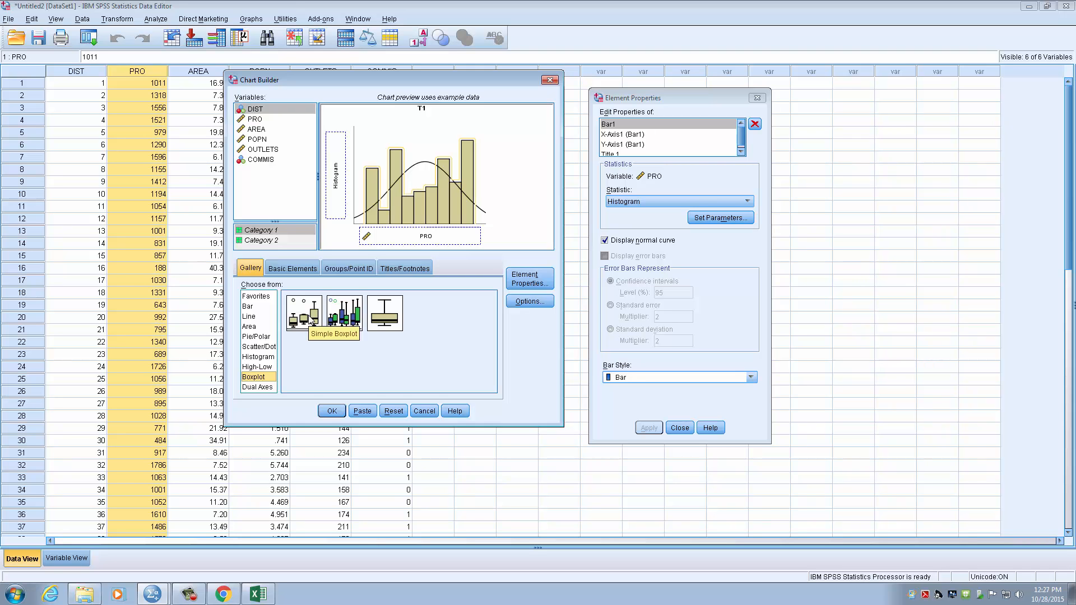
# Step: Set up a simple boxplot with PRO on the Y axis and COMMIS on the X axis
pyautogui.moveTo(309, 320); pyautogui.dragTo(418, 174)
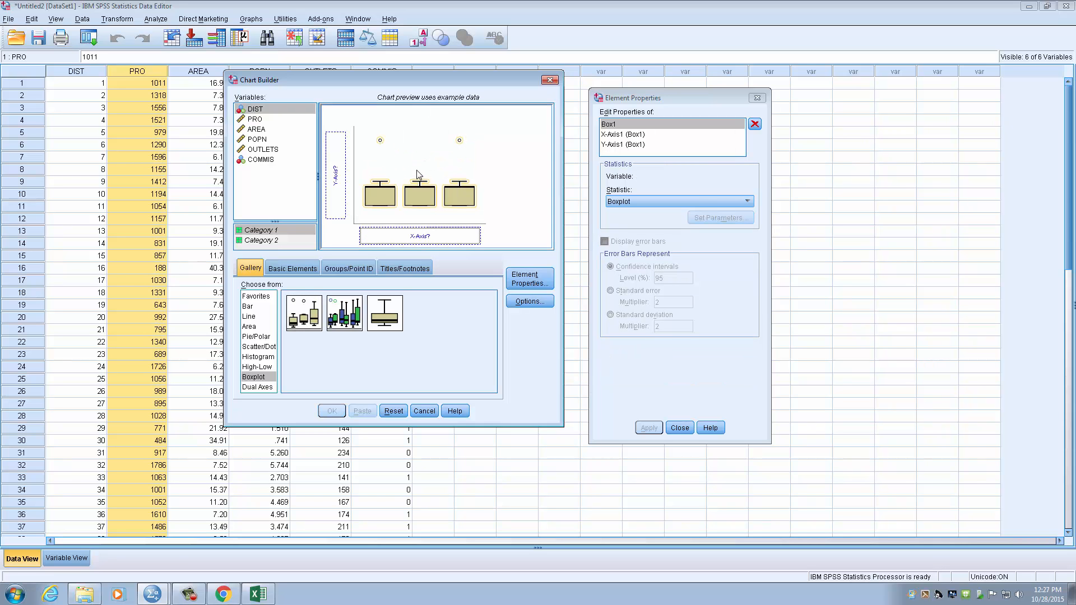
pyautogui.click(255, 121)
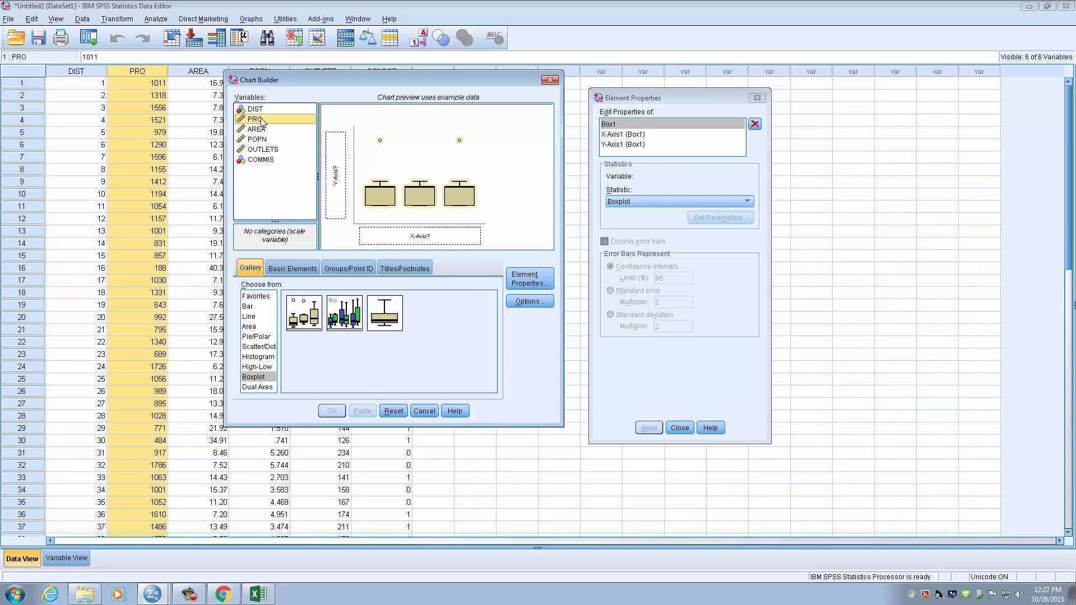
pyautogui.moveTo(262, 122); pyautogui.dragTo(336, 167)
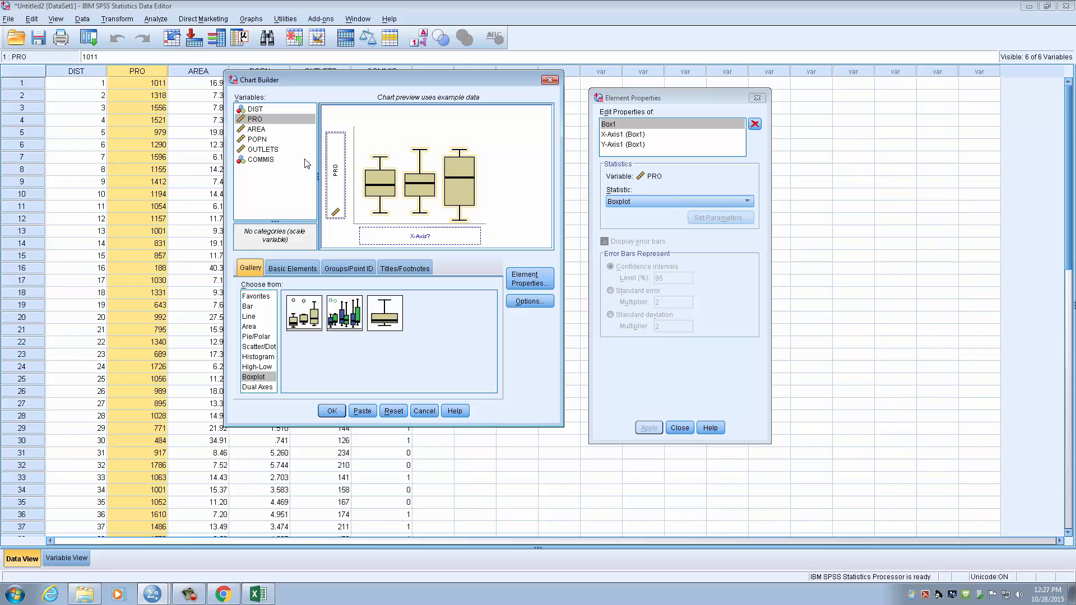
pyautogui.click(270, 160)
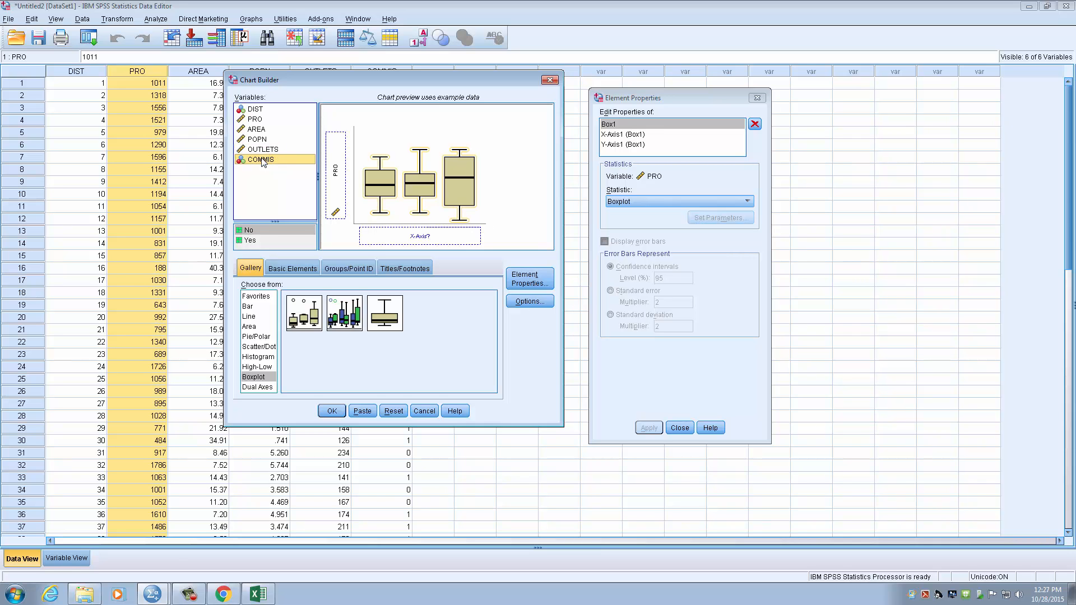
pyautogui.moveTo(262, 162); pyautogui.dragTo(437, 236)
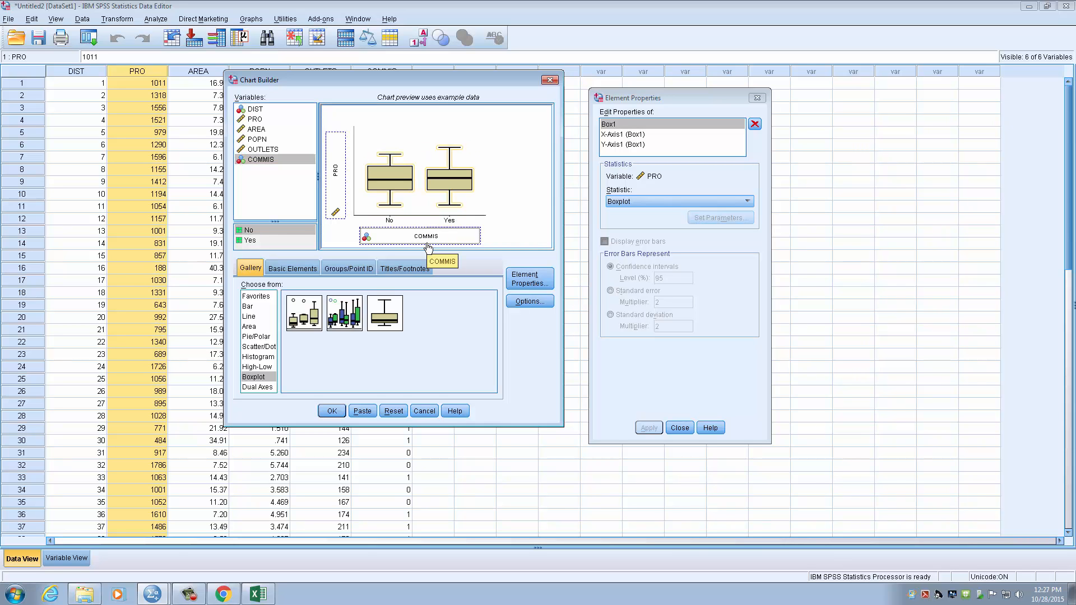
# Step: Add Title 1 to the boxplot with the text "Boxplot of profit by commission" and apply it
pyautogui.click(405, 268)
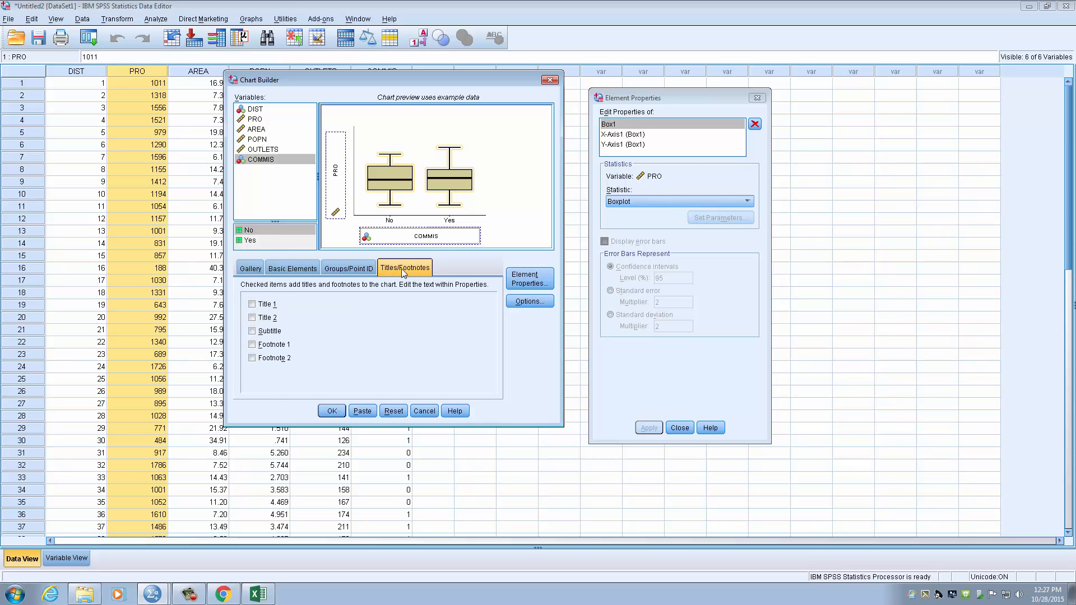
pyautogui.click(252, 305)
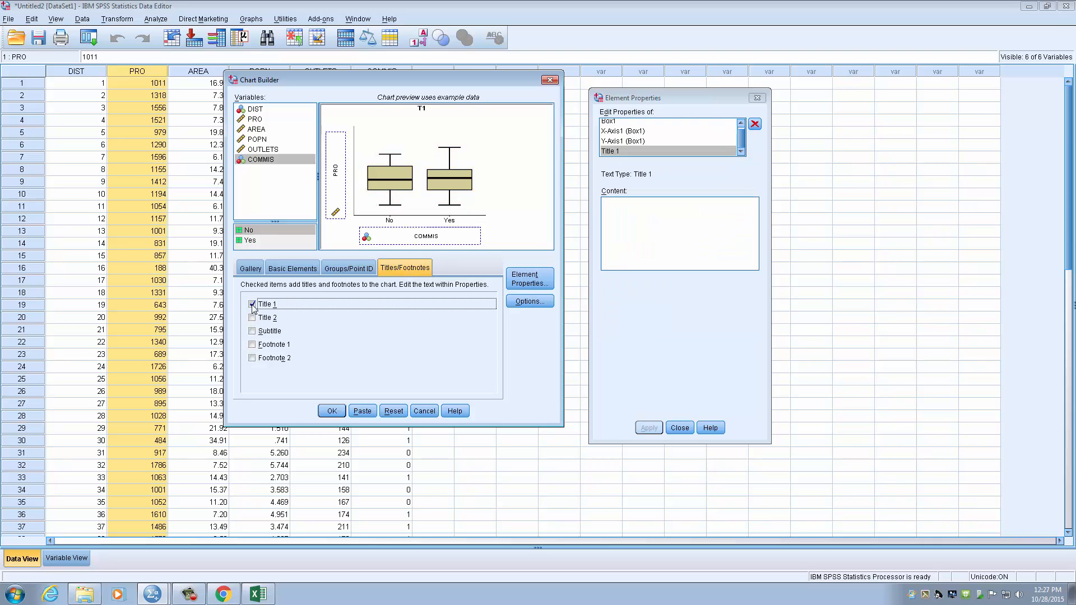
pyautogui.click(623, 218)
pyautogui.write('Boxplot for')
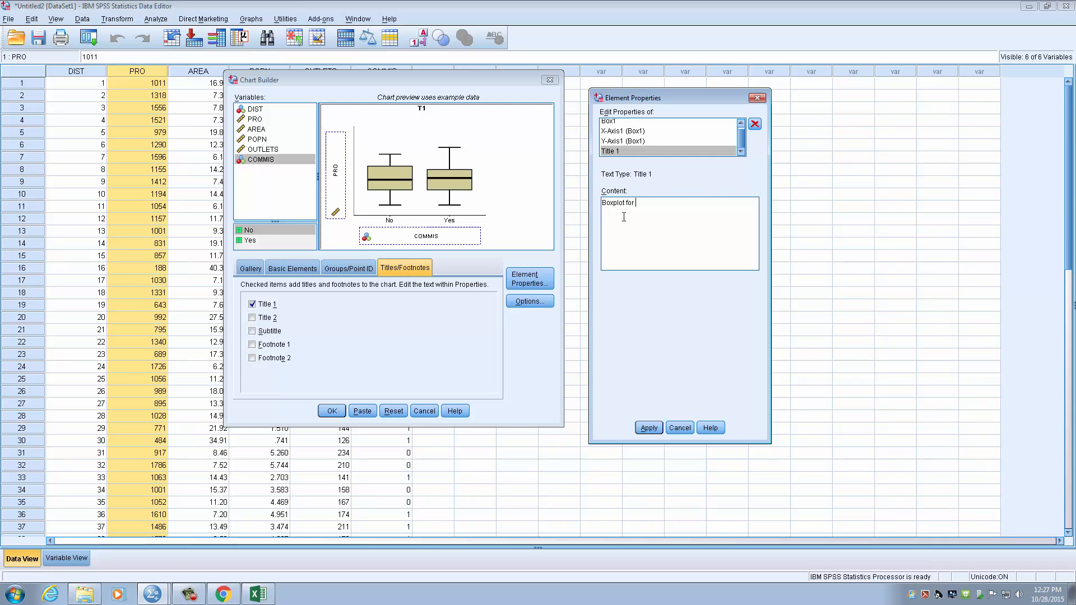
pyautogui.press('BackSpace')
pyautogui.press('BackSpace')
pyautogui.press('BackSpace')
pyautogui.write('of')
pyautogui.write('profit by commission')
pyautogui.click(650, 429)
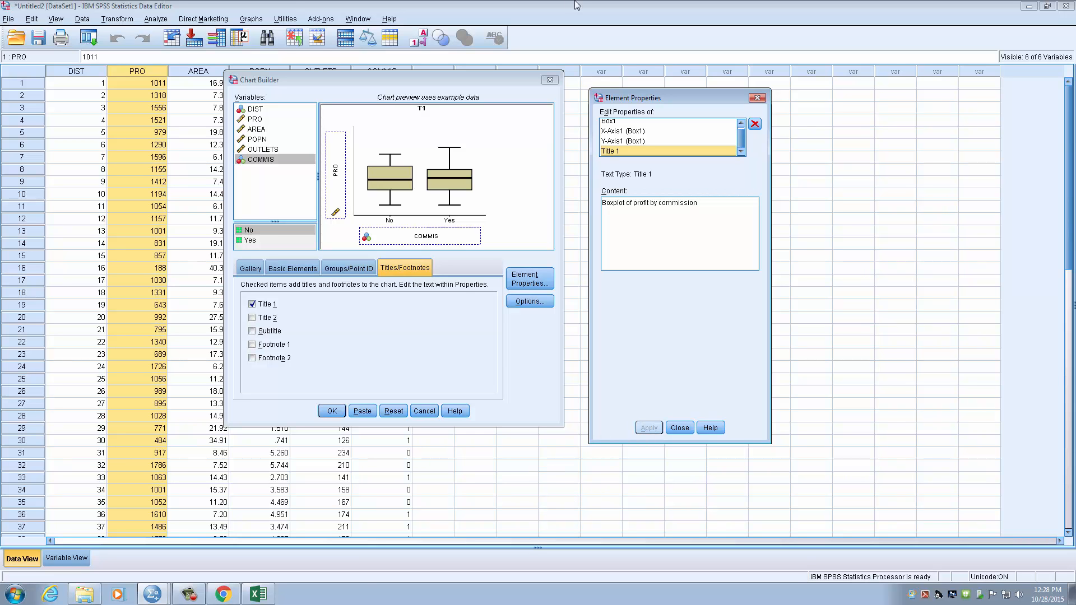
# Step: Check the boxplot's axis properties, generate the chart, and minimize the output viewer to return to the data
pyautogui.click(610, 132)
pyautogui.click(617, 141)
pyautogui.click(617, 131)
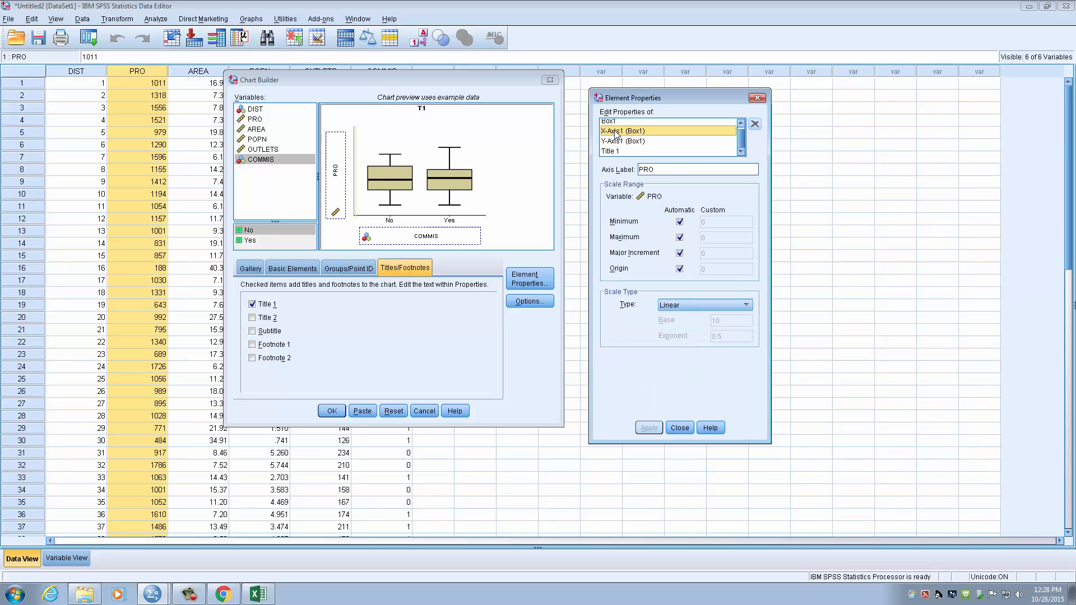
pyautogui.click(616, 141)
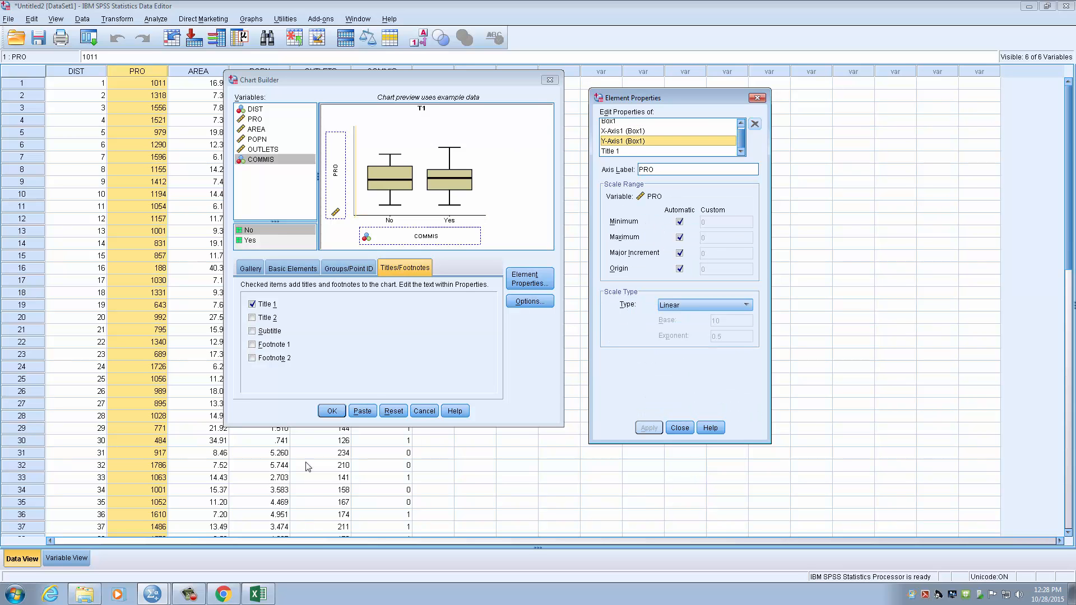
pyautogui.click(332, 411)
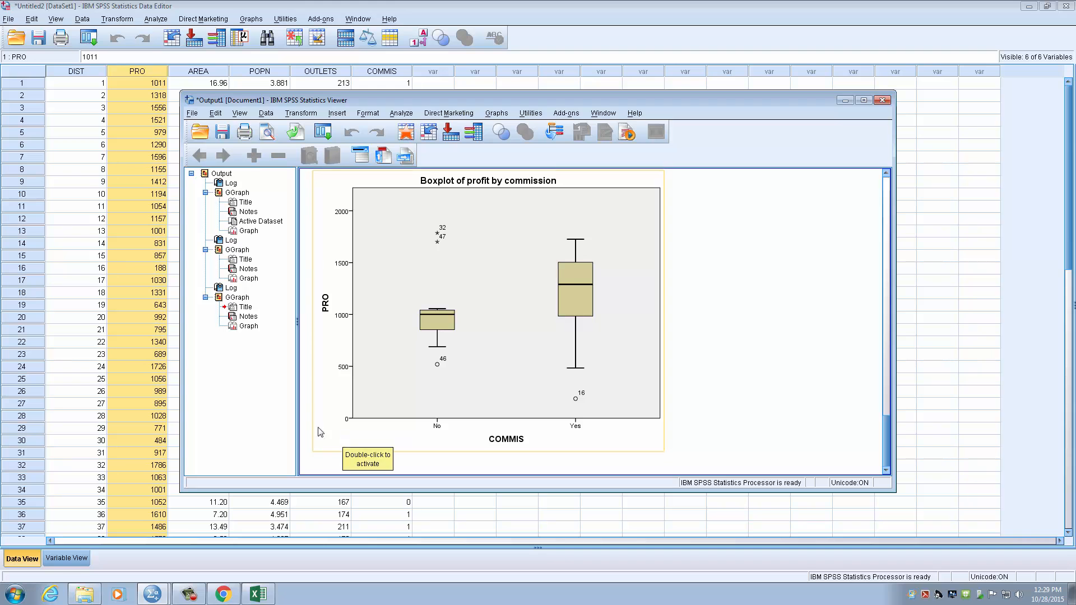
pyautogui.click(845, 101)
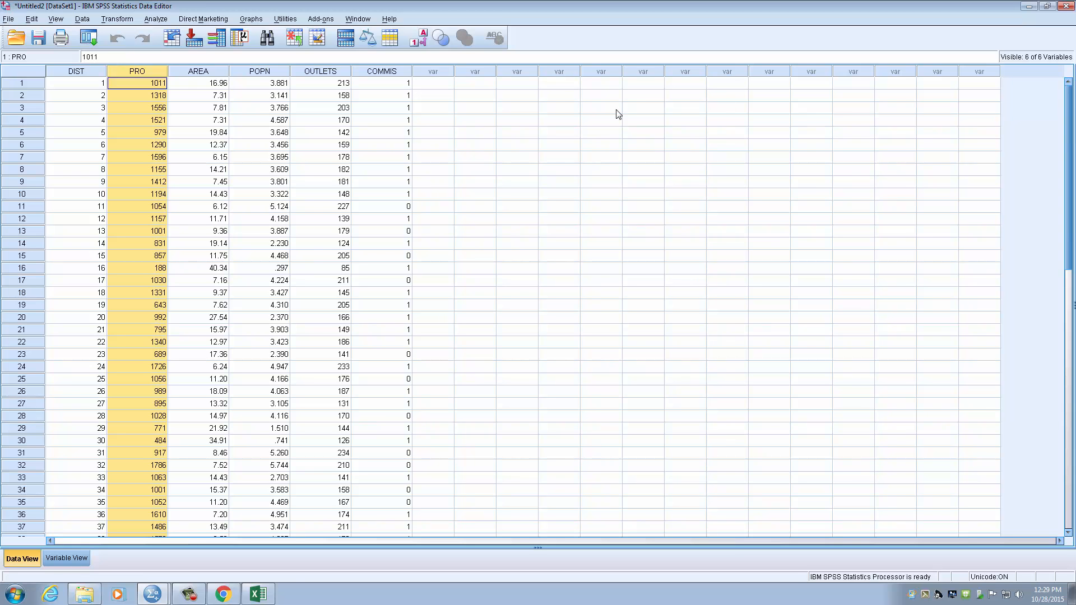
pyautogui.click(165, 20)
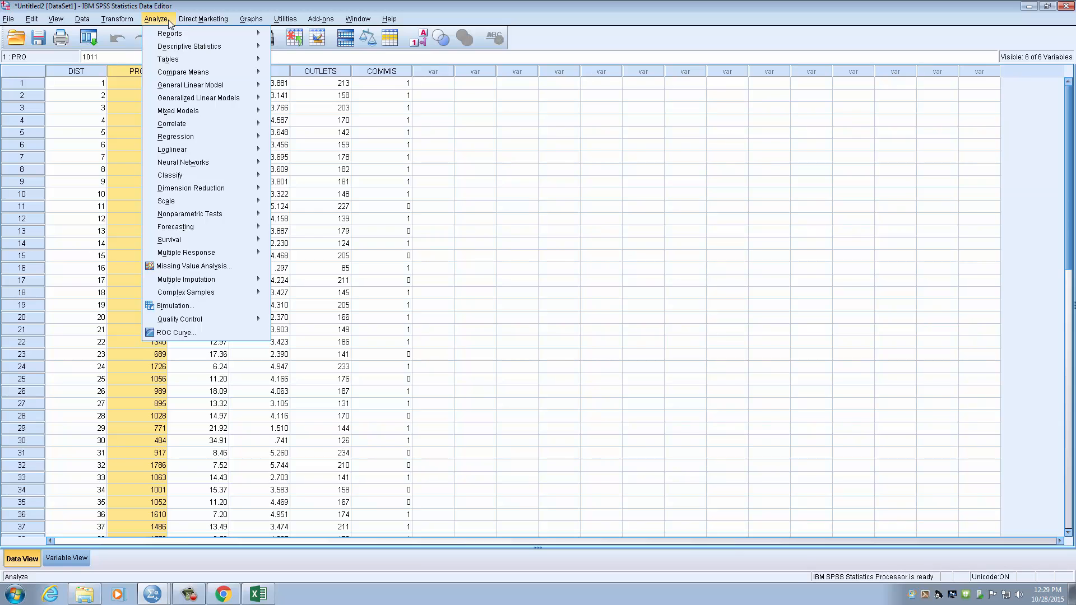
pyautogui.moveTo(227, 46)
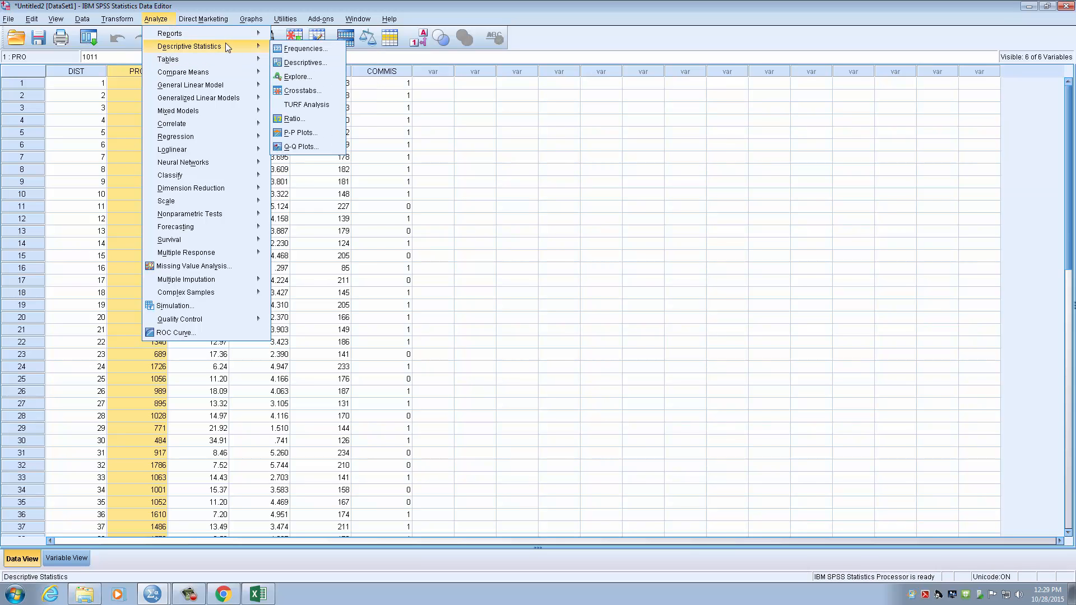
pyautogui.click(323, 62)
pyautogui.moveTo(480, 228); pyautogui.dragTo(354, 145)
pyautogui.click(325, 186)
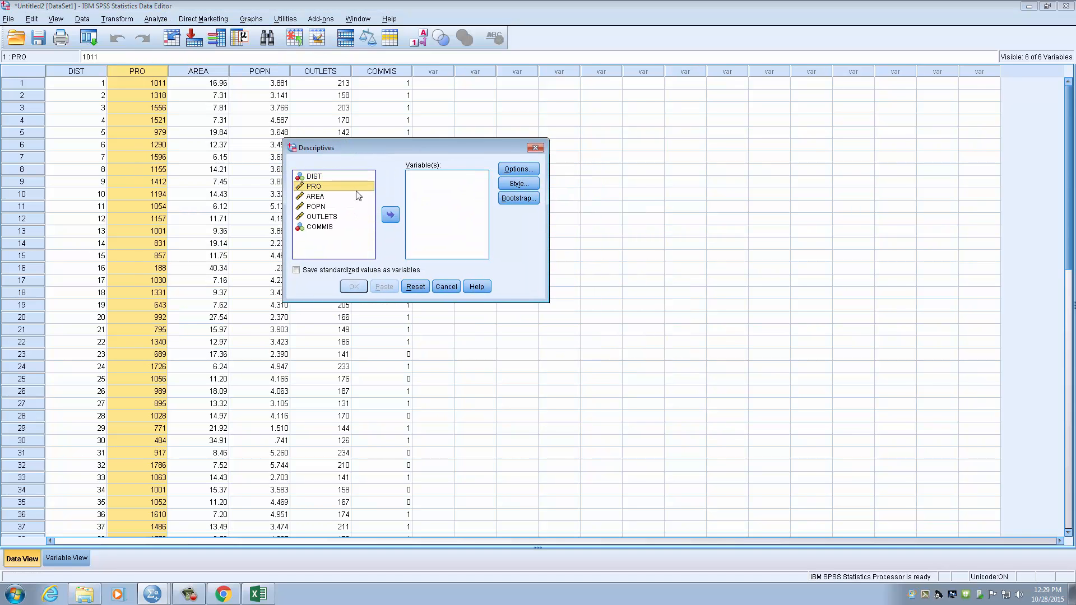
pyautogui.click(358, 196)
pyautogui.click(341, 186)
pyautogui.click(390, 216)
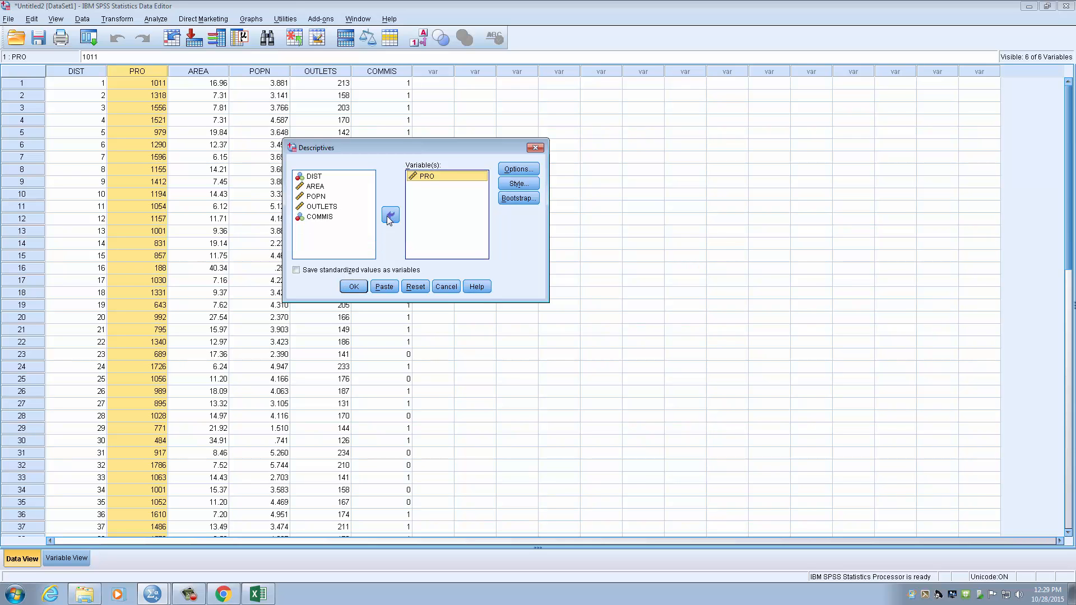
pyautogui.click(511, 171)
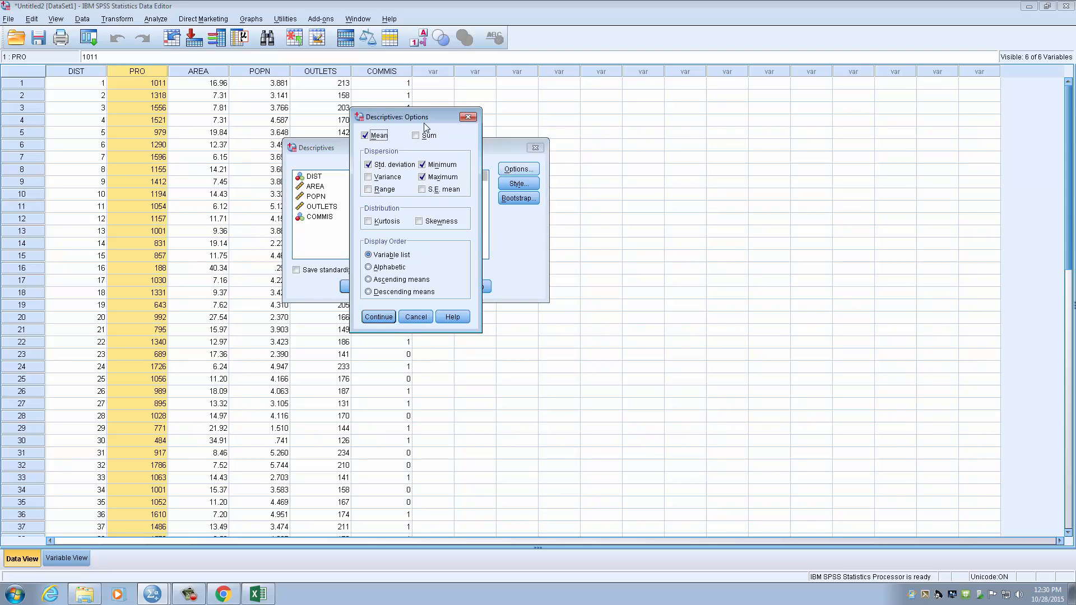
pyautogui.moveTo(426, 119); pyautogui.dragTo(430, 119)
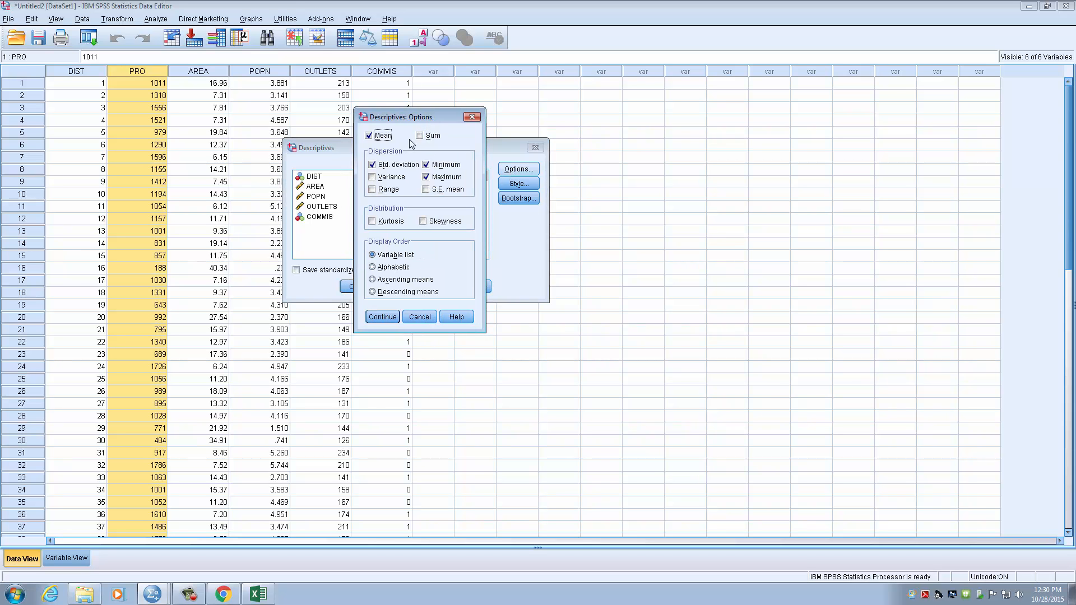
pyautogui.click(372, 177)
pyautogui.click(373, 189)
pyautogui.click(426, 189)
pyautogui.click(426, 177)
pyautogui.click(425, 165)
pyautogui.click(426, 176)
pyautogui.click(425, 164)
pyautogui.click(423, 221)
pyautogui.click(391, 317)
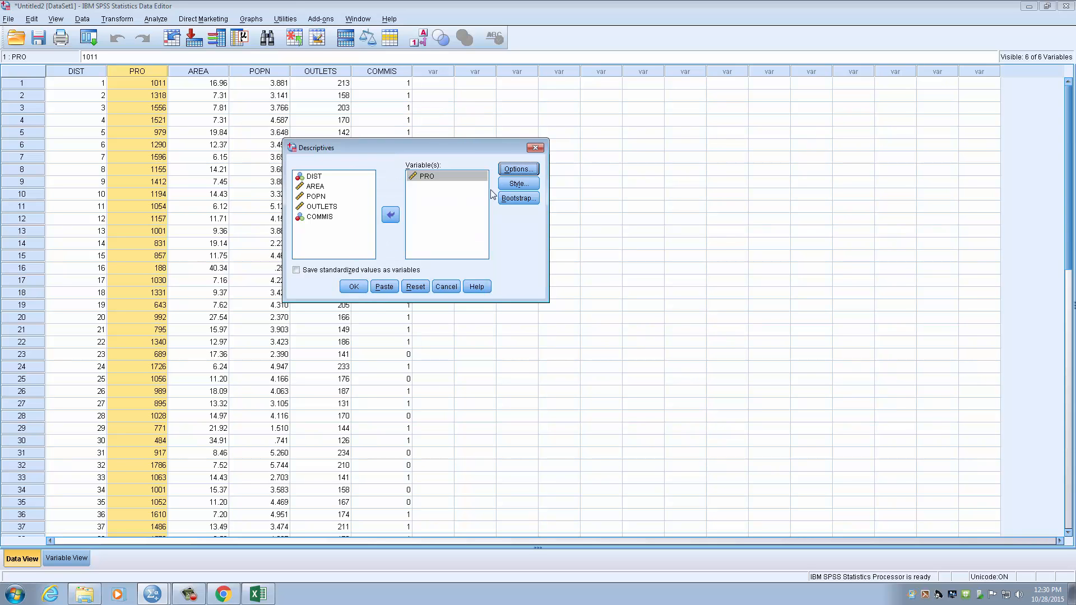
pyautogui.click(446, 286)
# Step: Start a Descriptives analysis and add PRO as the variable to analyze
pyautogui.click(155, 21)
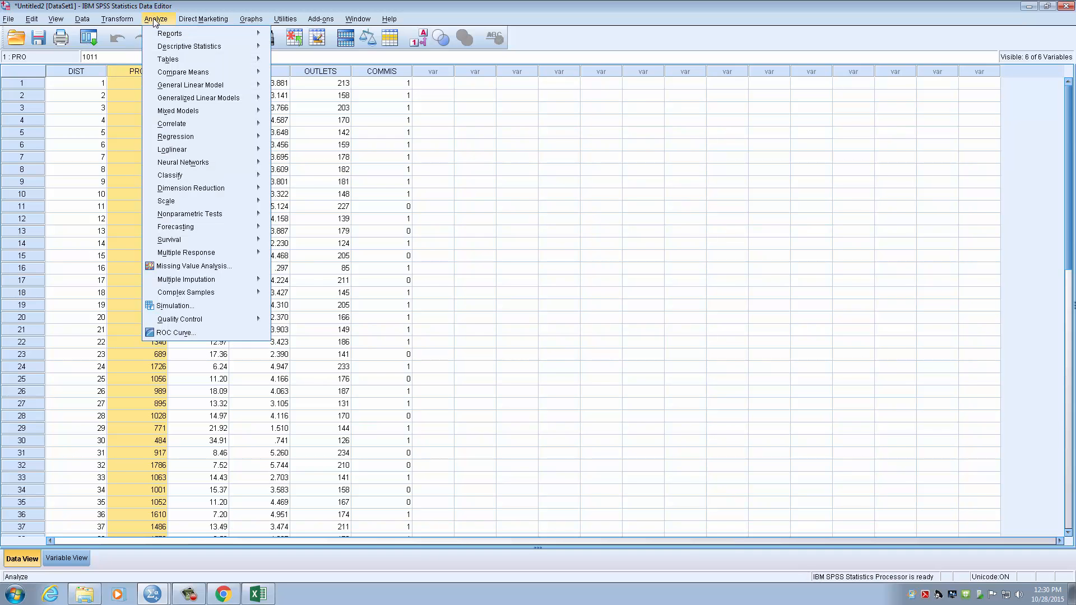
pyautogui.moveTo(119, 20)
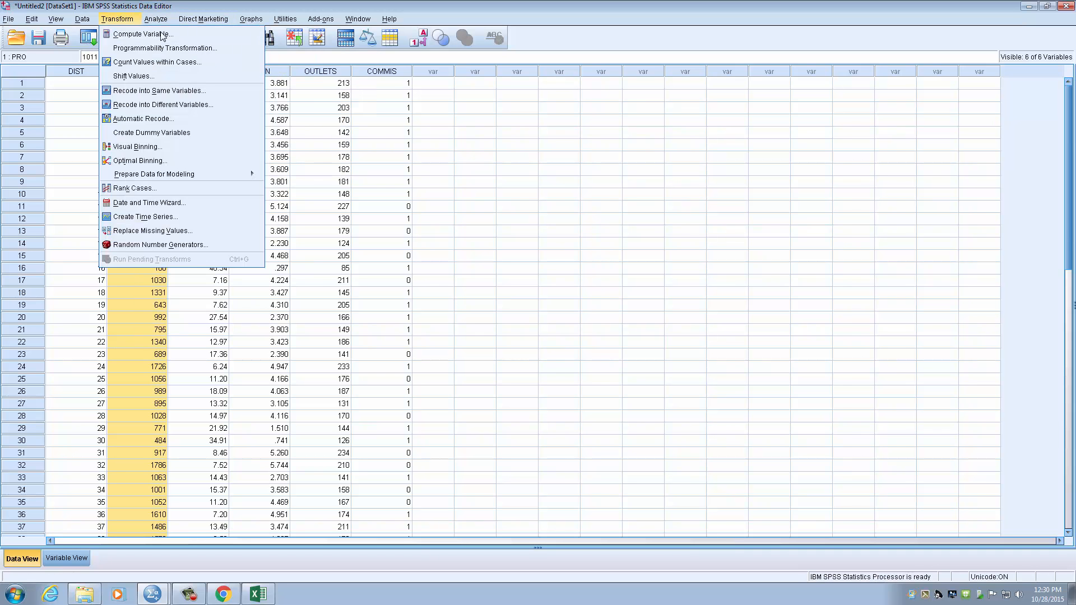
pyautogui.moveTo(155, 19)
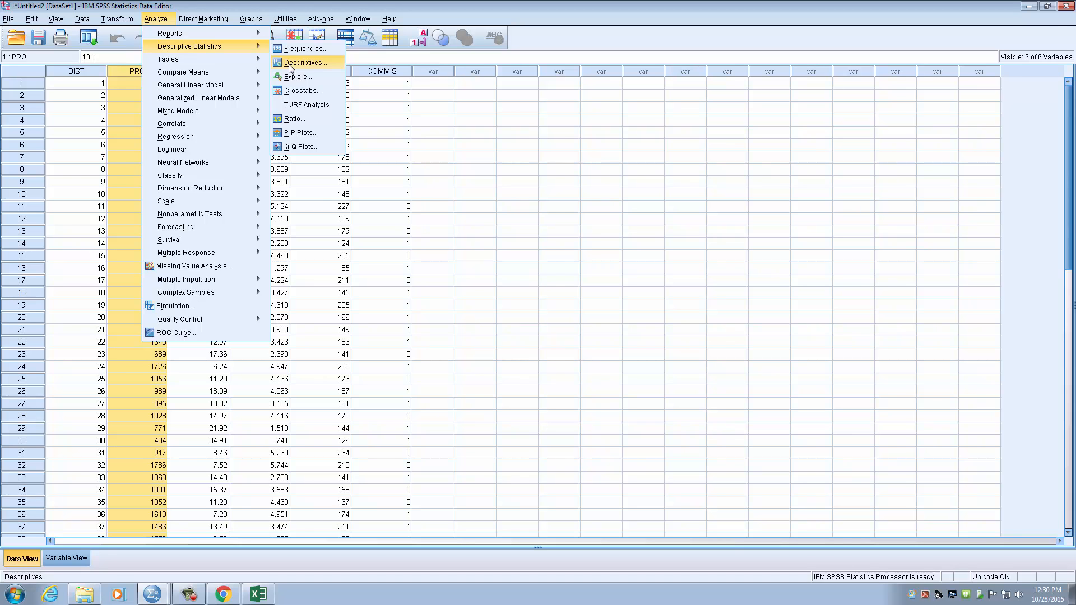
pyautogui.click(290, 65)
pyautogui.moveTo(338, 146); pyautogui.dragTo(310, 123)
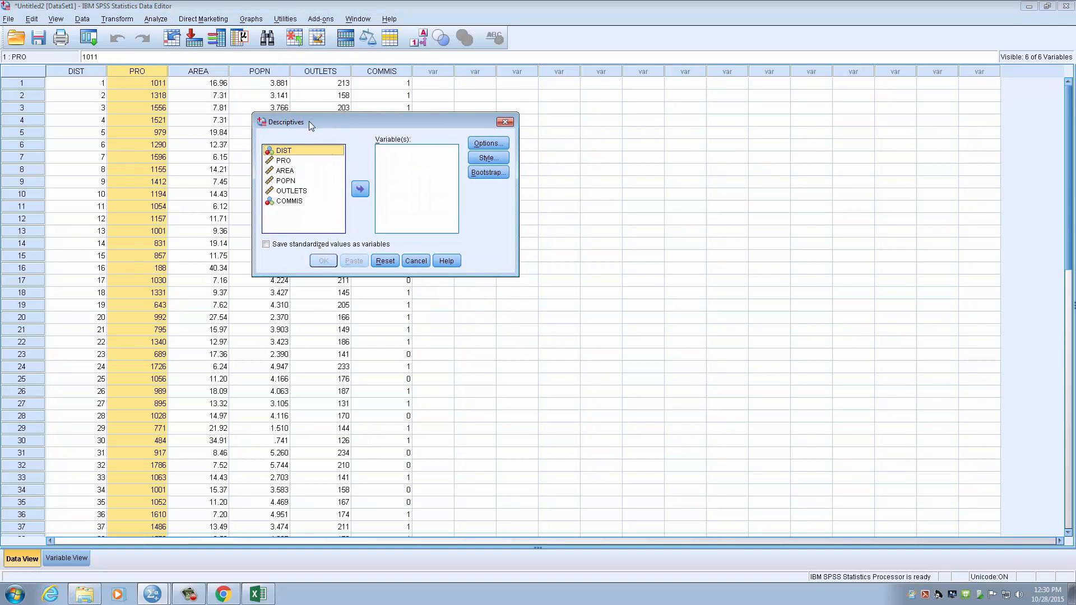
pyautogui.click(290, 162)
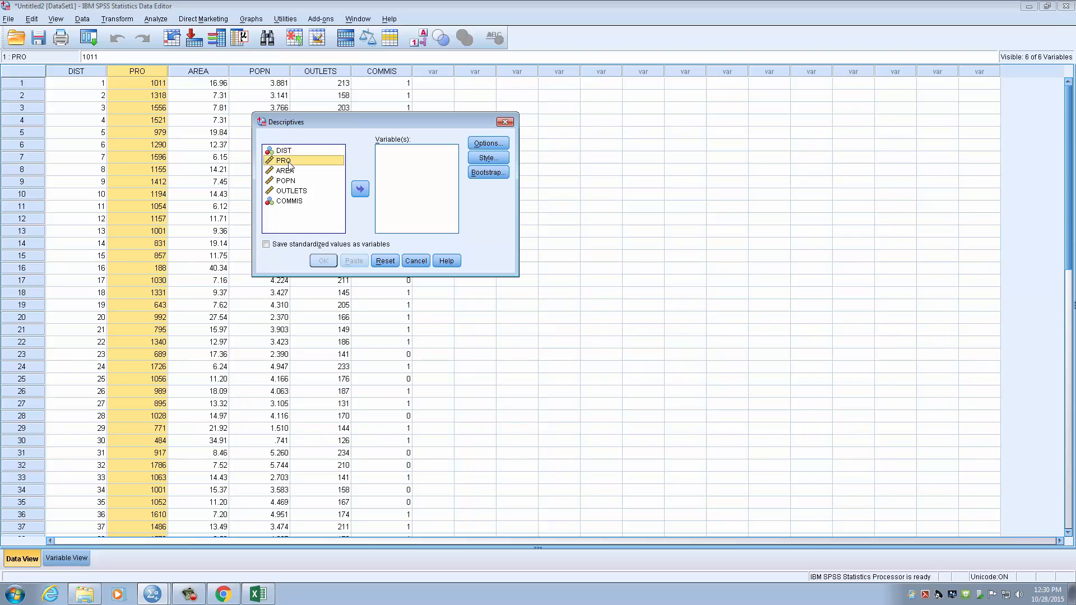
pyautogui.click(360, 190)
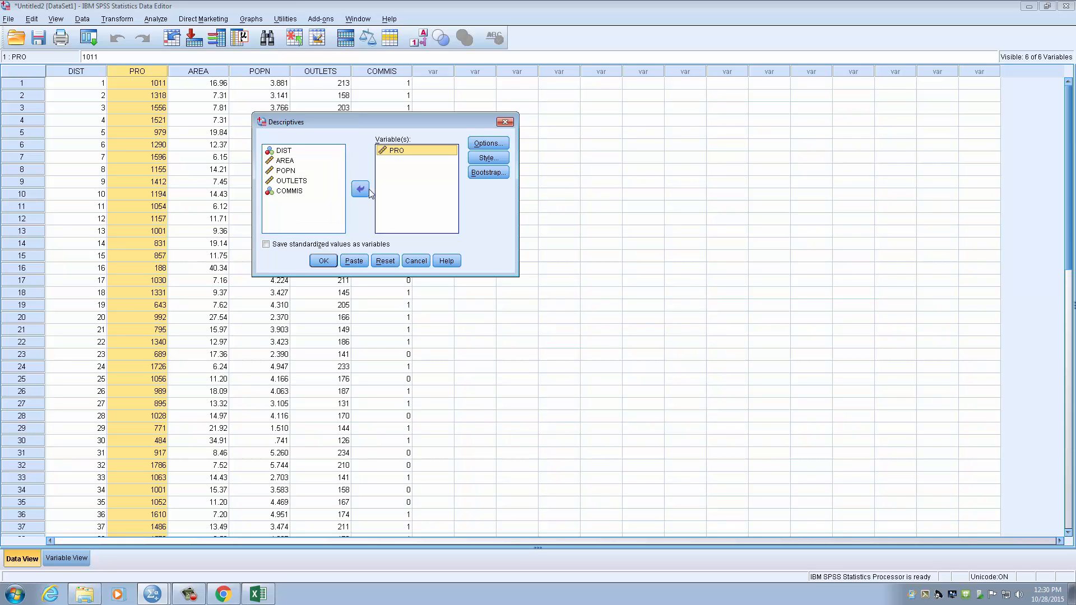
# Step: Add variance, range, standard error of the mean and skewness to the default descriptive statistics
pyautogui.click(491, 146)
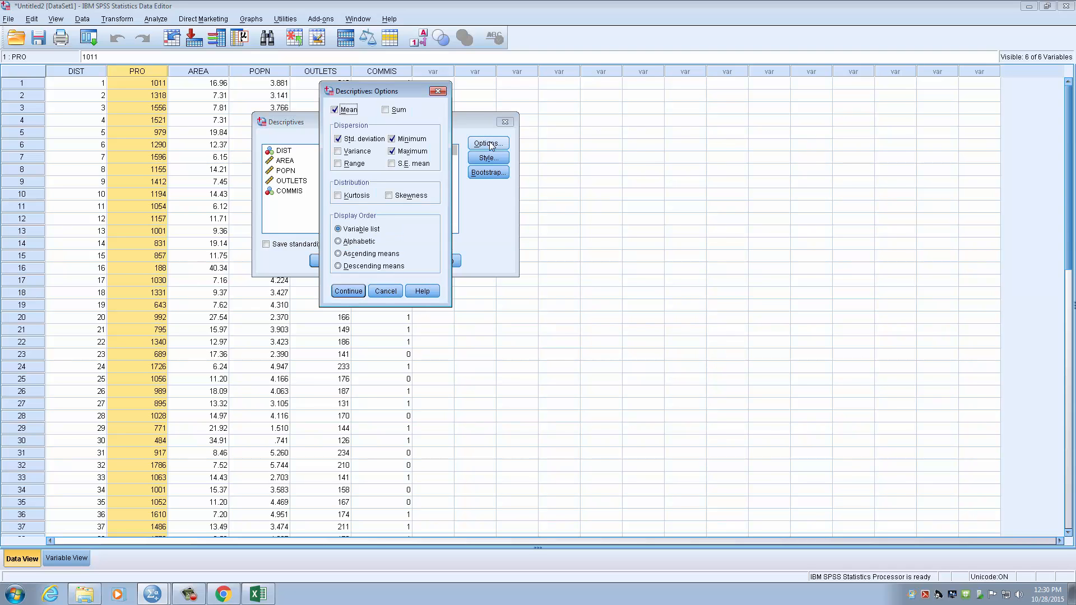
pyautogui.click(337, 151)
pyautogui.click(338, 163)
pyautogui.click(392, 163)
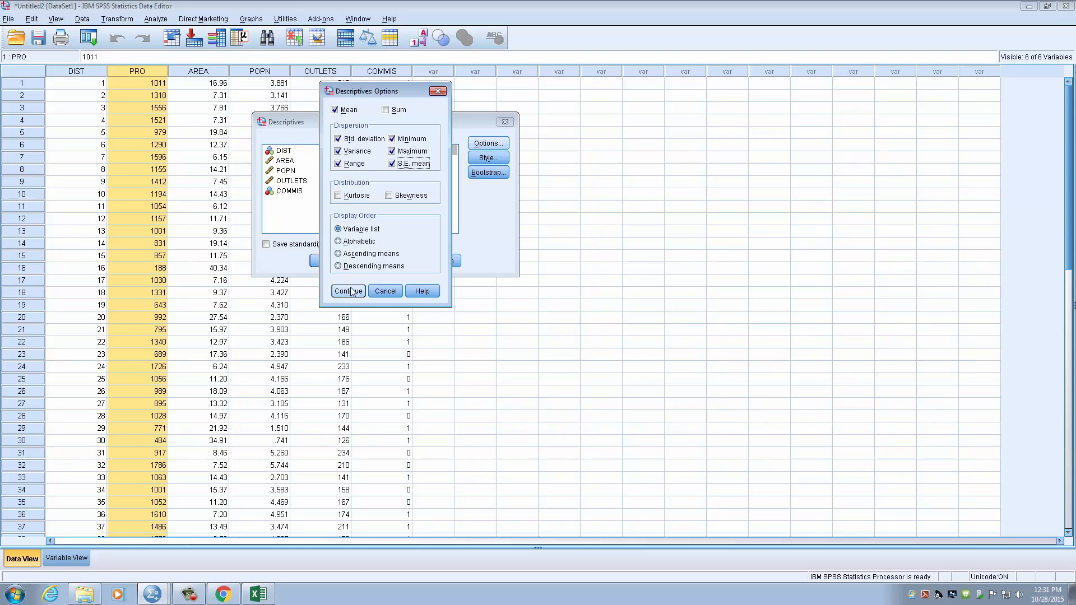
pyautogui.click(411, 196)
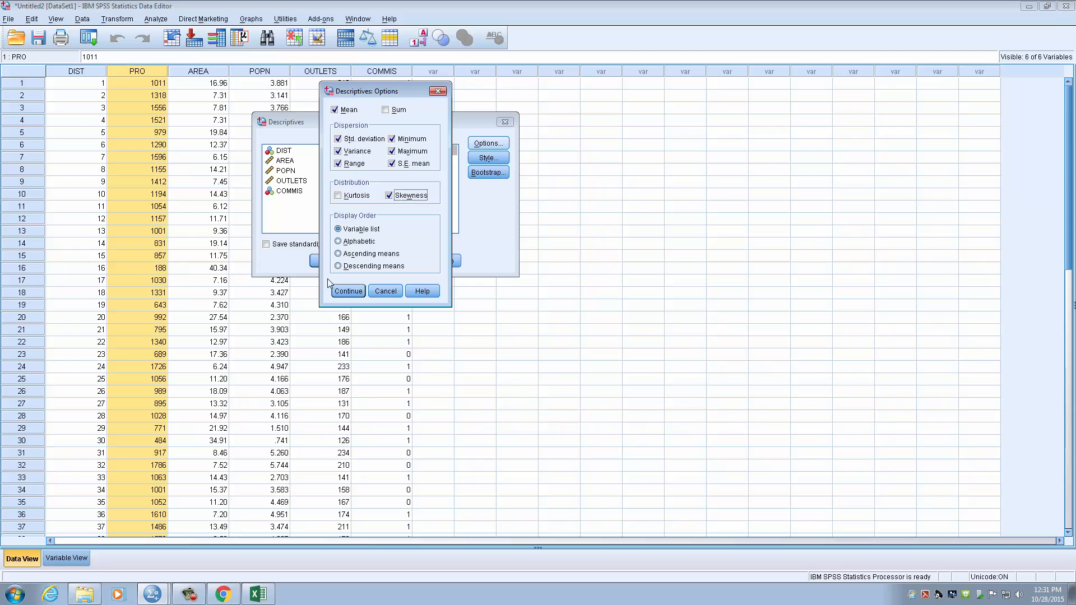
pyautogui.click(354, 291)
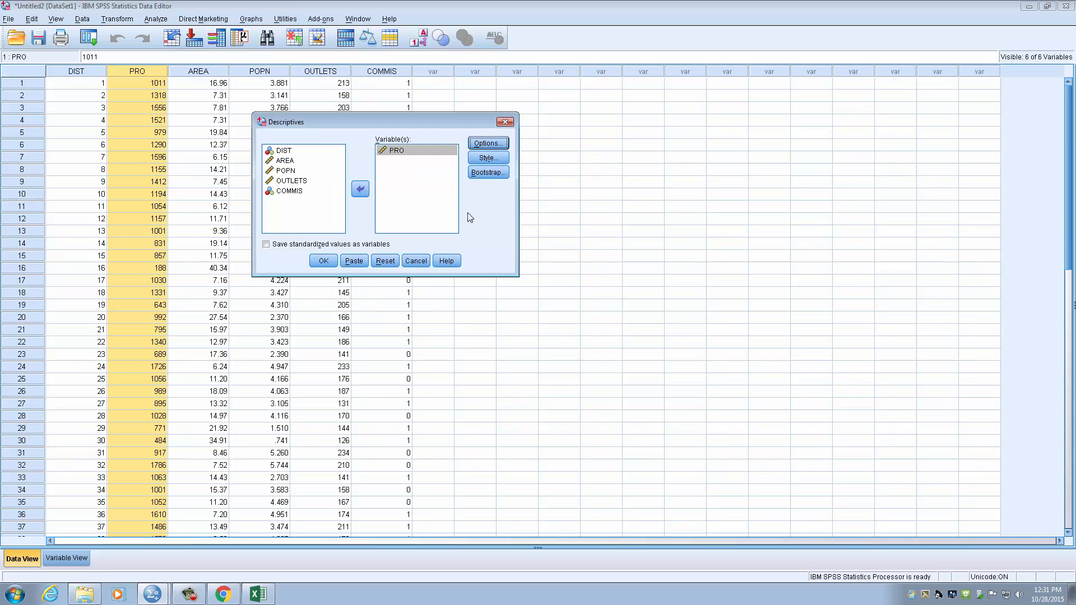
# Step: Enable saving standardized values as variables, run the Descriptives analysis, and select the resulting statistics table
pyautogui.click(282, 246)
pyautogui.click(265, 245)
pyautogui.click(266, 245)
pyautogui.moveTo(326, 123); pyautogui.dragTo(343, 128)
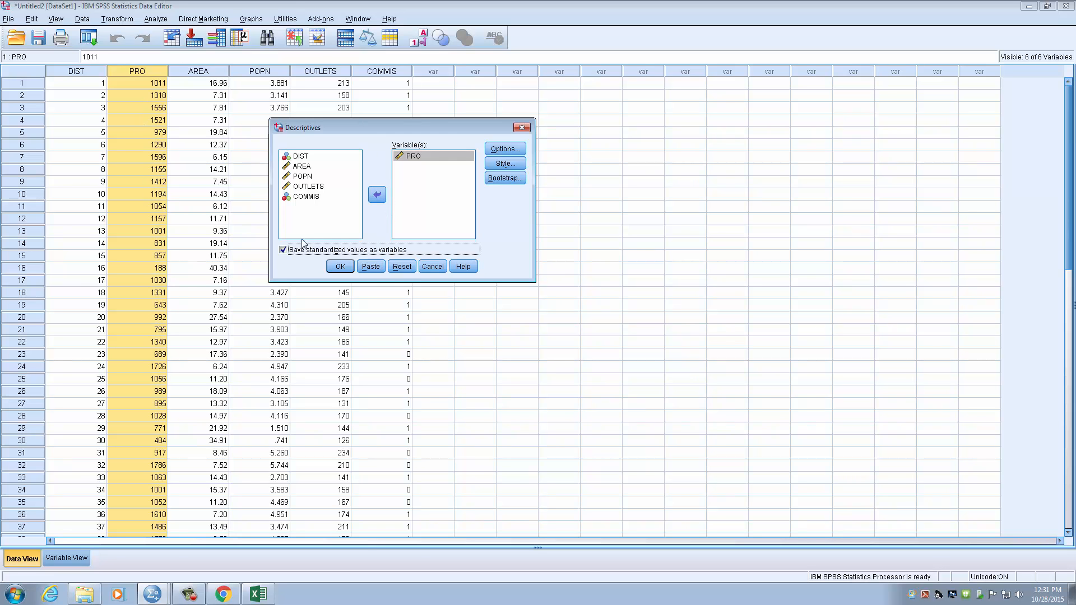
pyautogui.click(340, 268)
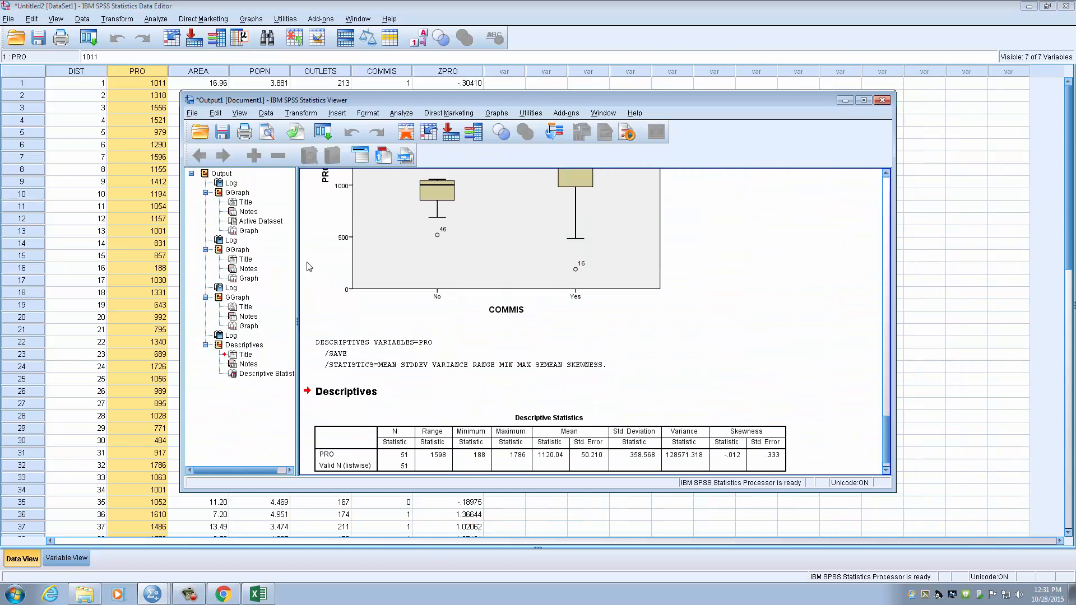
pyautogui.scroll(-1, 369, 265)
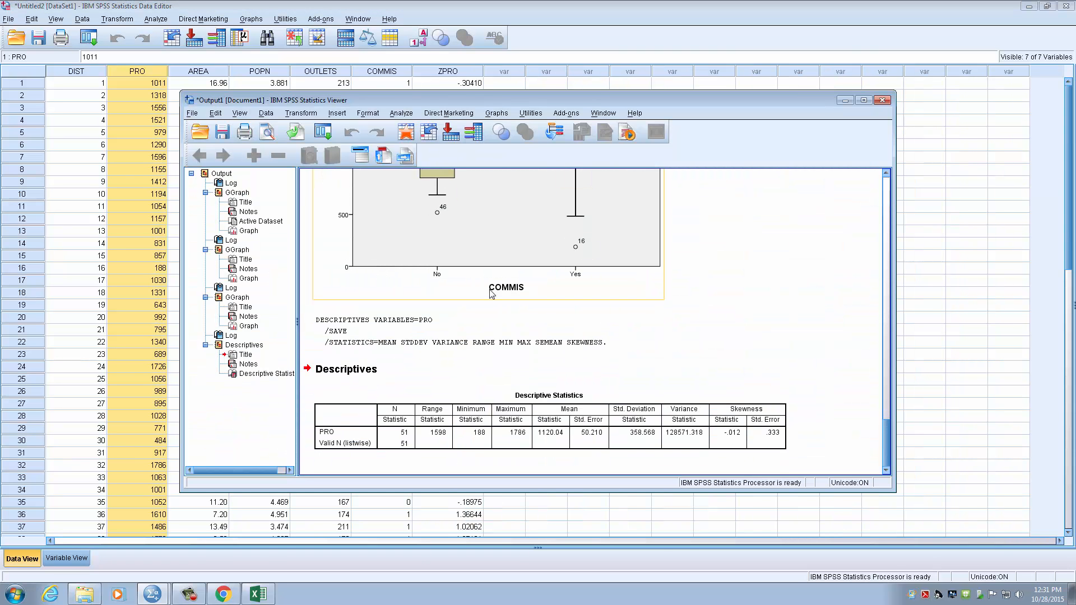
pyautogui.click(761, 436)
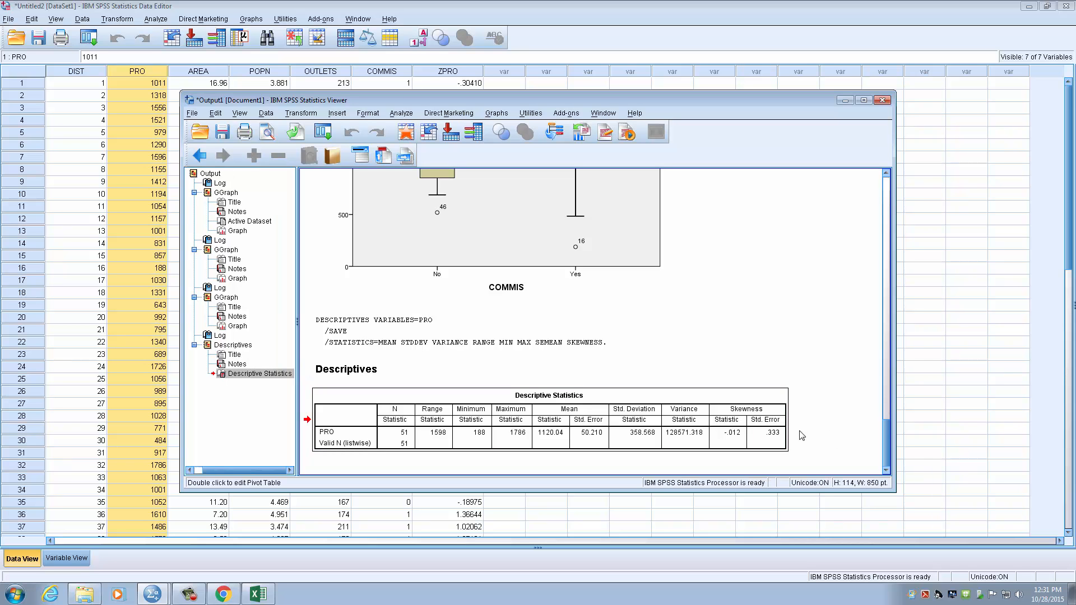
# Step: Inspect the standardized PRO scores in the ZPRO column, comparing them with the descriptive statistics output
pyautogui.click(845, 101)
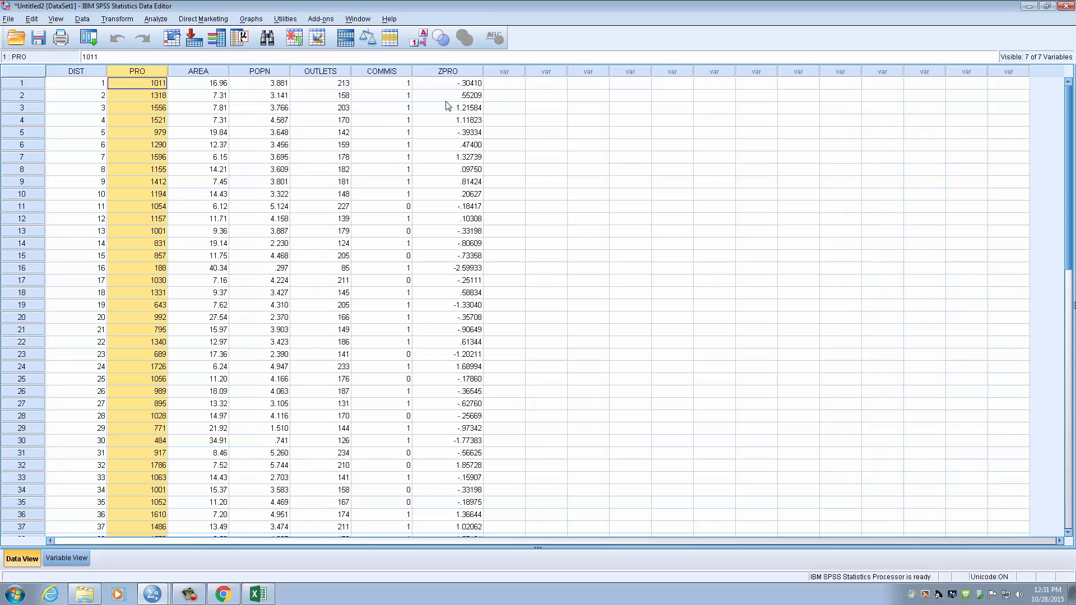
pyautogui.click(457, 72)
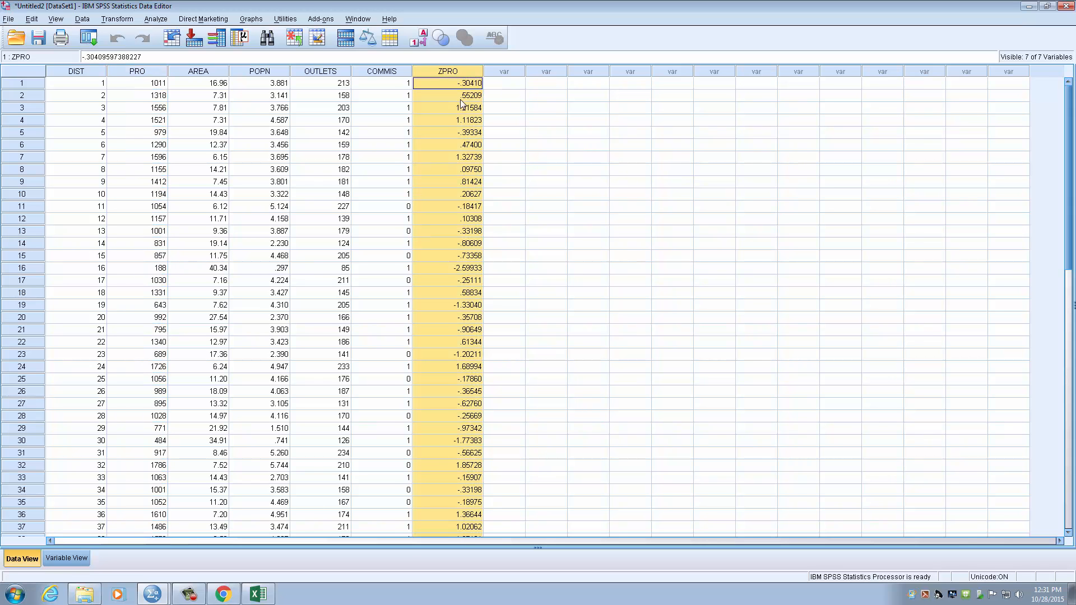
pyautogui.click(565, 169)
pyautogui.click(463, 75)
pyautogui.click(396, 281)
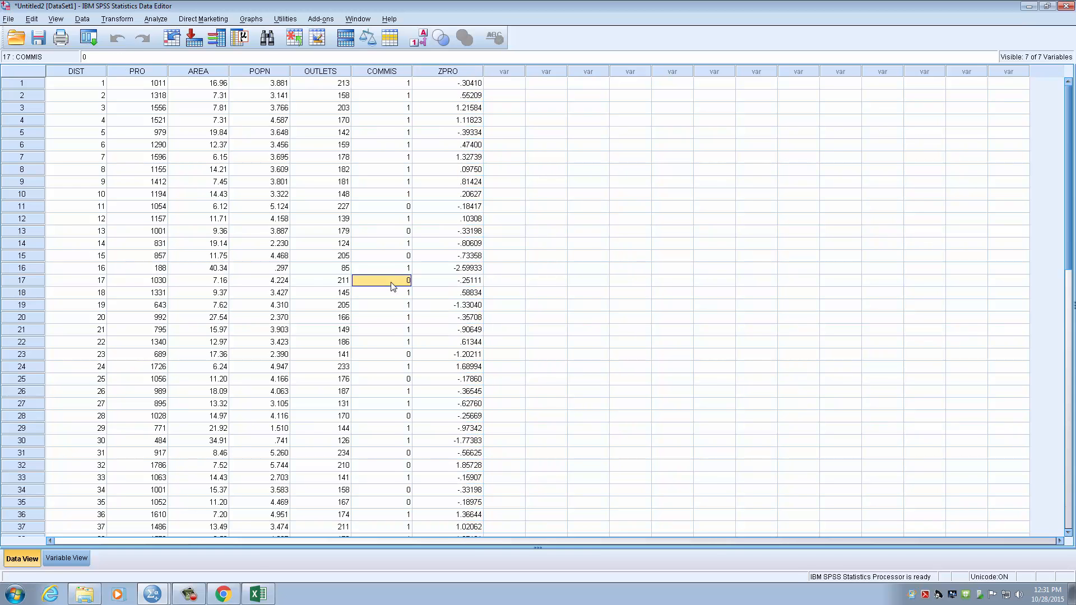
pyautogui.click(153, 593)
pyautogui.click(153, 550)
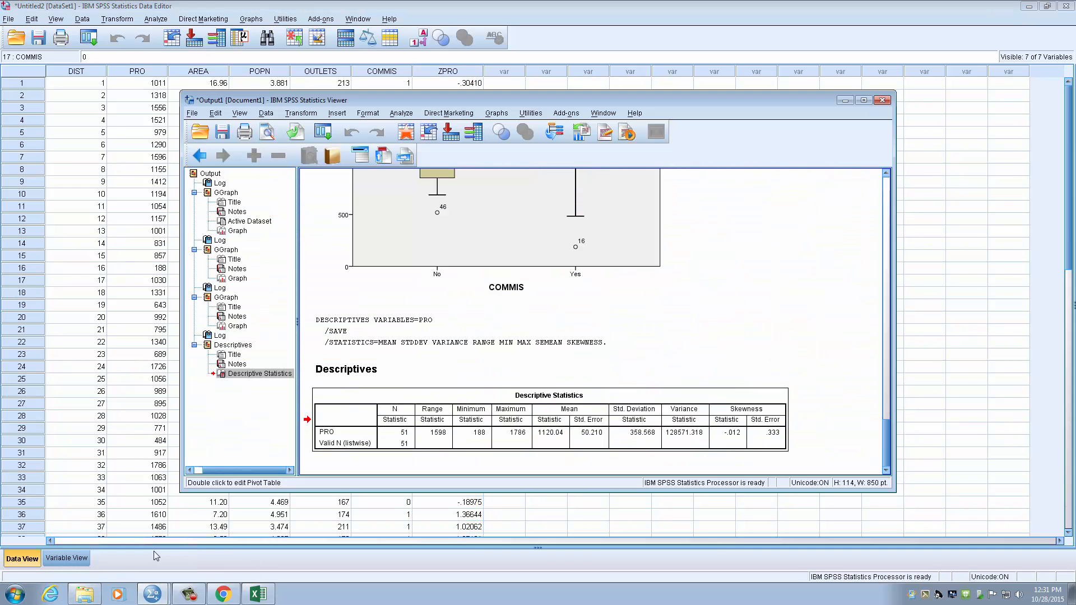
# Step: Set up a Descriptives analysis with PRO and AREA as its variables
pyautogui.click(154, 20)
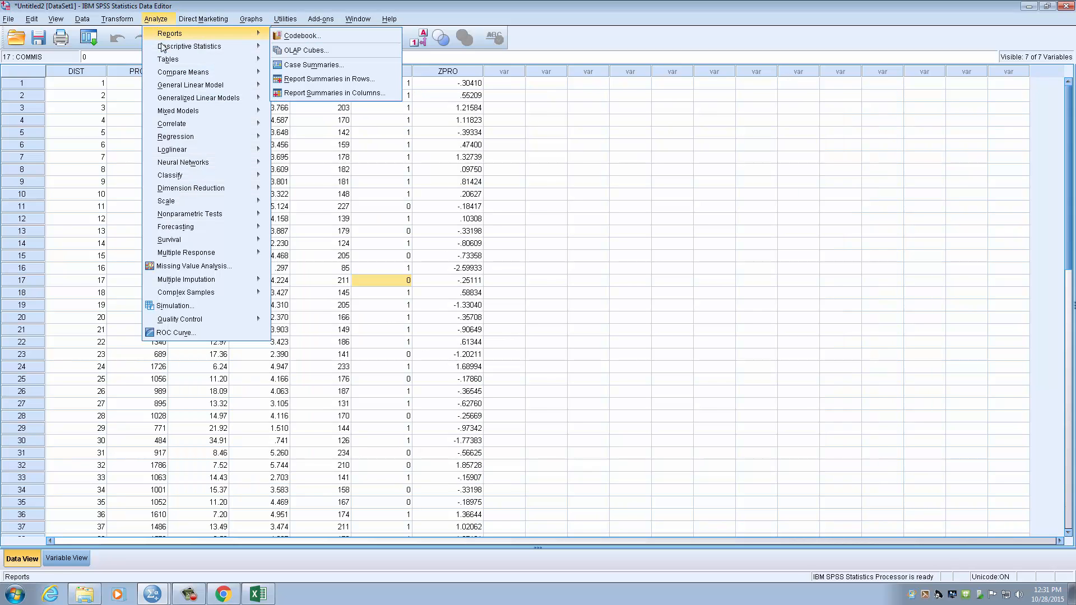
pyautogui.moveTo(163, 50)
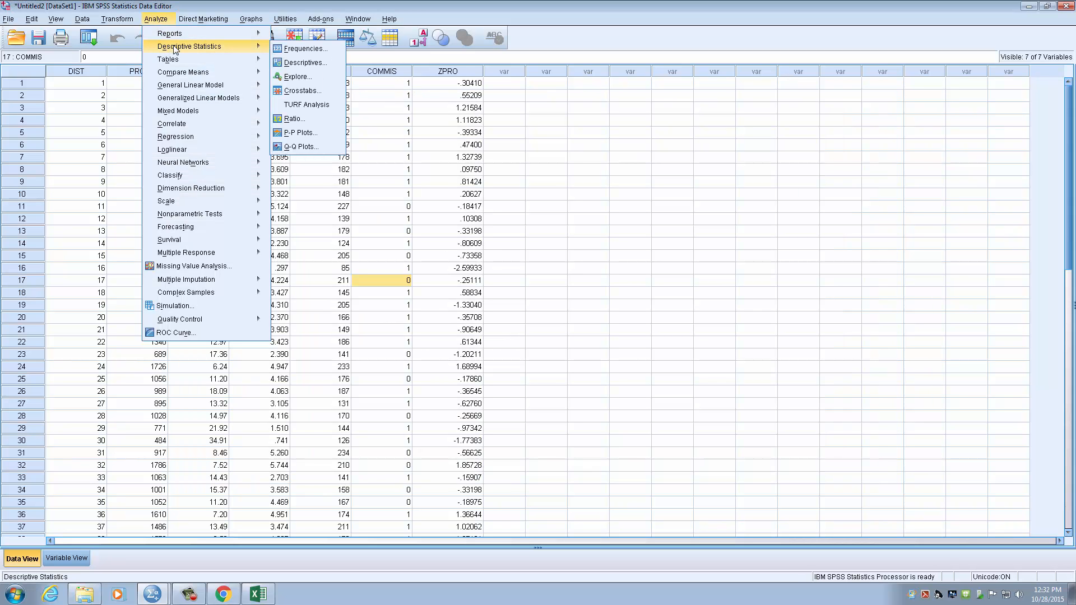
pyautogui.click(310, 65)
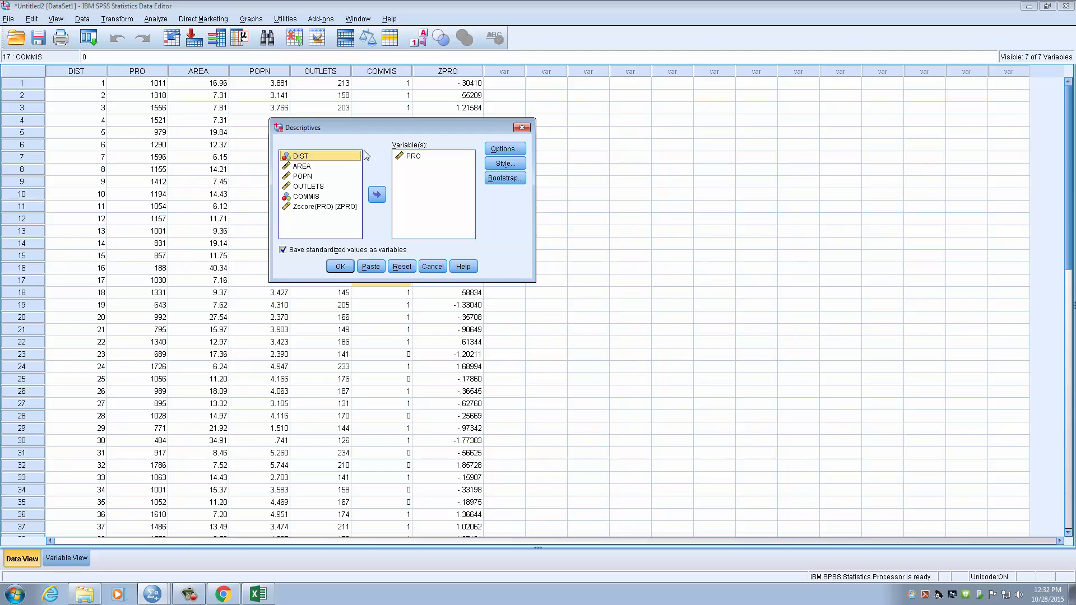
pyautogui.click(324, 168)
pyautogui.click(415, 157)
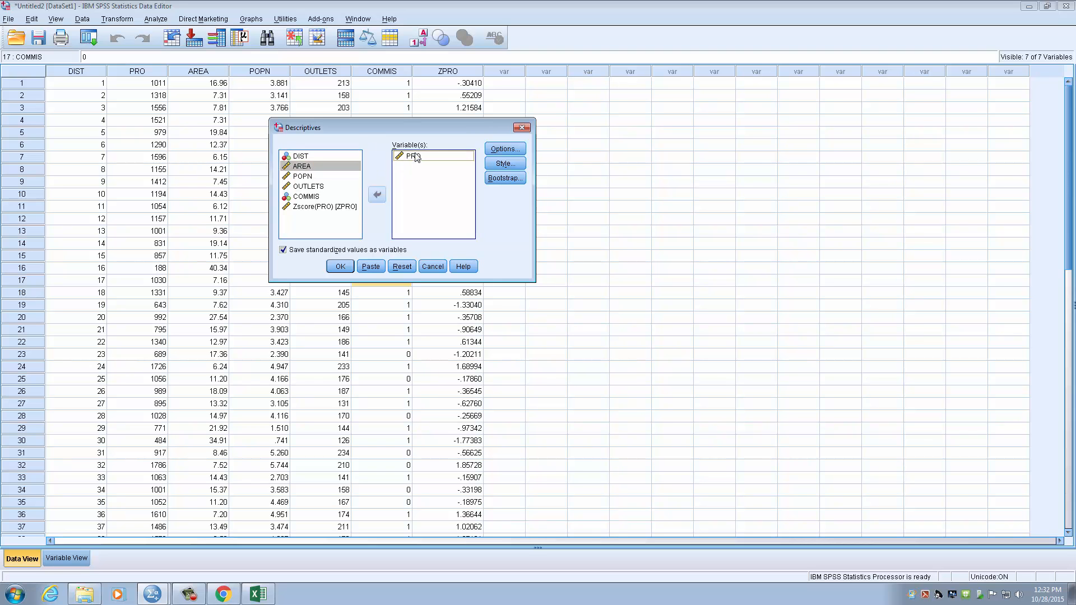
pyautogui.click(377, 197)
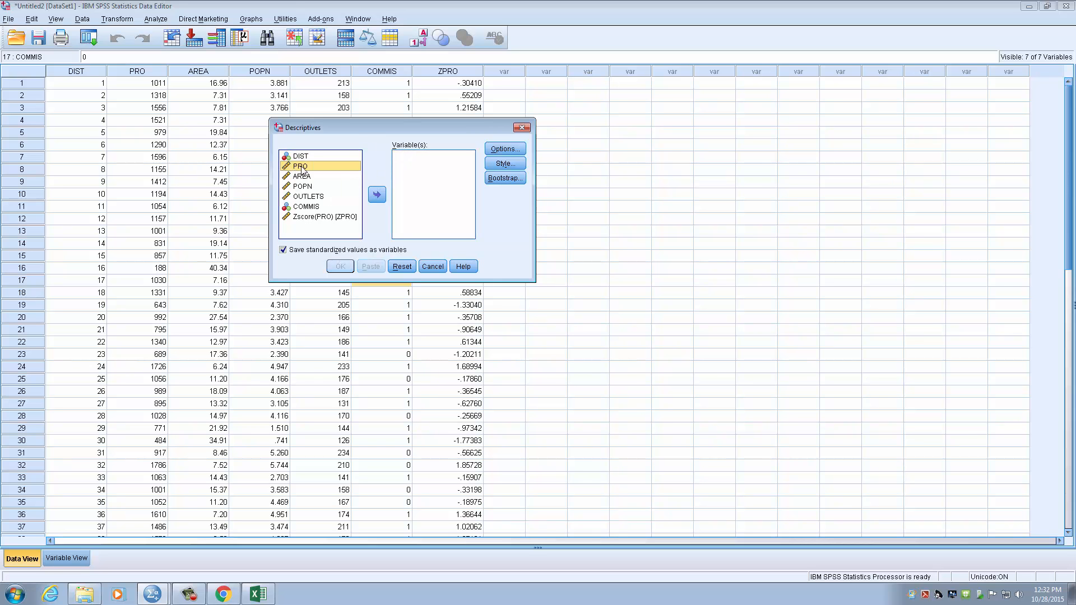
pyautogui.click(377, 195)
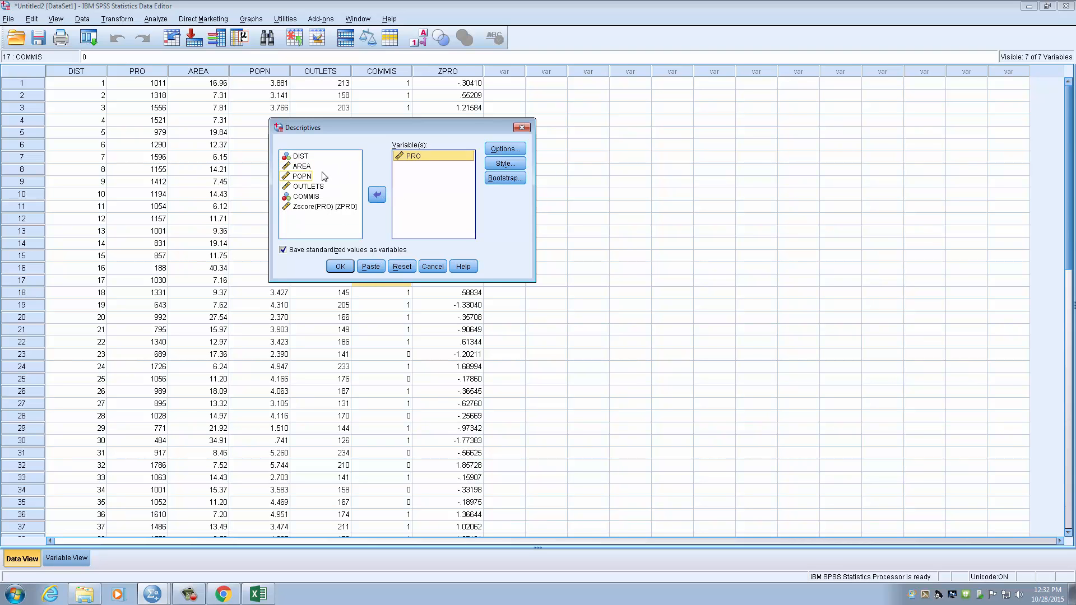
pyautogui.click(377, 194)
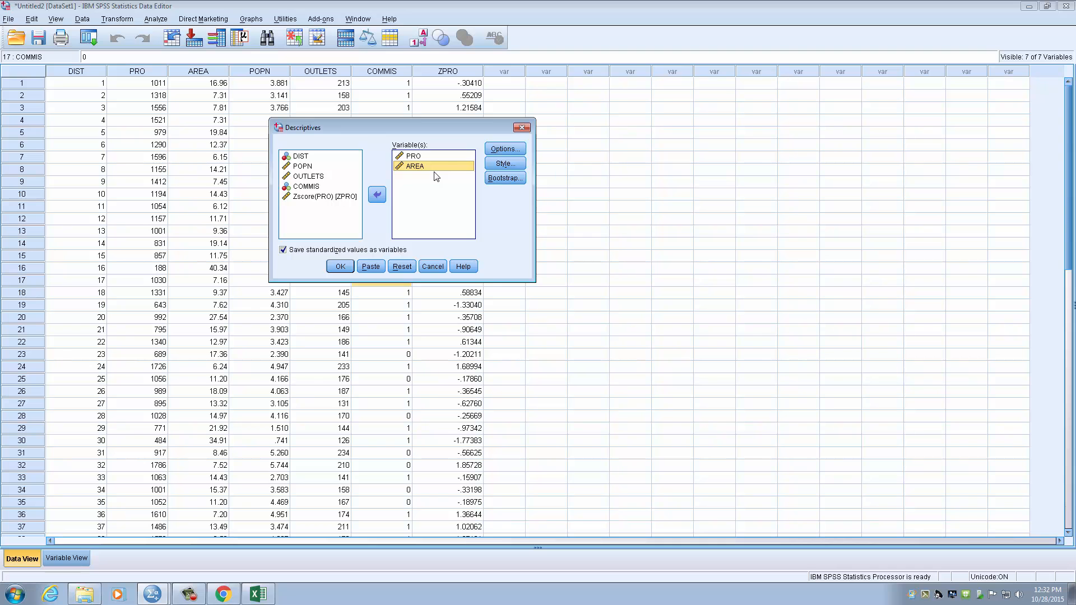
# Step: Exclude S.E. mean, maximum and range from the statistics and run the Descriptives analysis for PRO and AREA
pyautogui.click(505, 149)
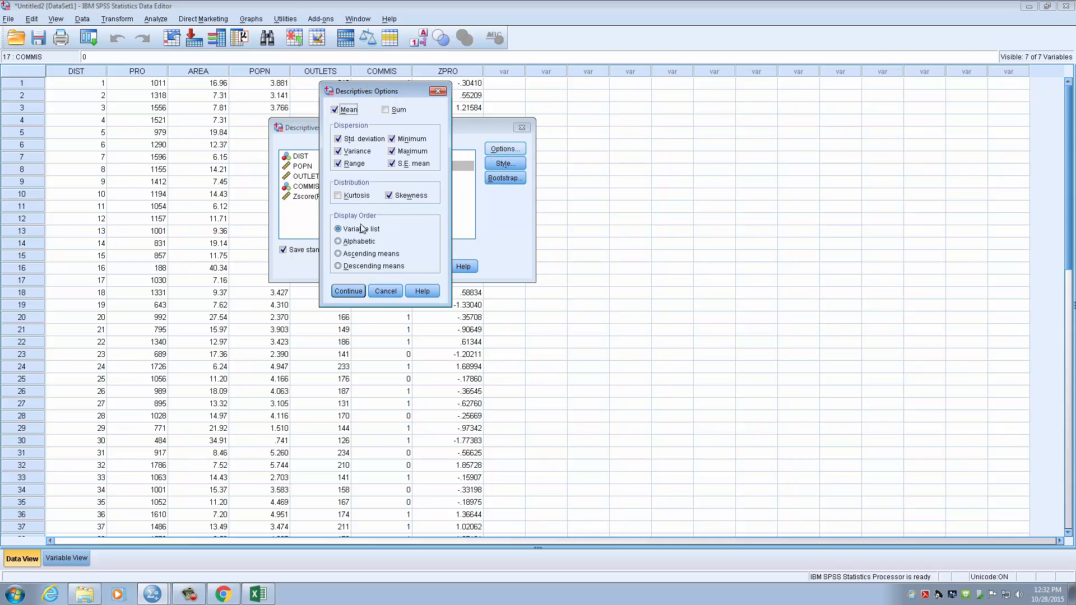
pyautogui.click(391, 163)
pyautogui.click(391, 152)
pyautogui.click(349, 166)
pyautogui.click(349, 292)
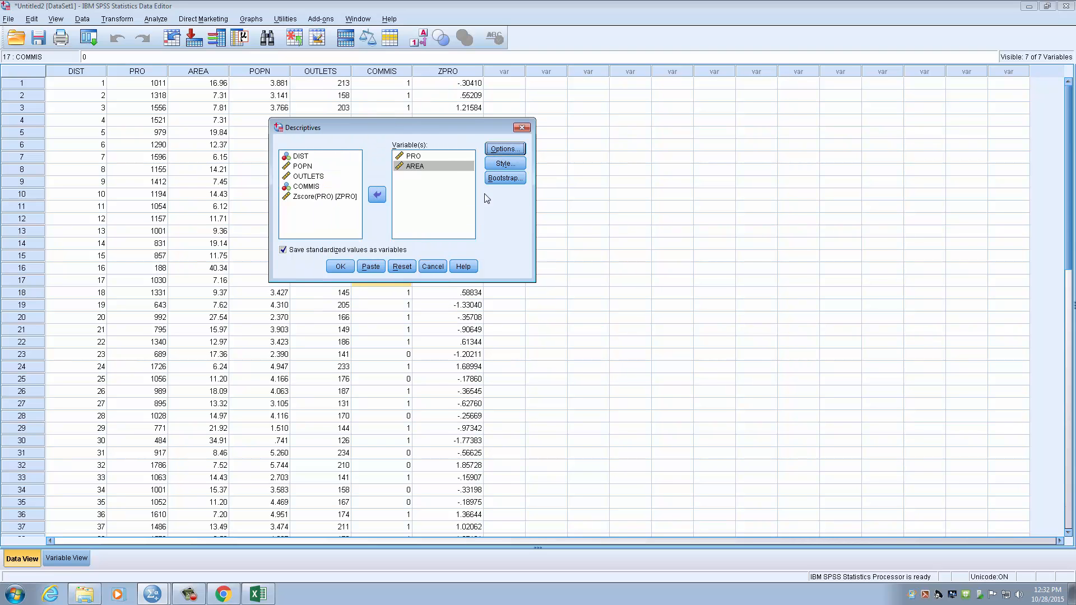
pyautogui.click(342, 267)
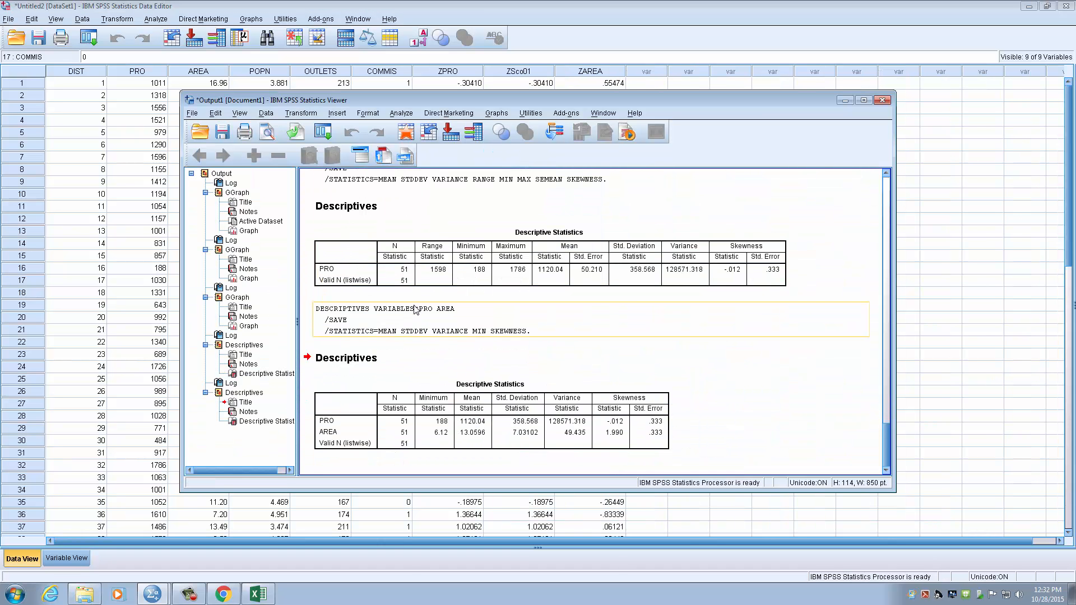
# Step: Review the PRO and AREA descriptives in the output, and examine the PRO column values in the dataset
pyautogui.click(329, 429)
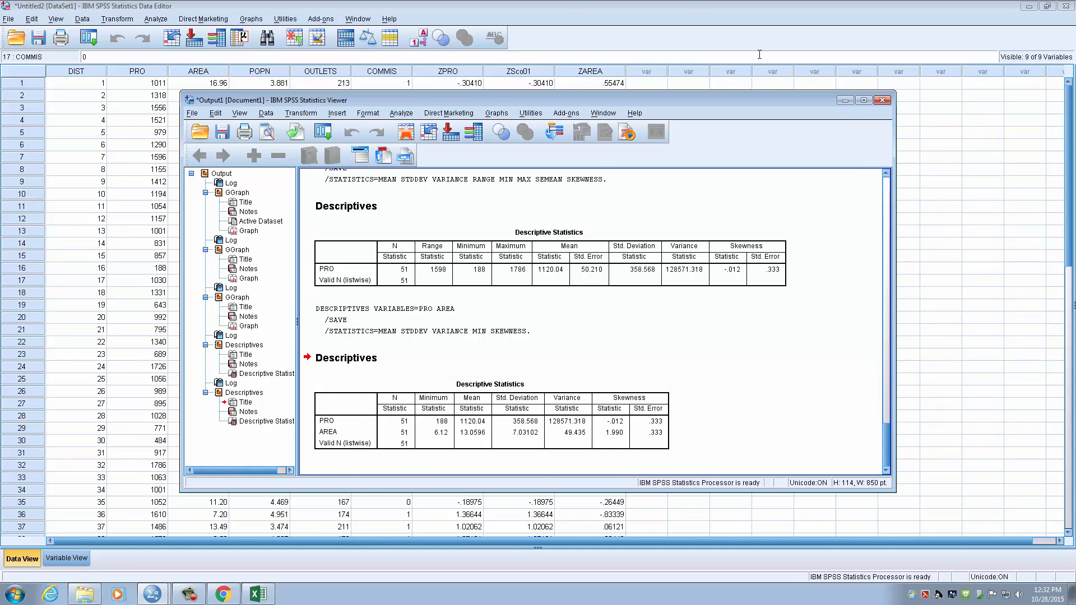
pyautogui.click(845, 100)
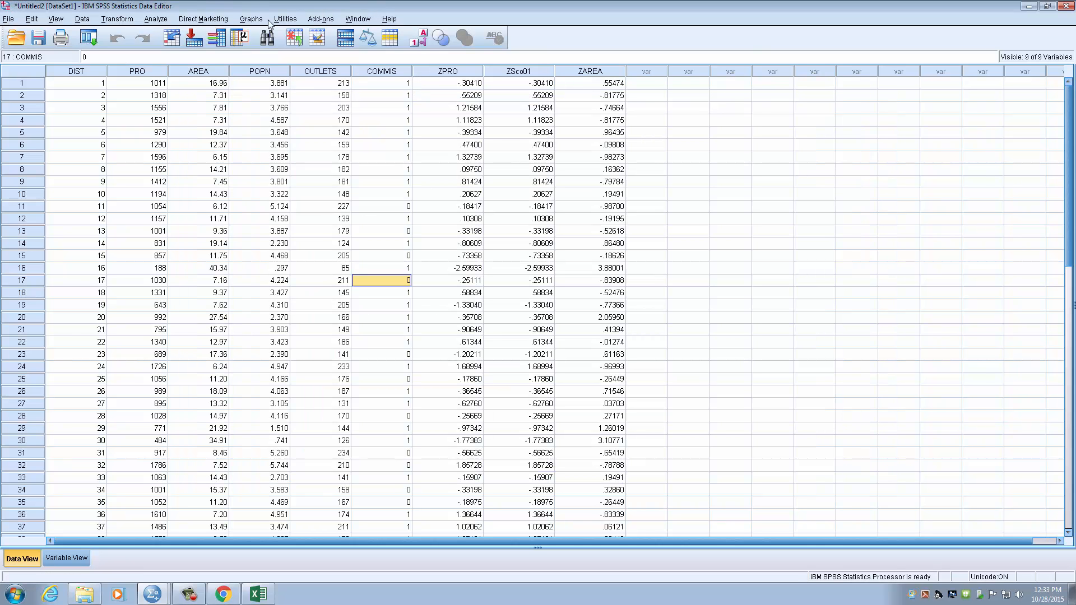
pyautogui.click(144, 73)
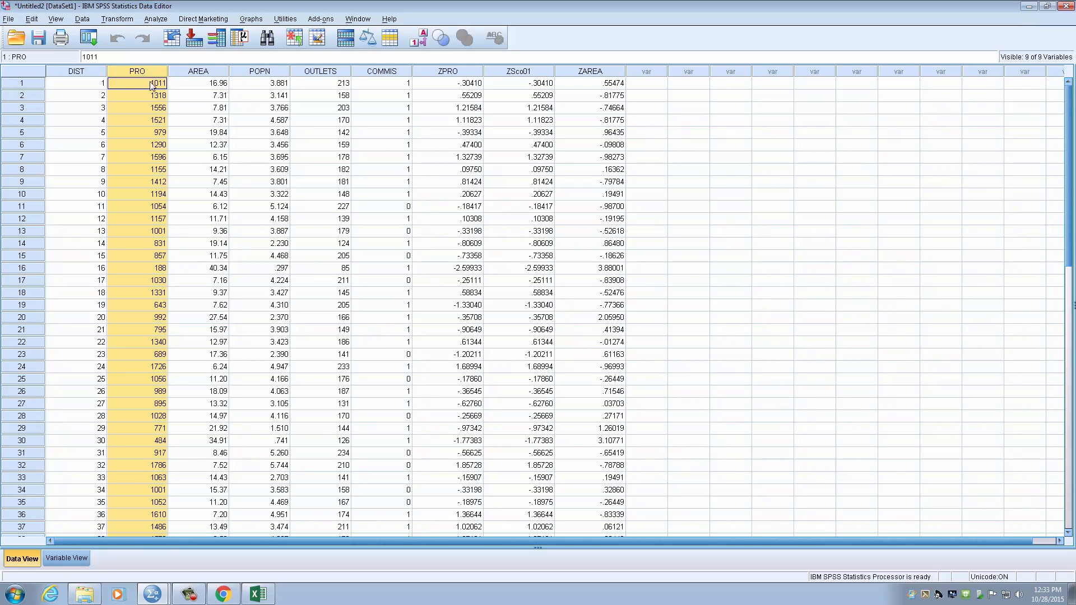
pyautogui.click(156, 96)
pyautogui.press('Down')
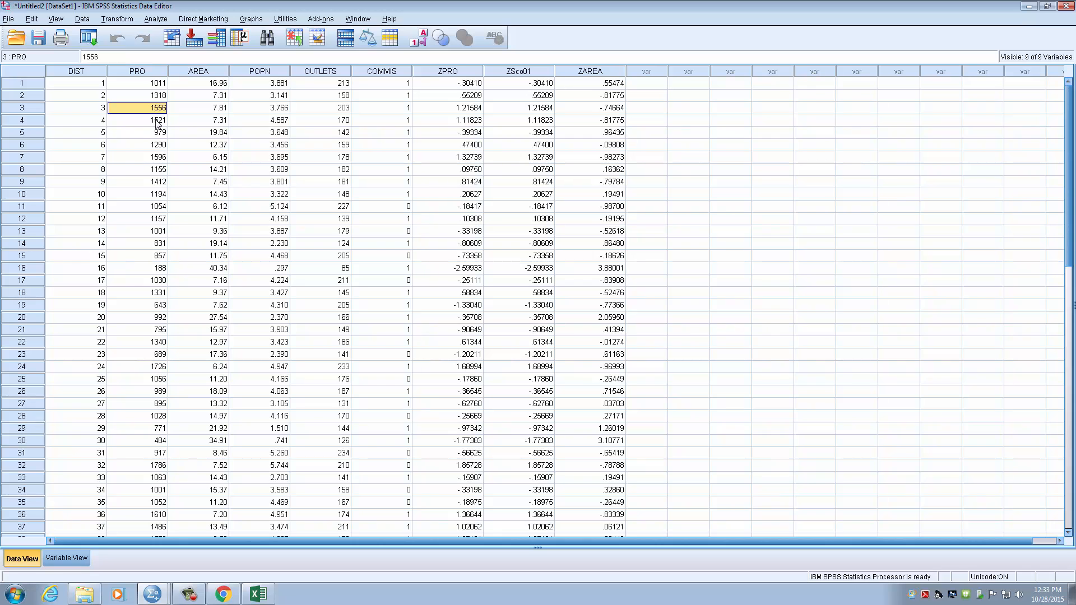
pyautogui.click(155, 96)
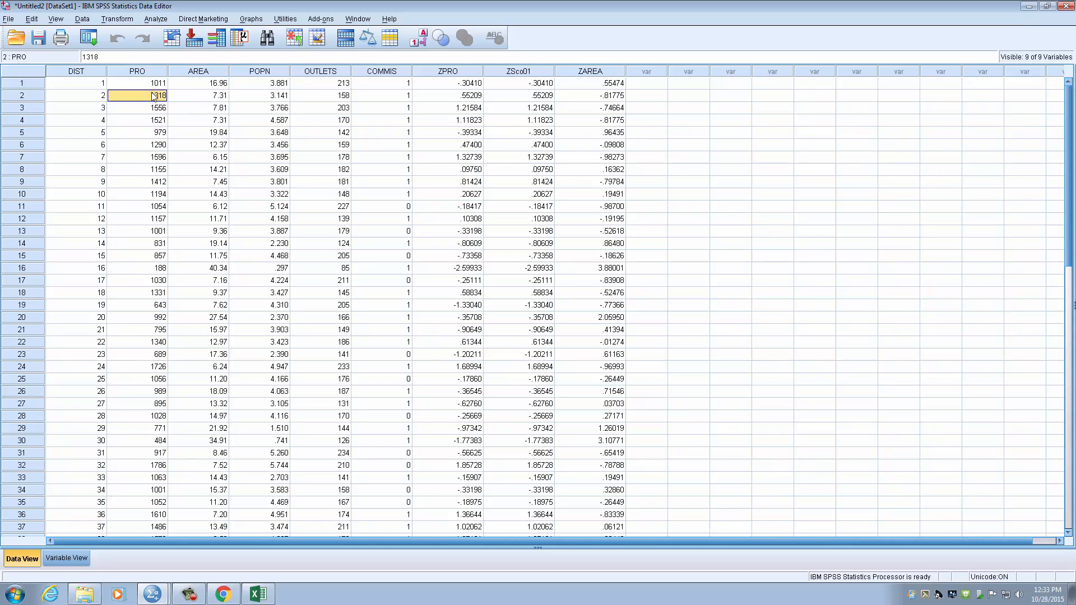
pyautogui.click(156, 83)
pyautogui.click(163, 72)
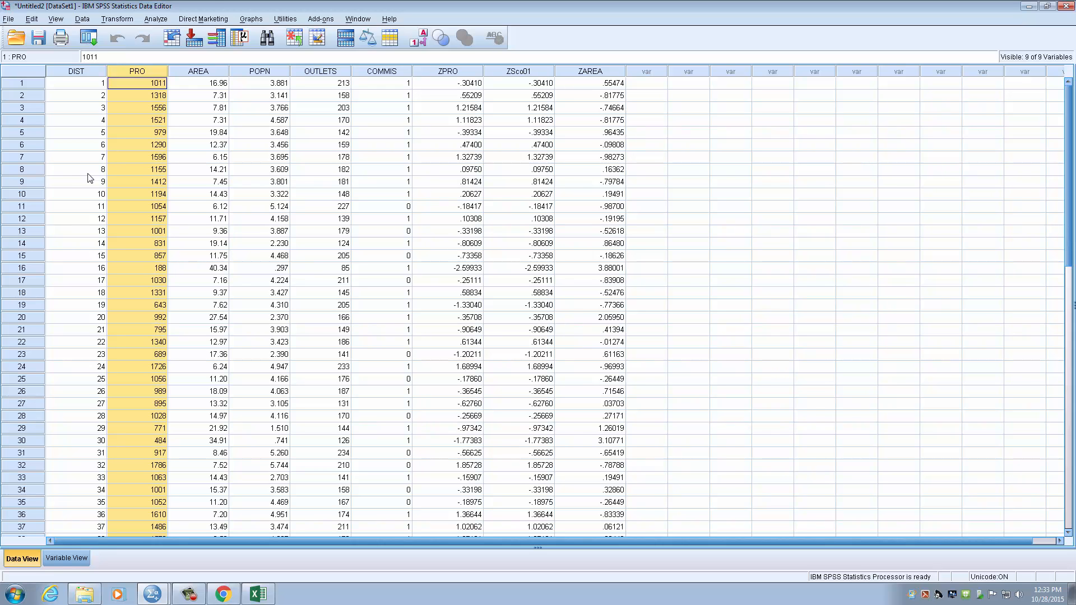
pyautogui.click(162, 20)
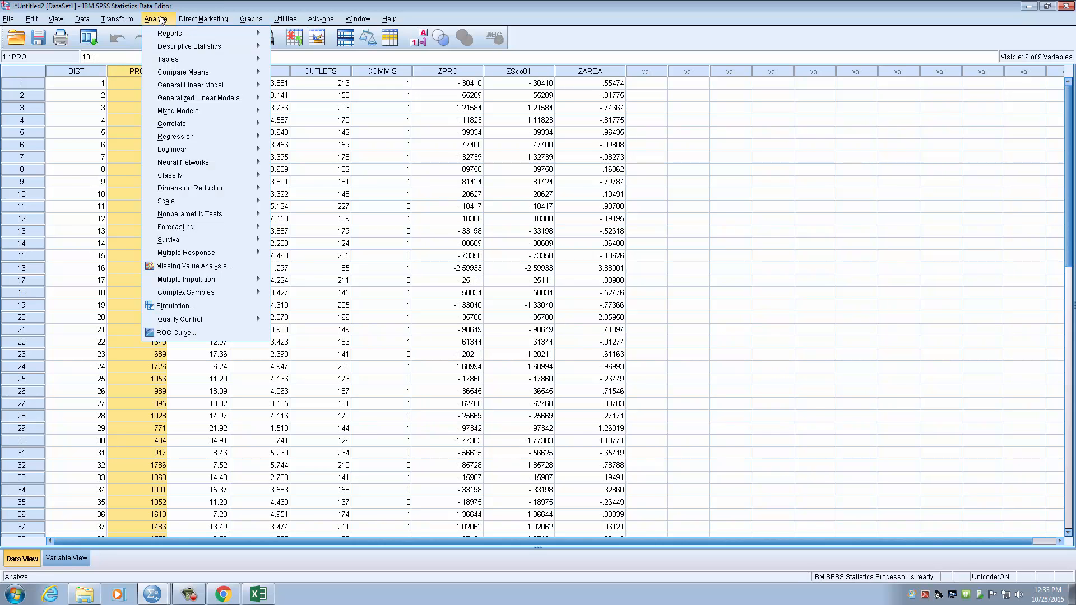
pyautogui.moveTo(261, 46)
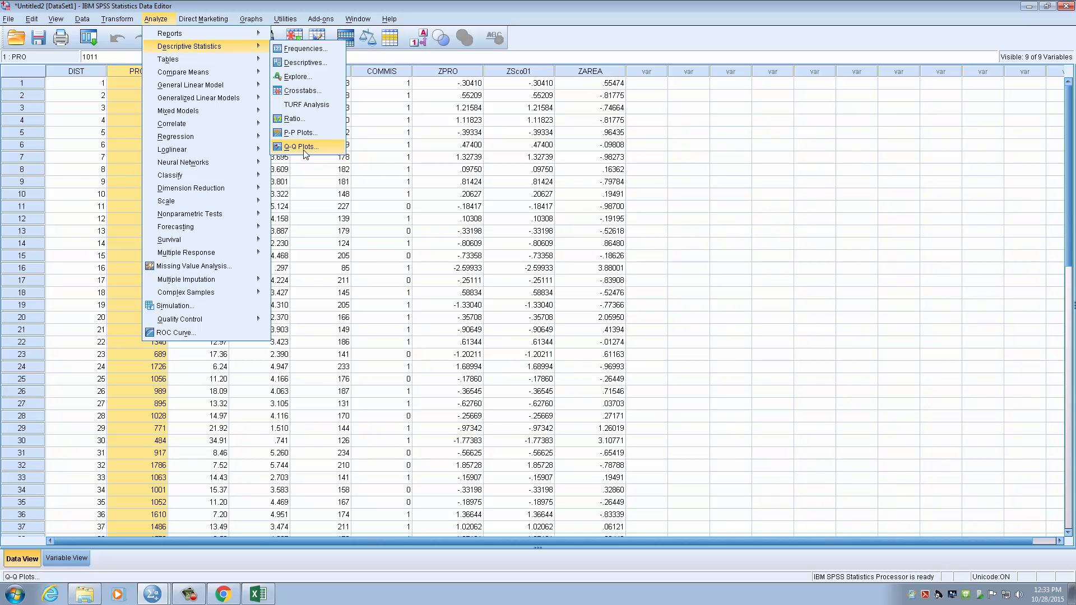
pyautogui.press('super+plus')
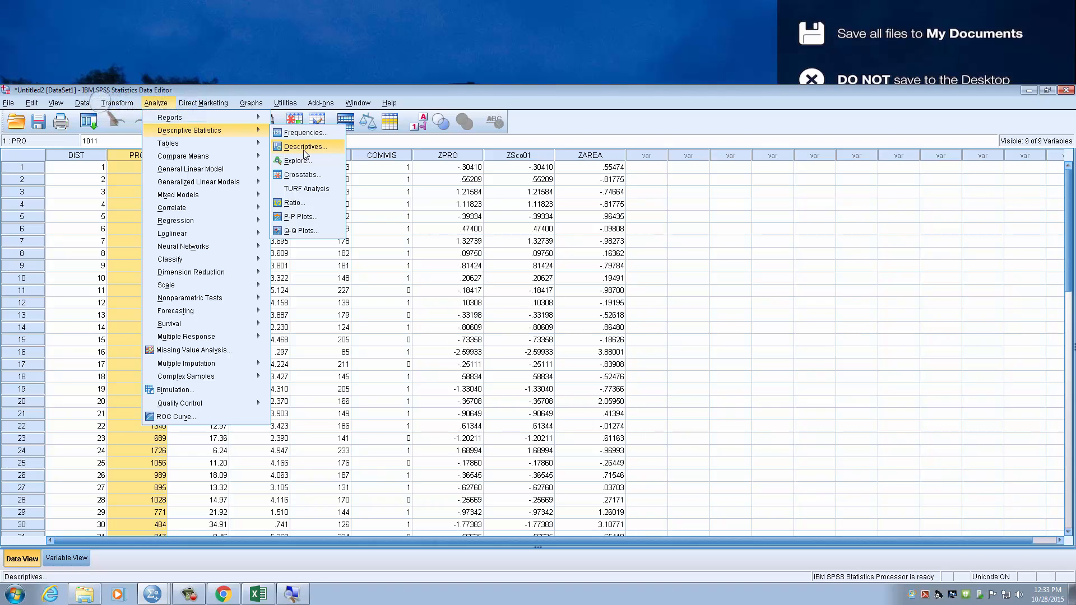
pyautogui.click(297, 597)
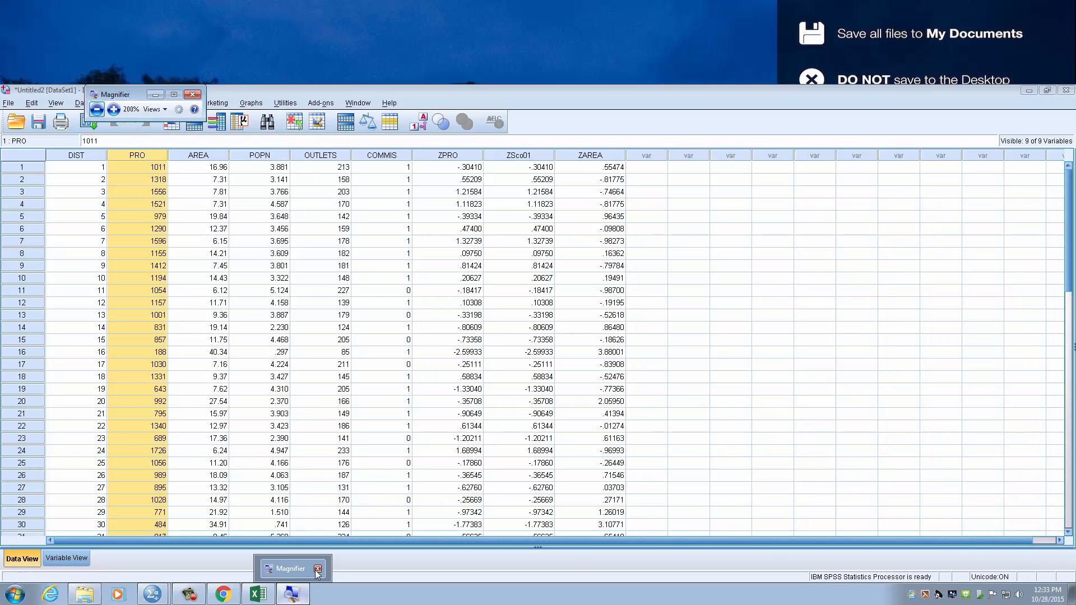
pyautogui.click(192, 95)
# Step: Set up a Q-Q plot with PRO as the variable
pyautogui.click(156, 19)
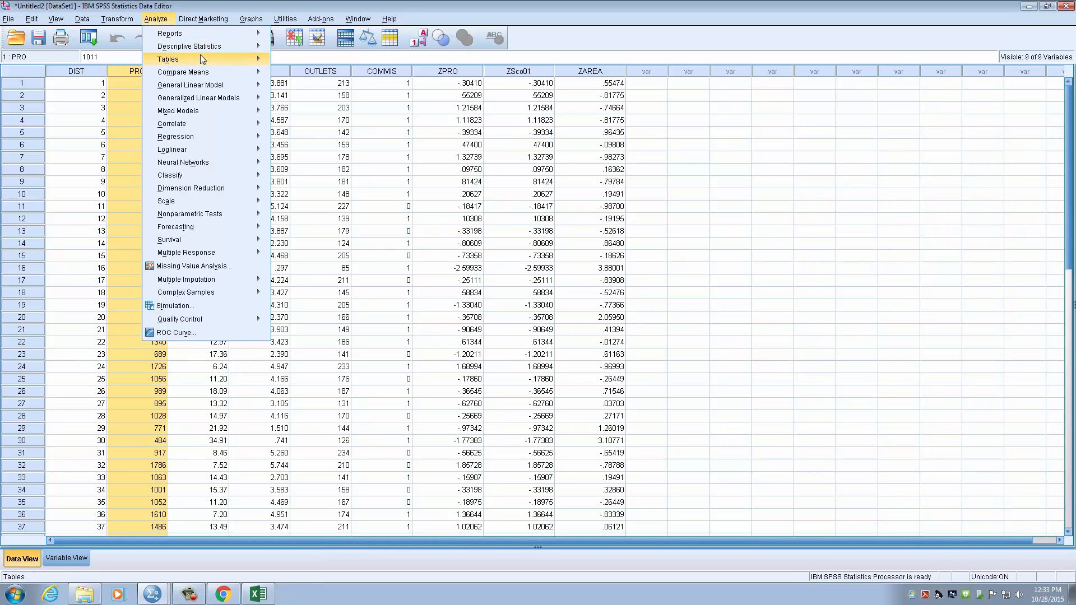
pyautogui.moveTo(190, 46)
pyautogui.click(303, 146)
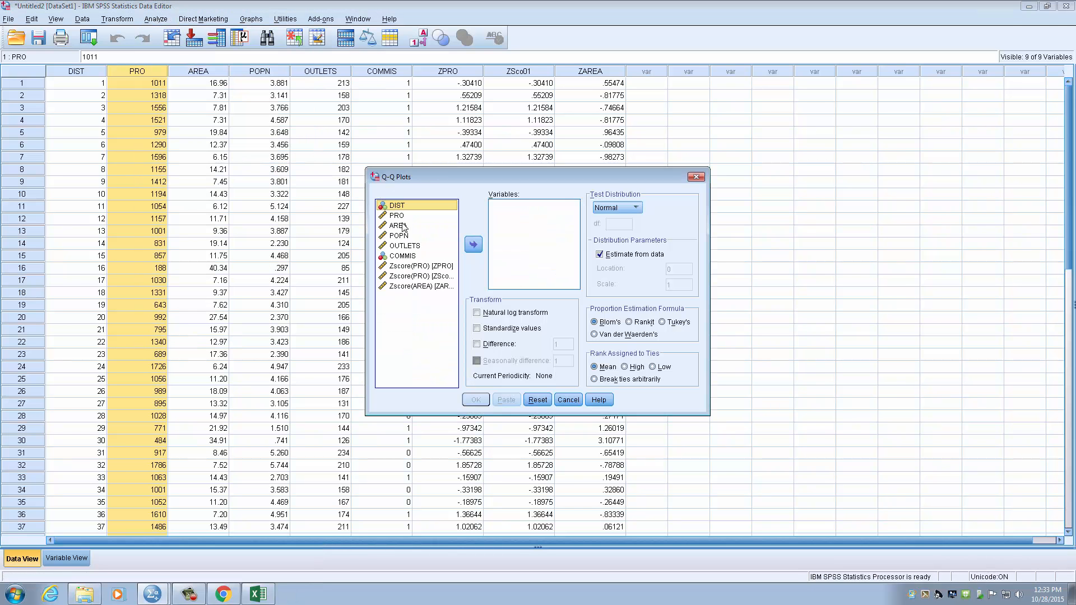
pyautogui.moveTo(438, 173); pyautogui.dragTo(353, 126)
pyautogui.click(315, 169)
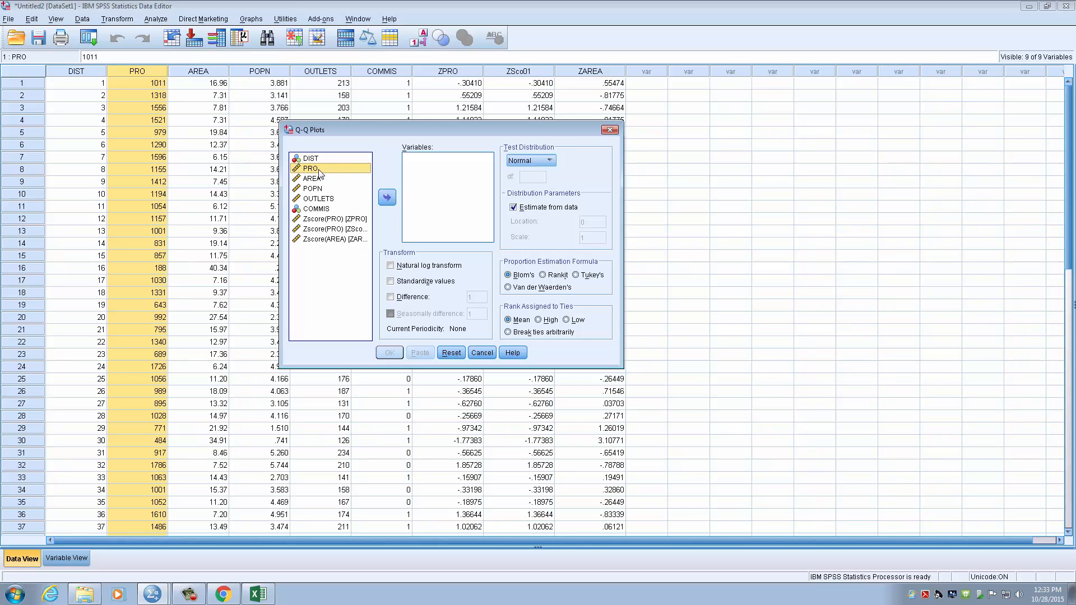
pyautogui.click(388, 198)
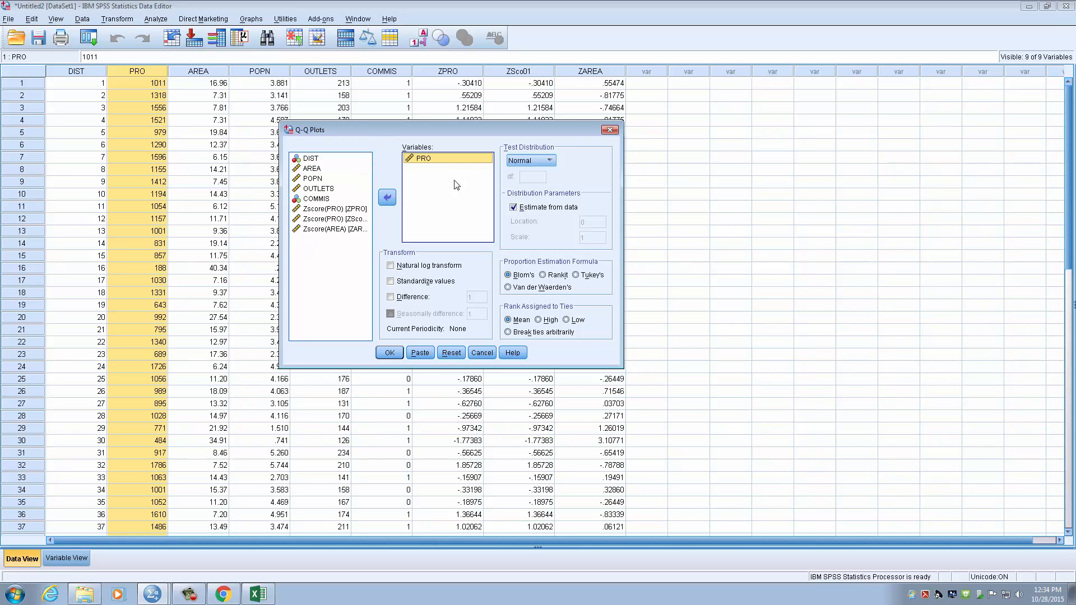
# Step: Use Normal as the test distribution with parameters estimated from the data, and generate the Q-Q plot of PRO
pyautogui.click(530, 161)
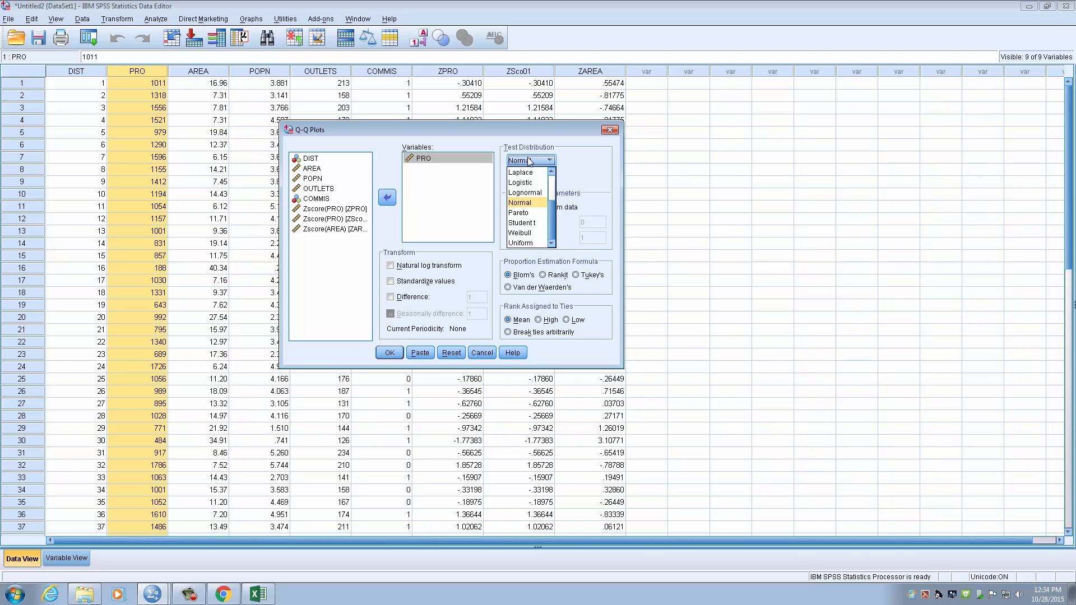
pyautogui.click(530, 161)
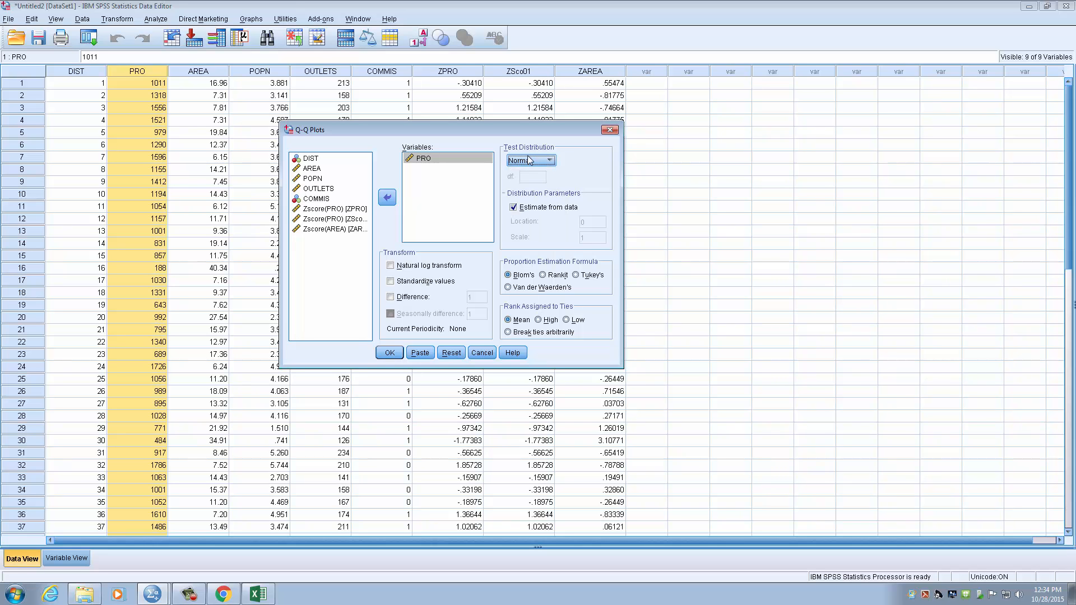
pyautogui.click(530, 161)
pyautogui.click(527, 202)
pyautogui.click(524, 163)
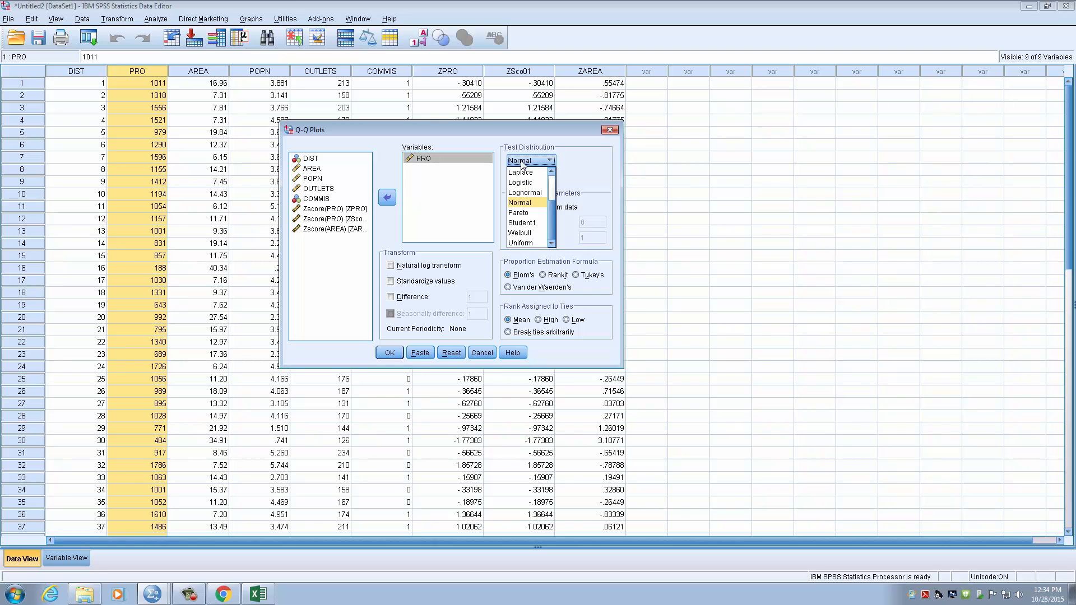
pyautogui.click(523, 204)
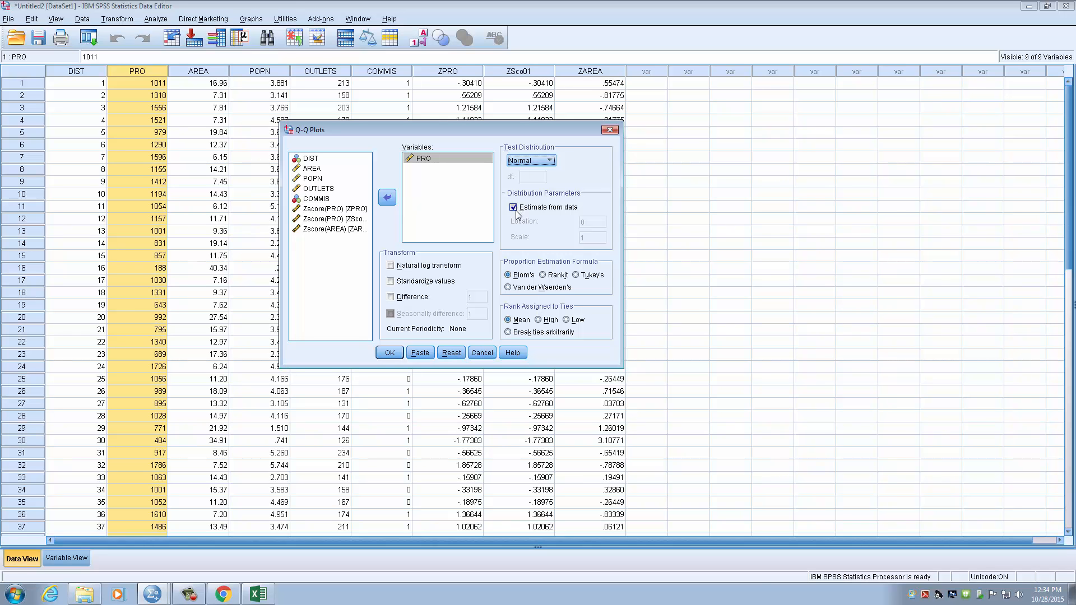
pyautogui.click(513, 207)
pyautogui.click(514, 208)
pyautogui.click(390, 353)
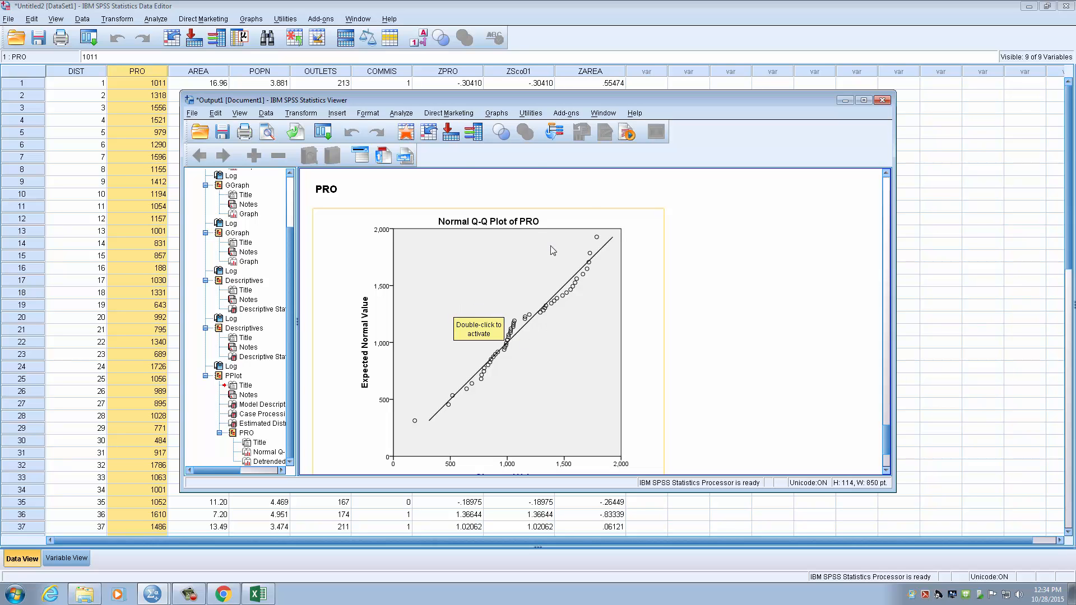
# Step: Examine the normal and detrended Q-Q plots of PRO in the output, and return to the dataset
pyautogui.scroll(-5, 551, 245)
pyautogui.scroll(3, 535, 269)
pyautogui.scroll(1, 536, 264)
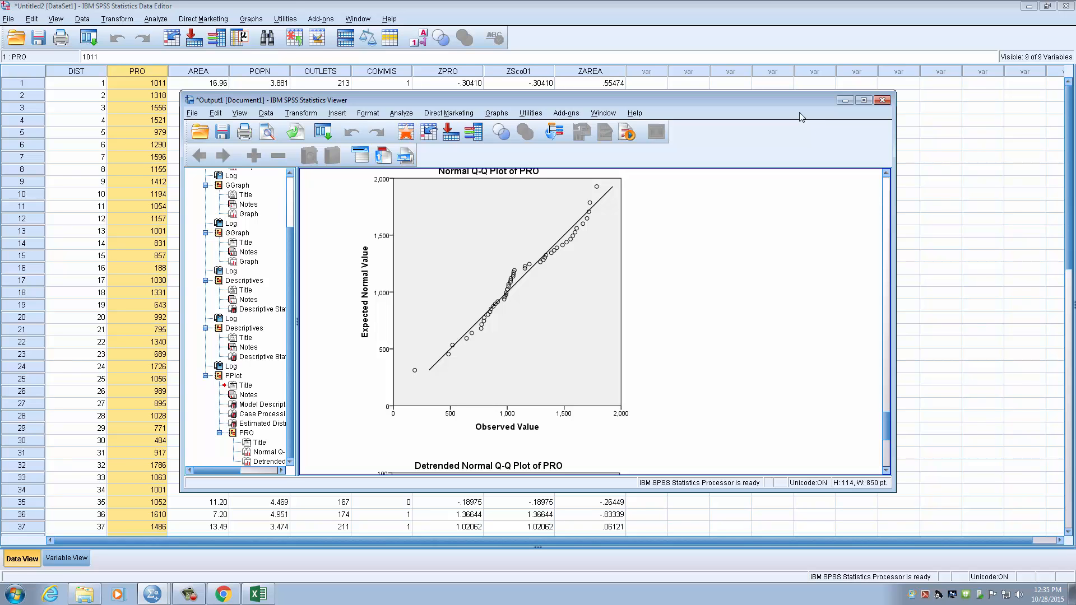
pyautogui.click(843, 100)
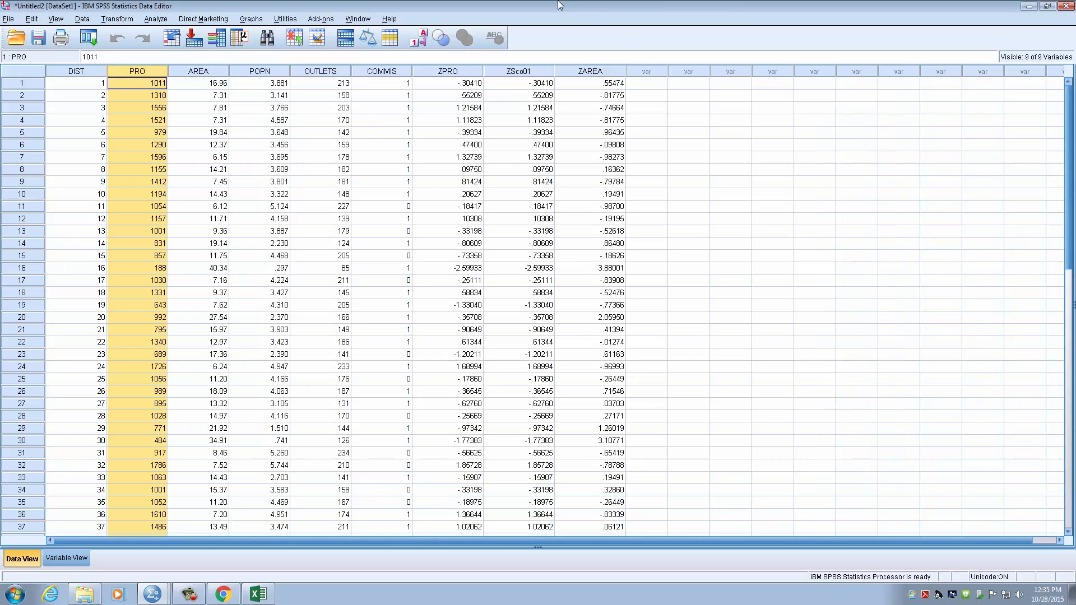
# Step: Review the earlier PRO and AREA descriptive statistics in the output, and return to the dataset
pyautogui.click(152, 593)
pyautogui.click(151, 549)
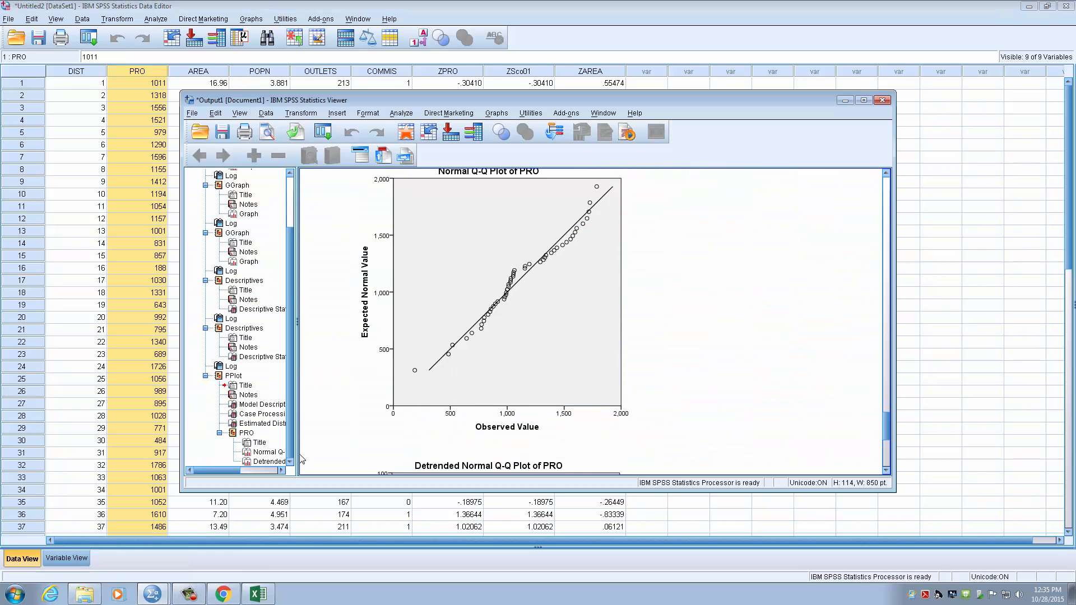
pyautogui.scroll(15, 505, 341)
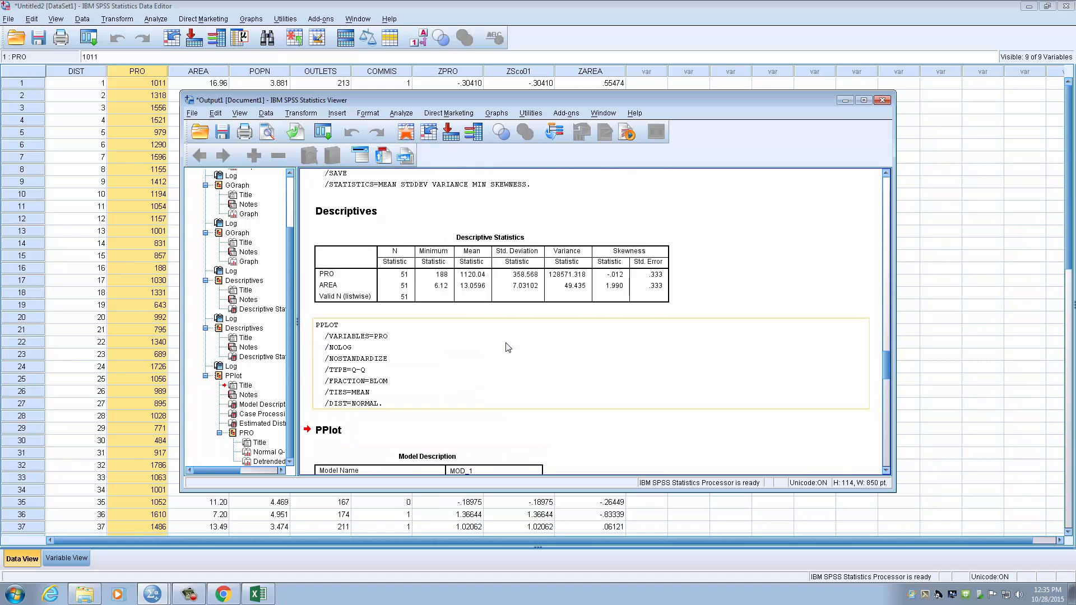
pyautogui.scroll(3, 508, 348)
pyautogui.scroll(3, 508, 348)
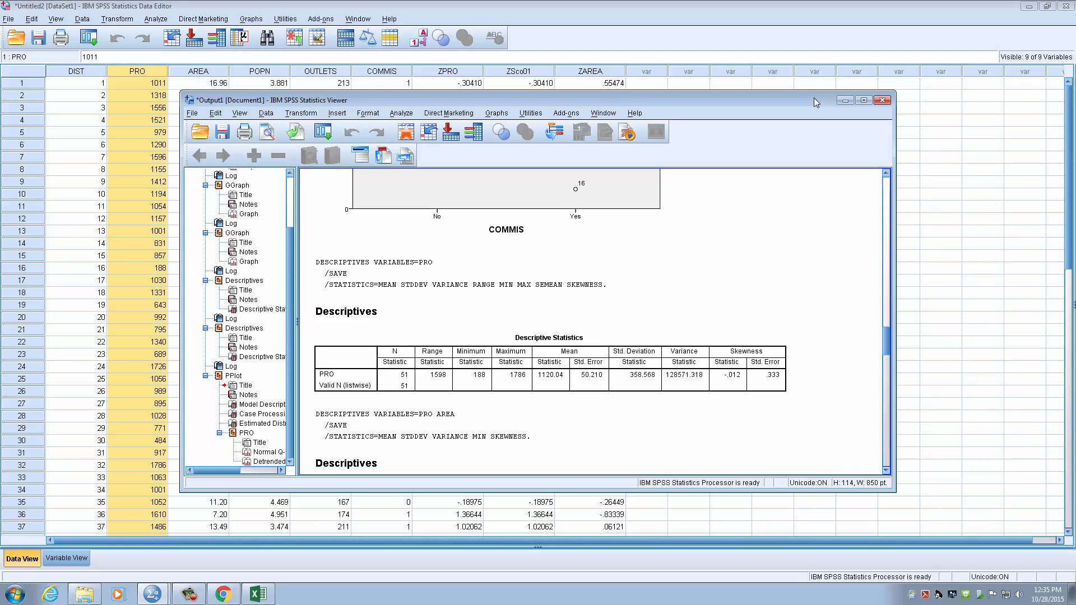
pyautogui.click(846, 100)
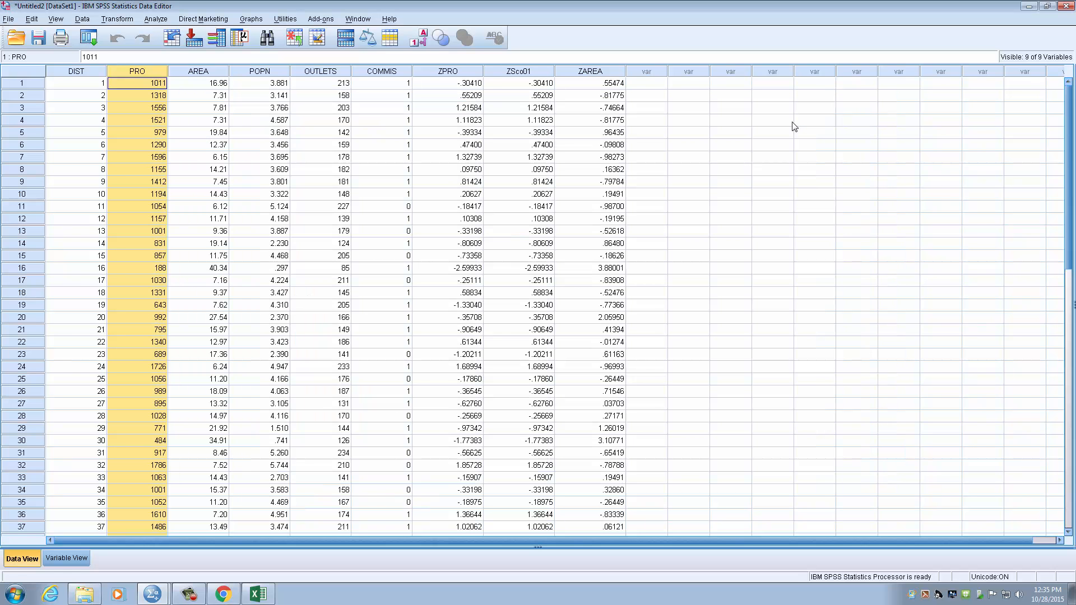
# Step: Open Notepad and write the hypotheses "H0= mu=900" and "H1: mu =/ 900" on separate lines
pyautogui.click(15, 595)
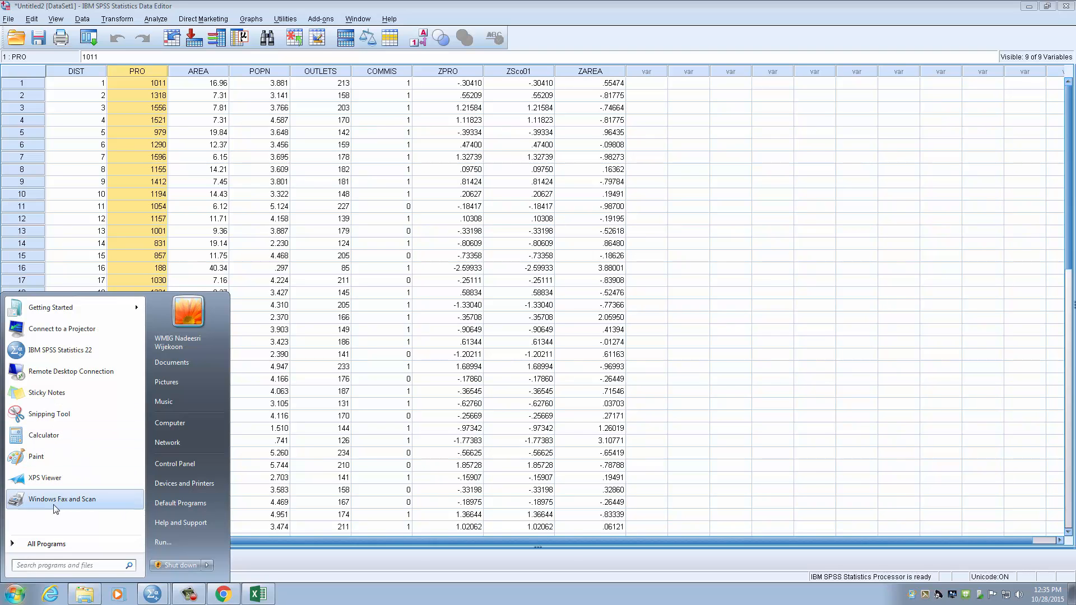
pyautogui.write('note')
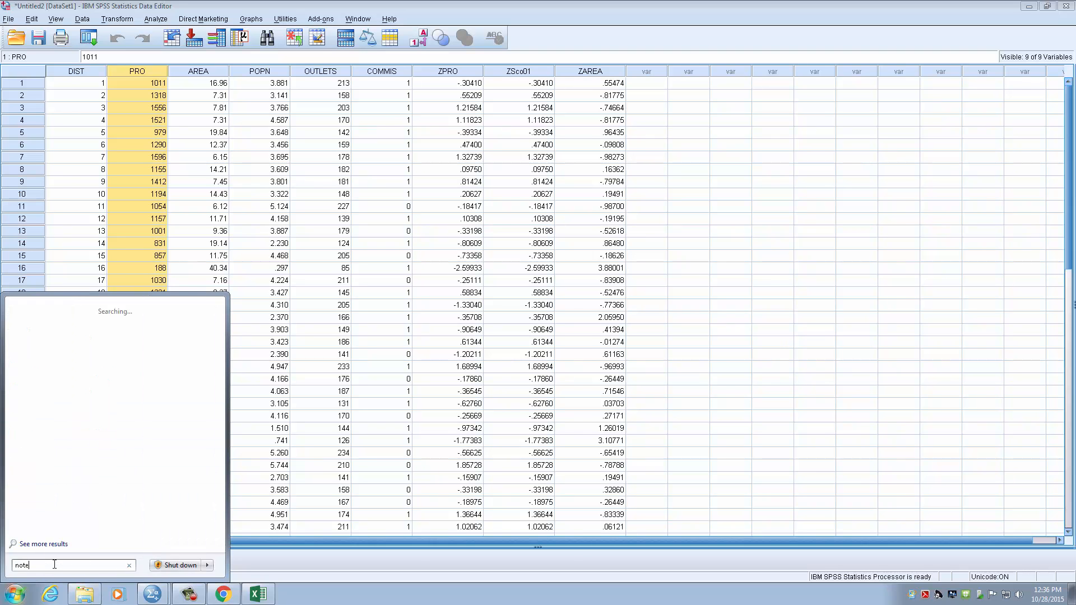
pyautogui.write('pad')
pyautogui.press('Return')
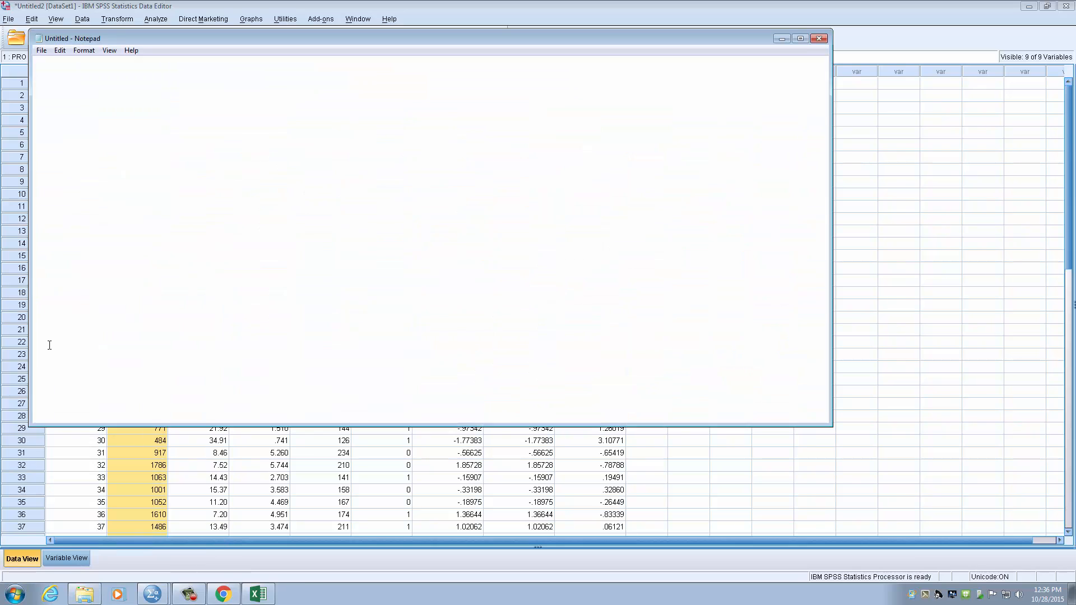
pyautogui.write('H0= ')
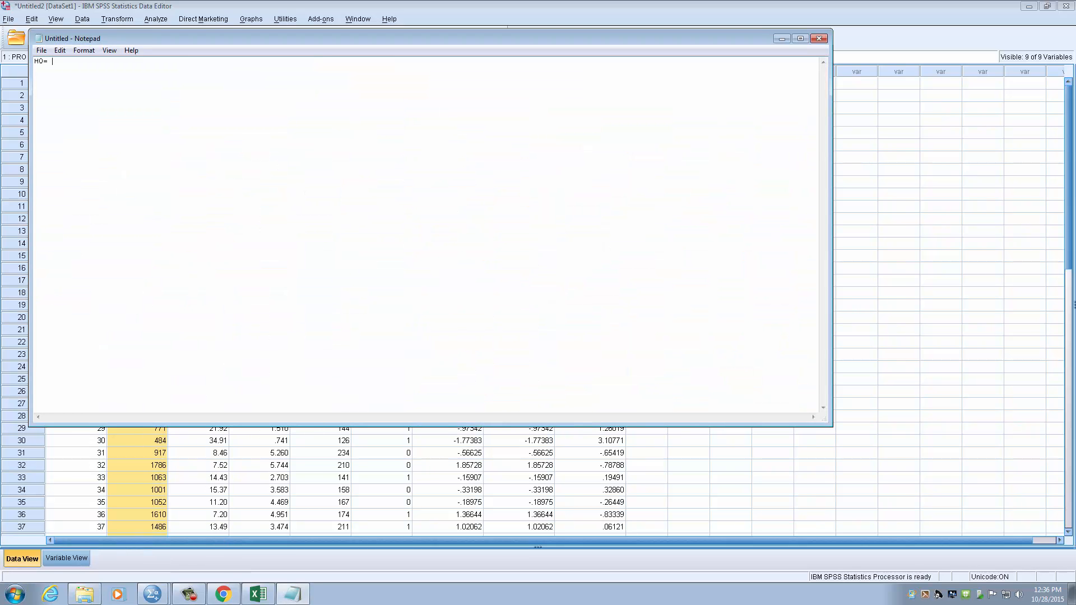
pyautogui.write('mu=')
pyautogui.write('900 H1:')
pyautogui.write(' mu')
pyautogui.write(' =/ 900')
# Step: Enlarge the Notepad font so the two hypothesis lines are easy to read
pyautogui.moveTo(93, 69); pyautogui.dragTo(32, 54)
pyautogui.click(84, 51)
pyautogui.click(92, 71)
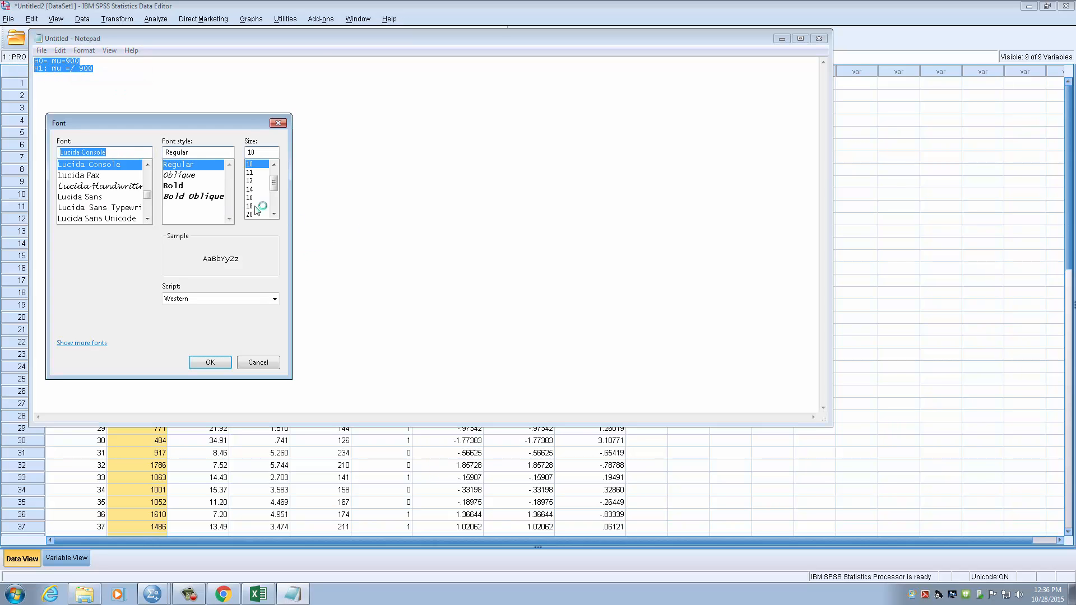
pyautogui.click(267, 215)
pyautogui.click(274, 214)
pyautogui.click(274, 214)
pyautogui.click(257, 214)
pyautogui.click(210, 362)
pyautogui.click(228, 193)
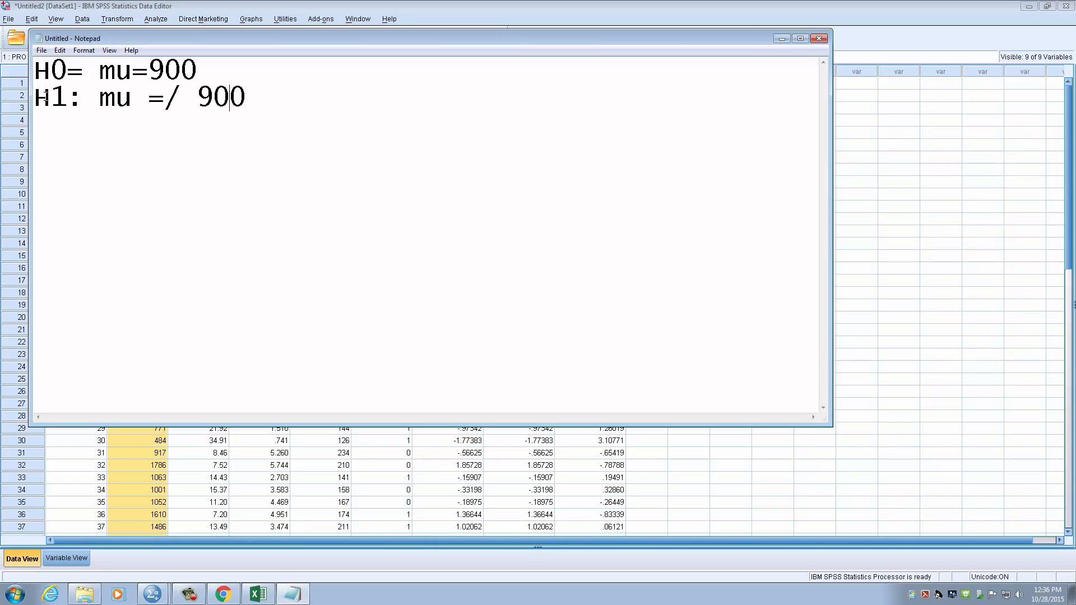
# Step: Replace the first equals sign after H0 with a colon, and minimize the note
pyautogui.click(56, 71)
pyautogui.press('Right')
pyautogui.press('Right')
pyautogui.press('Right')
pyautogui.press('Left')
pyautogui.press('BackSpace')
pyautogui.write(':')
pyautogui.click(782, 39)
# Step: Set up a One-Sample T Test in SPSS with PRO as the test variable and a test value of 900
pyautogui.click(170, 21)
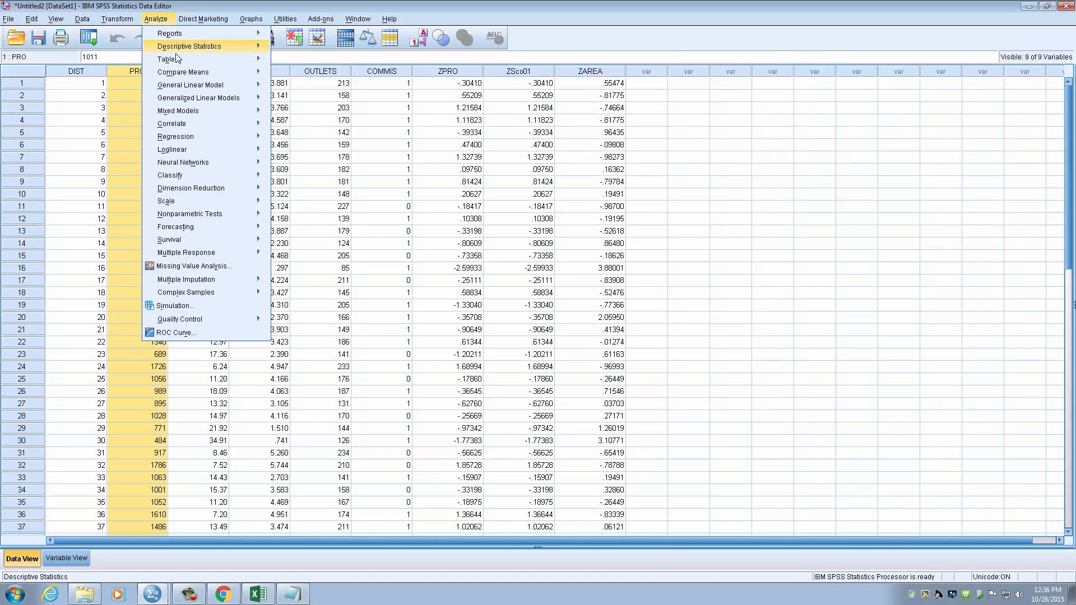
pyautogui.moveTo(183, 74)
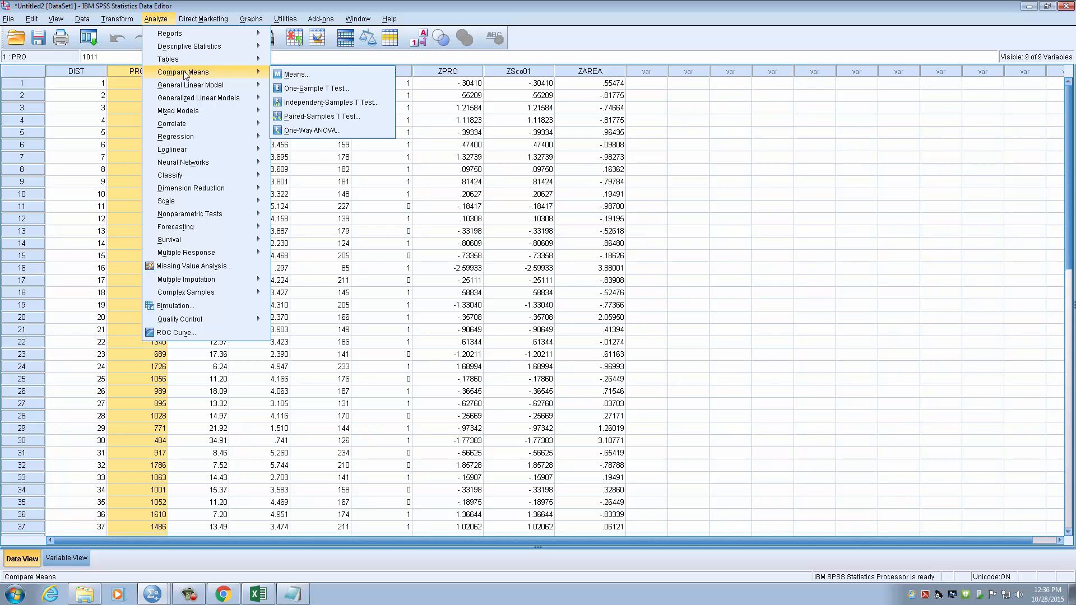
pyautogui.click(294, 92)
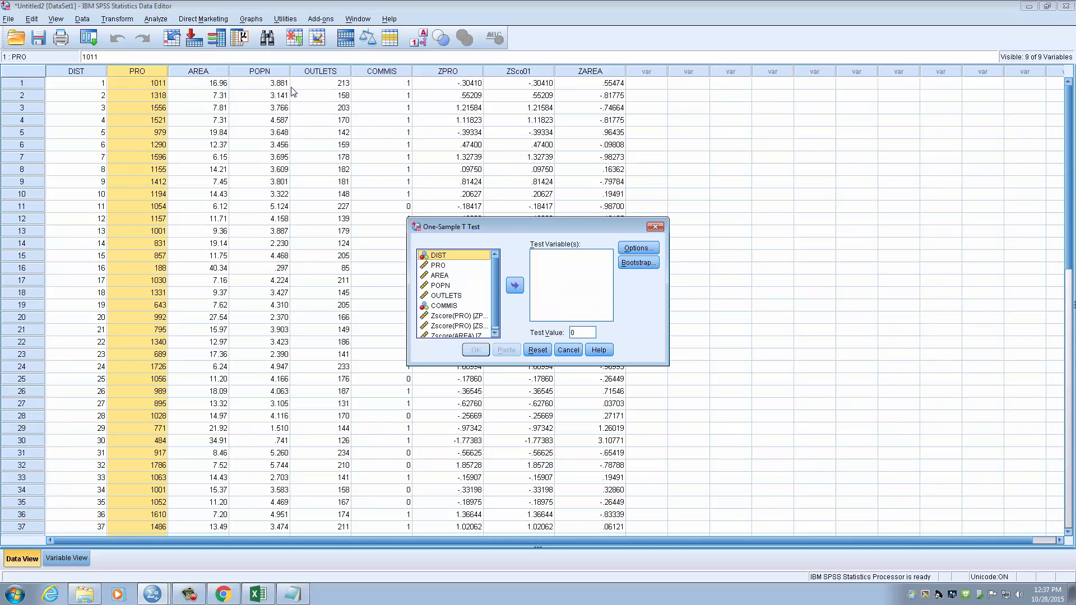
pyautogui.moveTo(510, 228); pyautogui.dragTo(317, 123)
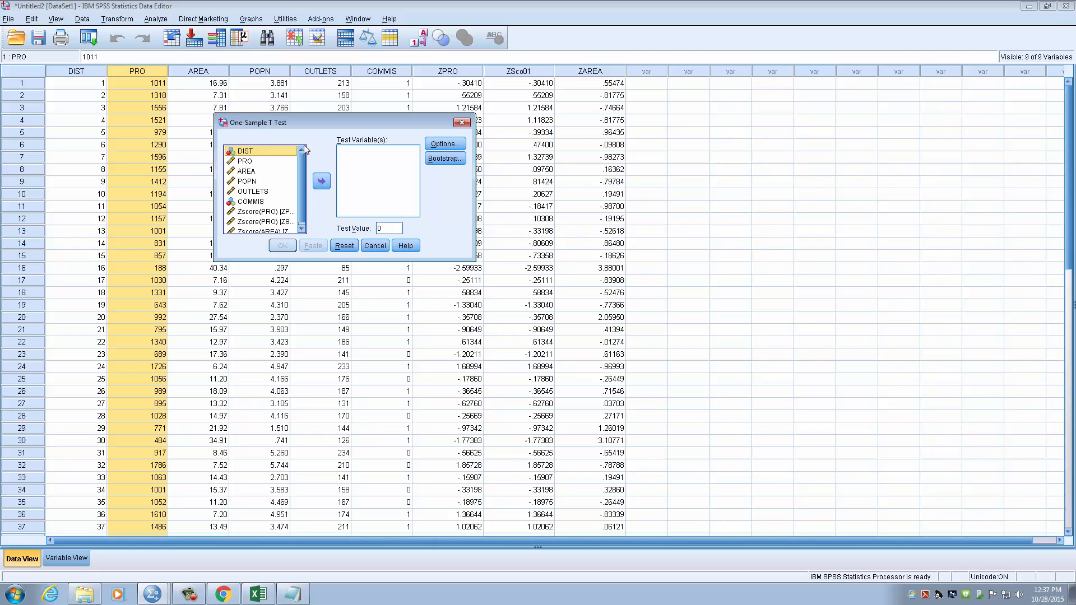
pyautogui.click(235, 162)
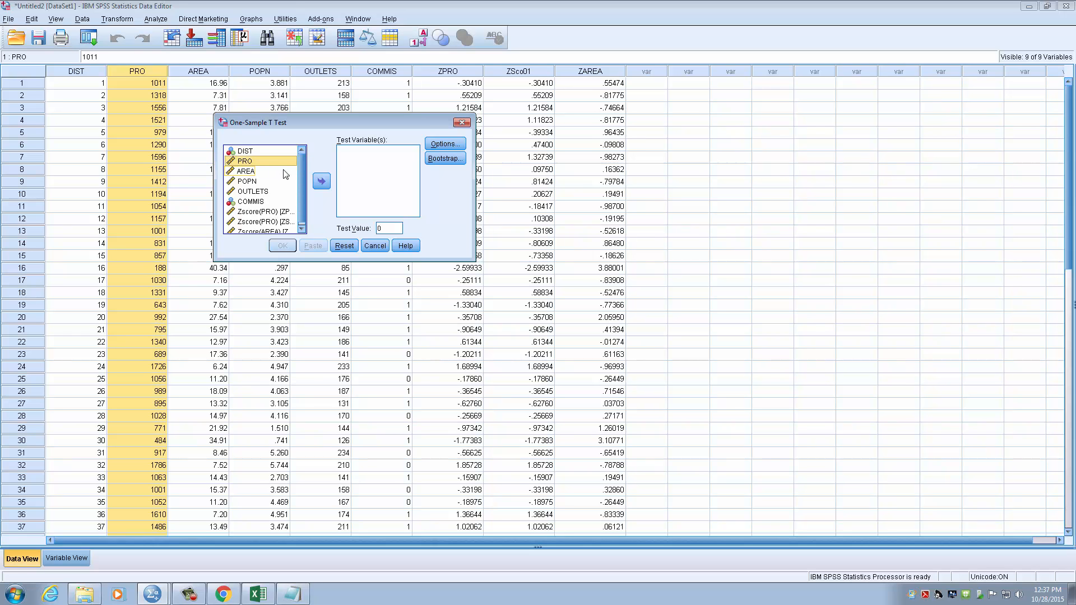
pyautogui.click(321, 183)
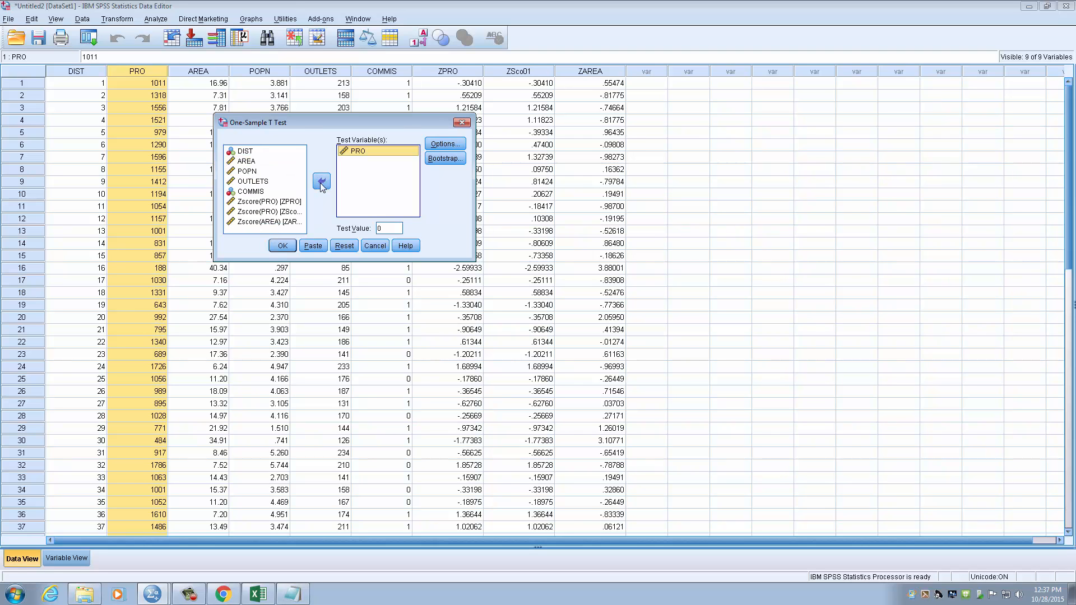
pyautogui.click(395, 229)
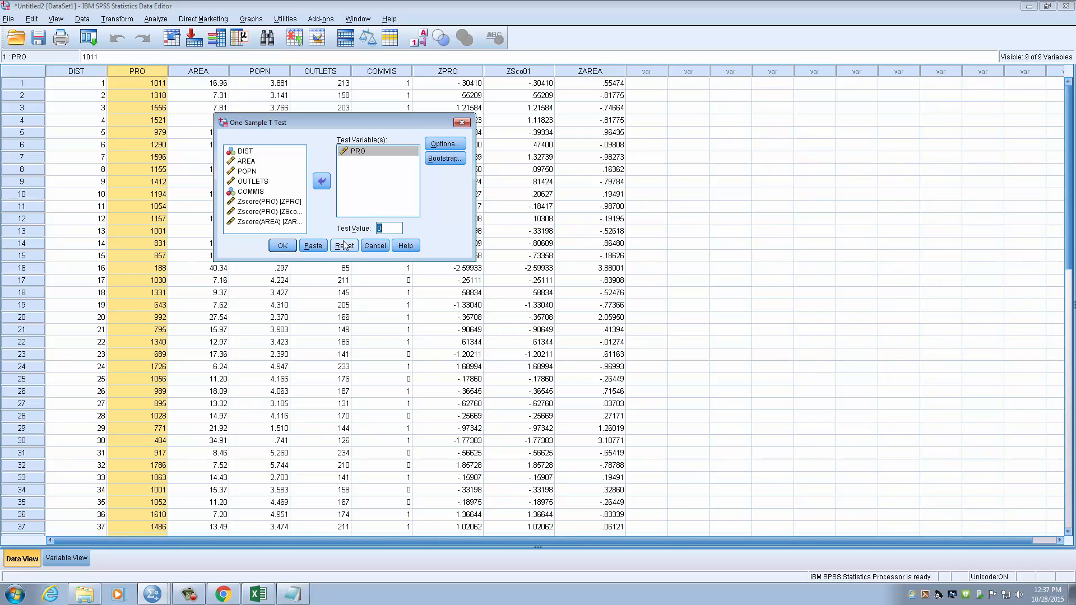
pyautogui.write('900')
# Step: Keep the 95% confidence interval with cases excluded analysis by analysis, and run the one-sample t test
pyautogui.click(441, 147)
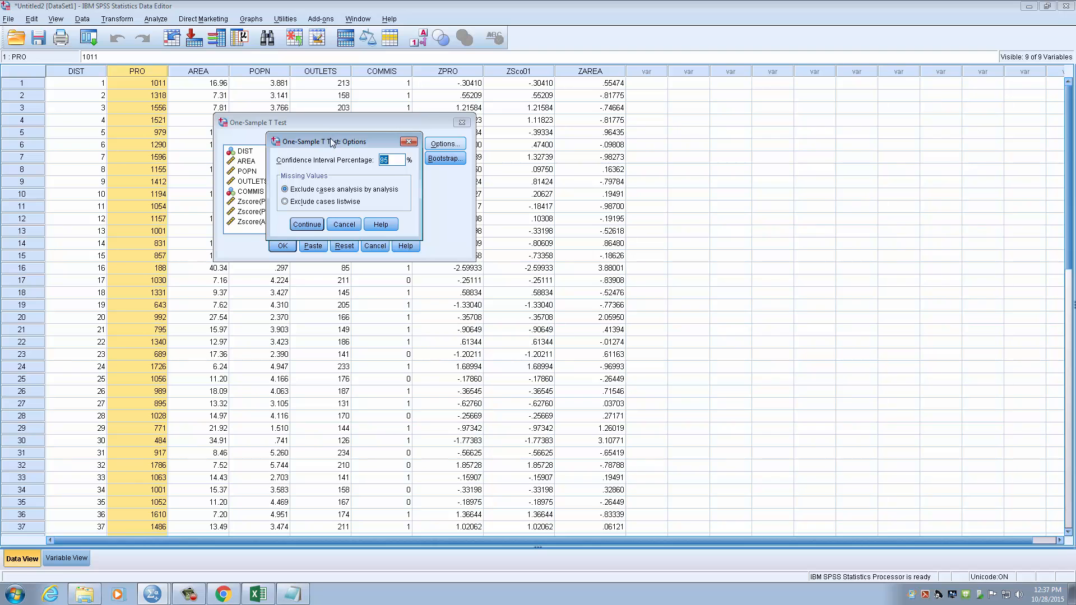
pyautogui.moveTo(327, 137); pyautogui.dragTo(328, 143)
pyautogui.click(394, 168)
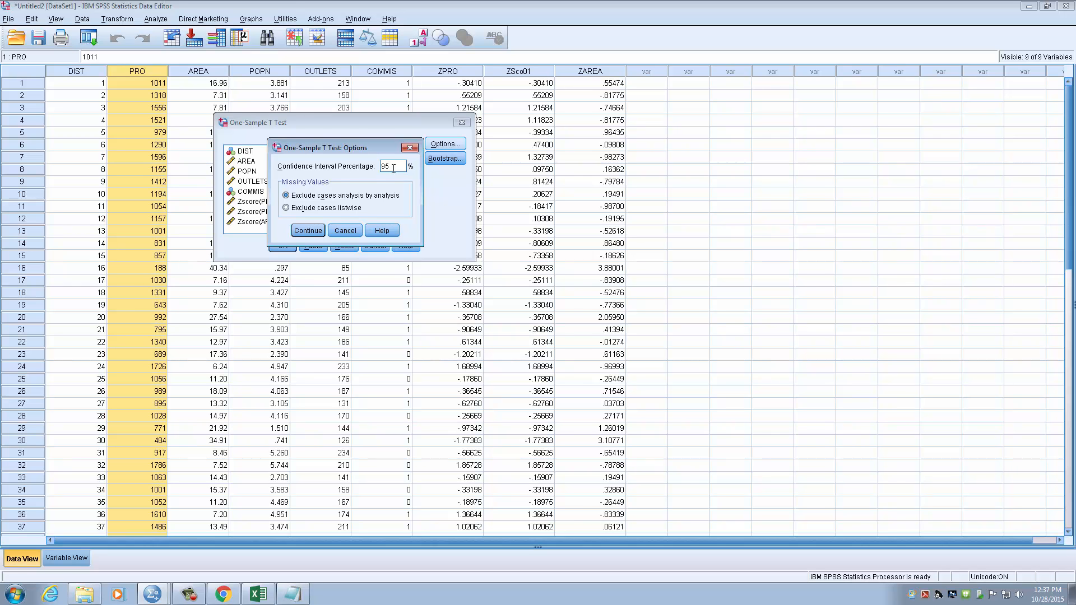
pyautogui.click(317, 237)
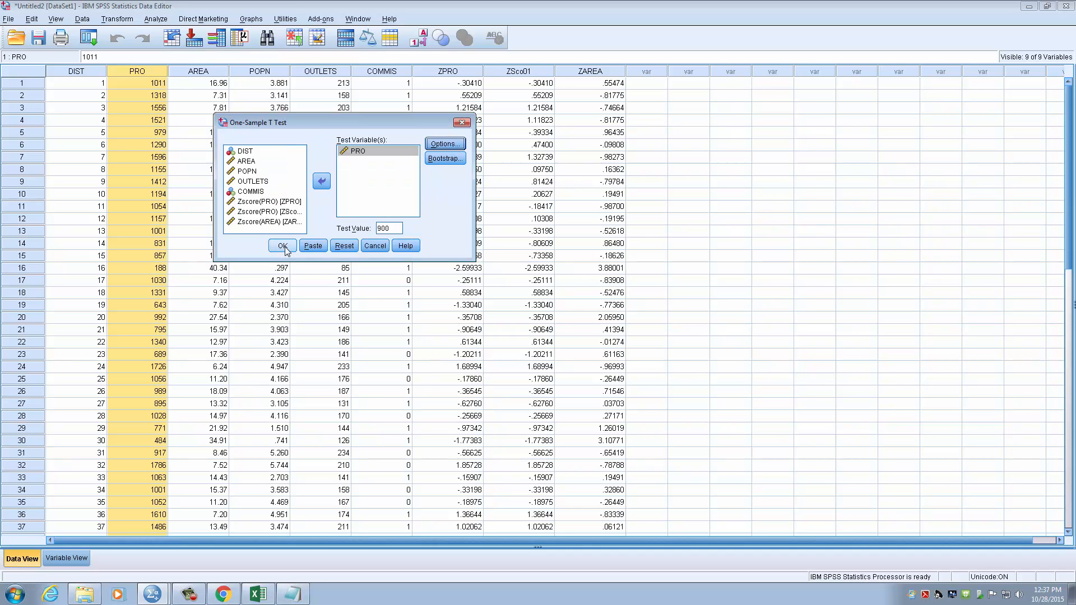
pyautogui.click(283, 247)
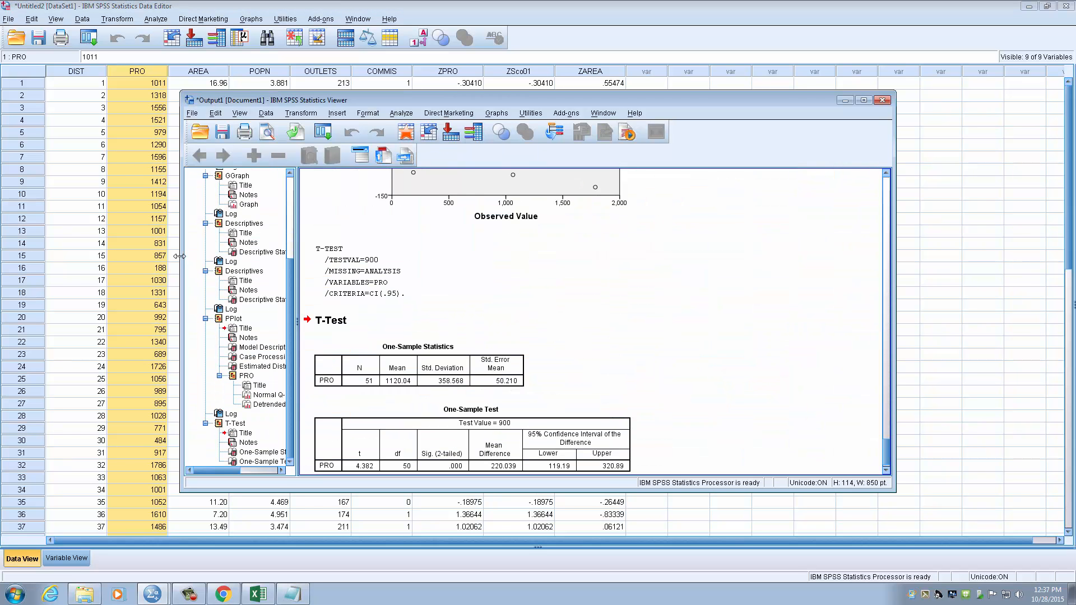
# Step: Examine the One-Sample Test table for PRO in the output, and return to the dataset
pyautogui.scroll(-1, 623, 348)
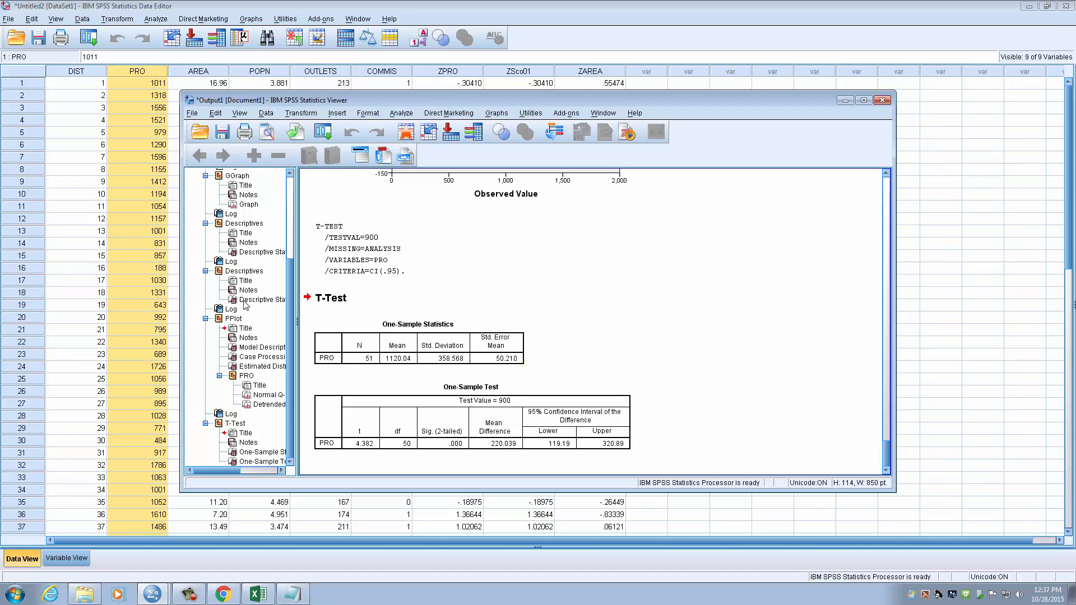
pyautogui.click(373, 445)
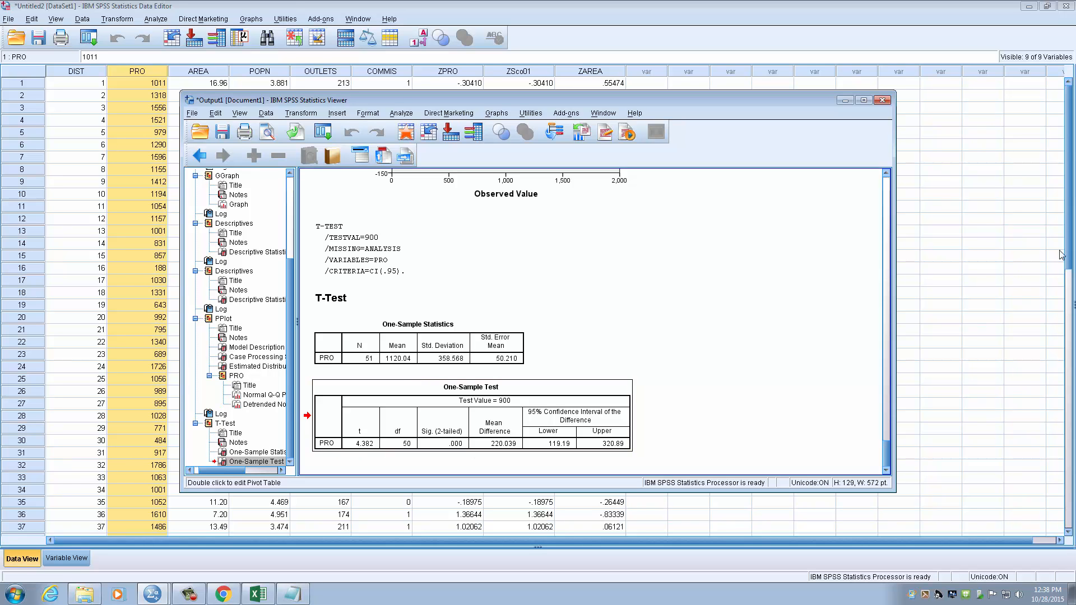
pyautogui.click(845, 100)
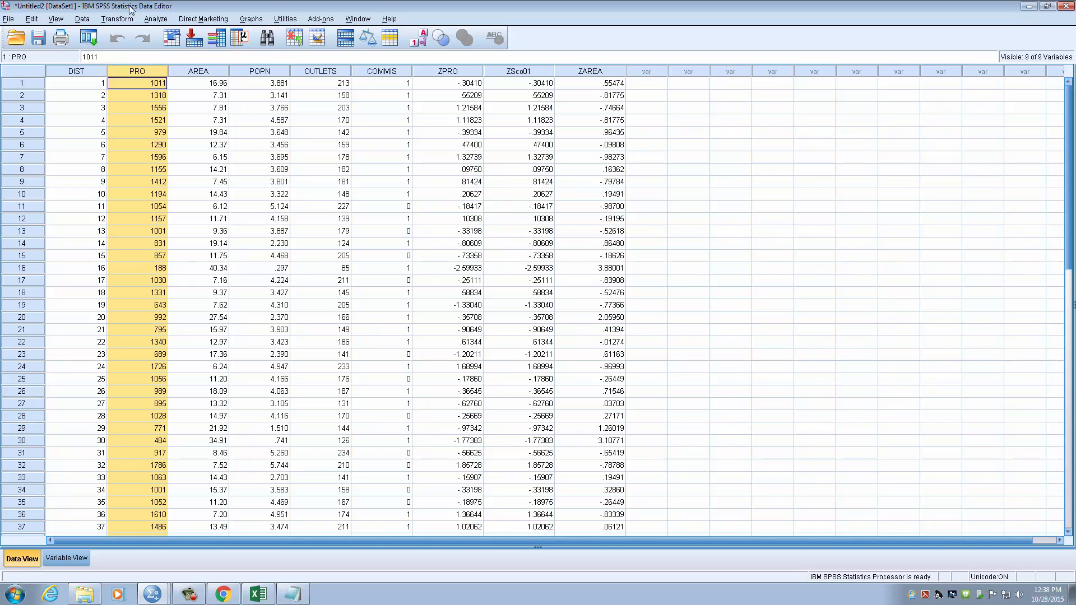
pyautogui.click(154, 20)
pyautogui.moveTo(196, 75)
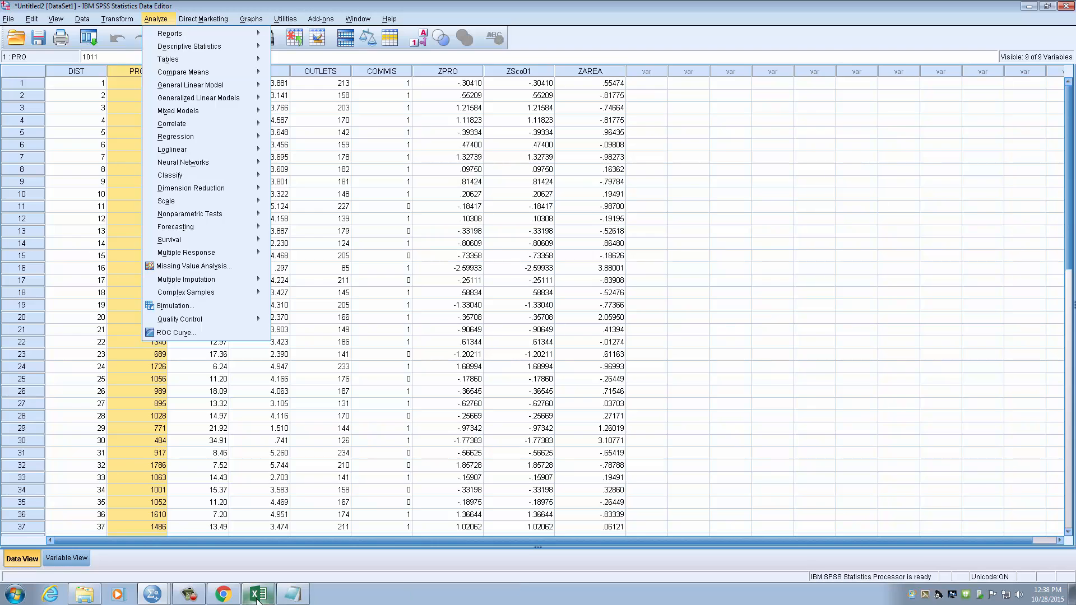
pyautogui.click(279, 215)
# Step: Switch to Notepad and add, below a blank line, "H0: mean pf pro of commis 1=mean of pro of commi 2"
pyautogui.hotkey('alt', 'Tab')
pyautogui.press('BackSpace')
pyautogui.press('Return')
pyautogui.press('Return')
pyautogui.write('H0')
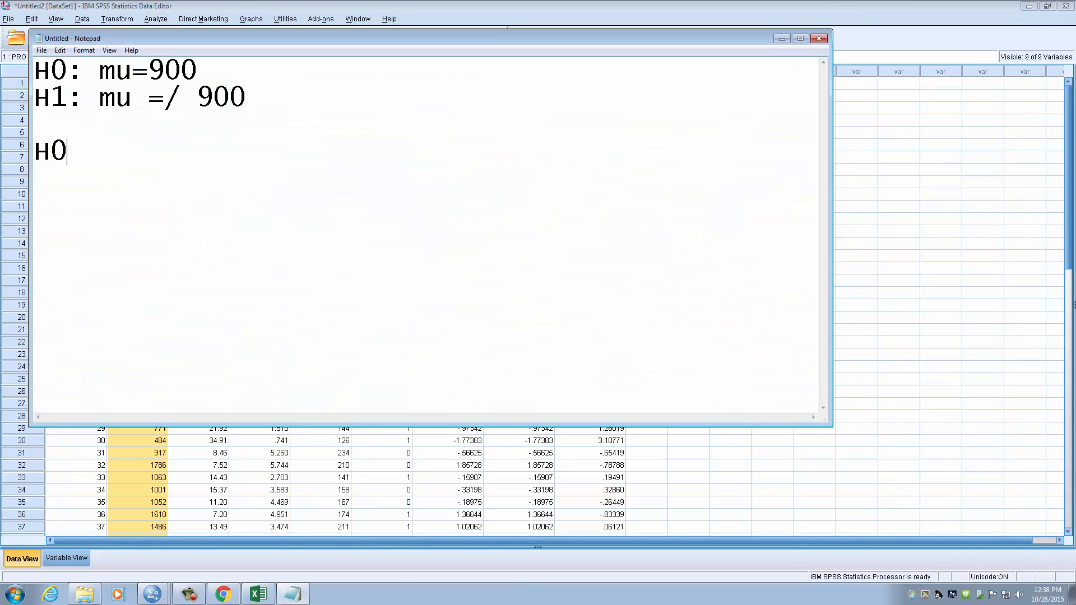
pyautogui.write(': mean pf ')
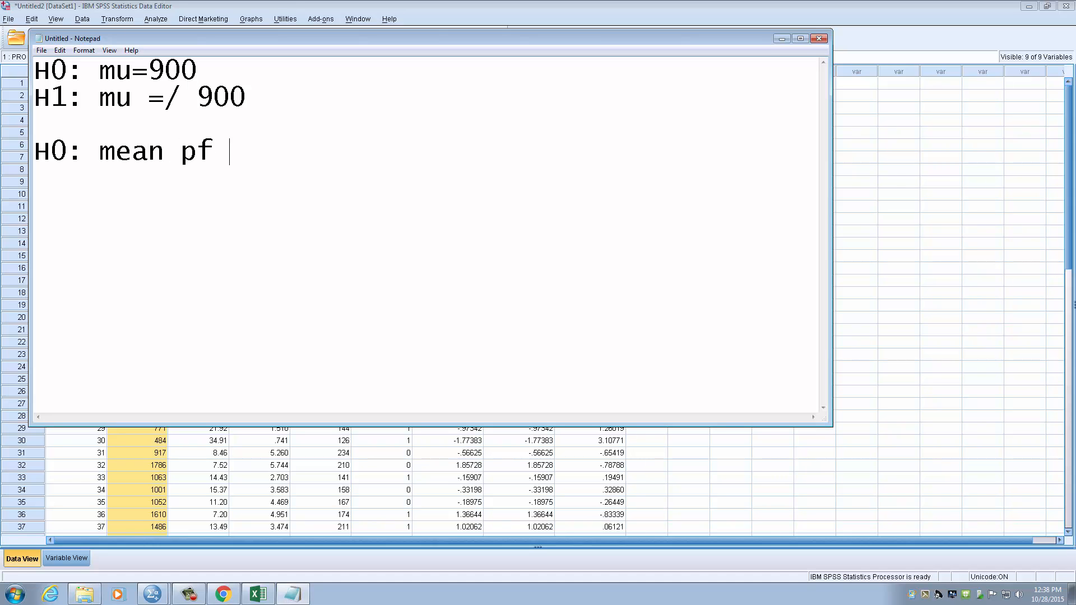
pyautogui.write('pro of co')
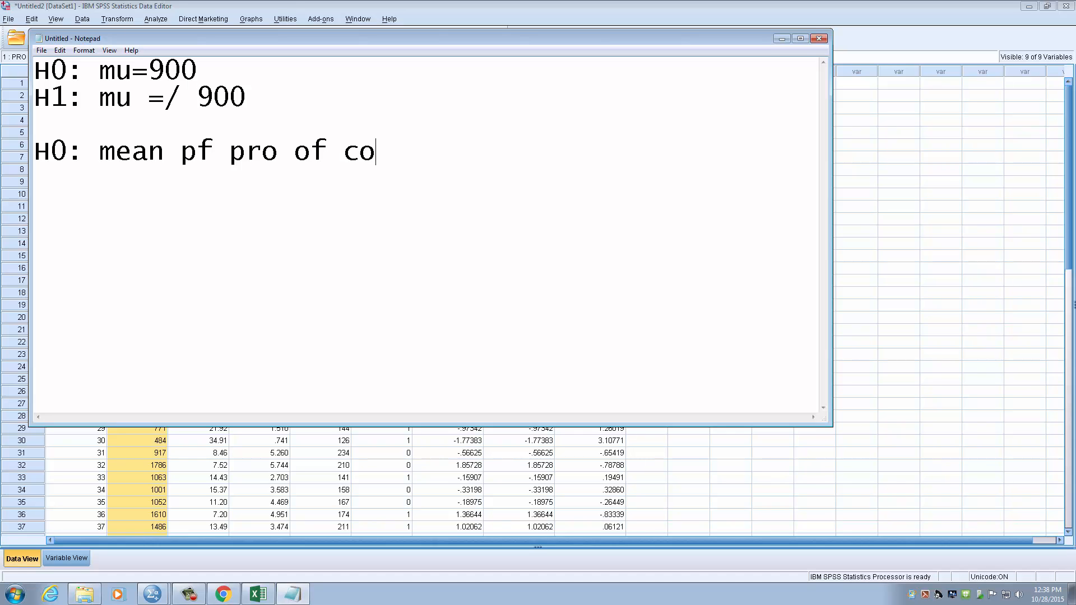
pyautogui.write('mmis 1=')
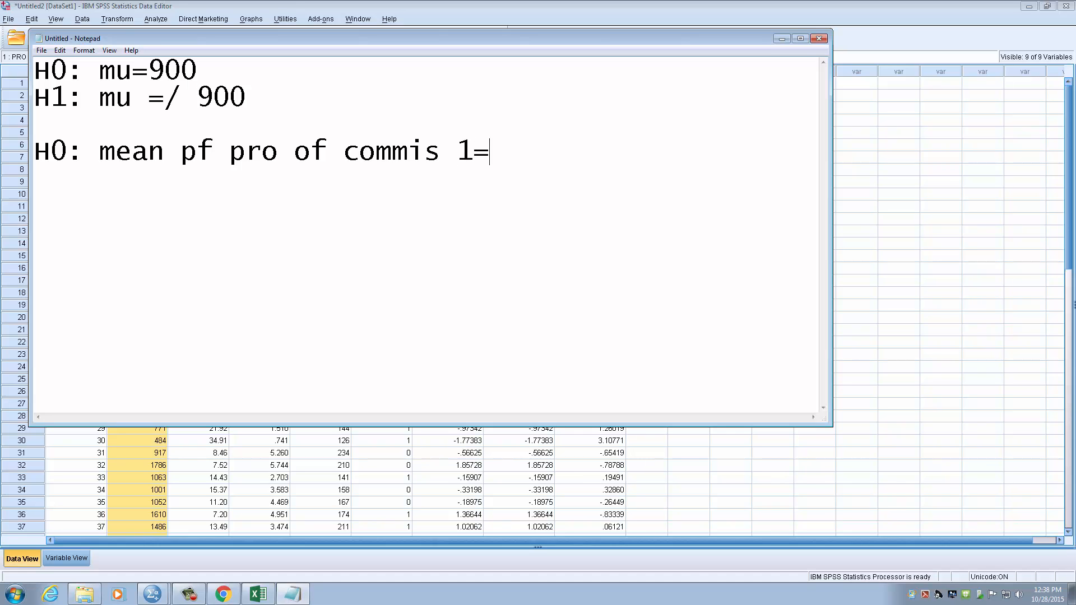
pyautogui.write('mean of pro ')
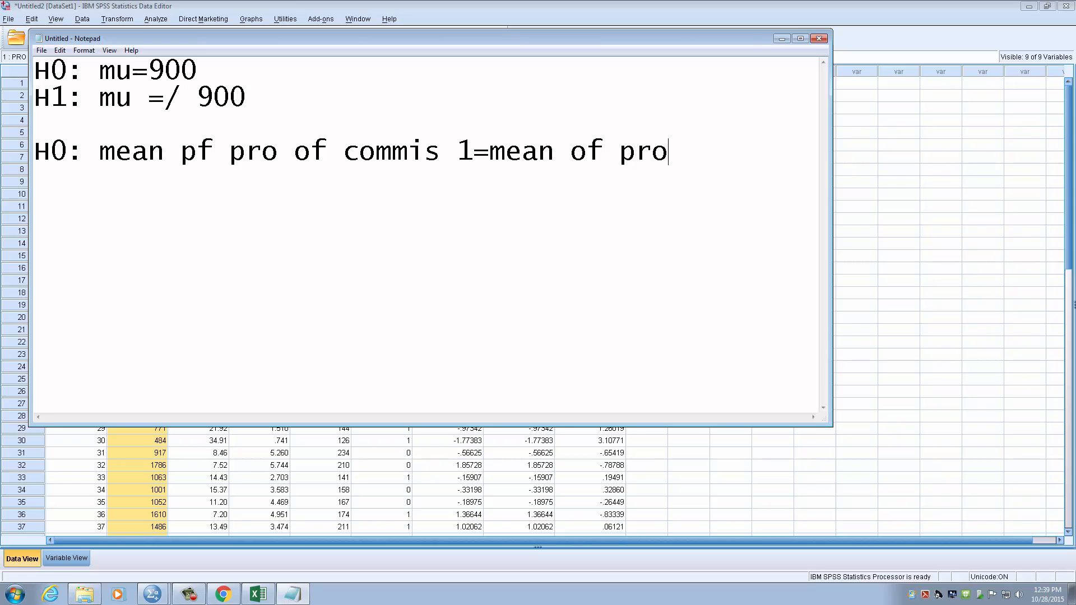
pyautogui.write('of commi')
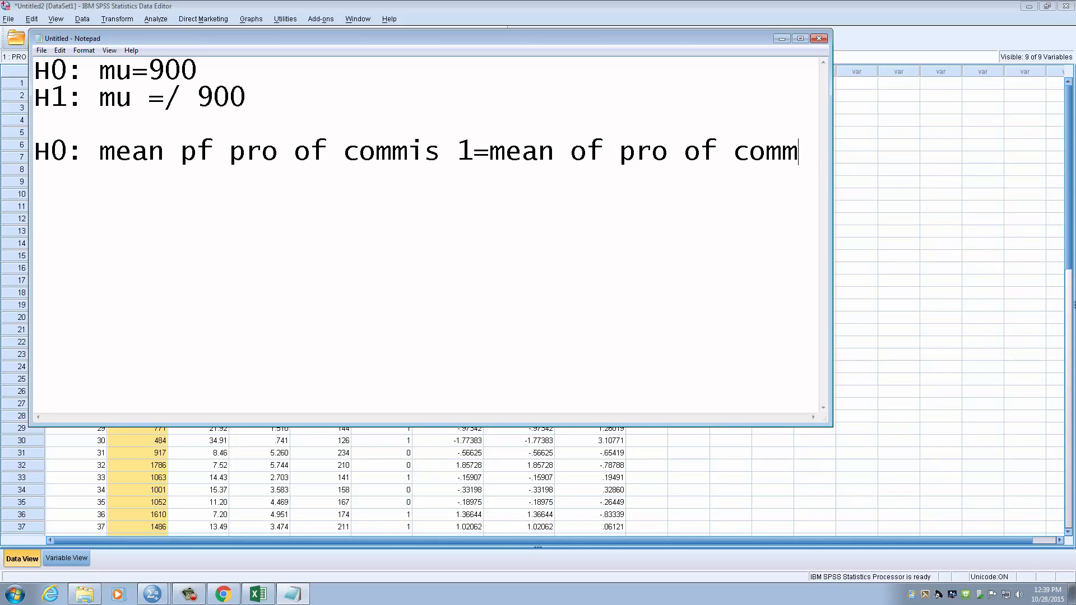
pyautogui.write(' 2')
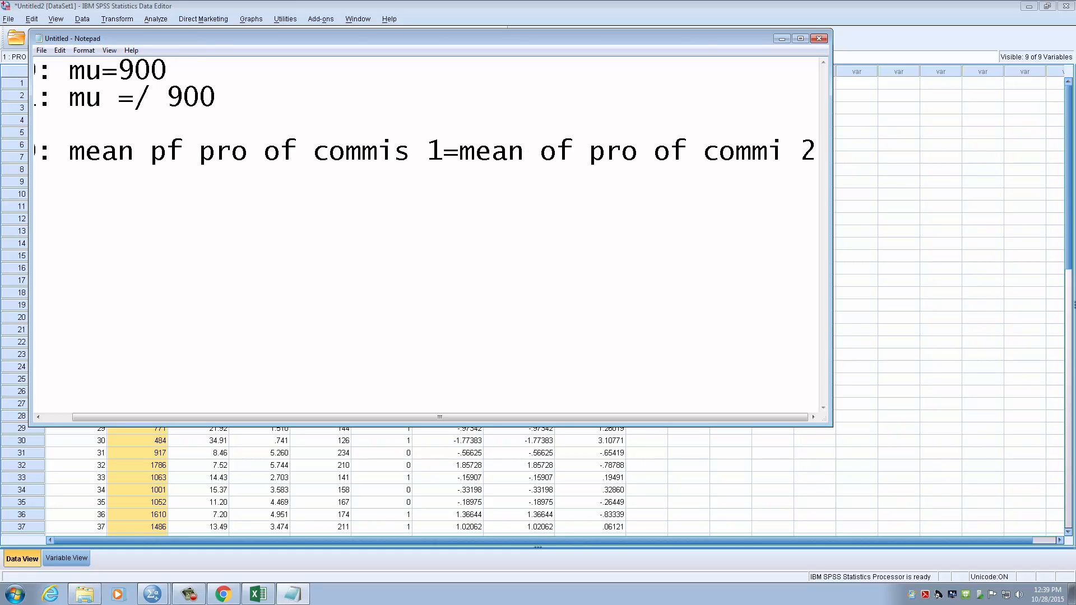
# Step: Change the group numbers in the second null hypothesis to commis 0 and commi 1
pyautogui.press('BackSpace')
pyautogui.write('1')
pyautogui.press('Left')
pyautogui.press('Left')
pyautogui.press('Left')
pyautogui.press('Left')
pyautogui.press('Left')
pyautogui.press('Left')
pyautogui.press('Left')
pyautogui.press('Left')
pyautogui.press('Left')
pyautogui.press('Left')
pyautogui.press('Left')
pyautogui.press('Left')
pyautogui.press('Left')
pyautogui.press('Left')
pyautogui.press('Left')
pyautogui.press('Left')
pyautogui.press('Left')
pyautogui.press('Left')
pyautogui.press('Left')
pyautogui.press('Left')
pyautogui.press('Right')
pyautogui.press('BackSpace')
pyautogui.write('0')
# Step: Maximize the note window and duplicate the commis null hypothesis on the line below it
pyautogui.click(800, 38)
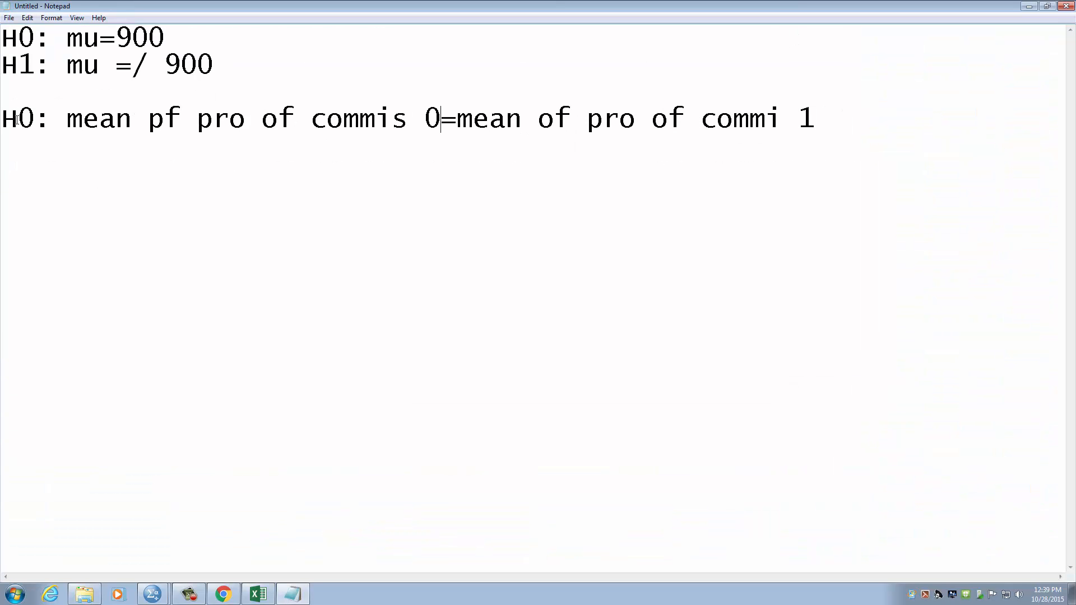
pyautogui.moveTo(830, 119); pyautogui.dragTo(4, 118)
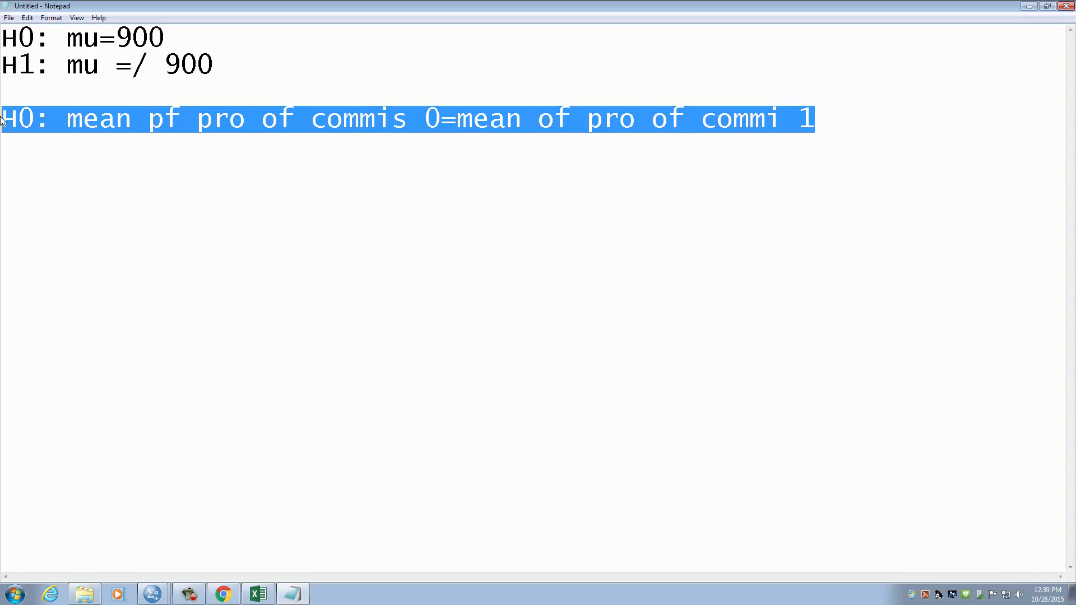
pyautogui.hotkey('ctrl', 'c')
pyautogui.click(906, 110)
pyautogui.press('Return')
pyautogui.hotkey('ctrl', 'v')
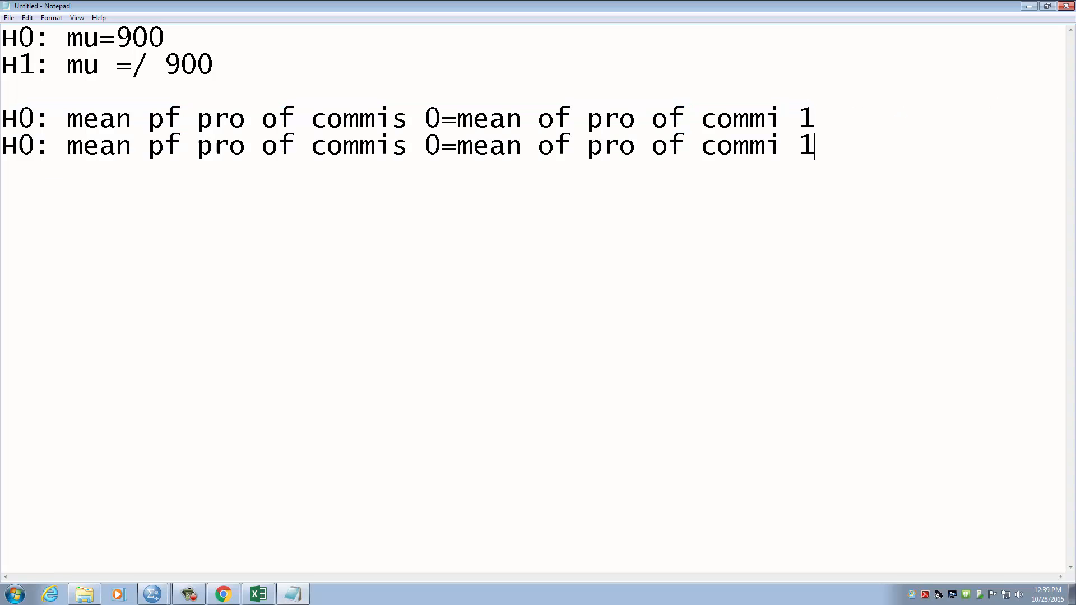
# Step: Turn the duplicated commis hypothesis into H1 with "=/" between the two means, and return to the SPSS dataset
pyautogui.click(32, 144)
pyautogui.press('BackSpace')
pyautogui.write('1')
pyautogui.click(461, 146)
pyautogui.write('/')
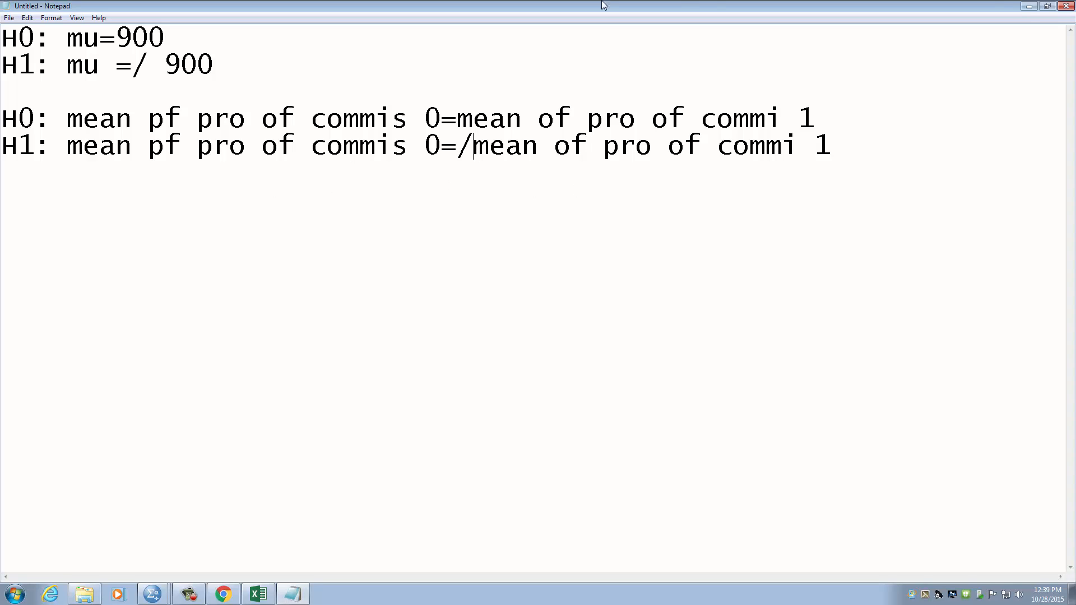
pyautogui.click(1030, 7)
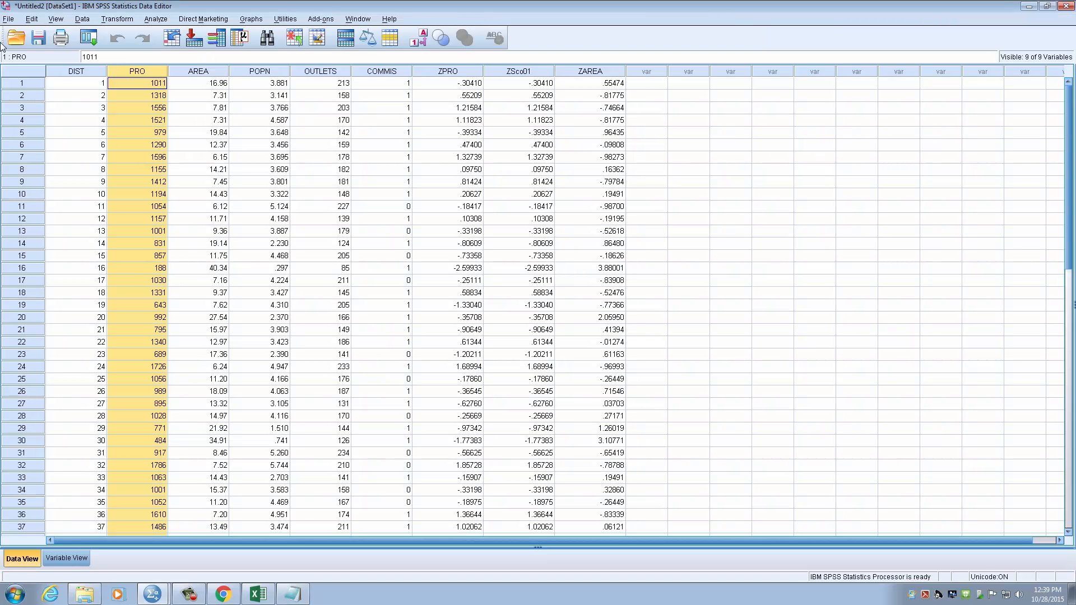
# Step: Start an Independent-Samples T Test with PRO as the test variable
pyautogui.click(164, 21)
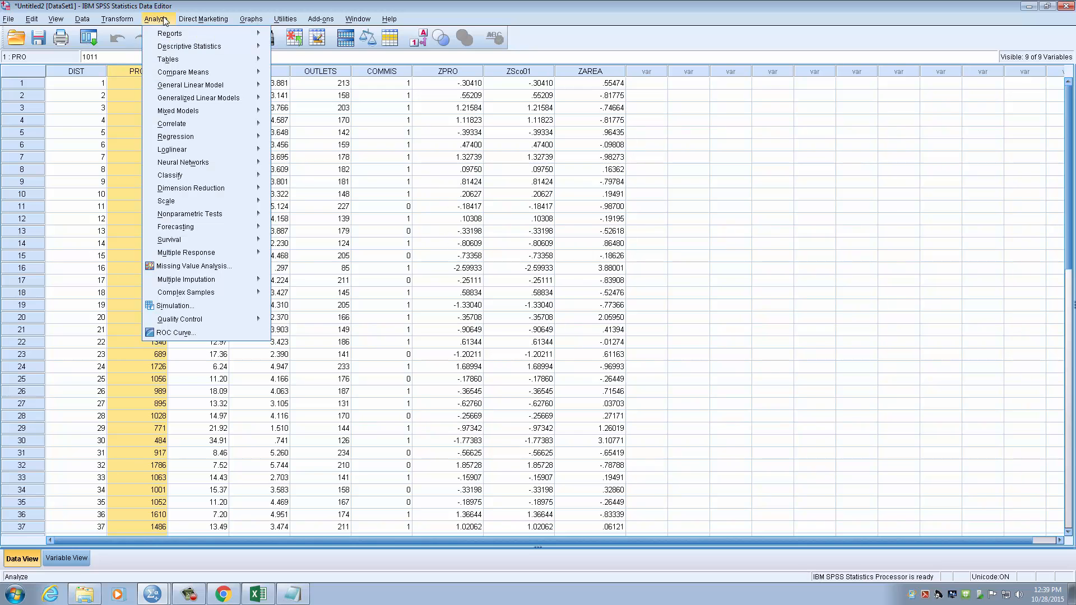
pyautogui.moveTo(202, 73)
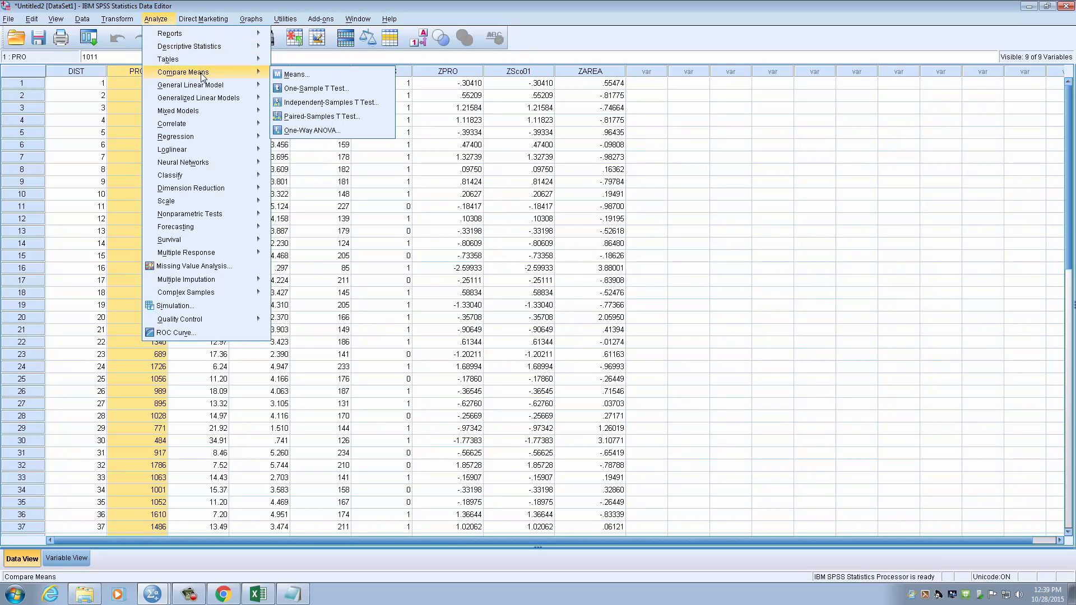
pyautogui.click(316, 105)
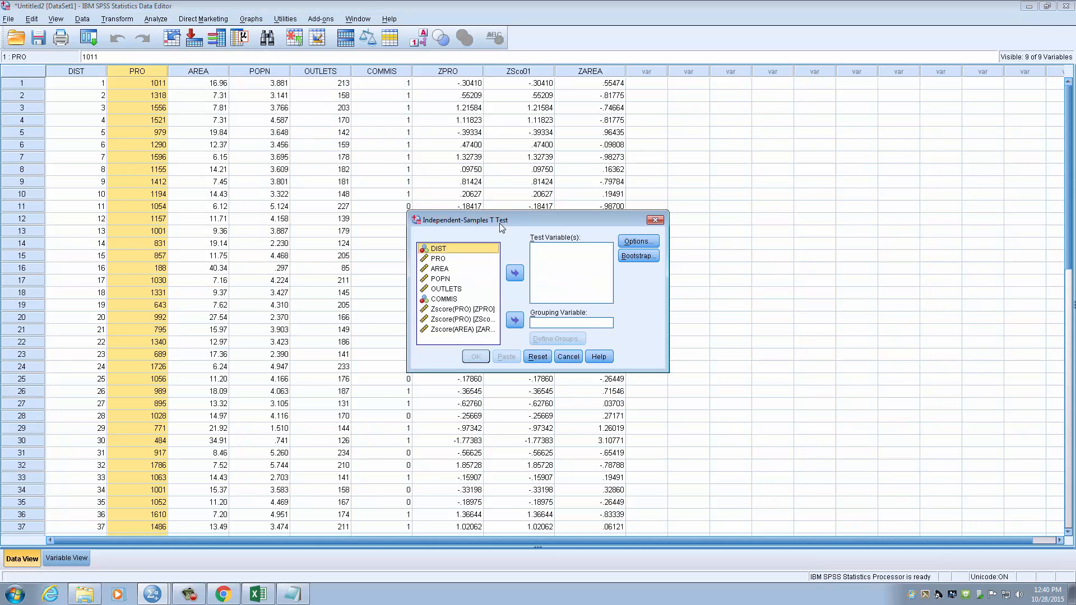
pyautogui.moveTo(502, 225); pyautogui.dragTo(329, 141)
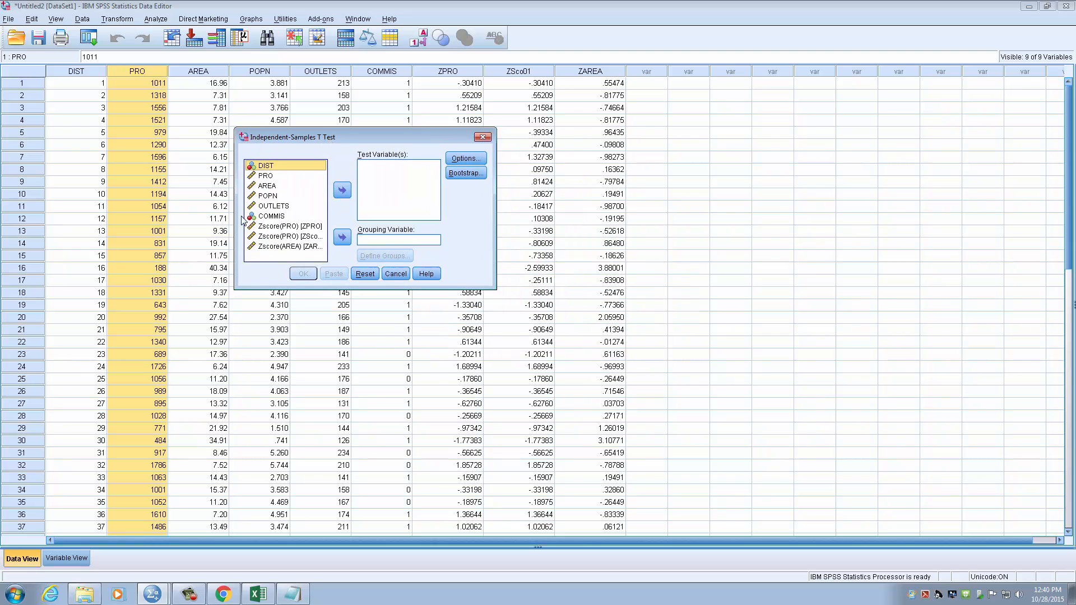
pyautogui.click(267, 177)
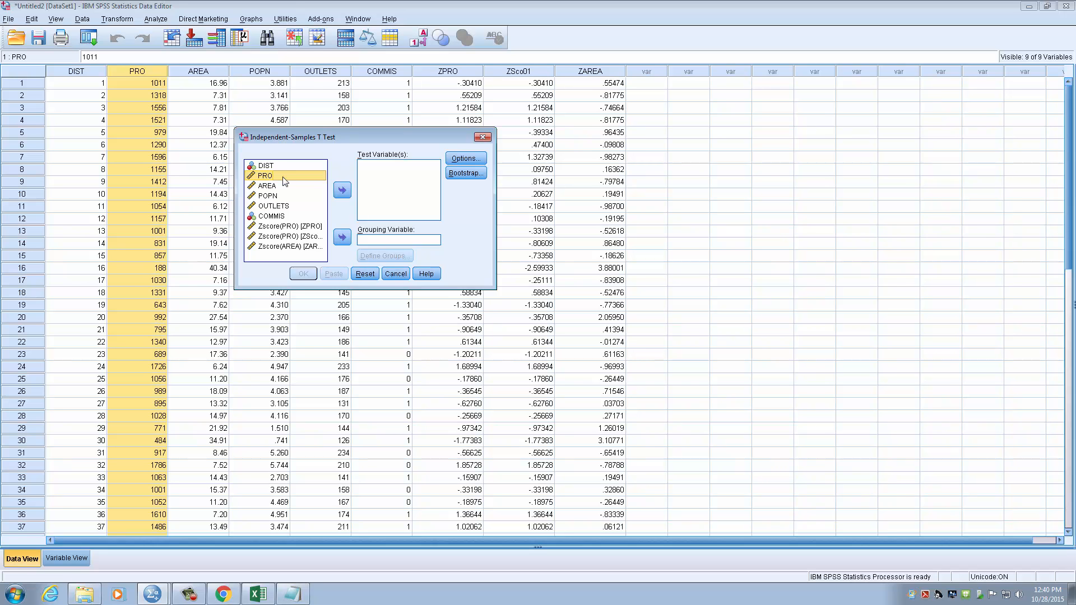
pyautogui.click(342, 192)
pyautogui.click(375, 241)
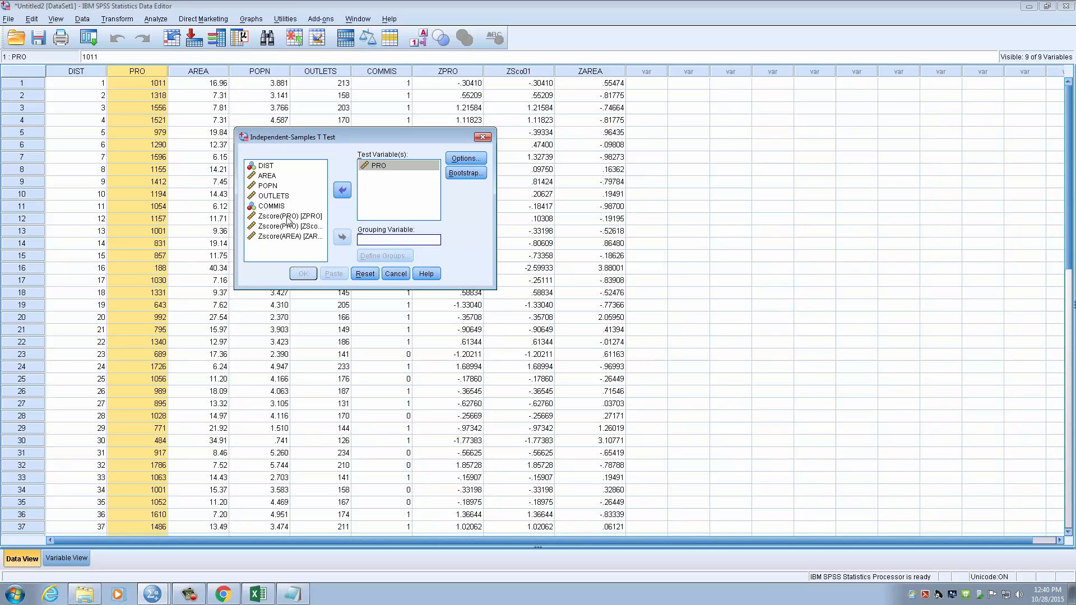
# Step: Assign COMMIS as the grouping variable, defining Group 1 as 0 and Group 2 as 1
pyautogui.click(266, 206)
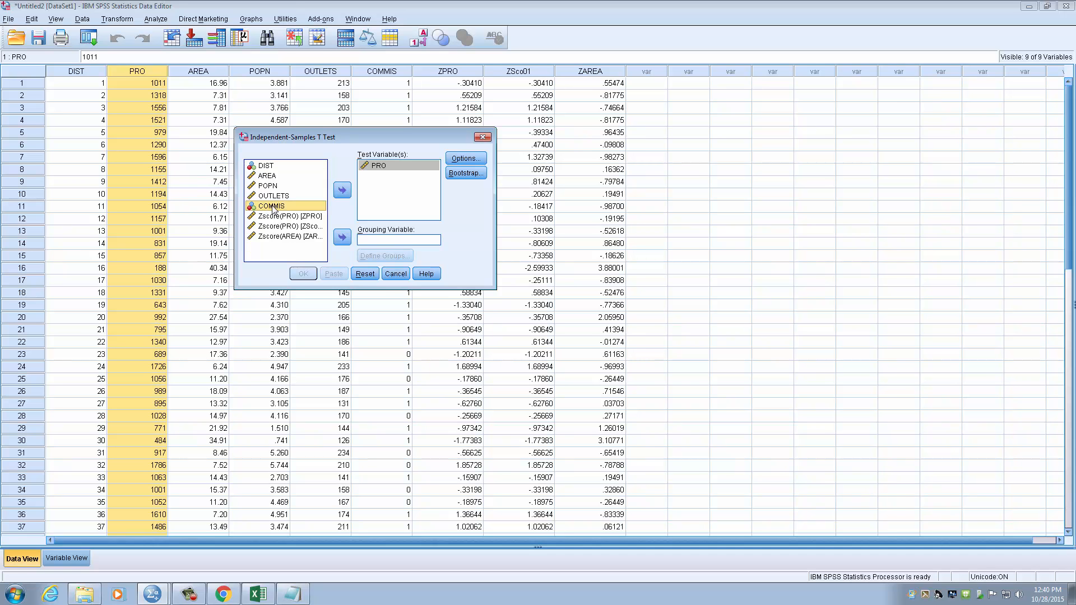
pyautogui.click(343, 238)
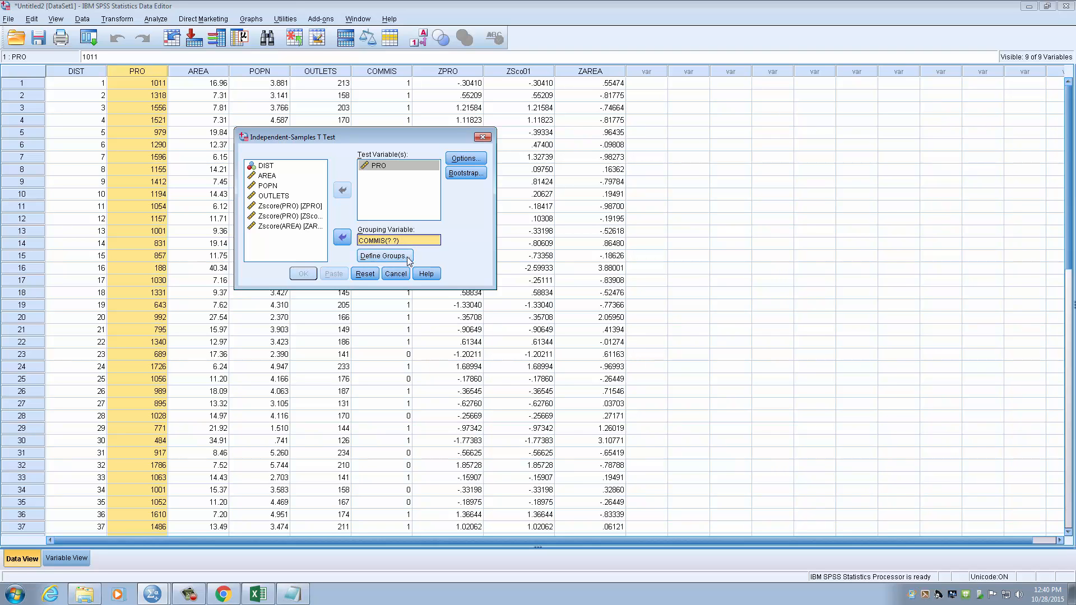
pyautogui.click(408, 257)
pyautogui.click(366, 252)
pyautogui.click(385, 259)
pyautogui.click(366, 193)
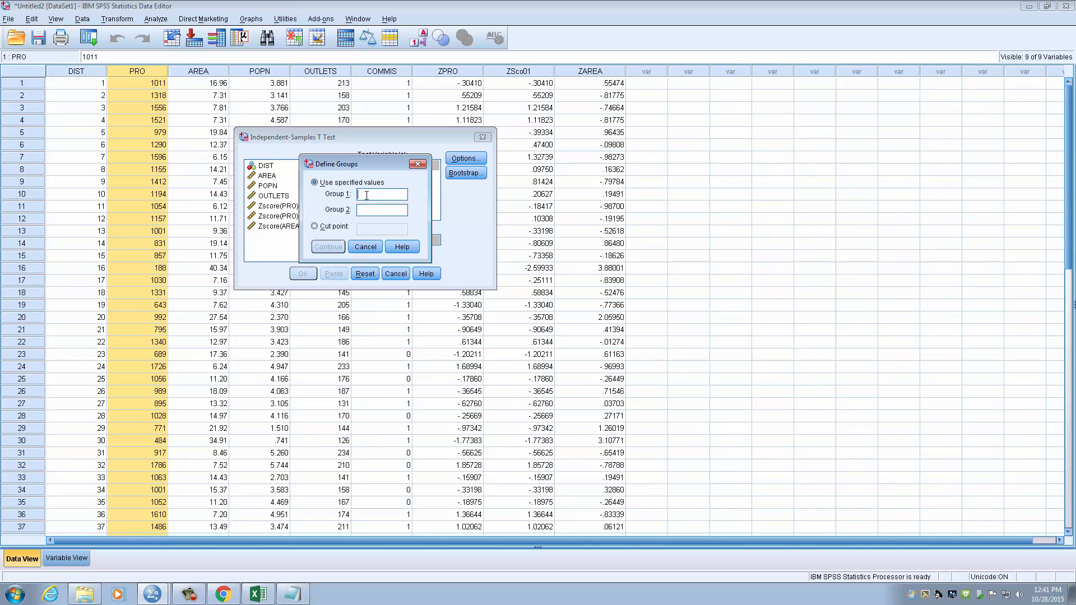
pyautogui.write('0')
pyautogui.press('Tab')
pyautogui.write('1')
pyautogui.click(328, 247)
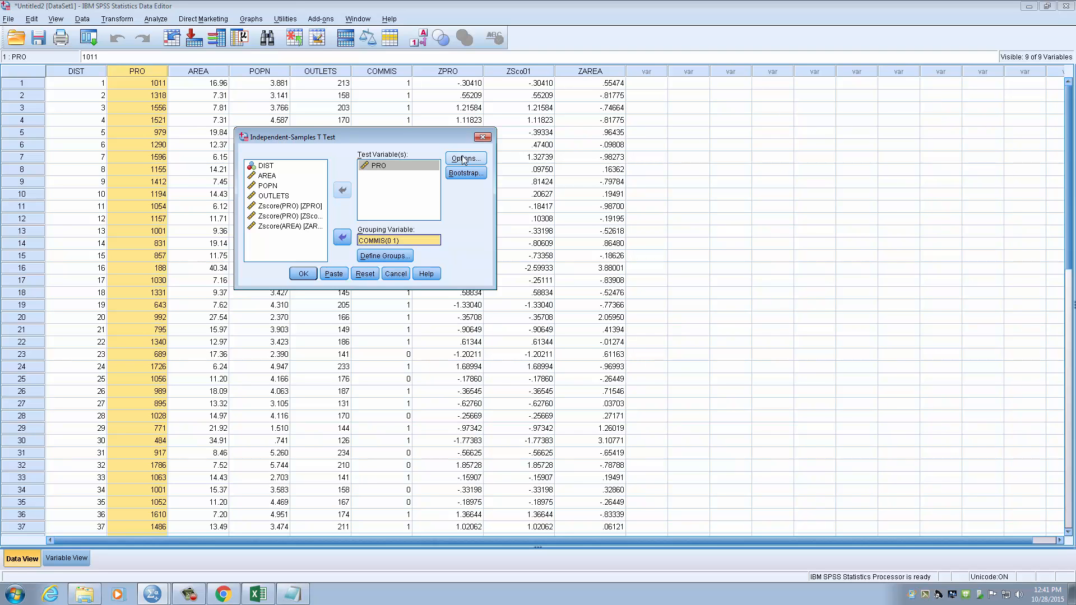
# Step: Accept the confidence interval and missing-value options of the independent-samples test and run it
pyautogui.click(463, 159)
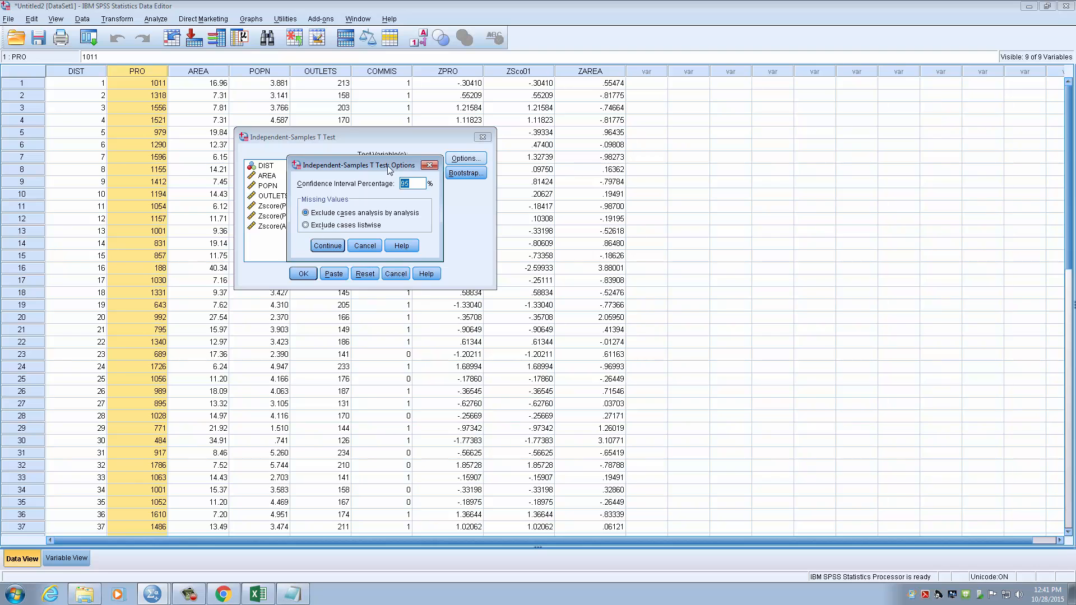
pyautogui.click(326, 246)
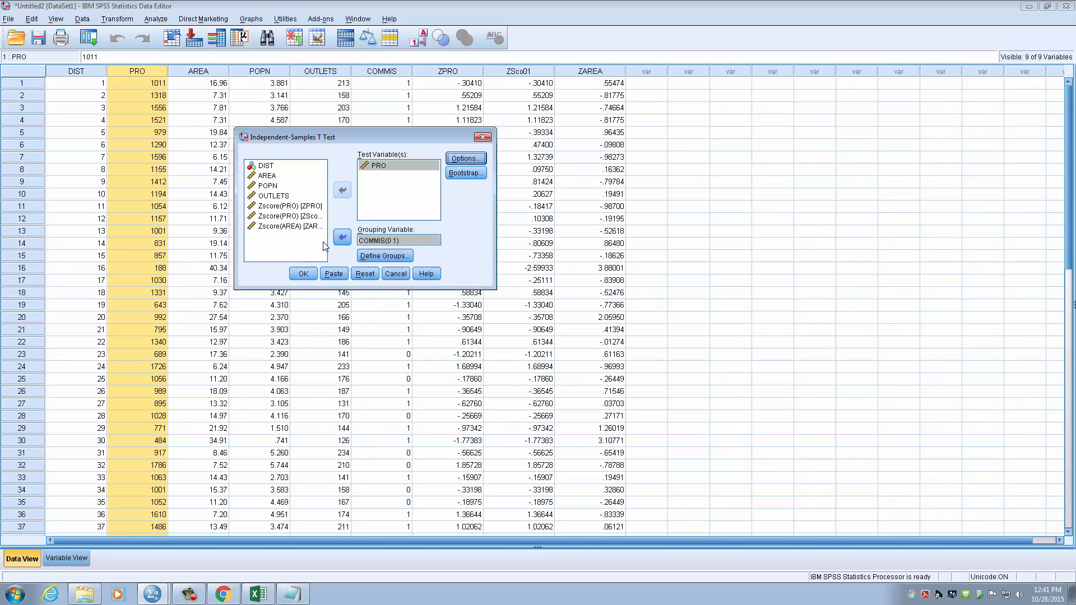
pyautogui.click(309, 274)
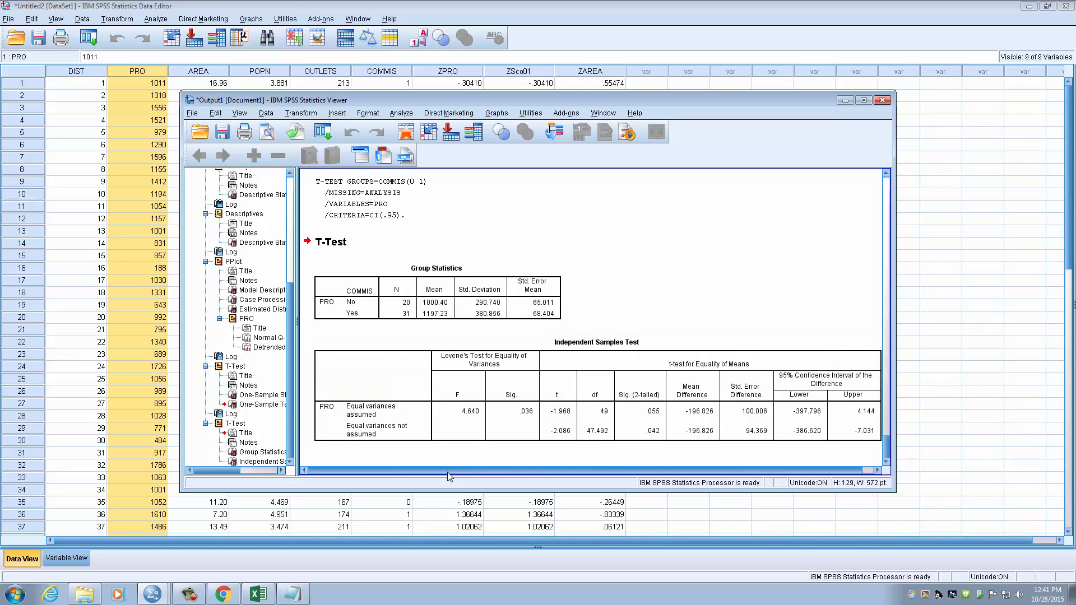
# Step: Examine the Independent Samples Test table comparing PRO between the COMMIS groups, and return to the dataset
pyautogui.hscroll(2, 452, 474)
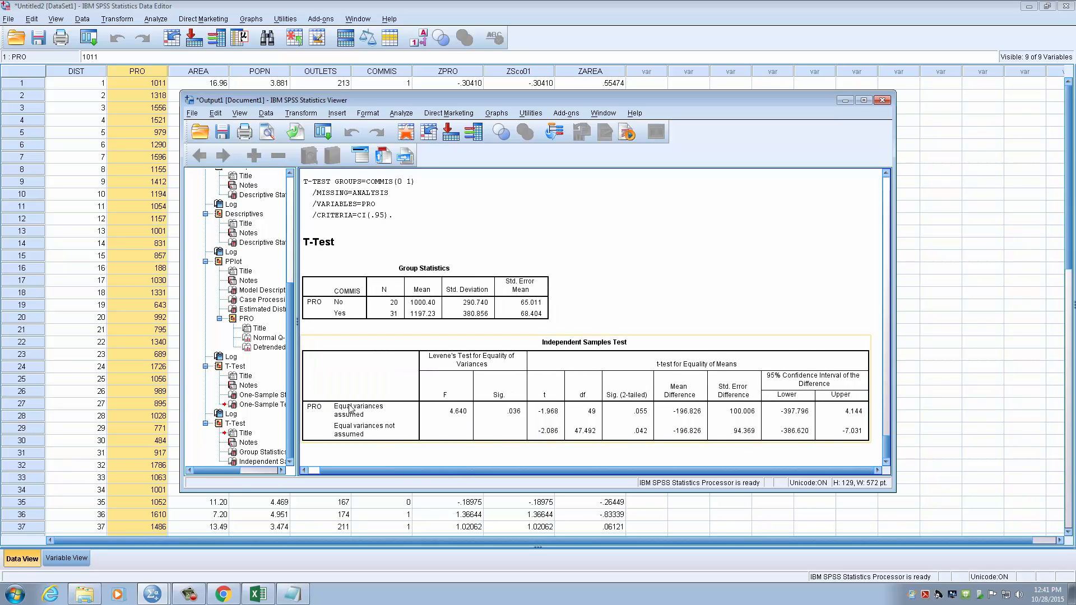
pyautogui.click(365, 429)
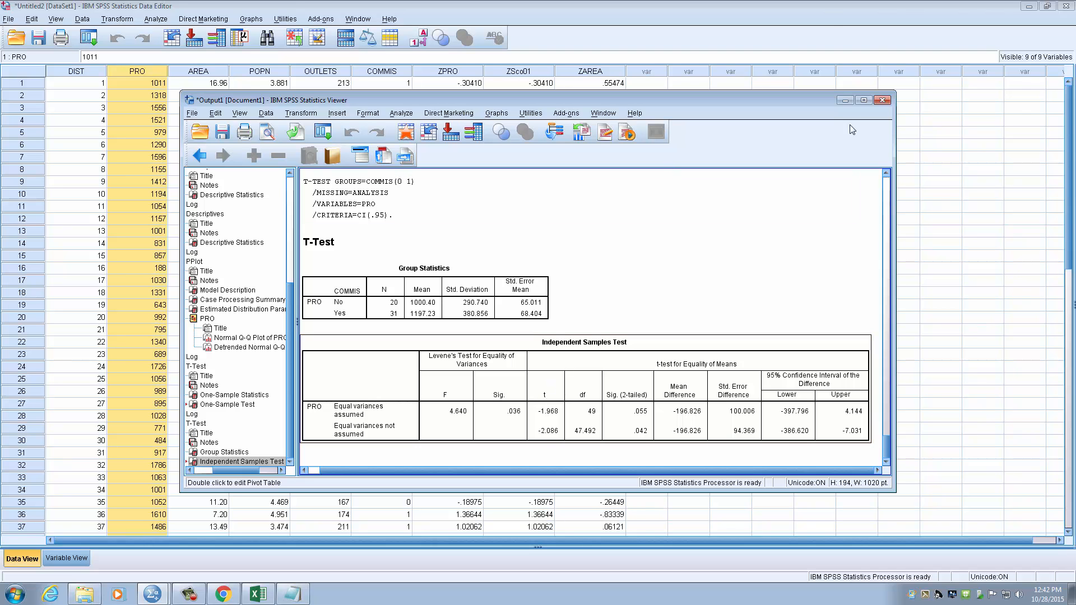
pyautogui.click(845, 101)
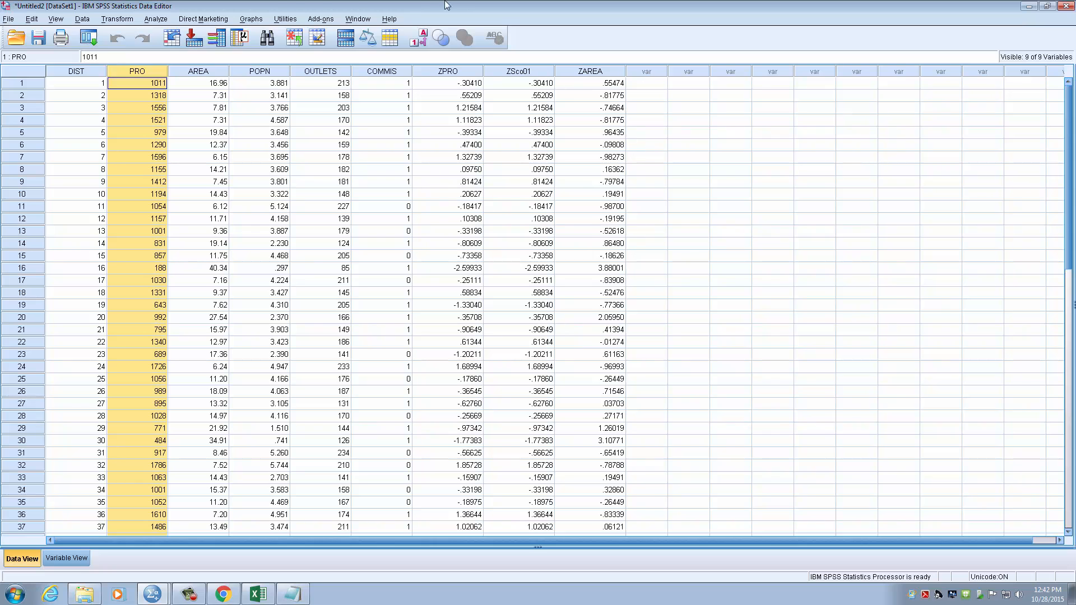
# Step: Open the Chart Builder and replace the boxplot in the chart preview with a simple scatter plot
pyautogui.click(252, 21)
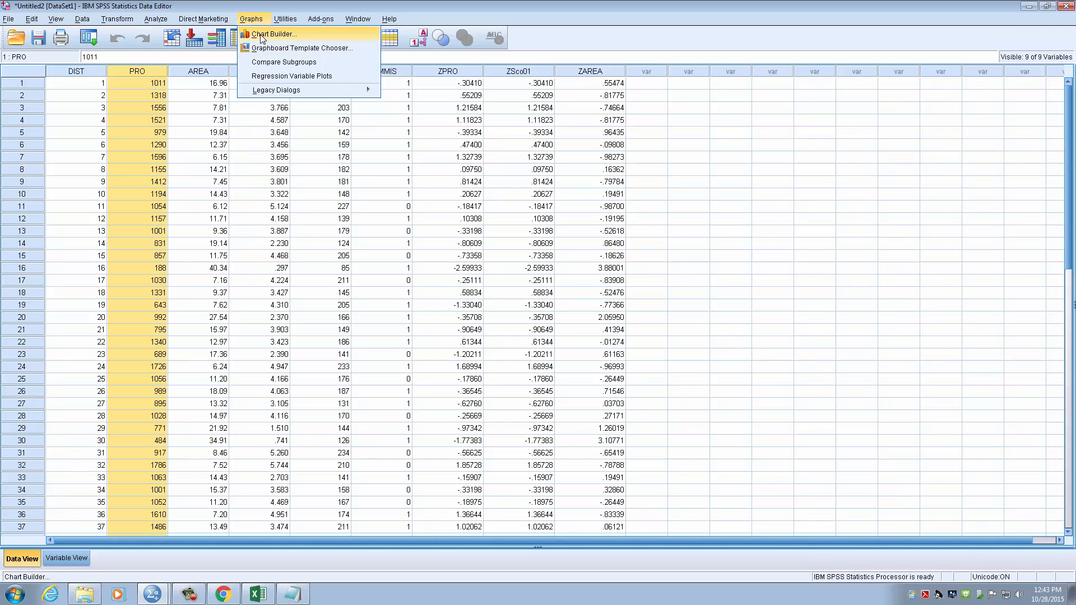
pyautogui.click(262, 35)
pyautogui.click(511, 350)
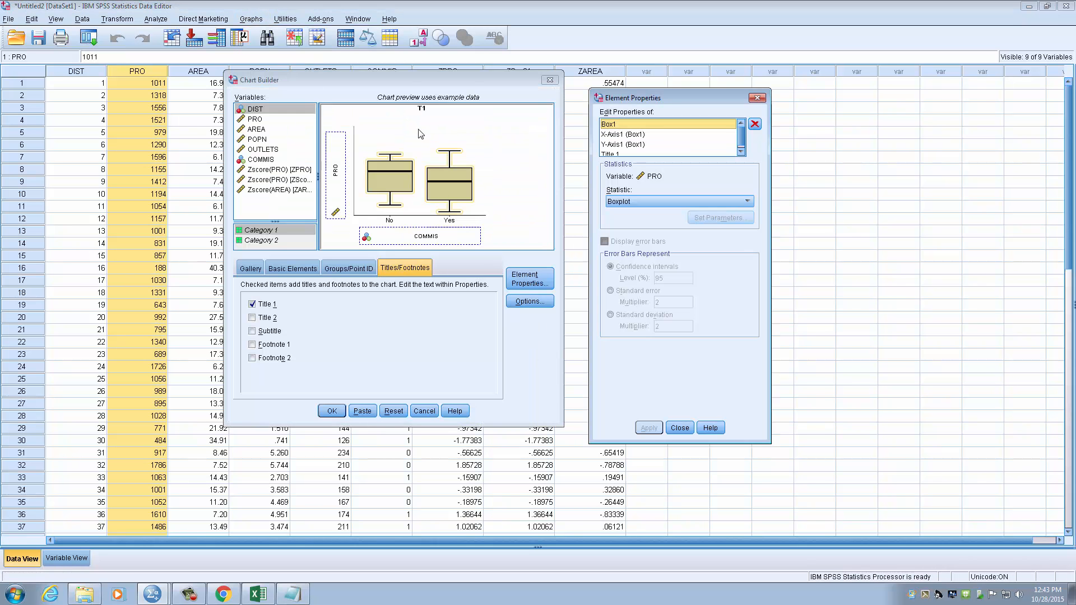
pyautogui.click(255, 268)
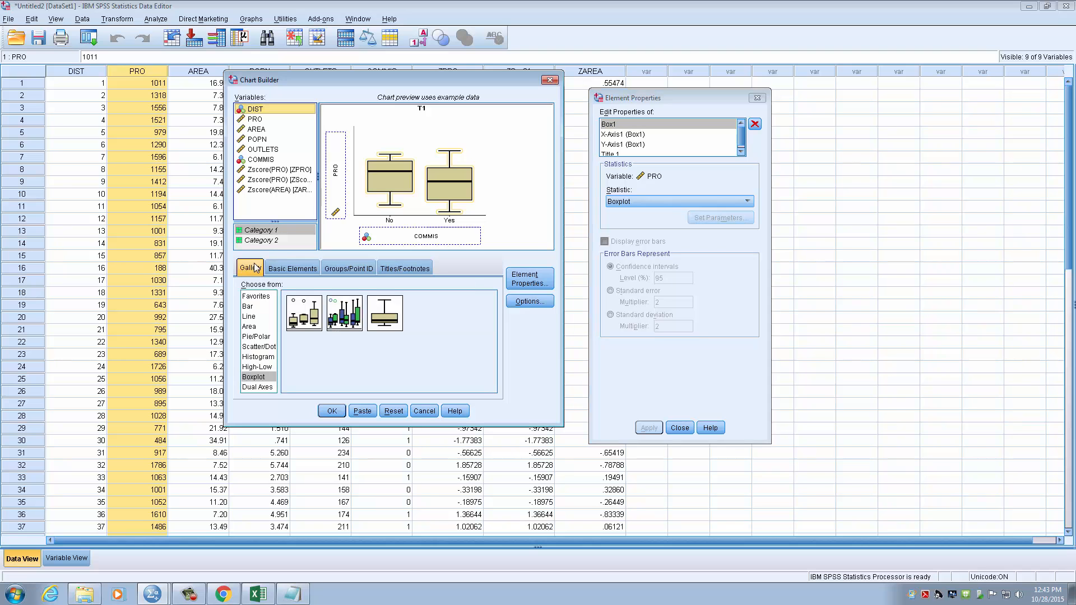
pyautogui.click(259, 348)
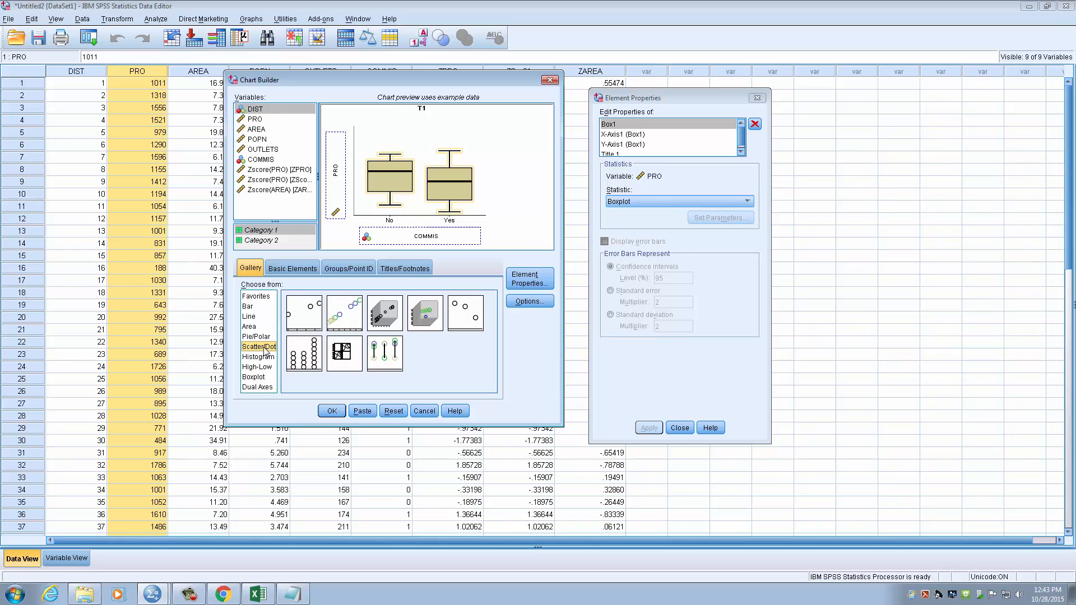
pyautogui.click(303, 320)
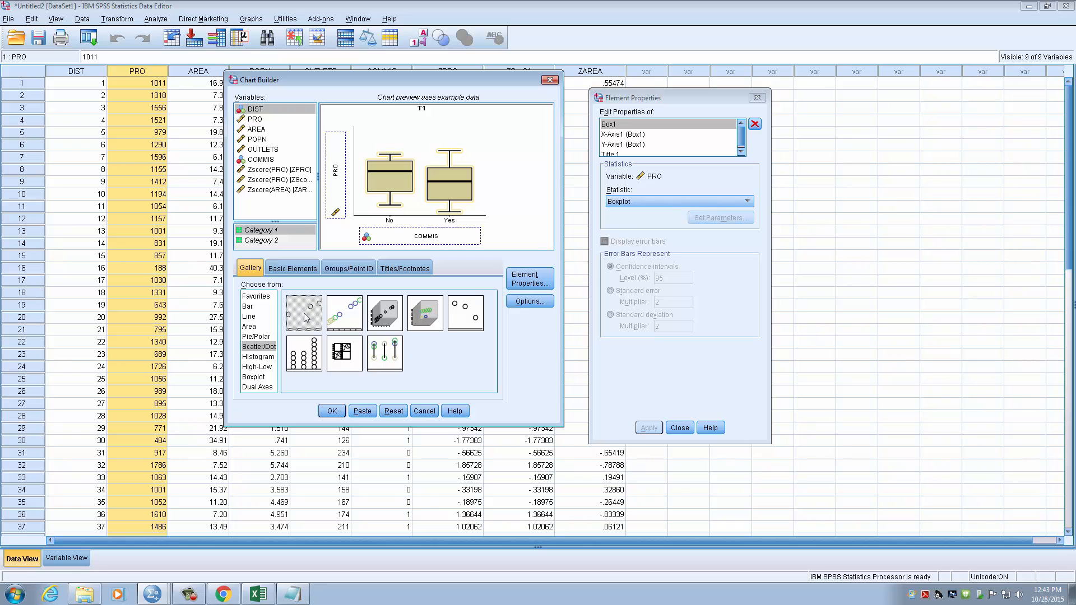
pyautogui.moveTo(305, 318); pyautogui.dragTo(414, 173)
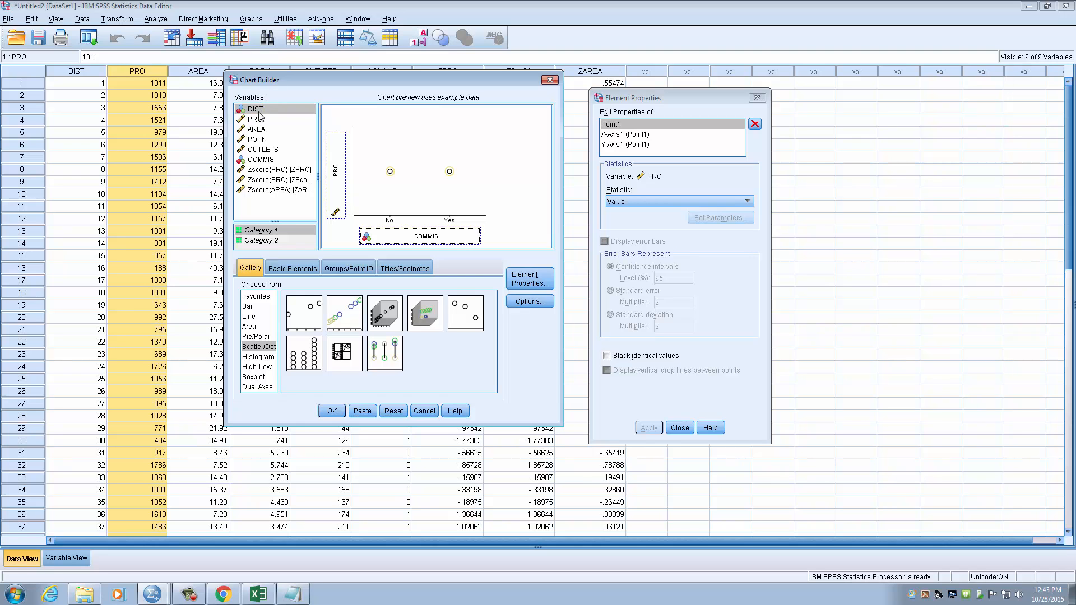
# Step: Place PRO alone on the scatter plot's y-axis, removing the summary group made by adding it twice
pyautogui.click(257, 129)
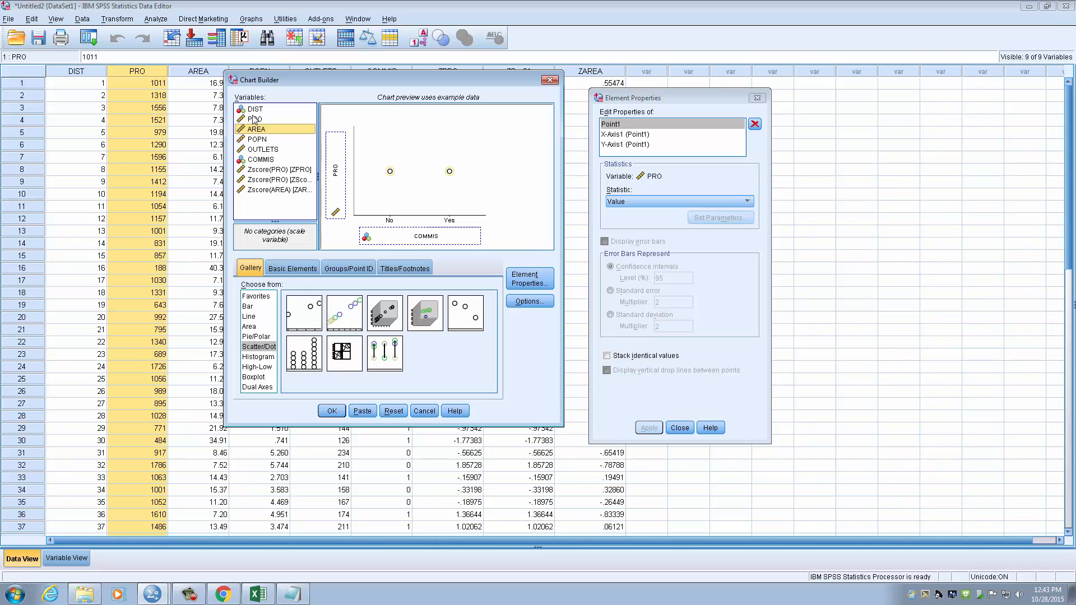
pyautogui.click(253, 119)
pyautogui.moveTo(253, 124); pyautogui.dragTo(334, 156)
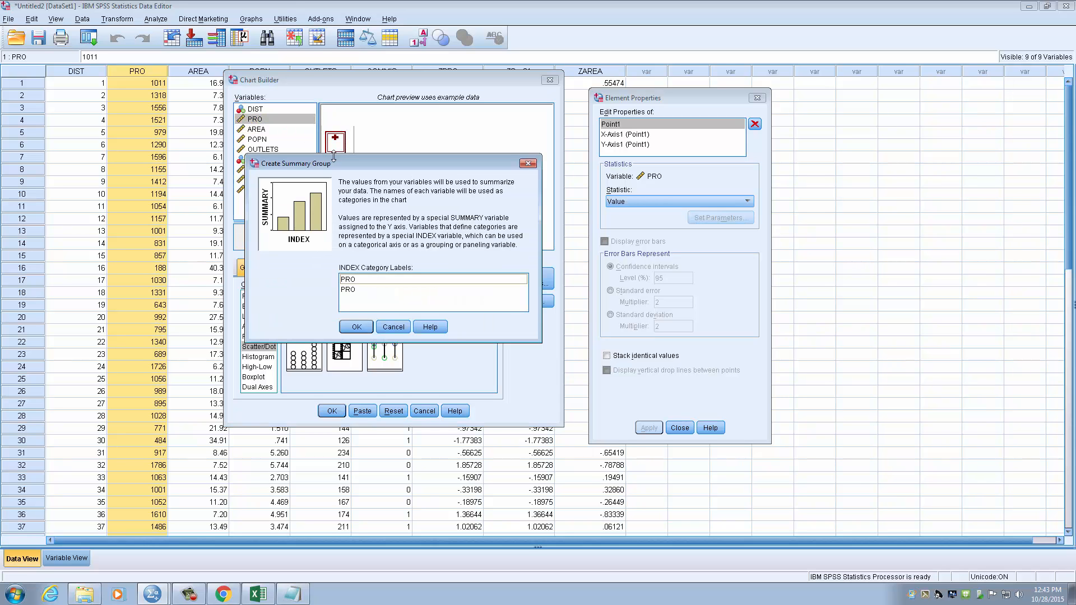
pyautogui.click(356, 328)
pyautogui.moveTo(333, 194); pyautogui.dragTo(299, 151)
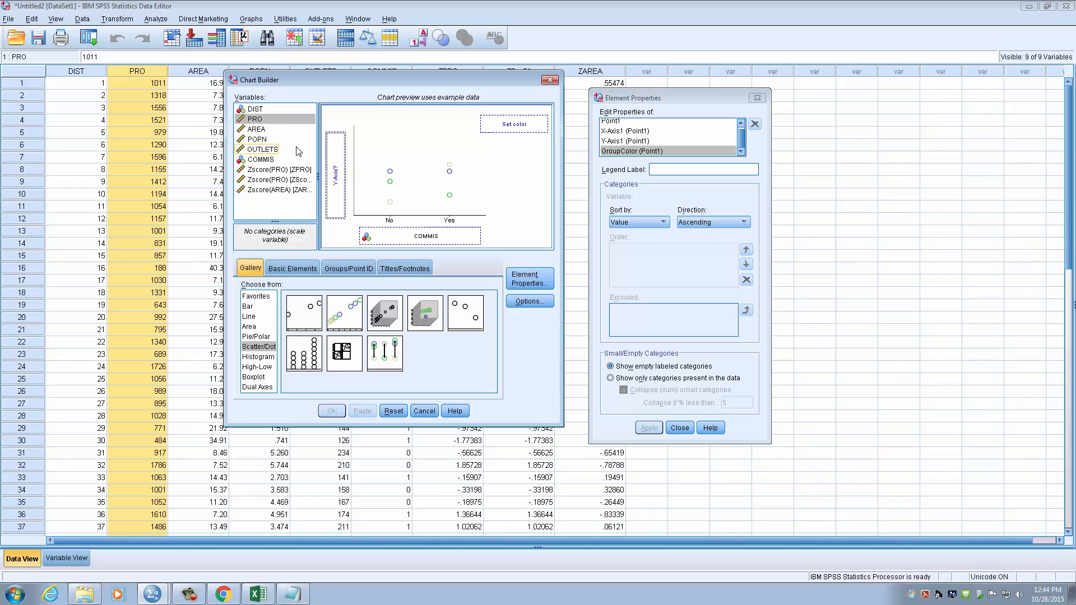
pyautogui.moveTo(250, 120); pyautogui.dragTo(335, 168)
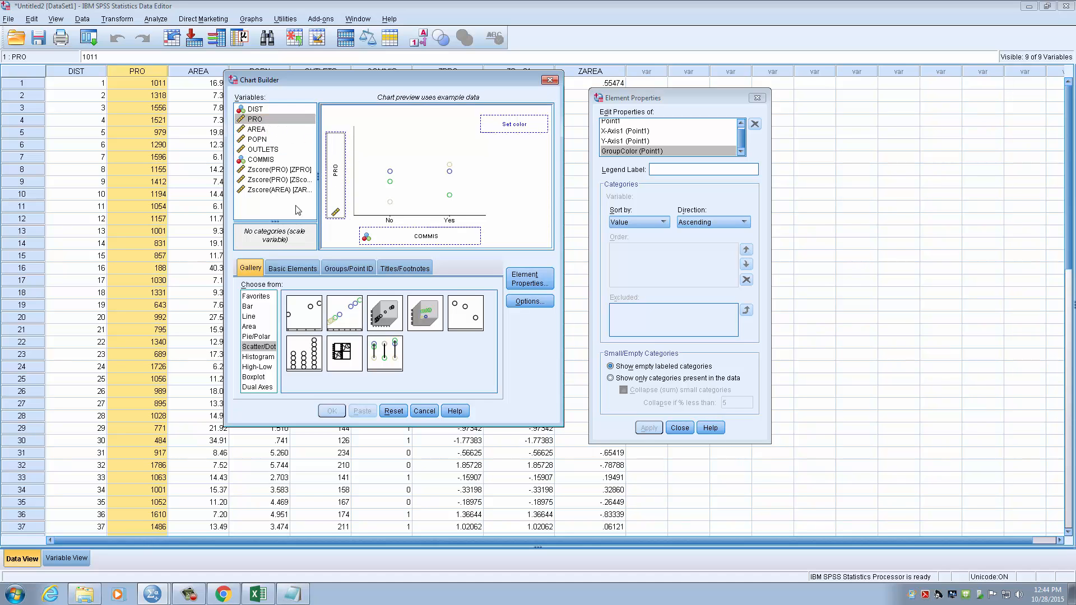
# Step: Replace COMMIS with AREA on the scatter plot's x-axis
pyautogui.click(250, 130)
pyautogui.moveTo(250, 134); pyautogui.dragTo(426, 238)
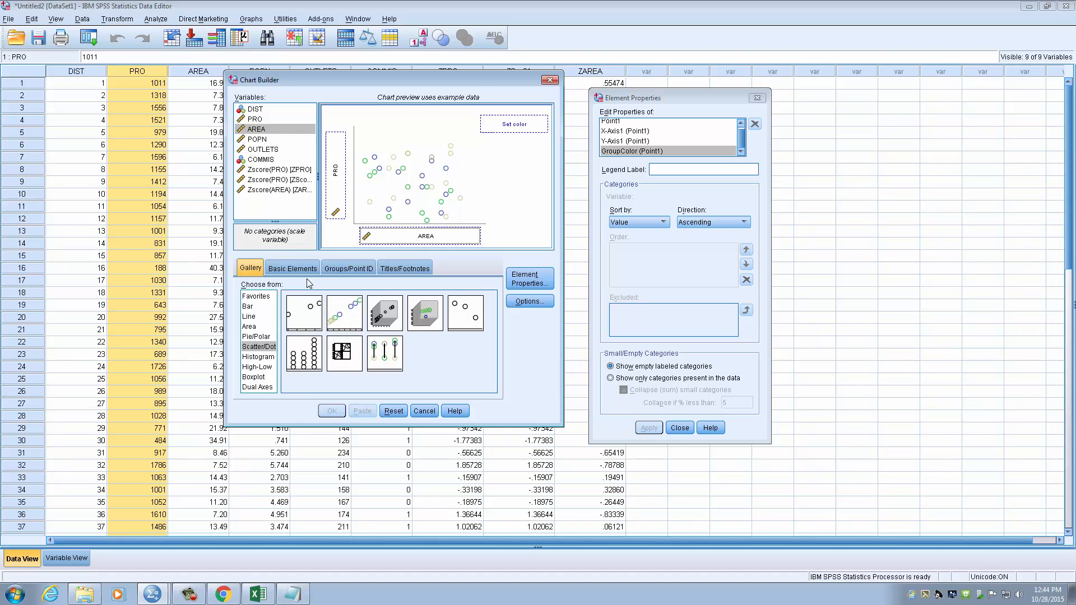
pyautogui.moveTo(484, 81); pyautogui.dragTo(506, 90)
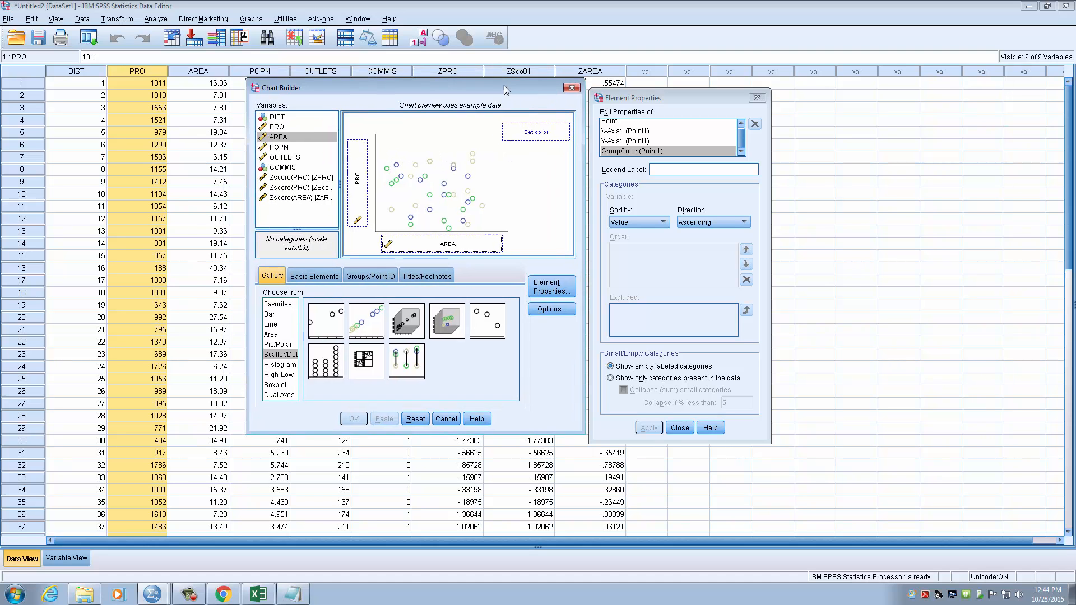
pyautogui.click(426, 277)
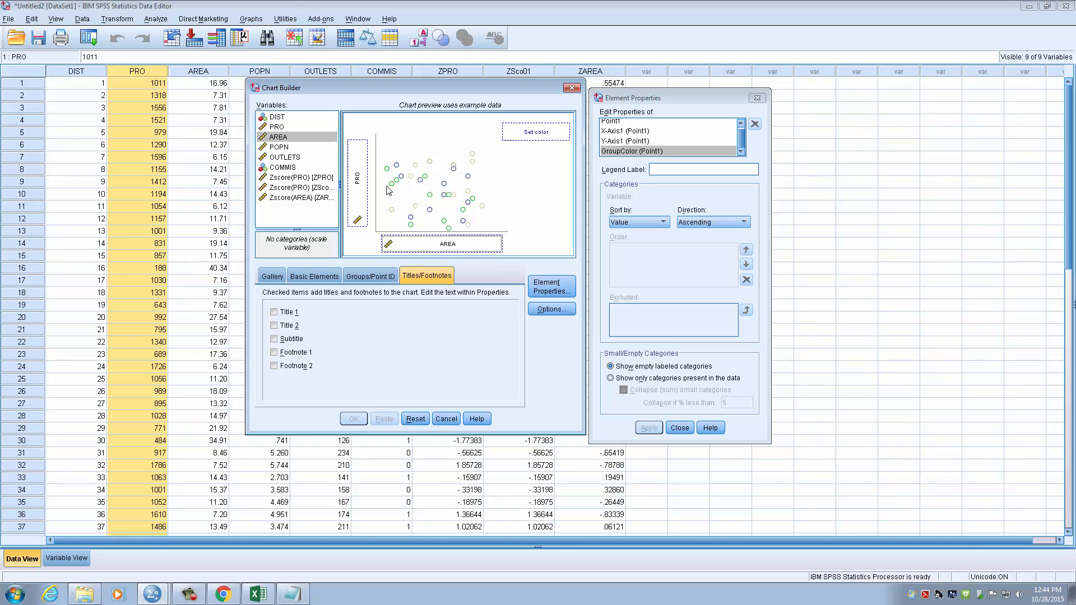
pyautogui.click(274, 325)
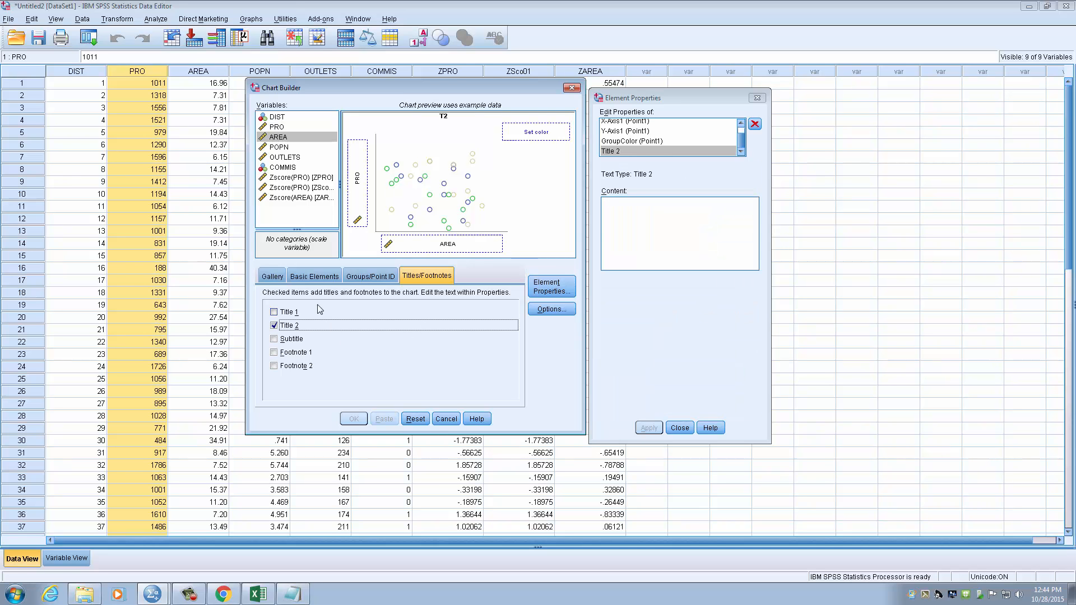
pyautogui.click(274, 325)
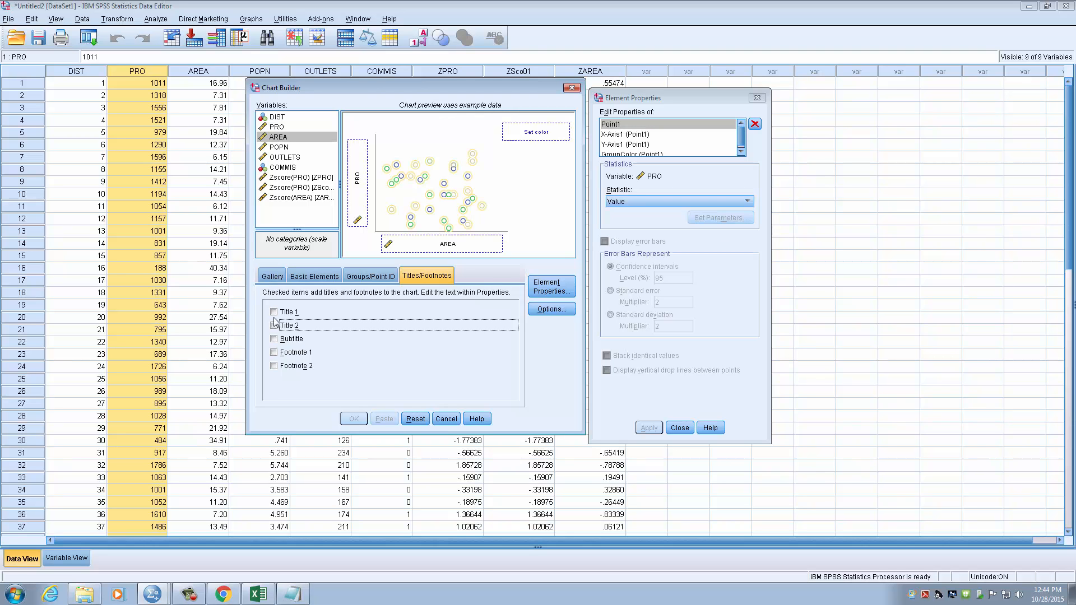
pyautogui.click(273, 277)
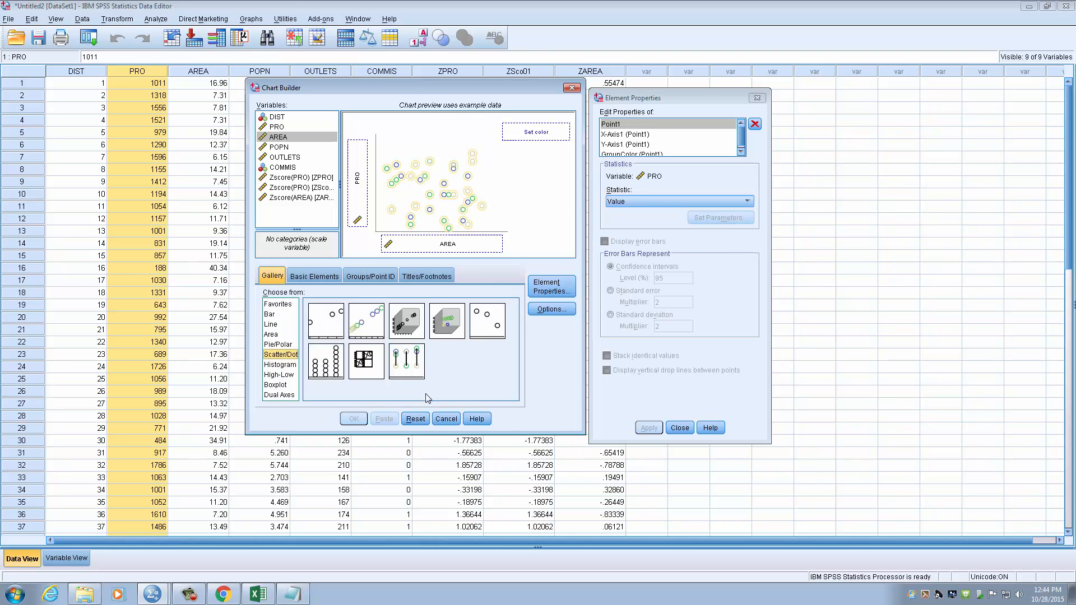
pyautogui.click(477, 224)
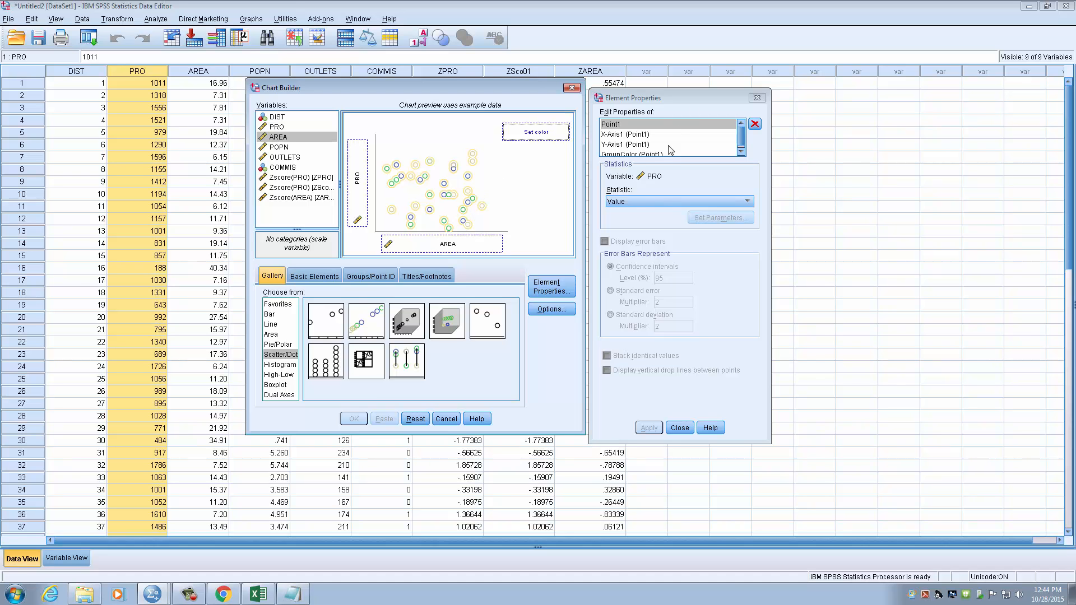
pyautogui.click(631, 200)
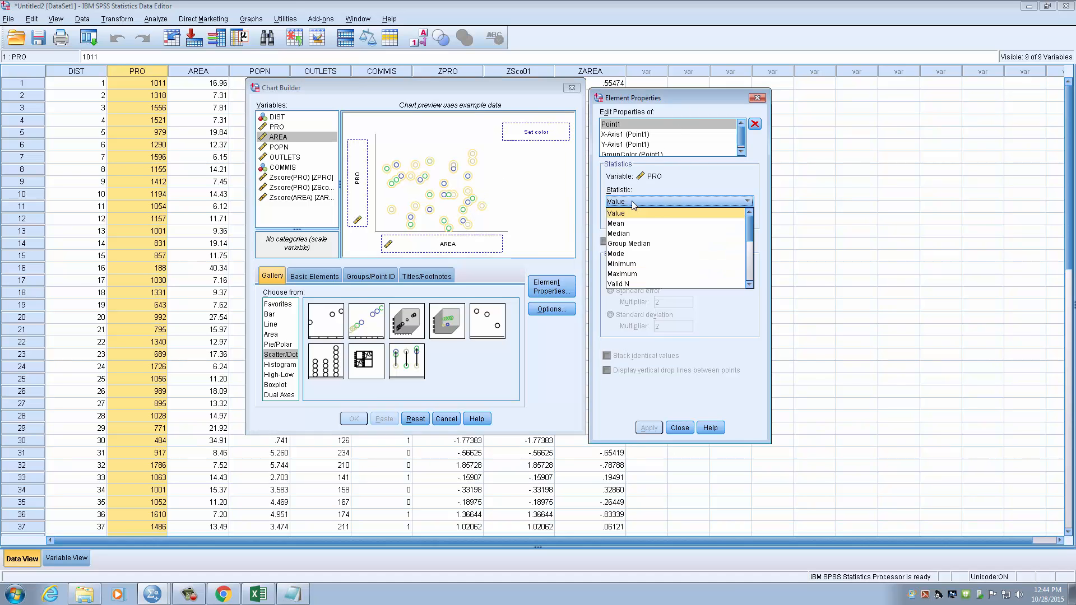
pyautogui.click(632, 210)
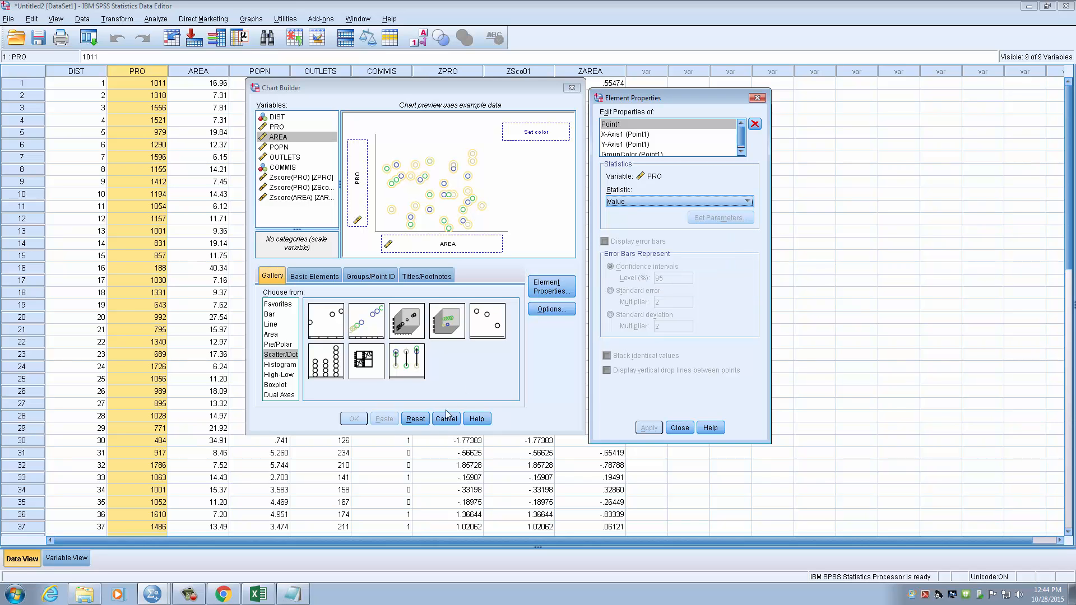
pyautogui.click(295, 250)
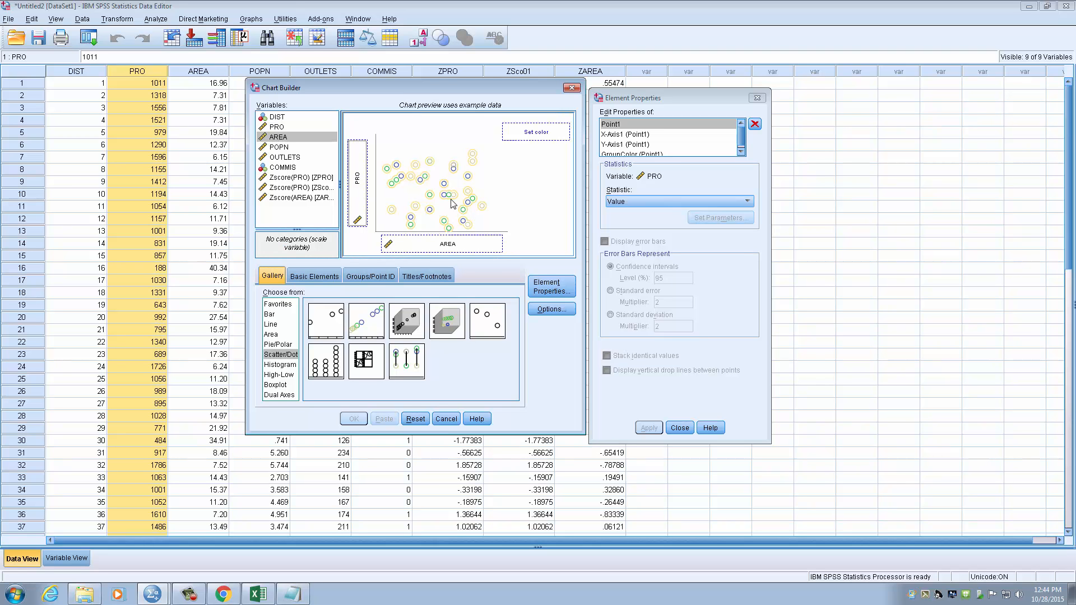
# Step: Add a first title reading "Scatterplot for Pro Vs. Area" to the chart
pyautogui.click(427, 276)
pyautogui.click(274, 312)
pyautogui.click(676, 246)
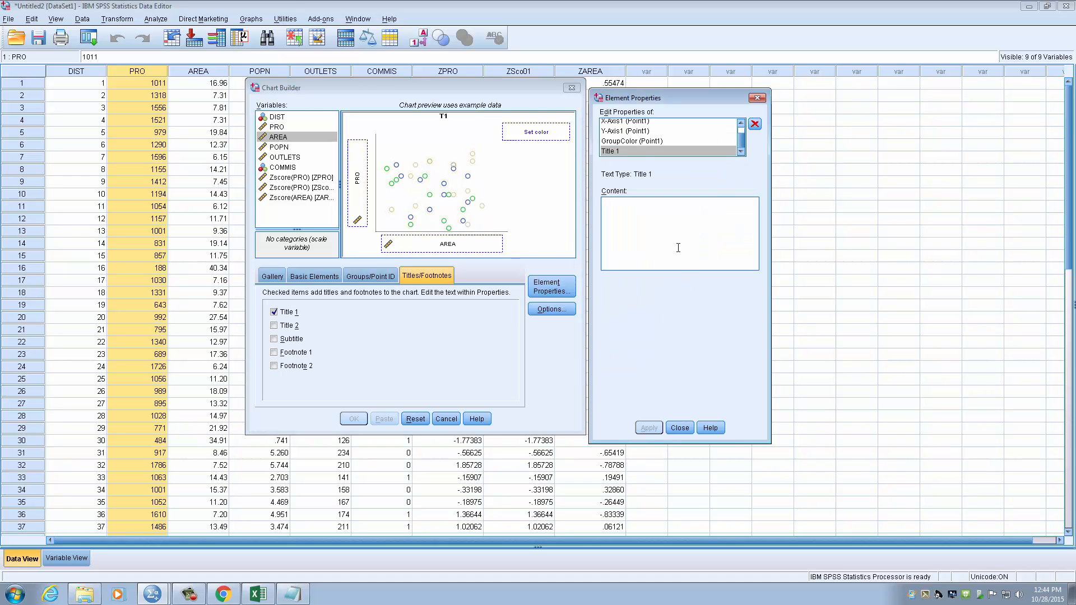
pyautogui.write('Scatterplot for Pro Vs. Area')
pyautogui.click(650, 428)
pyautogui.click(529, 129)
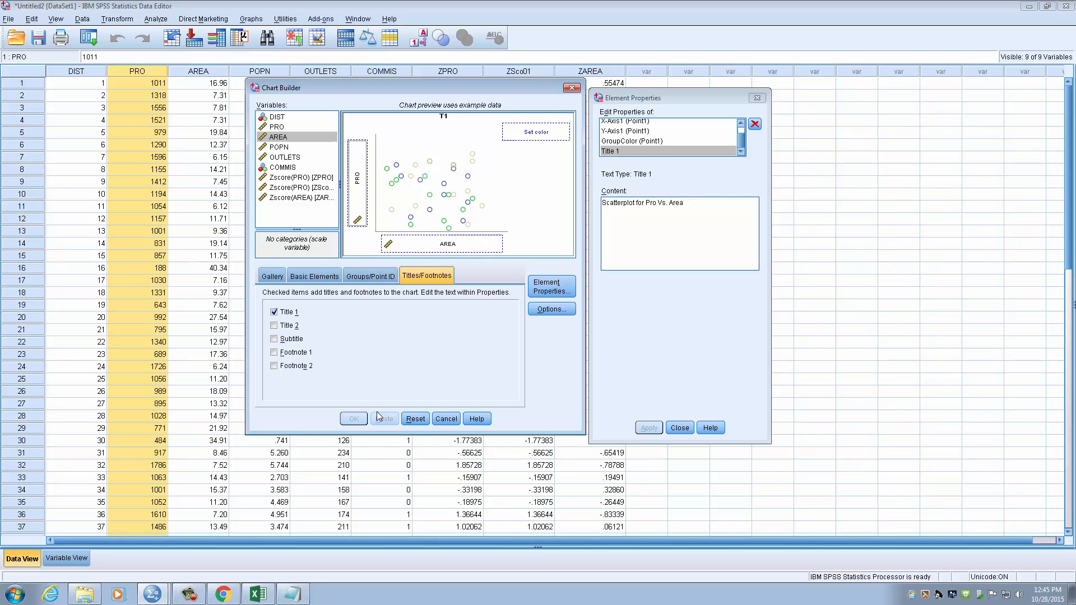
# Step: Reset the Chart Builder and set up a simple scatter plot with PRO on the y-axis and AREA on the x-axis
pyautogui.click(416, 419)
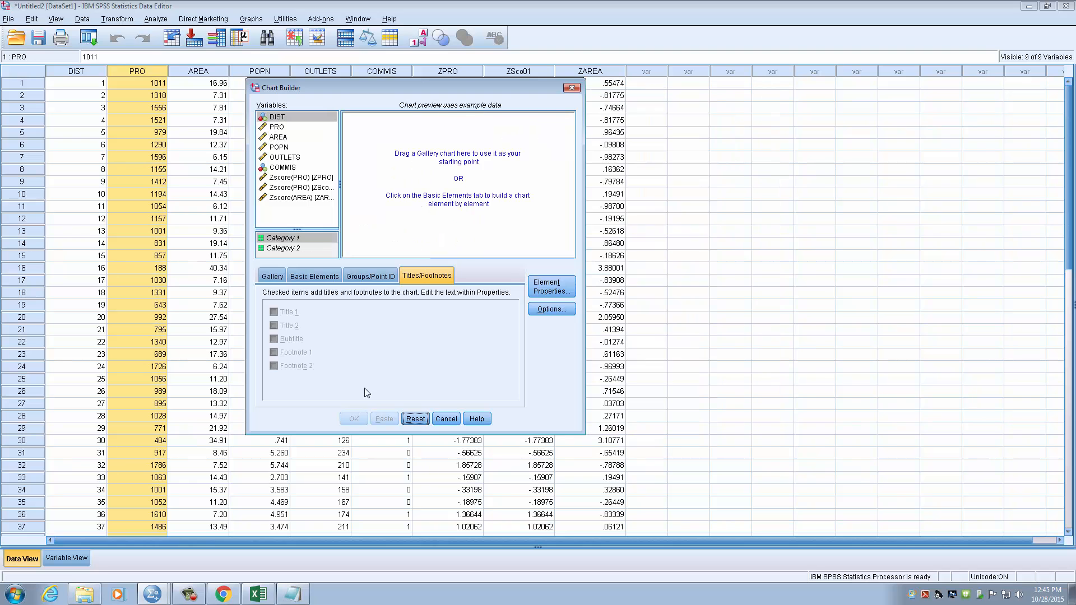
pyautogui.click(280, 276)
pyautogui.click(281, 355)
pyautogui.moveTo(324, 322); pyautogui.dragTo(413, 194)
pyautogui.moveTo(269, 128); pyautogui.dragTo(357, 184)
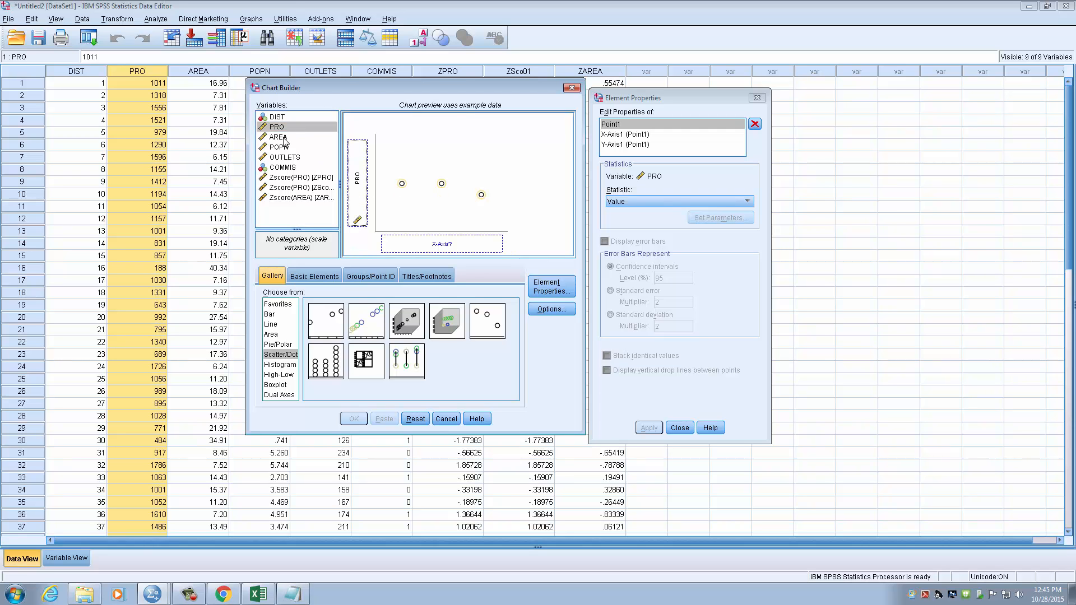
pyautogui.click(285, 140)
pyautogui.moveTo(286, 143); pyautogui.dragTo(432, 245)
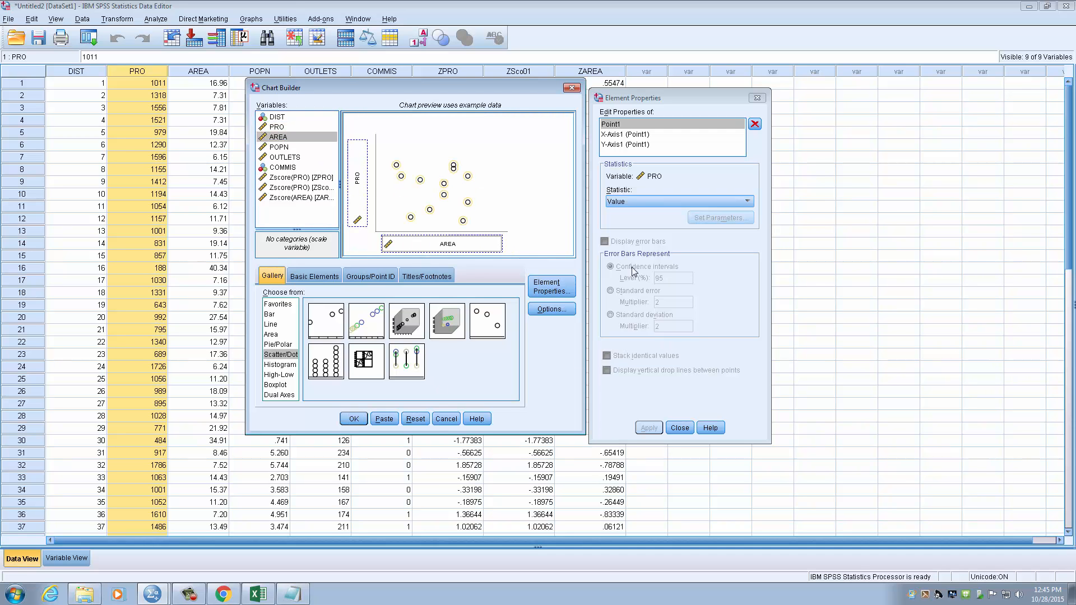
# Step: Give the scatter plot the first title "Scatterplot" and generate the chart
pyautogui.click(427, 276)
pyautogui.click(283, 313)
pyautogui.click(689, 221)
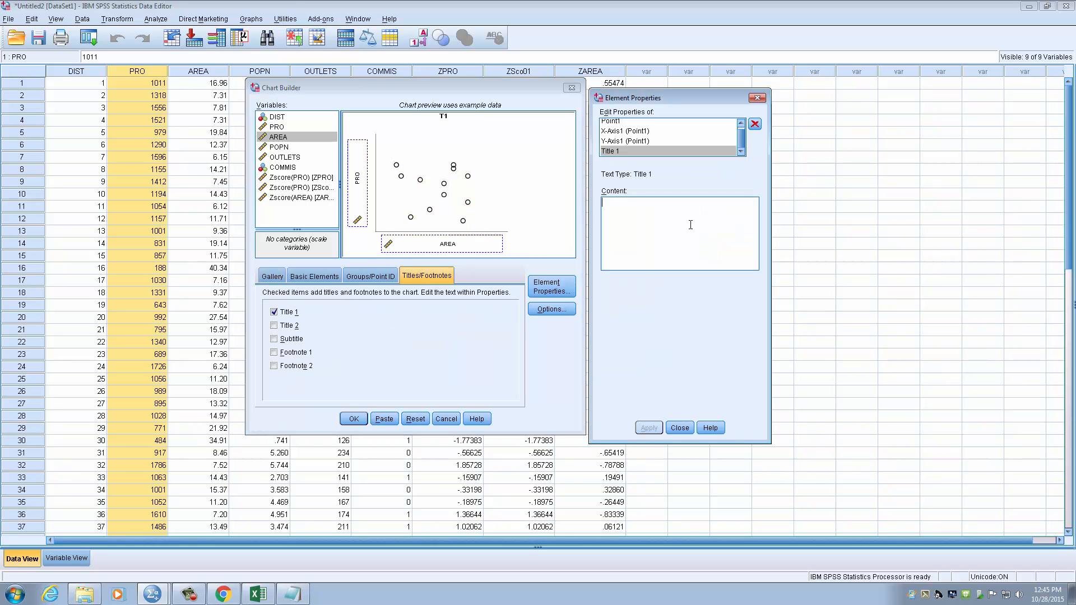
pyautogui.write('Scatterplot')
pyautogui.click(653, 427)
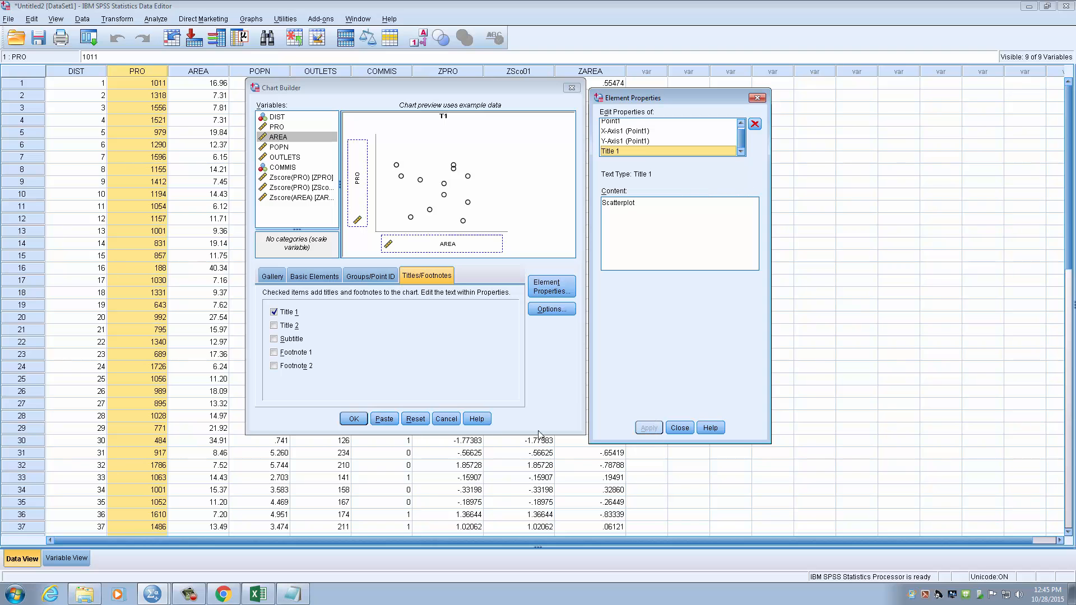
pyautogui.click(352, 419)
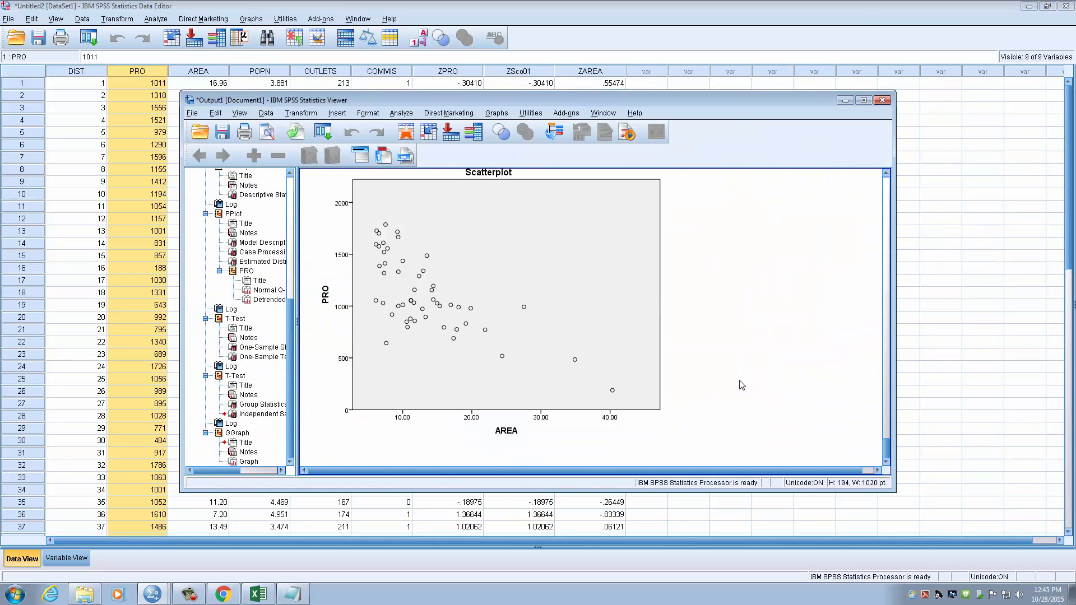
# Step: Return to the dataset, reopen the Chart Builder and clear the previous chart setup
pyautogui.click(845, 100)
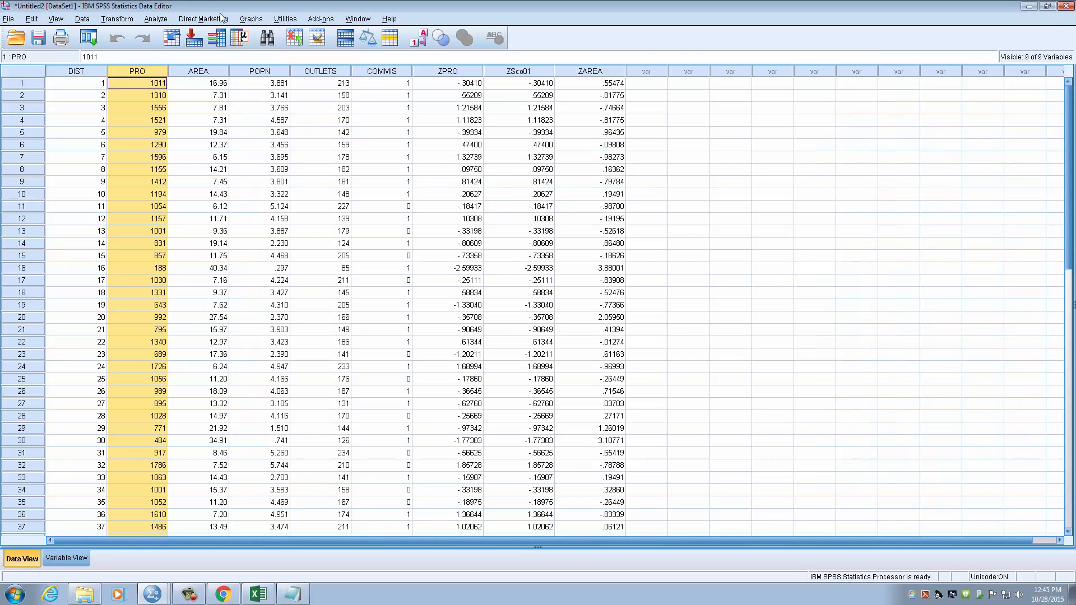
pyautogui.click(252, 19)
pyautogui.click(263, 31)
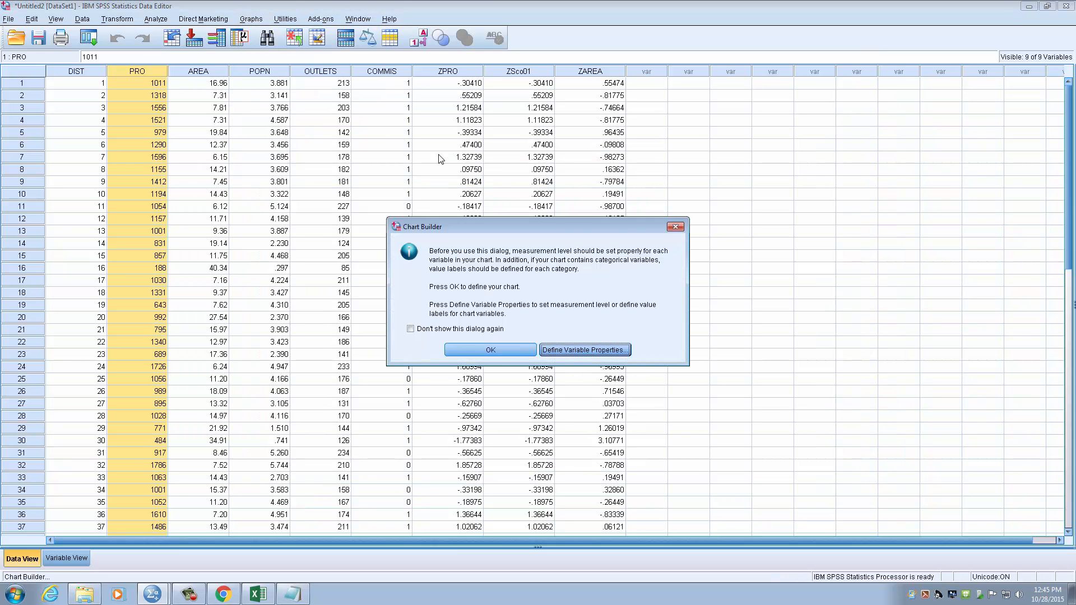
pyautogui.click(501, 350)
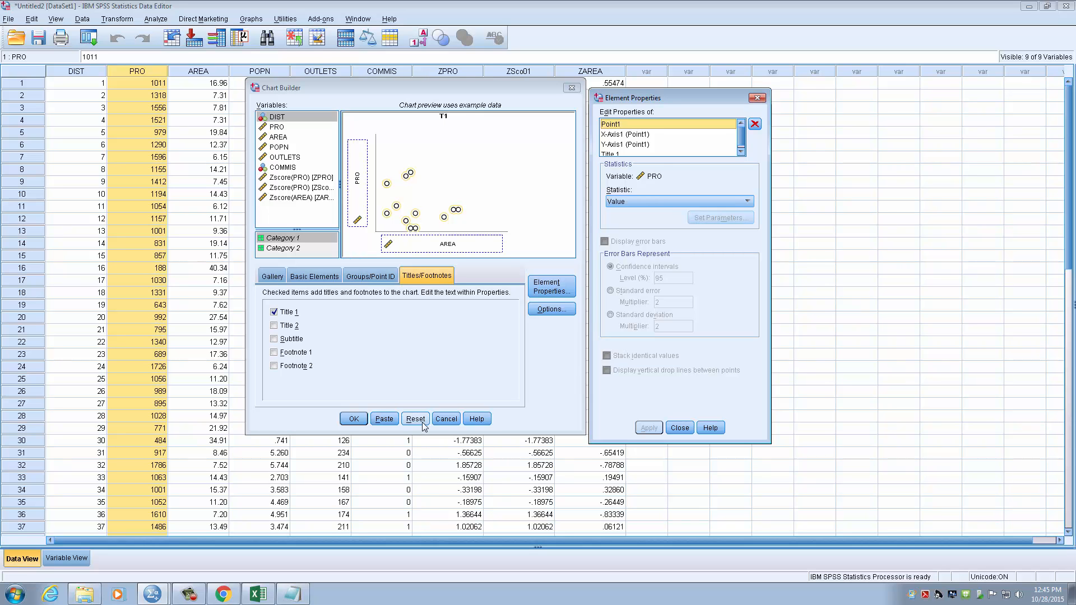
pyautogui.click(416, 419)
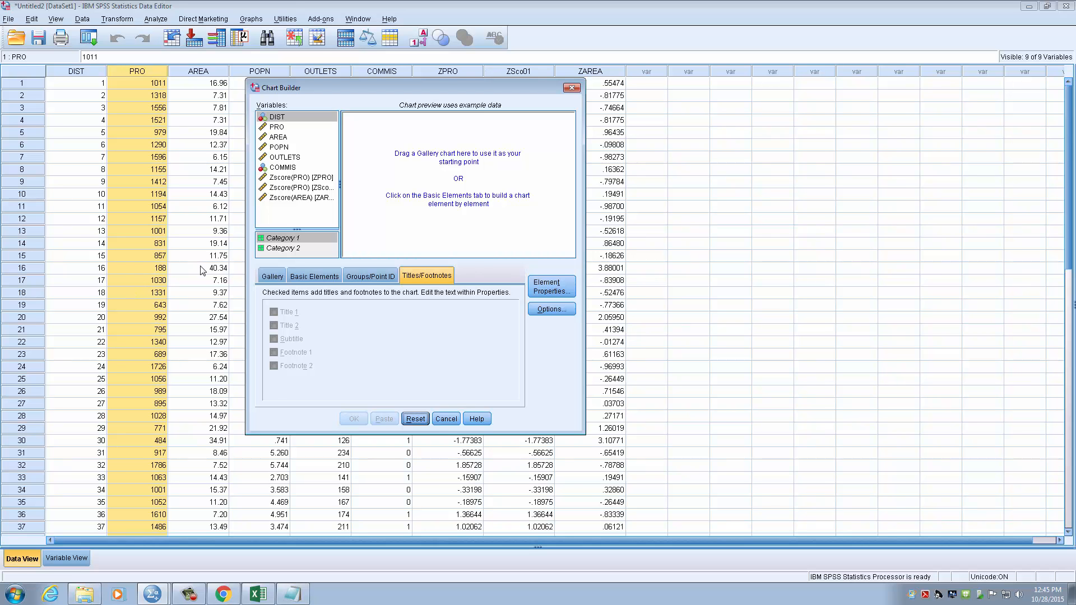
# Step: Rebuild the simple scatter plot with PRO on the y-axis and AREA on the x-axis, without a title
pyautogui.click(272, 276)
pyautogui.moveTo(328, 324); pyautogui.dragTo(487, 123)
pyautogui.click(276, 128)
pyautogui.moveTo(277, 133); pyautogui.dragTo(357, 180)
pyautogui.click(279, 140)
pyautogui.moveTo(279, 140); pyautogui.dragTo(428, 250)
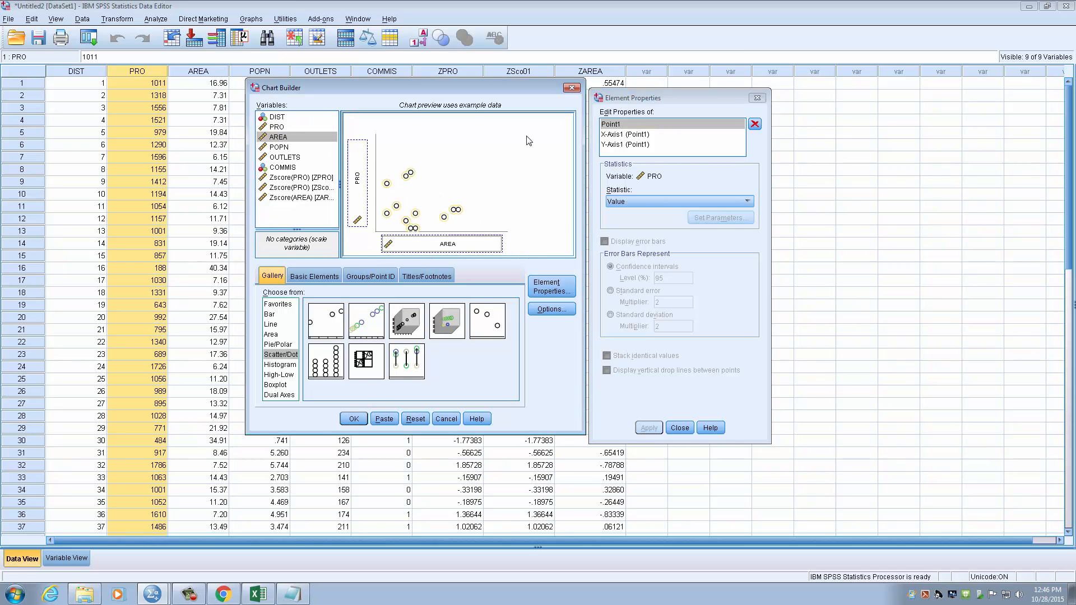
# Step: Generate the untitled PRO against AREA scatter plot, look over the plots in the output, and return to the dataset
pyautogui.click(353, 419)
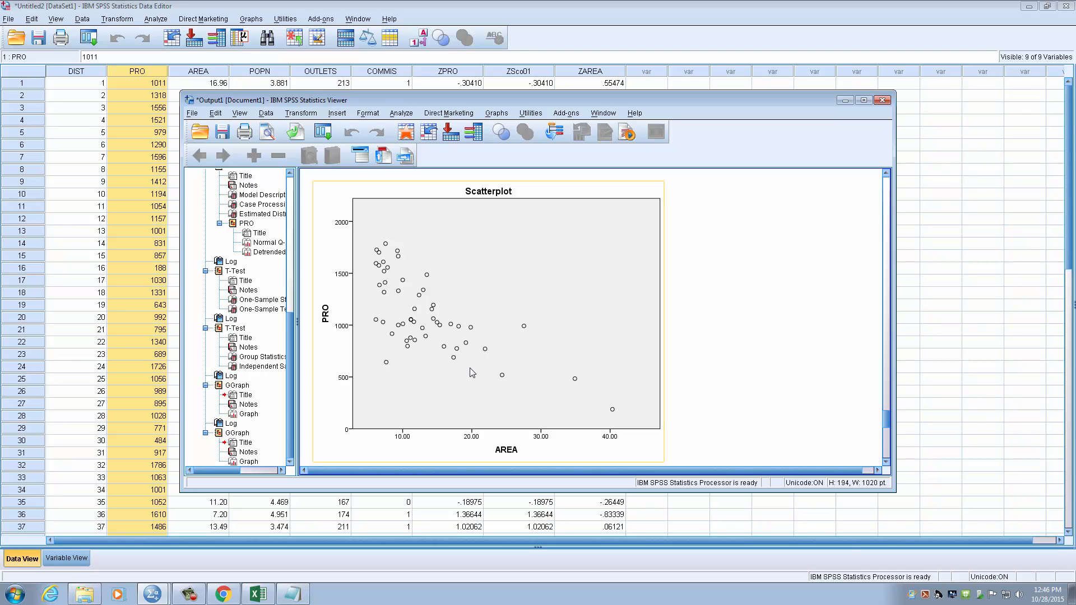
pyautogui.scroll(-3, 538, 337)
pyautogui.scroll(3, 554, 333)
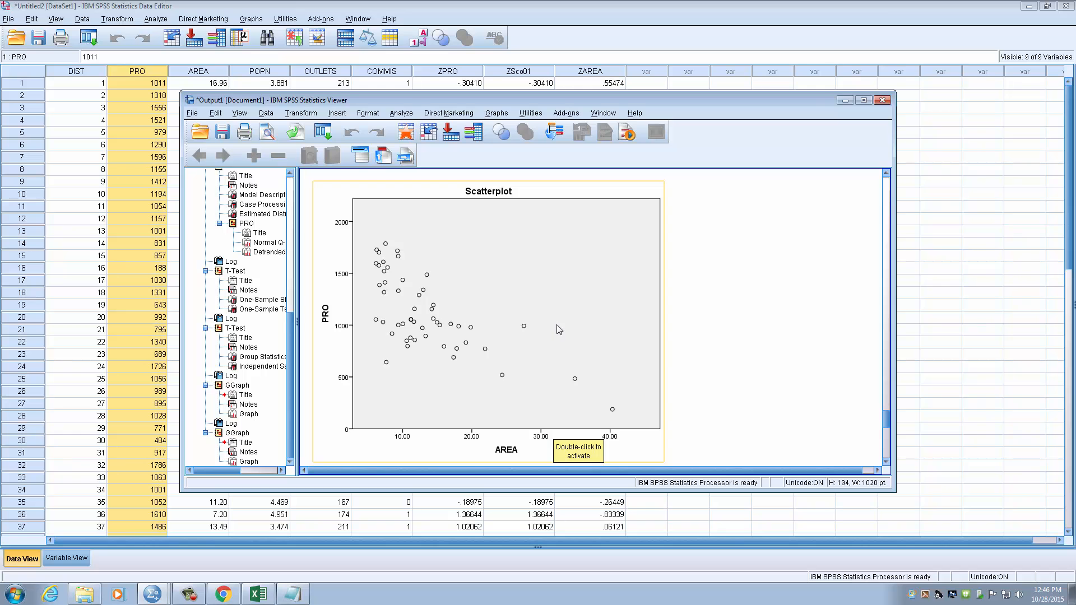
pyautogui.click(845, 100)
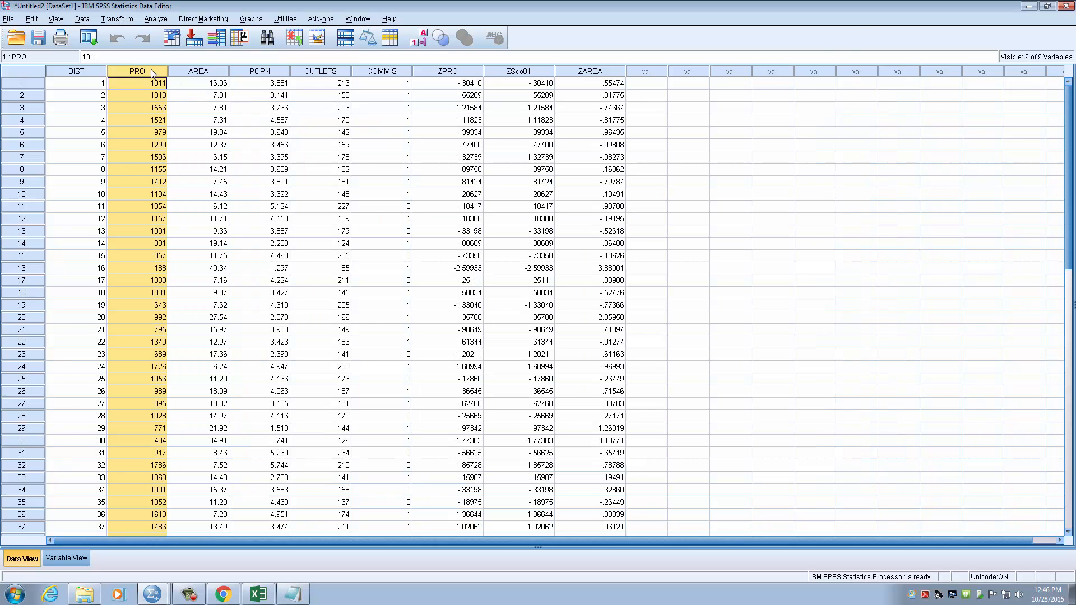
# Step: Compare the PRO, AREA, POPN, OUTLETS and COMMIS columns in the dataset as candidates for scatter plots against PRO
pyautogui.click(204, 74)
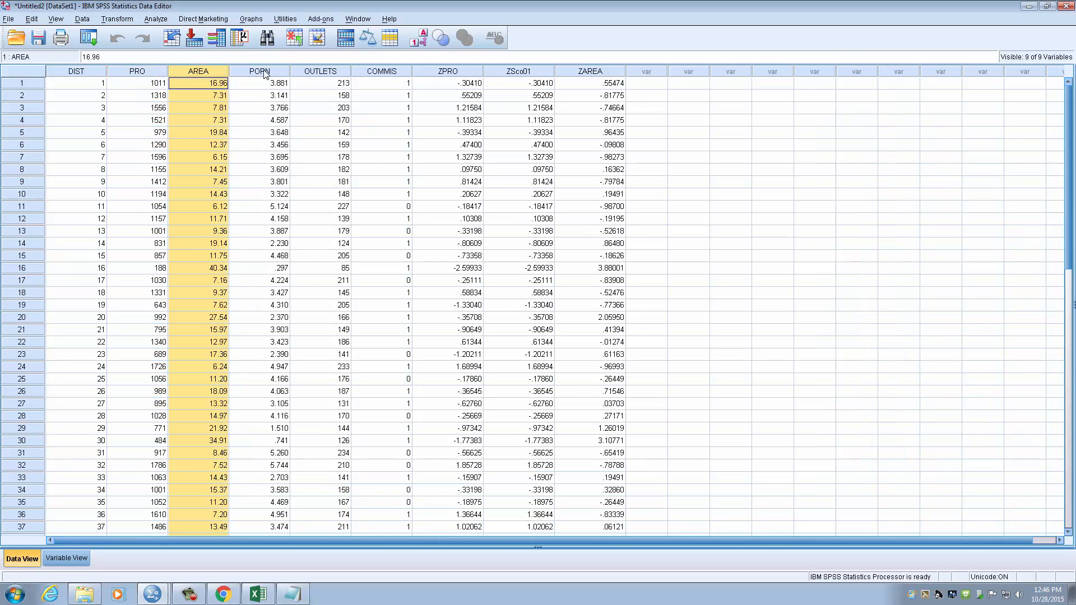
pyautogui.click(265, 75)
pyautogui.click(328, 75)
pyautogui.click(143, 73)
pyautogui.click(212, 73)
pyautogui.click(261, 76)
pyautogui.click(324, 82)
pyautogui.click(153, 79)
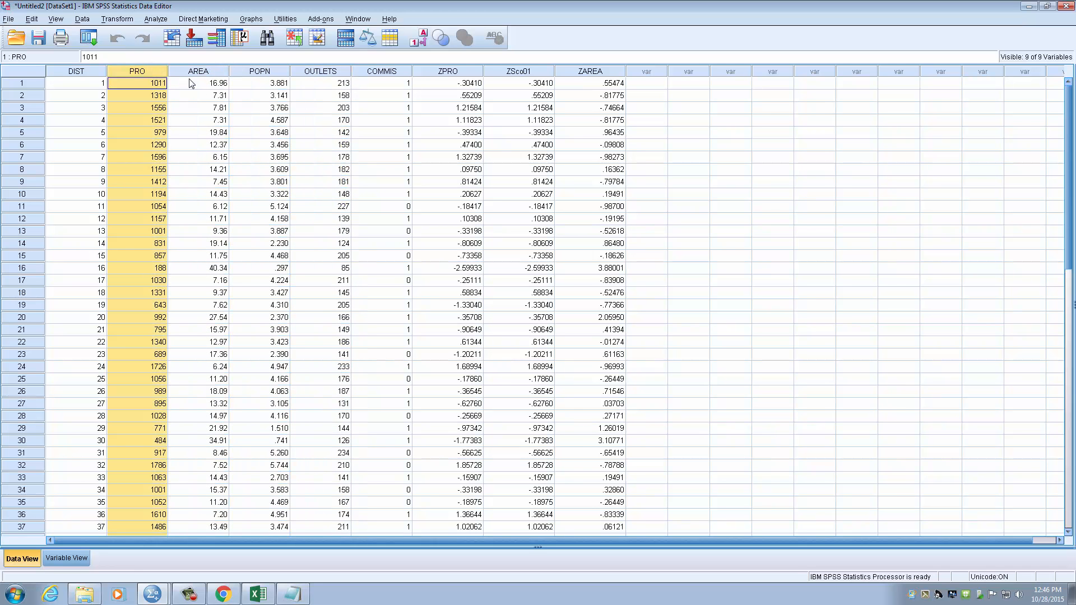
pyautogui.click(209, 78)
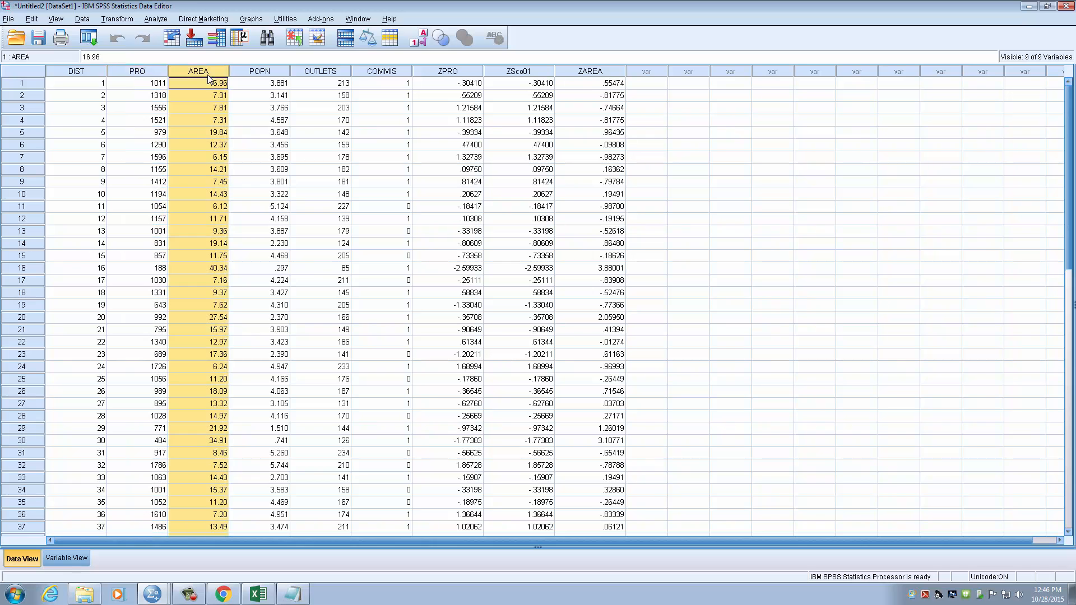
pyautogui.click(255, 76)
pyautogui.click(142, 69)
pyautogui.click(178, 72)
pyautogui.click(133, 74)
pyautogui.click(192, 76)
pyautogui.click(136, 75)
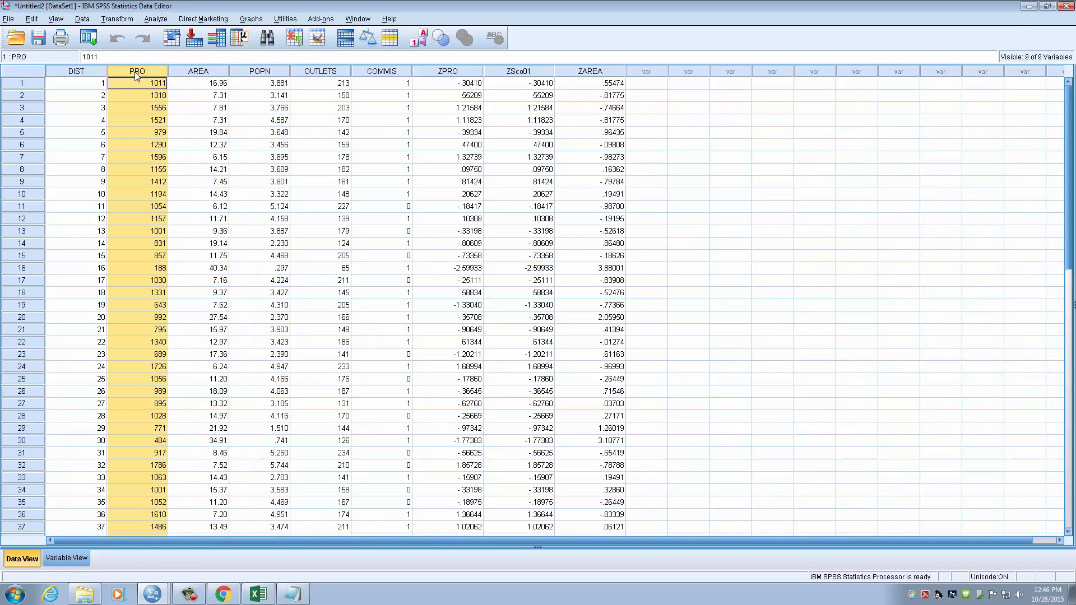
pyautogui.click(196, 77)
pyautogui.click(140, 79)
pyautogui.click(246, 78)
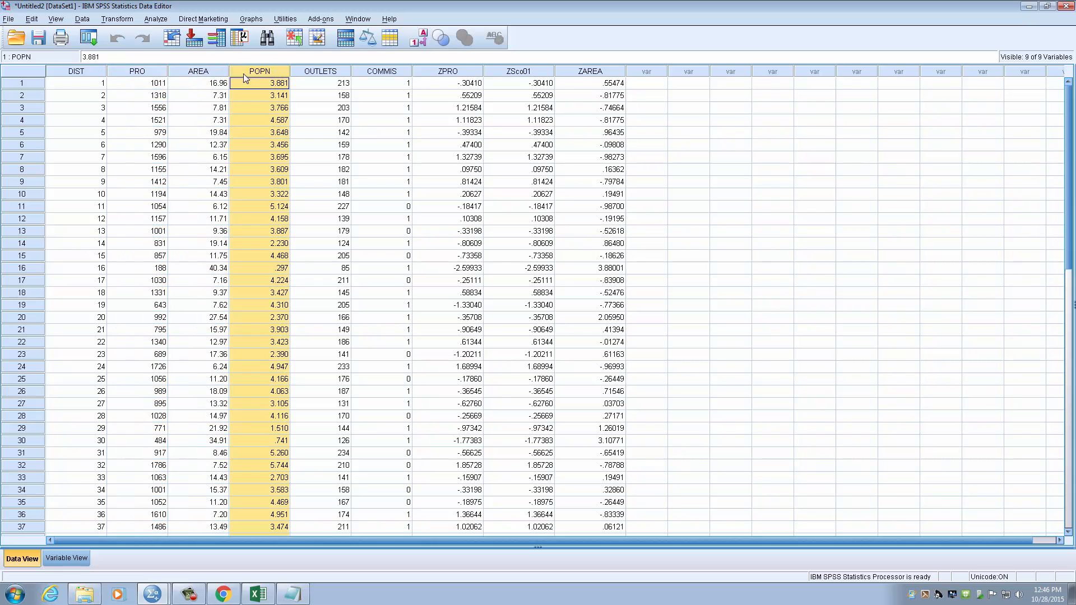
pyautogui.click(144, 78)
pyautogui.click(300, 79)
pyautogui.click(379, 82)
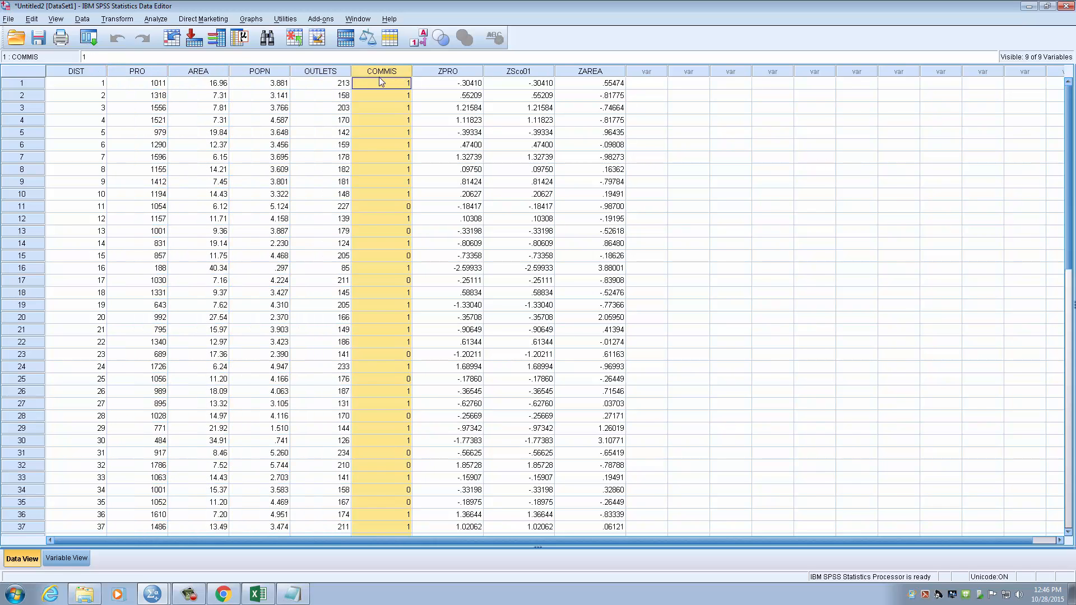
pyautogui.click(263, 78)
pyautogui.click(320, 77)
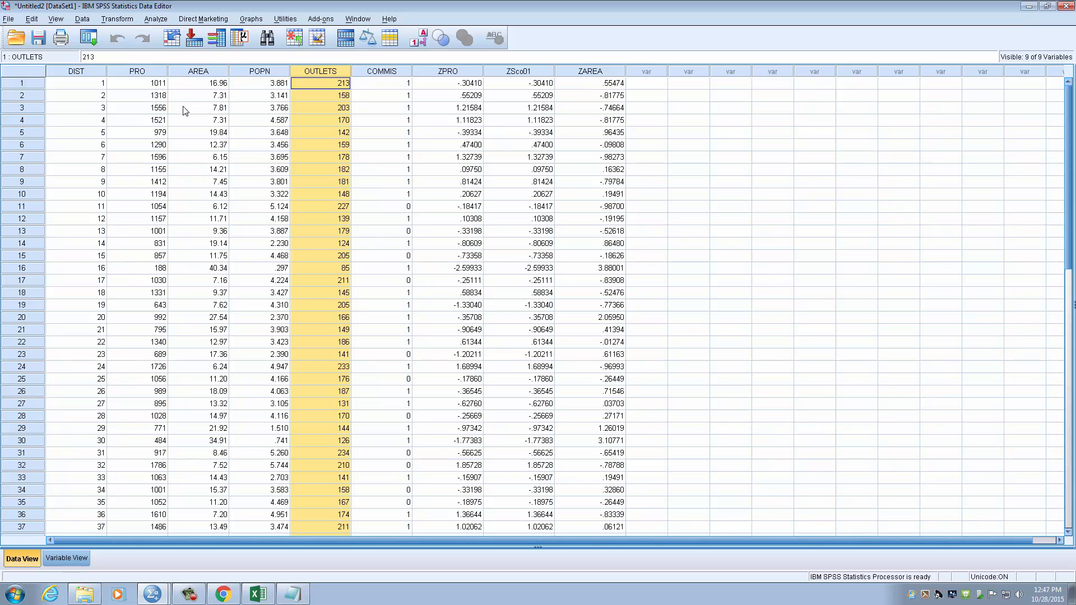
pyautogui.click(213, 75)
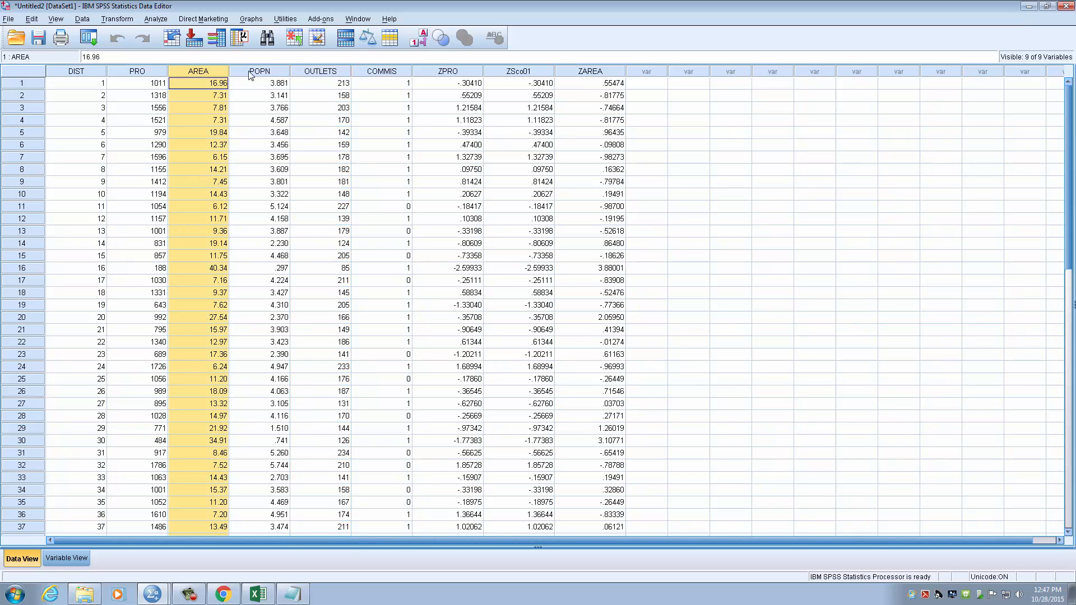
pyautogui.click(251, 20)
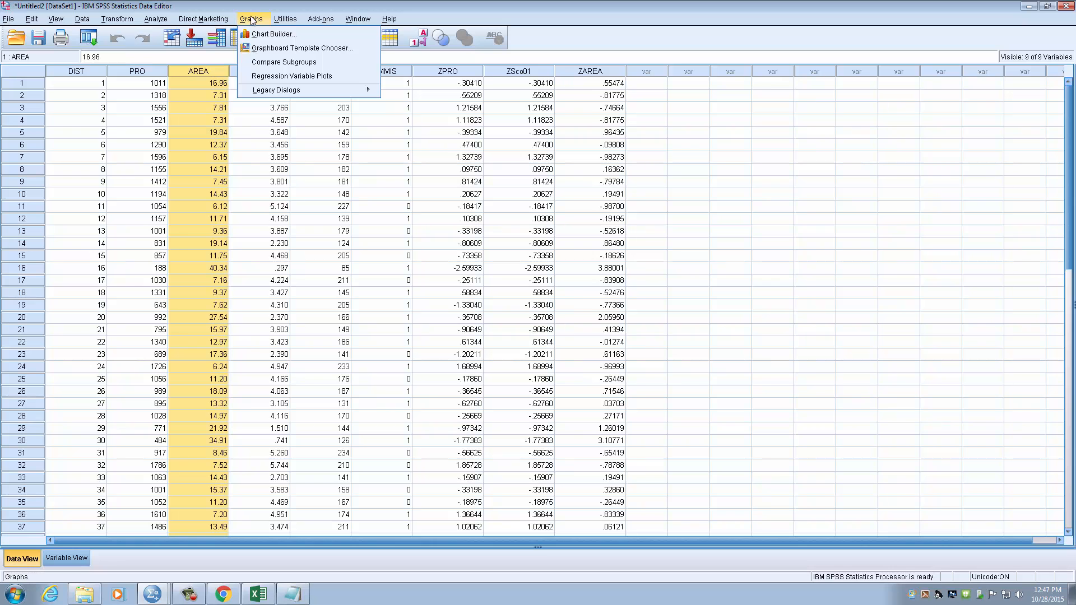
pyautogui.click(243, 8)
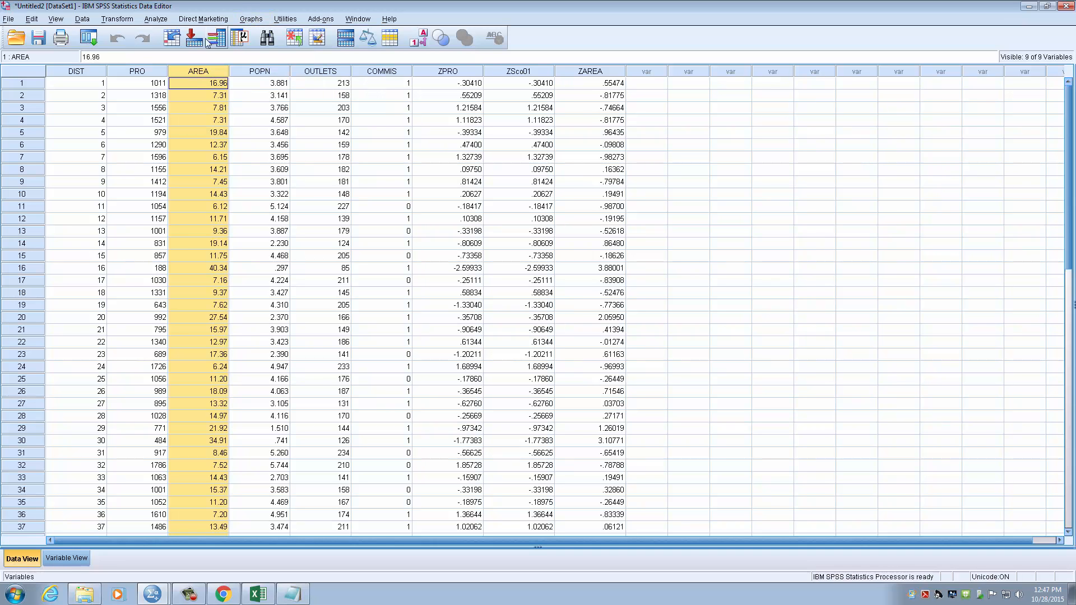
pyautogui.click(157, 75)
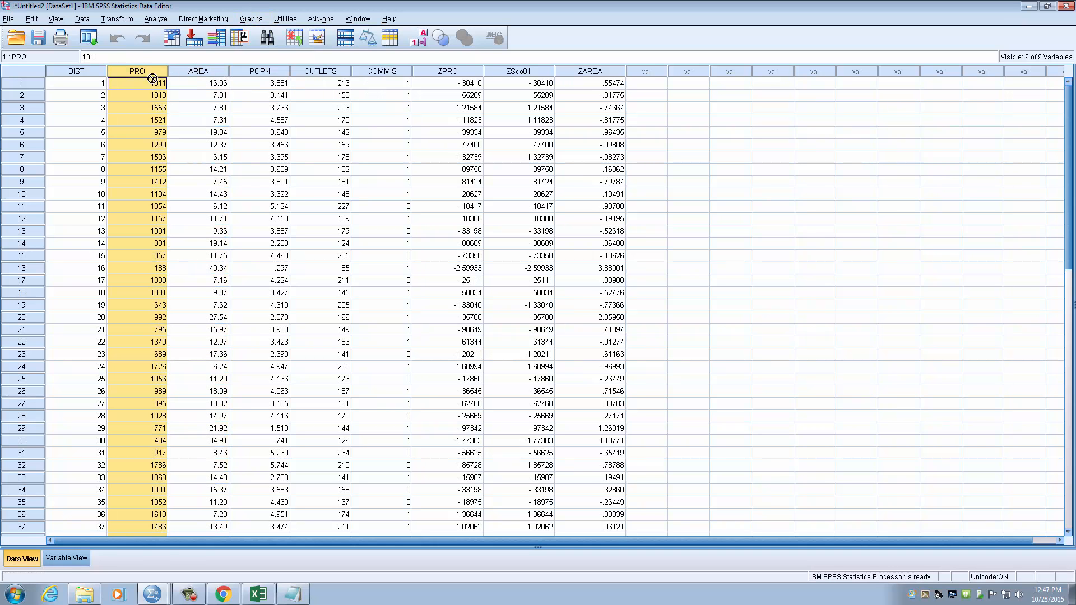
pyautogui.click(218, 73)
pyautogui.click(252, 73)
pyautogui.click(327, 75)
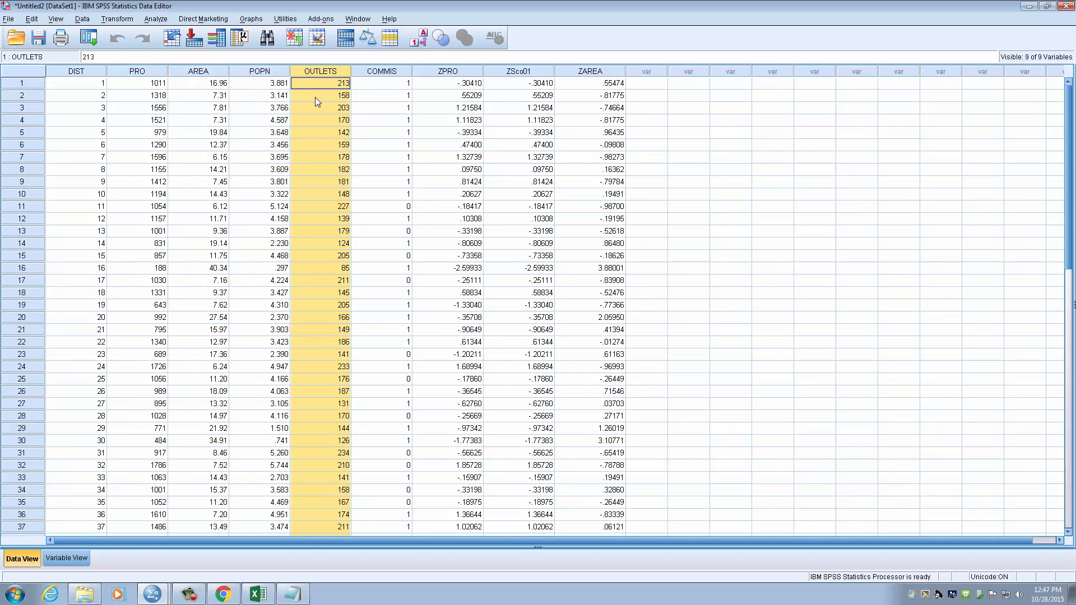
# Step: Reopen the Chart Builder and clear the previous PRO against AREA chart setup
pyautogui.click(252, 19)
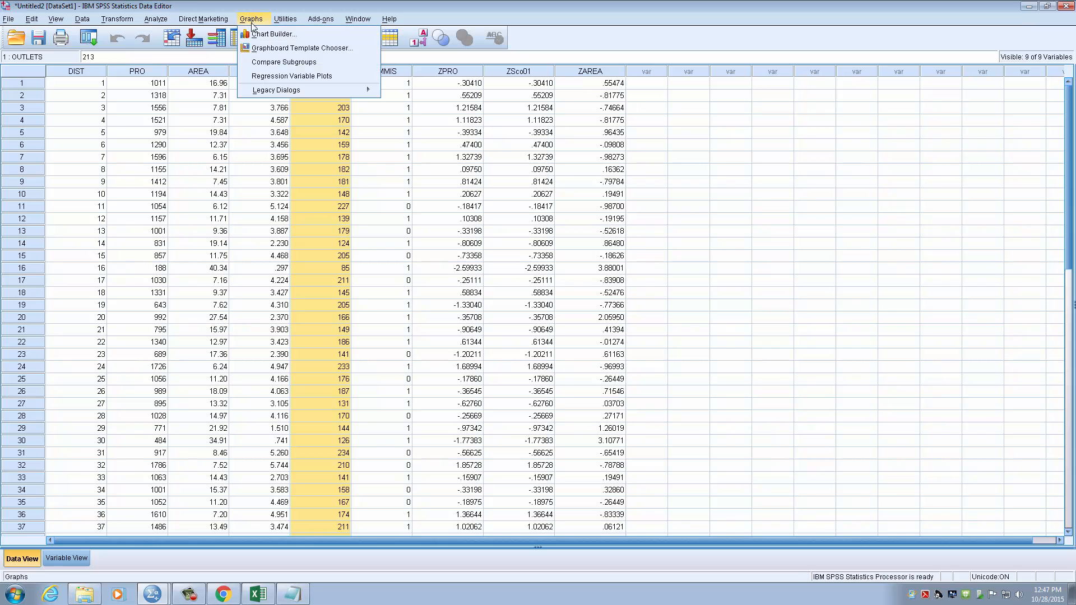
pyautogui.click(255, 36)
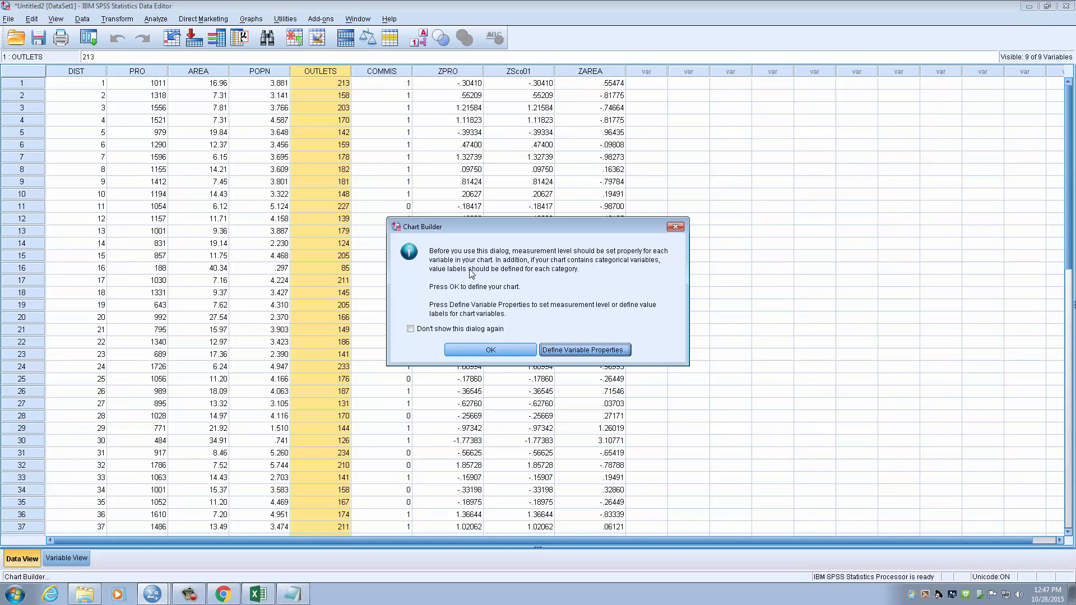
pyautogui.click(480, 347)
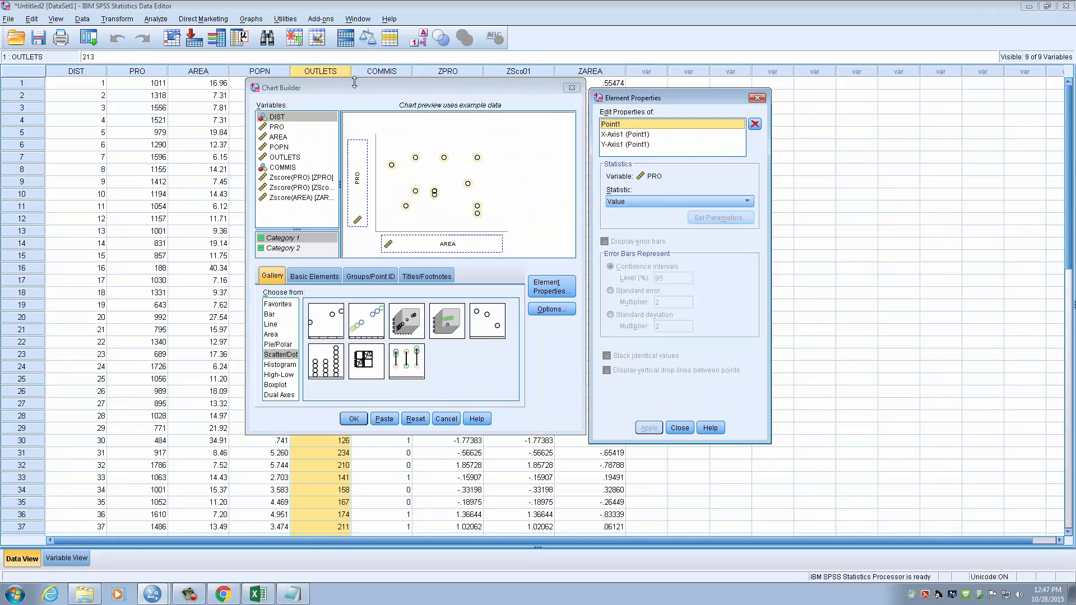
pyautogui.moveTo(356, 86); pyautogui.dragTo(321, 62)
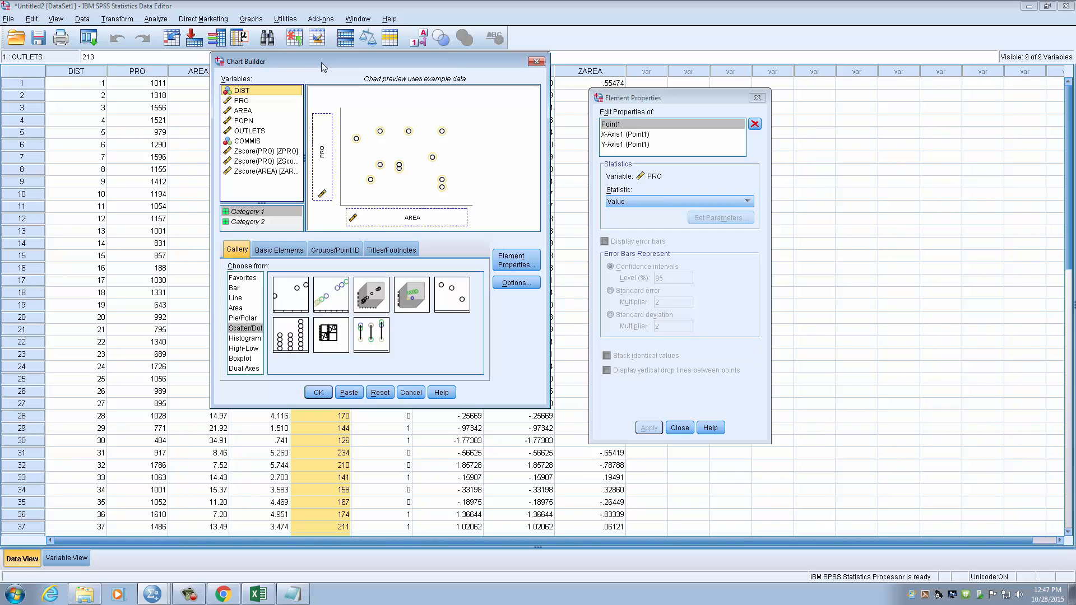
pyautogui.click(380, 393)
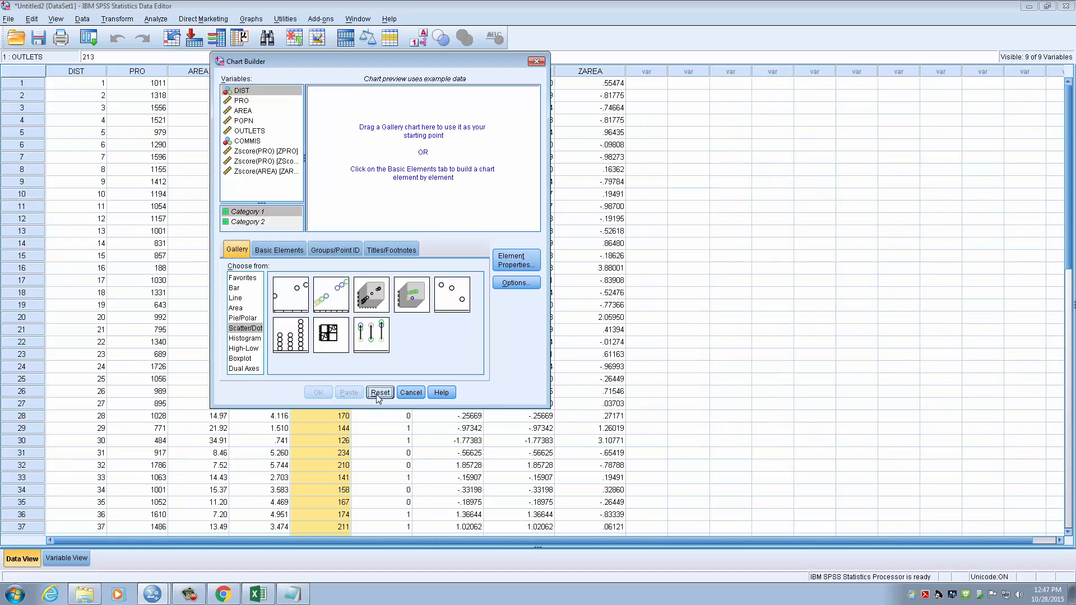
# Step: Start a new Scatterplot Matrix chart from the Scatter/Dot gallery
pyautogui.click(239, 330)
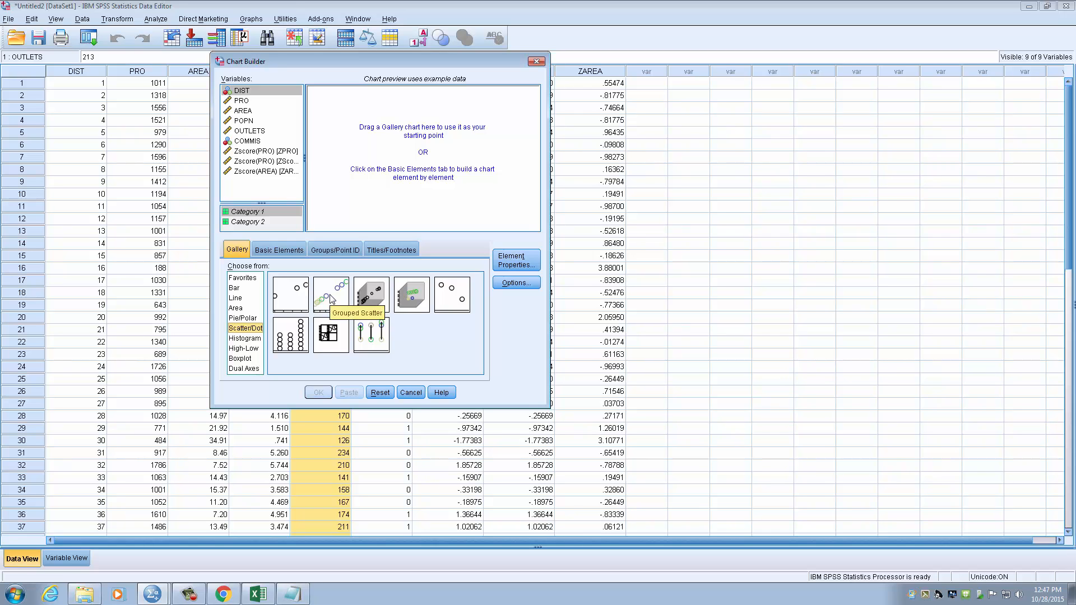
pyautogui.click(333, 333)
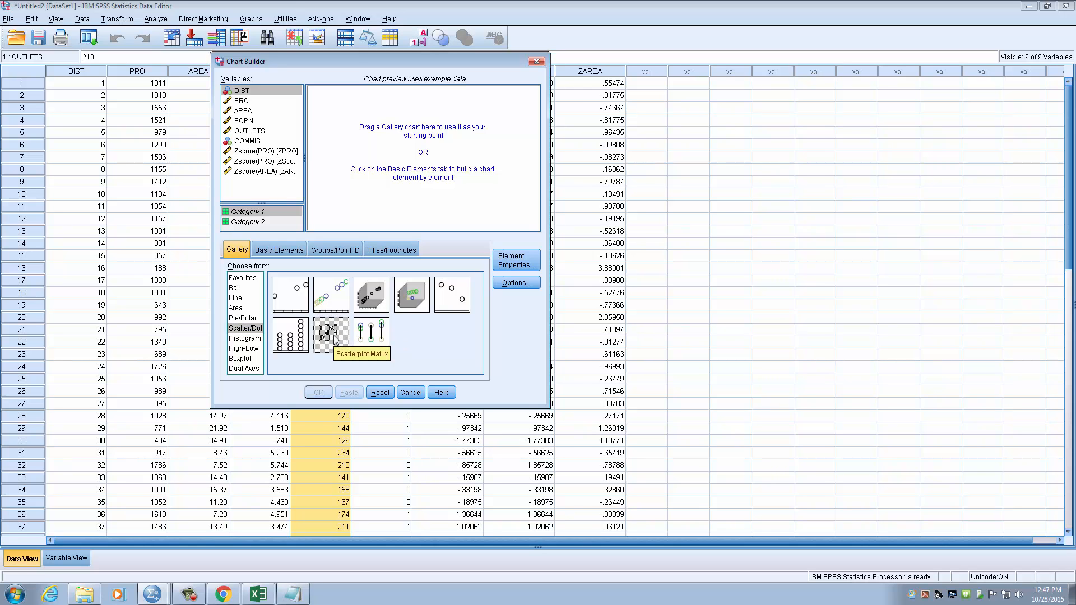
pyautogui.moveTo(335, 340); pyautogui.dragTo(408, 158)
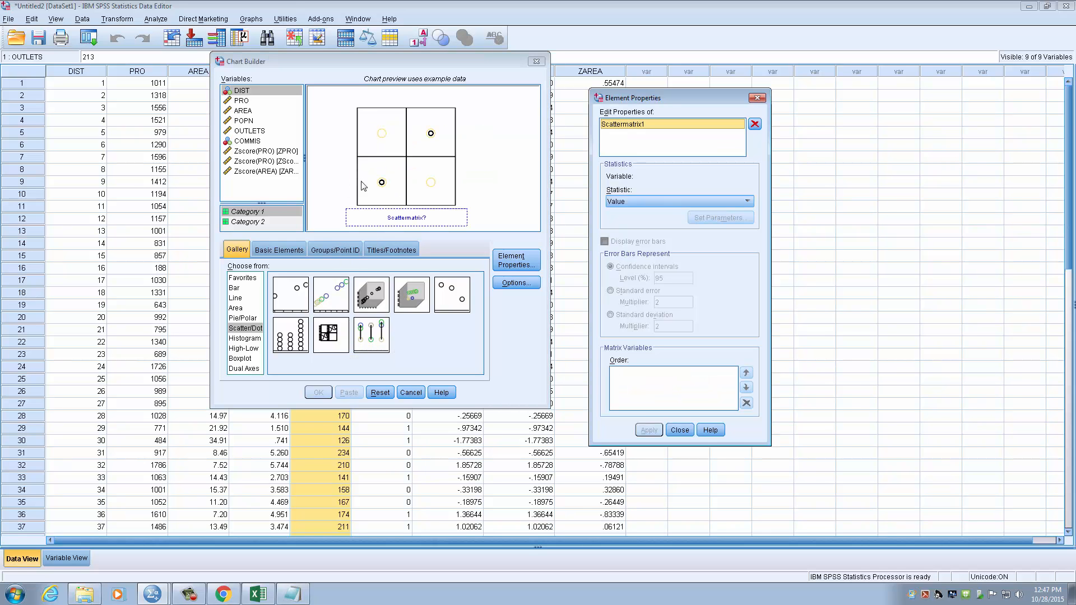
# Step: Assign PRO, AREA, POPN and OUTLETS, in that order, as the variables of the scatterplot matrix
pyautogui.click(240, 101)
pyautogui.click(243, 111)
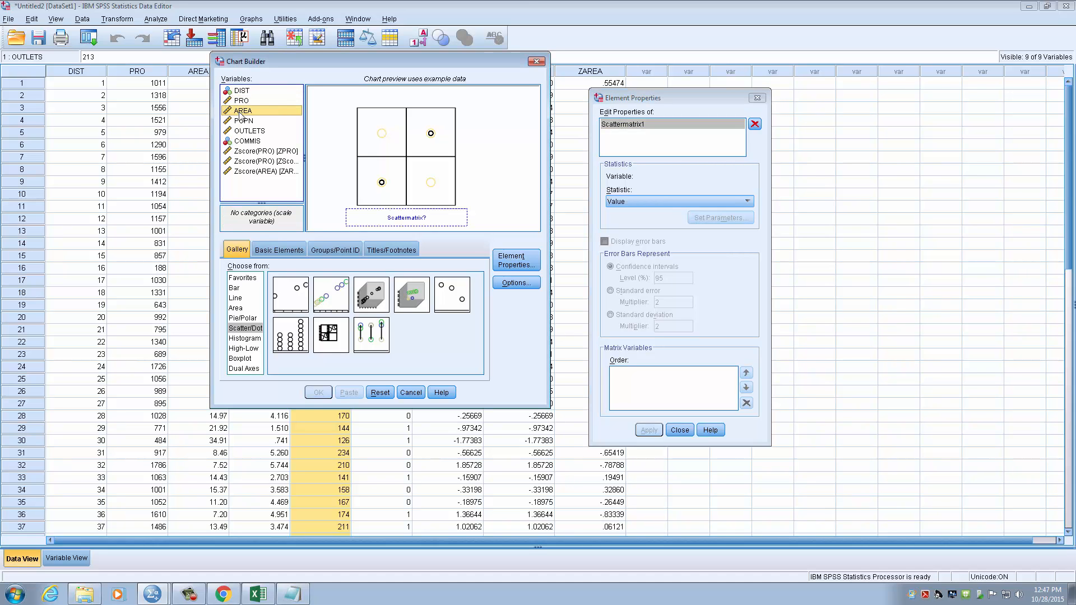
pyautogui.click(245, 122)
pyautogui.click(259, 132)
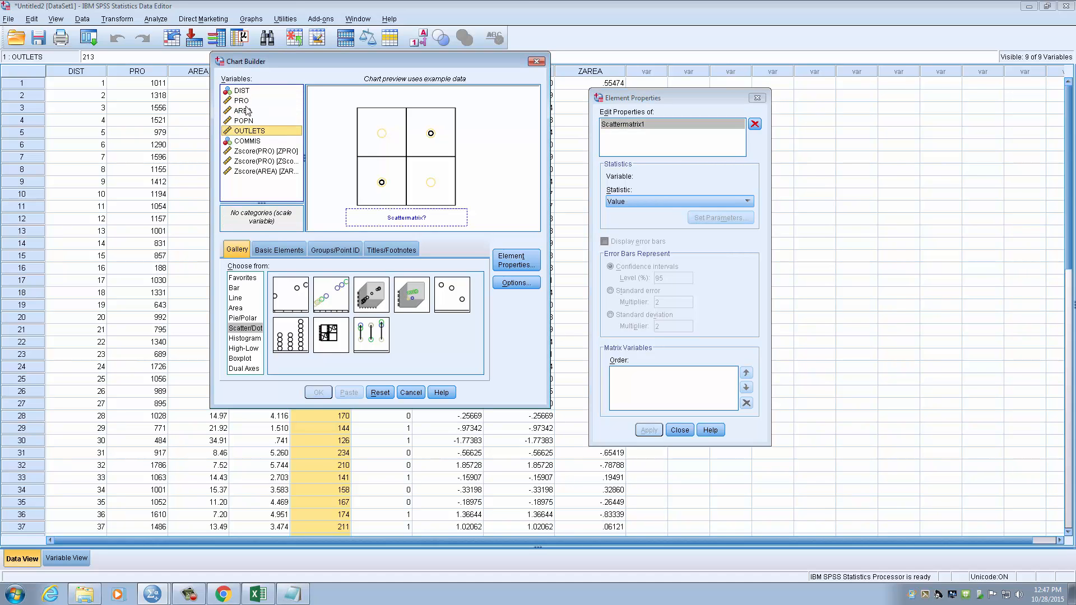
pyautogui.click(246, 105)
pyautogui.click(250, 119)
pyautogui.click(259, 130)
pyautogui.click(241, 102)
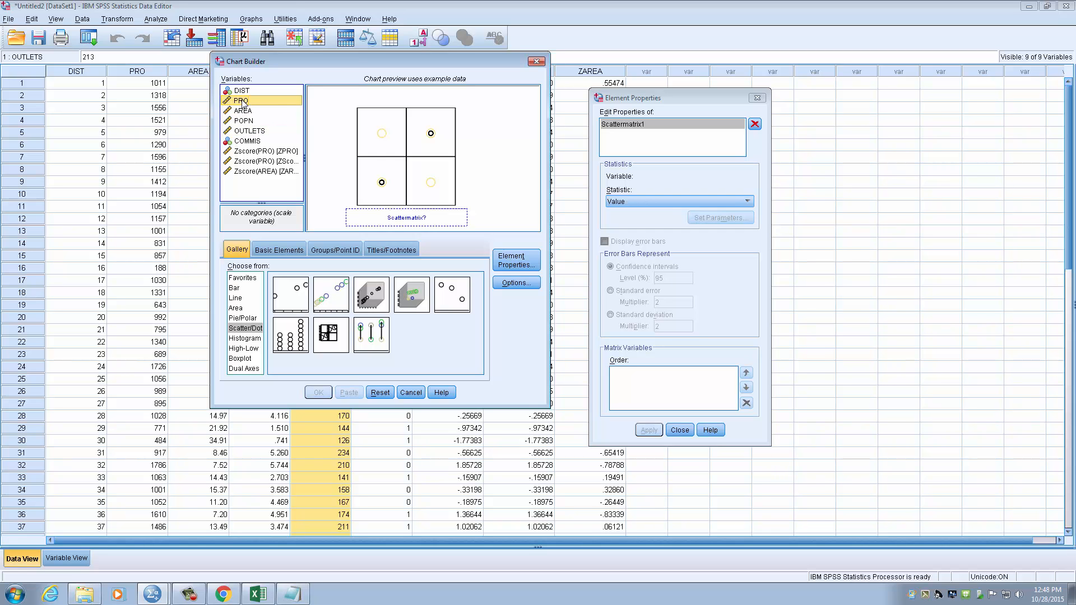
pyautogui.moveTo(242, 104); pyautogui.dragTo(262, 109)
pyautogui.moveTo(313, 140); pyautogui.dragTo(396, 219)
pyautogui.moveTo(243, 111); pyautogui.dragTo(388, 216)
pyautogui.moveTo(251, 125); pyautogui.dragTo(383, 225)
pyautogui.moveTo(248, 132); pyautogui.dragTo(376, 215)
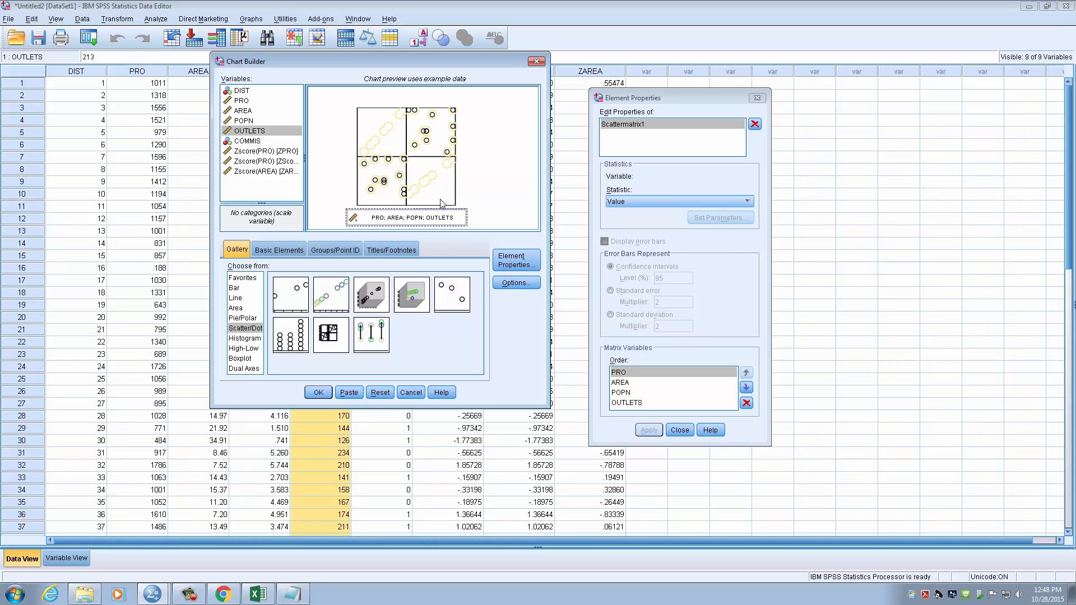
# Step: Give the chart the Title 1 text "Scatterplot matirx" and generate the scatterplot matrix
pyautogui.click(392, 250)
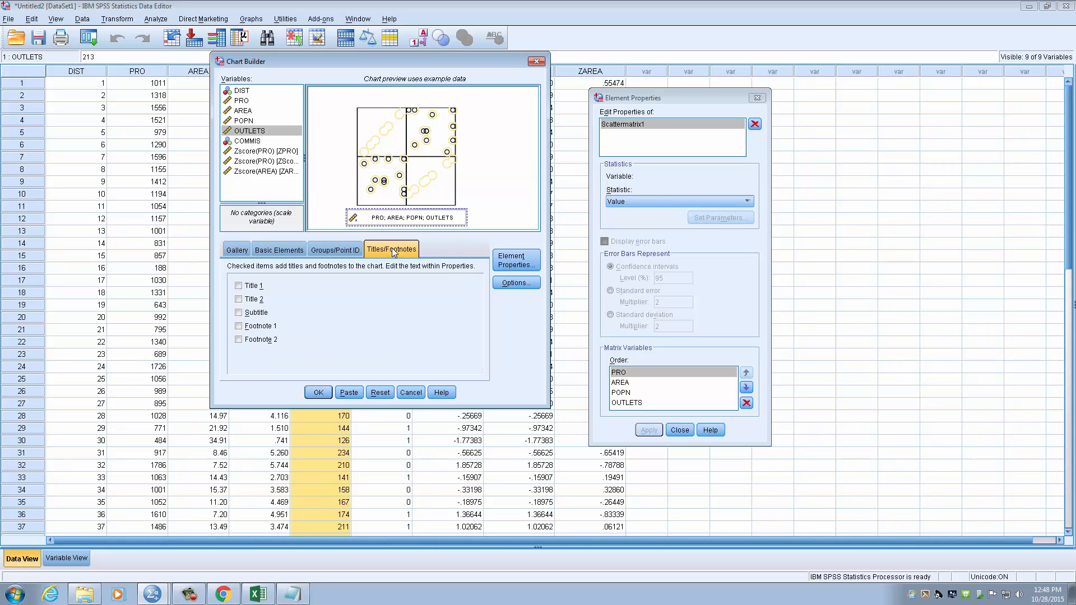
pyautogui.click(246, 286)
pyautogui.click(665, 228)
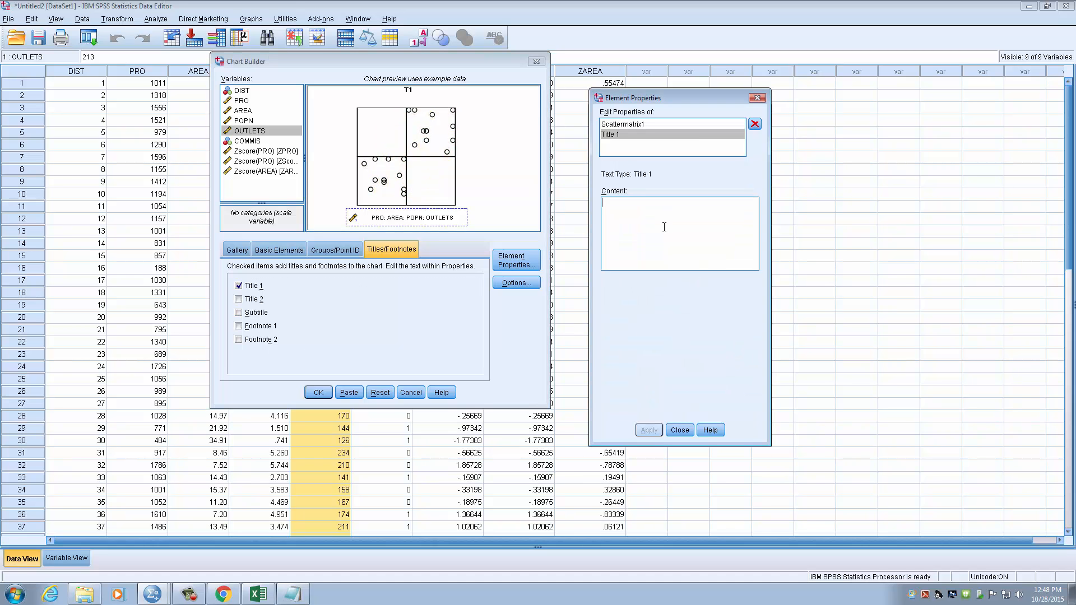
pyautogui.write('Scatterplot matirx')
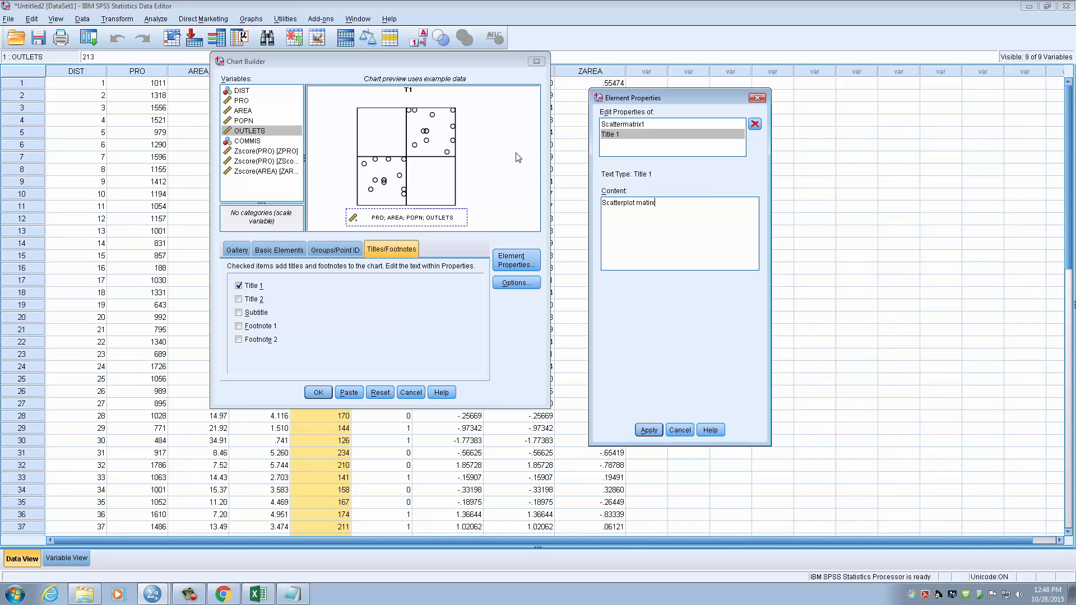
pyautogui.click(650, 430)
pyautogui.click(323, 396)
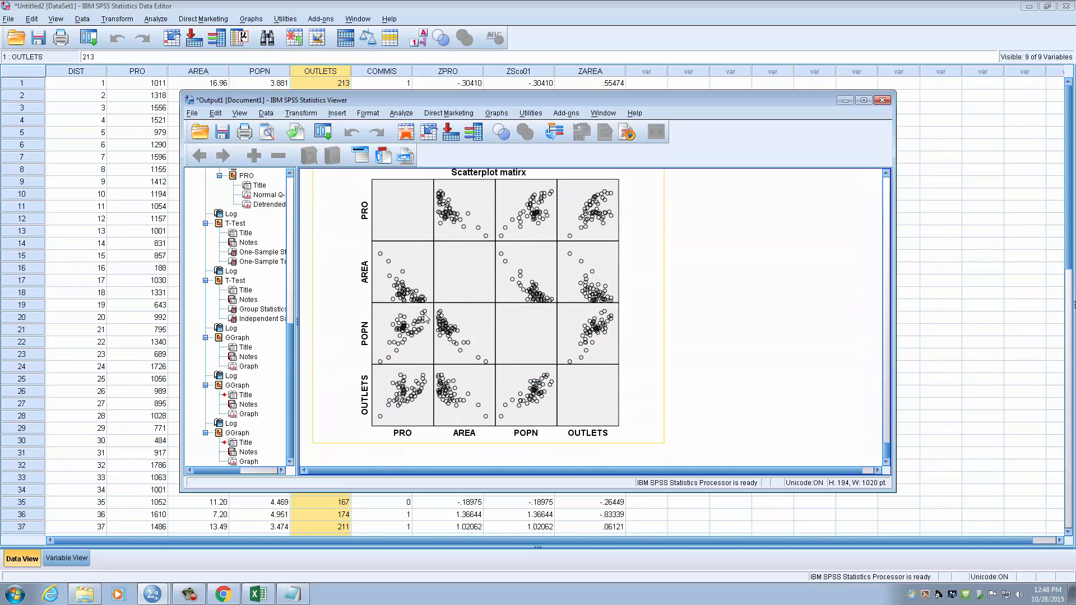
# Step: Examine the pairwise plots of PRO, AREA, POPN and OUTLETS in the output, and return to the dataset
pyautogui.click(844, 338)
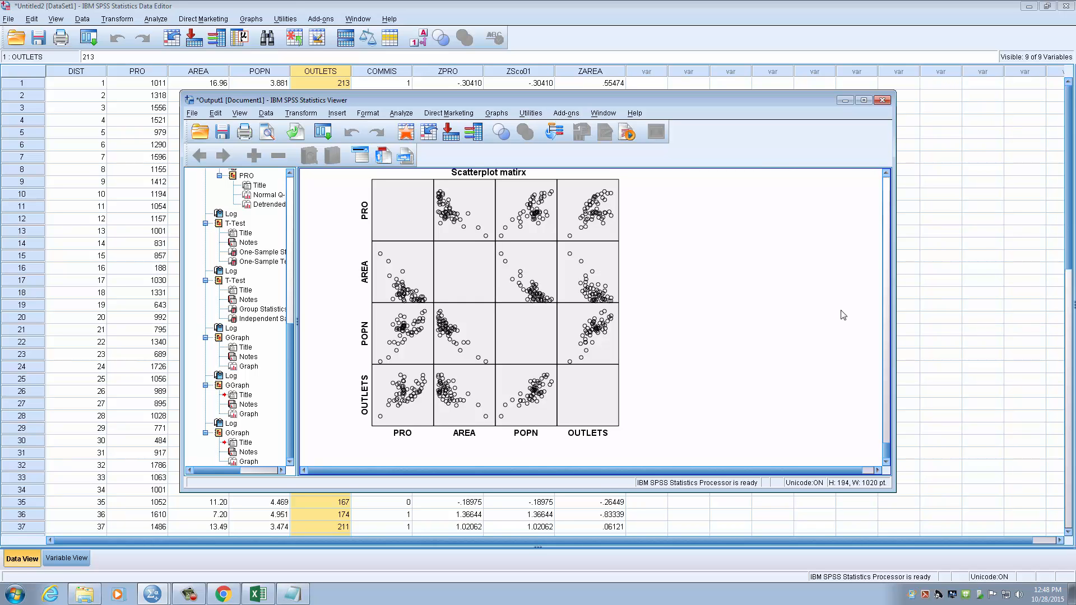
pyautogui.click(614, 226)
pyautogui.click(527, 213)
pyautogui.scroll(-1, 650, 307)
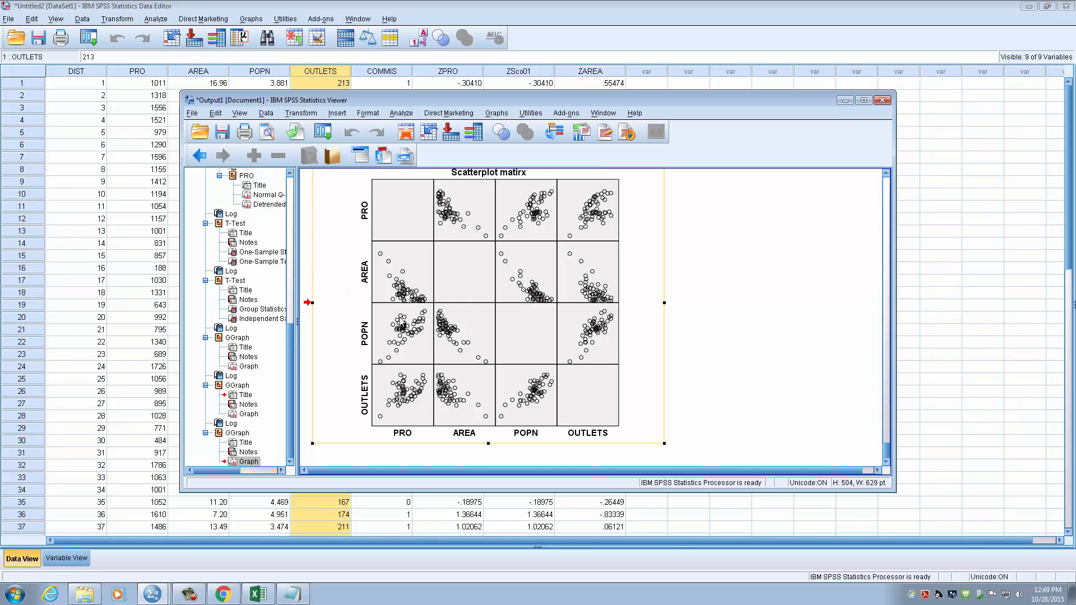
pyautogui.click(846, 100)
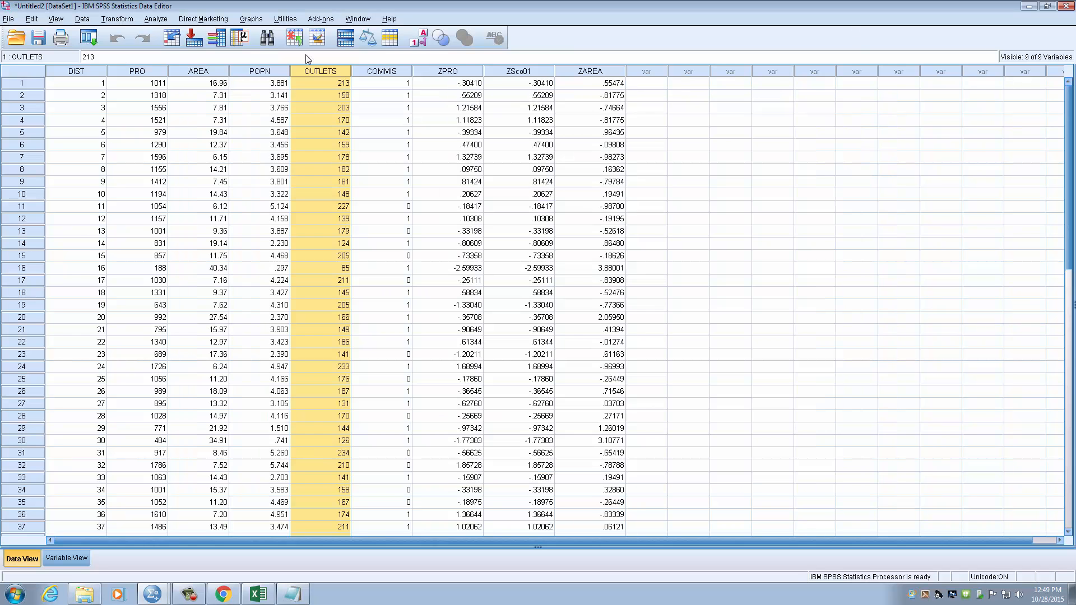
# Step: Set up a bivariate correlation with PRO and AREA as the variables
pyautogui.click(155, 20)
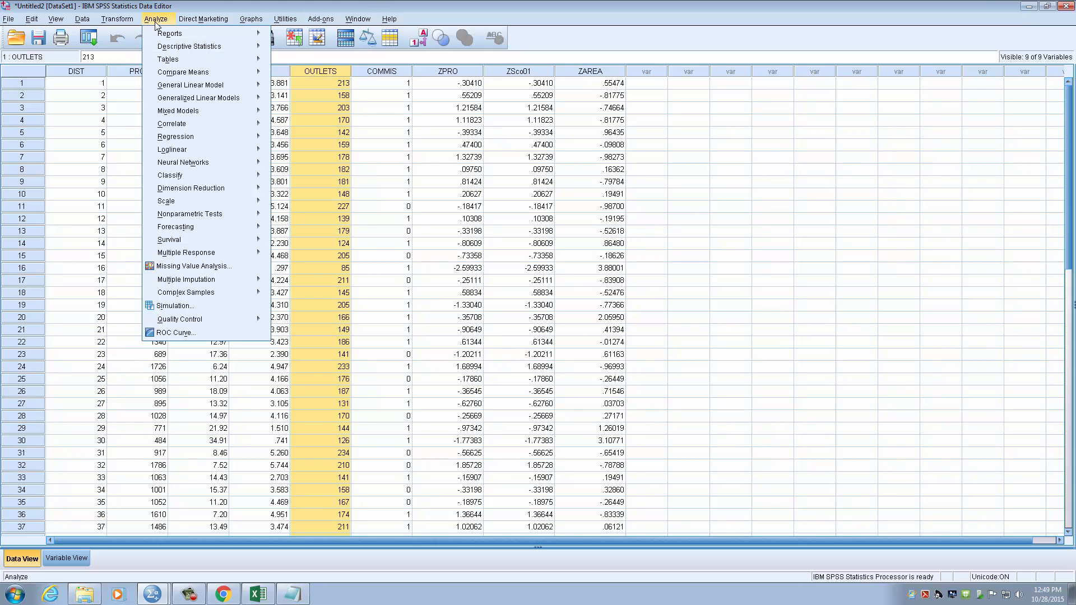
pyautogui.moveTo(208, 123)
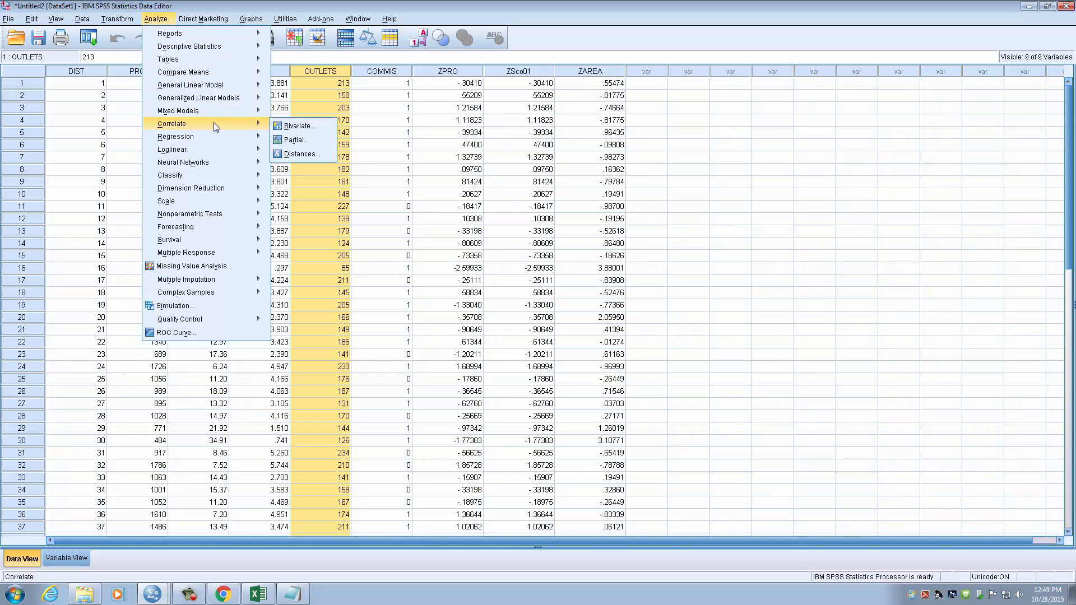
pyautogui.click(298, 127)
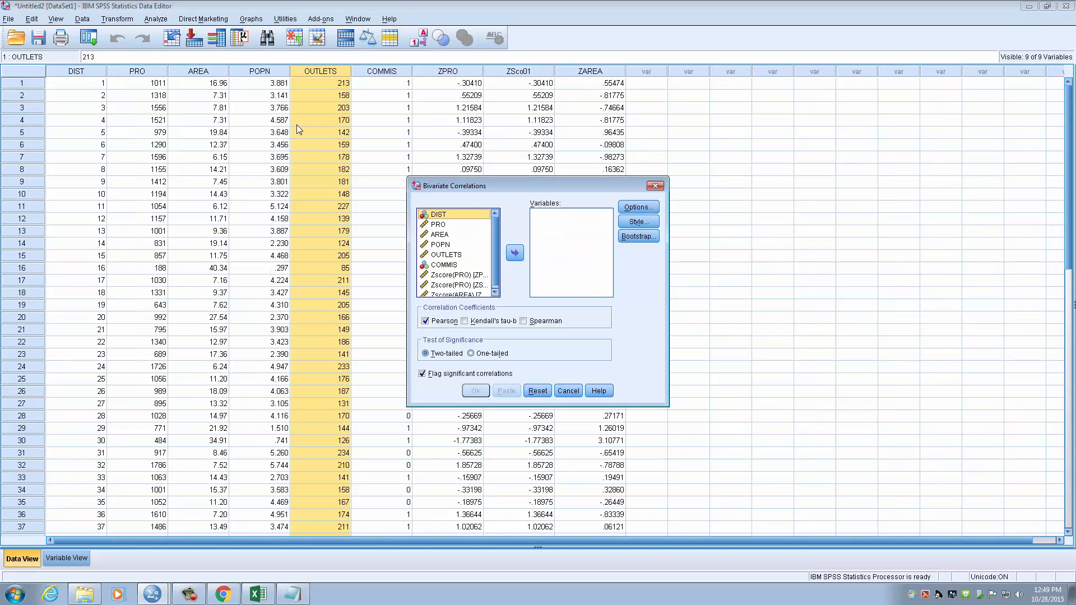
pyautogui.moveTo(491, 188); pyautogui.dragTo(367, 158)
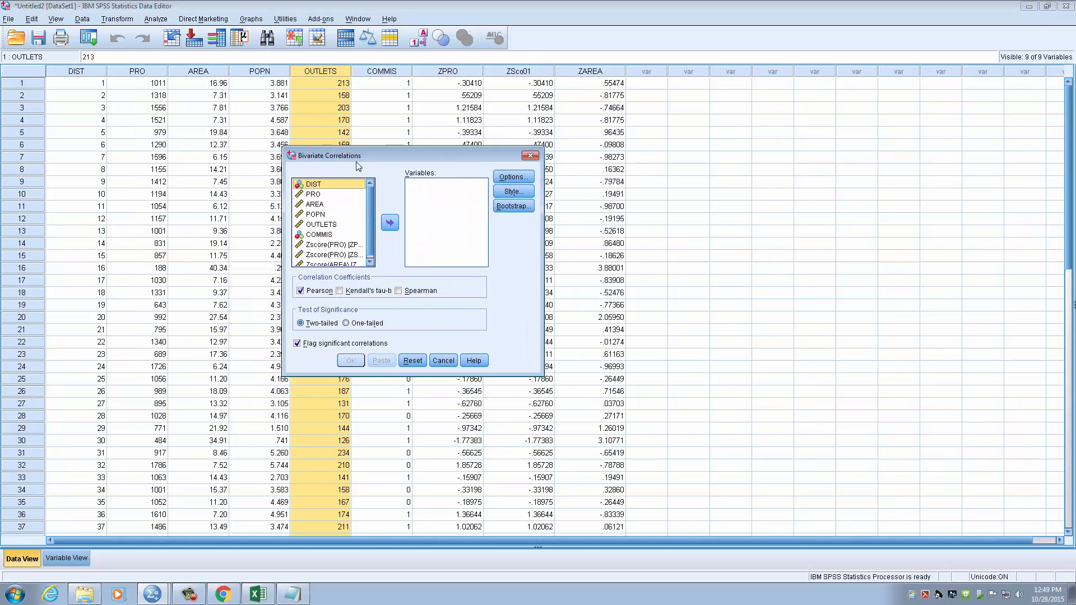
pyautogui.click(325, 194)
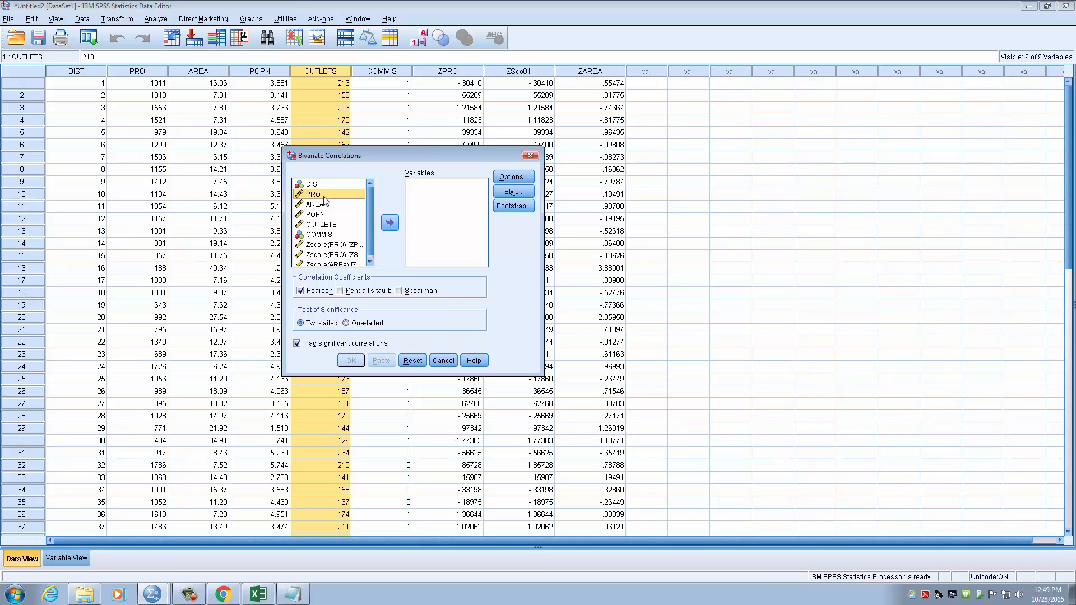
pyautogui.click(391, 223)
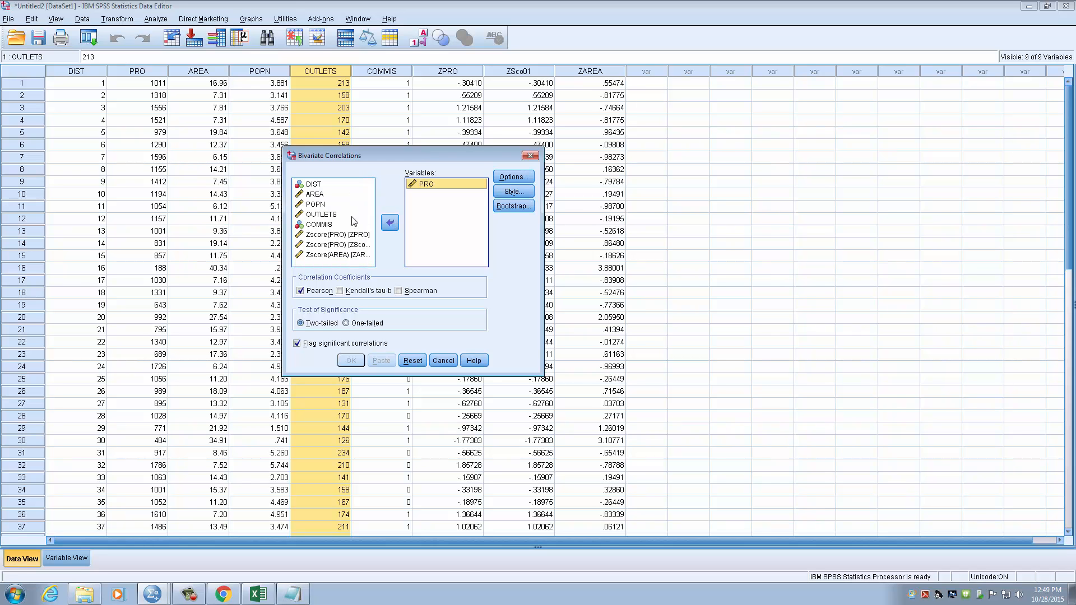
pyautogui.click(315, 196)
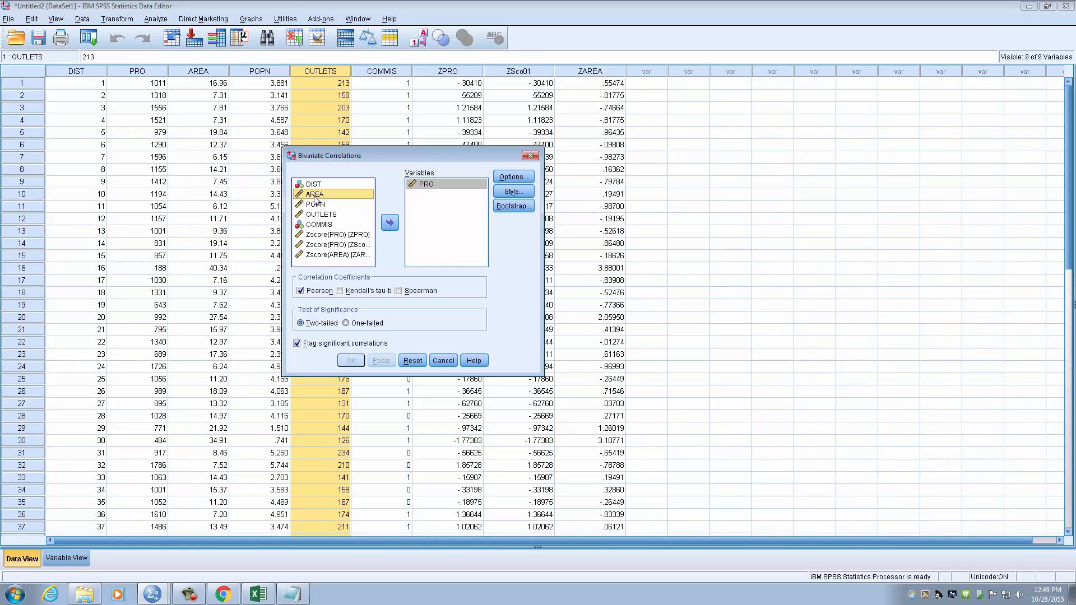
pyautogui.click(391, 223)
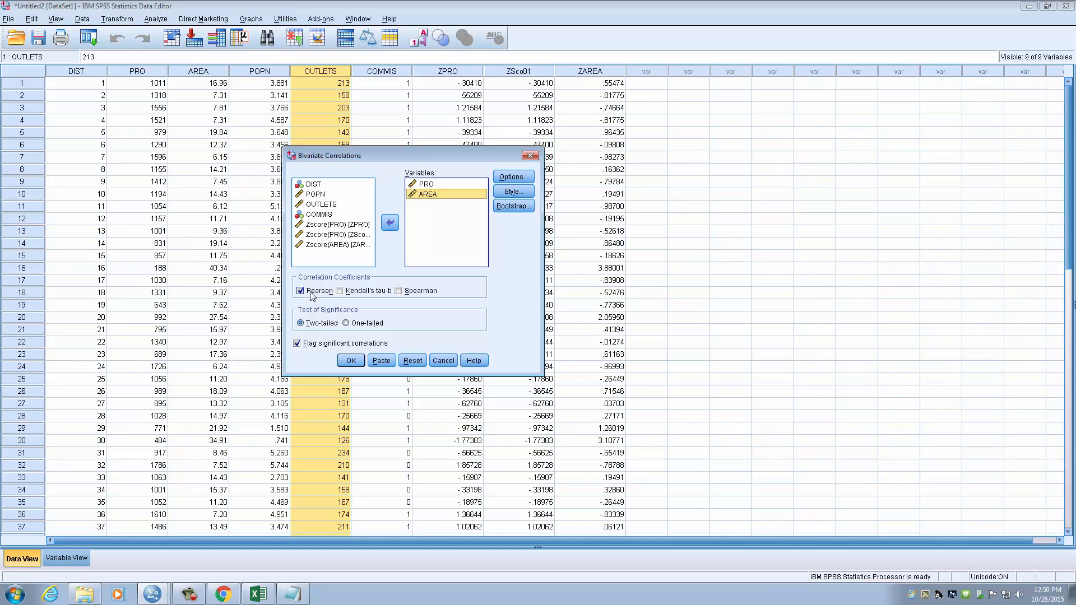
# Step: Include means and standard deviations, run the two-tailed Pearson correlation of PRO and AREA, and inspect the Correlations table
pyautogui.click(507, 177)
pyautogui.moveTo(423, 207); pyautogui.dragTo(417, 194)
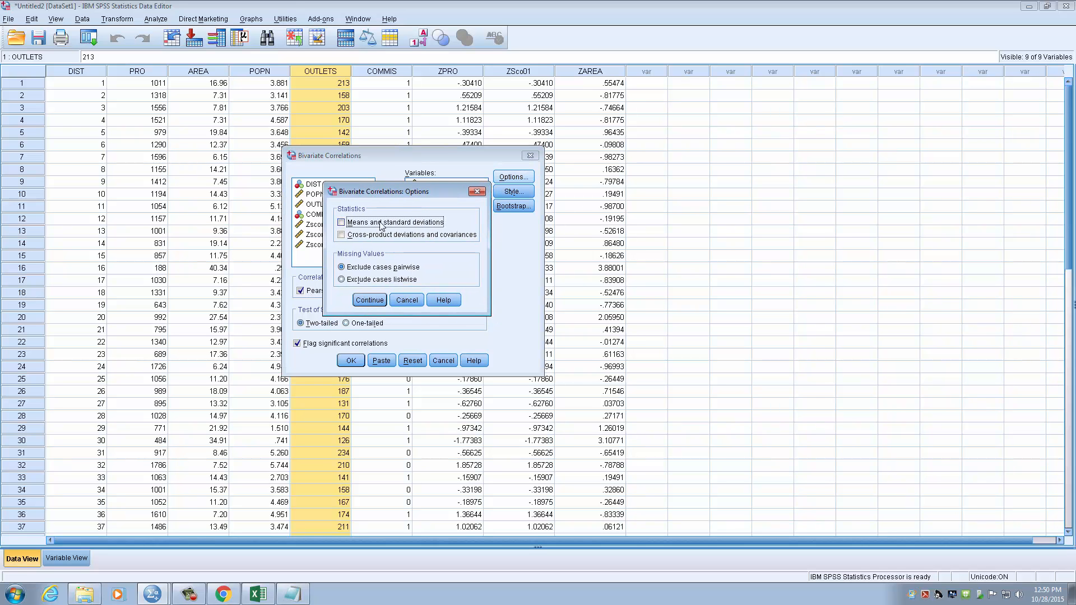
pyautogui.click(350, 226)
pyautogui.click(371, 301)
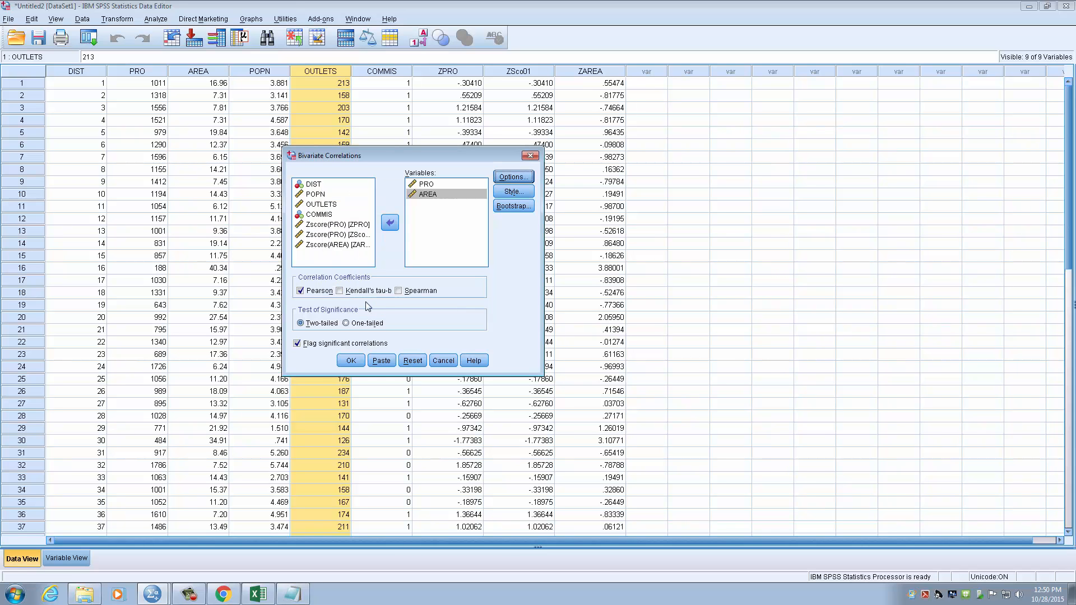
pyautogui.click(352, 362)
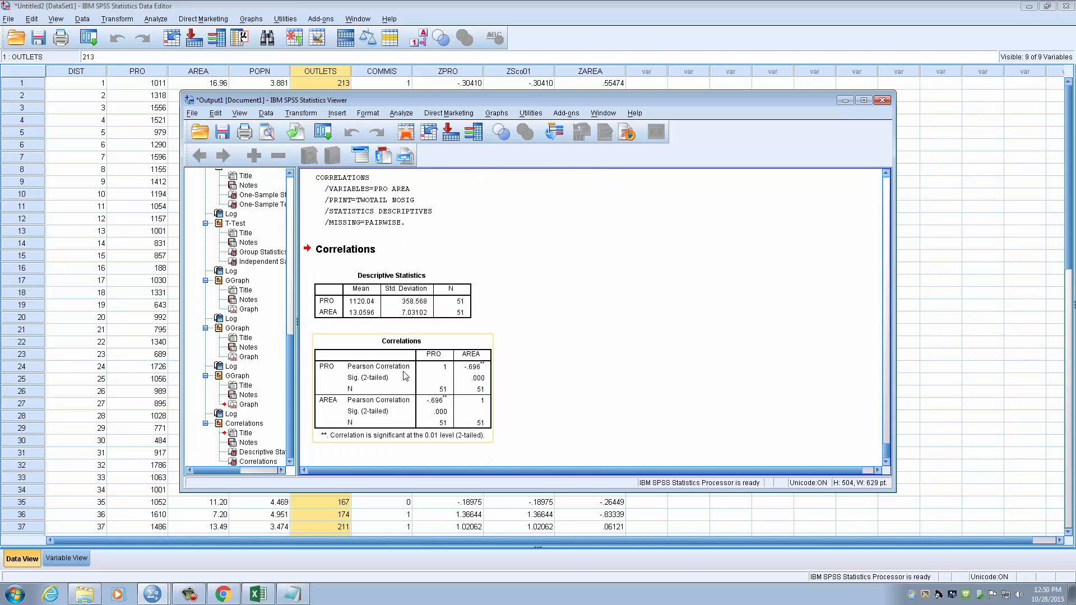
pyautogui.click(465, 373)
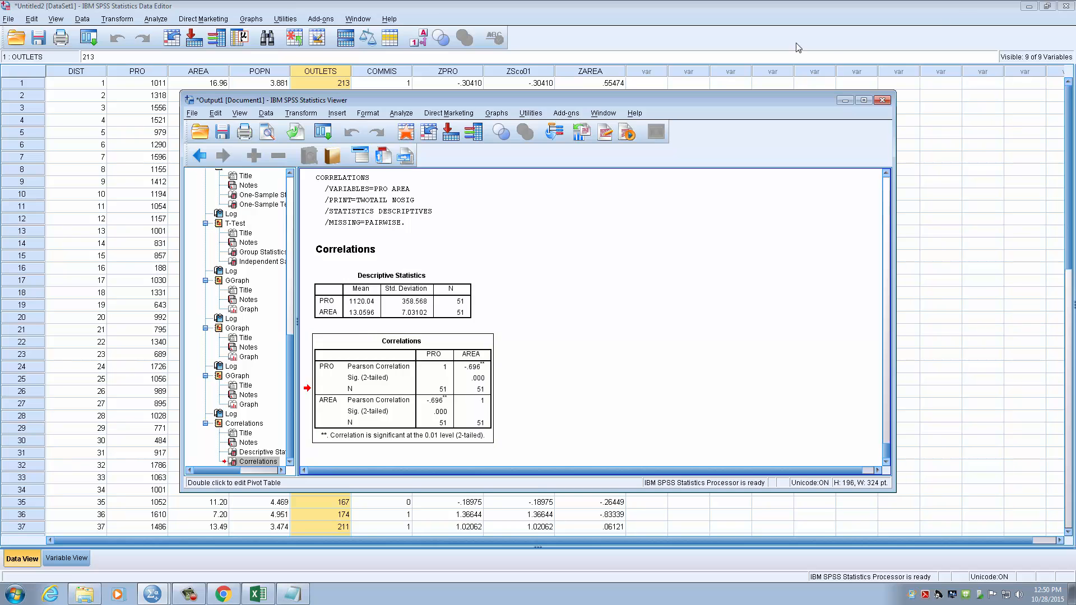
# Step: Return to the dataset and rerun the bivariate correlation of PRO and AREA with the same settings
pyautogui.click(845, 101)
pyautogui.click(155, 19)
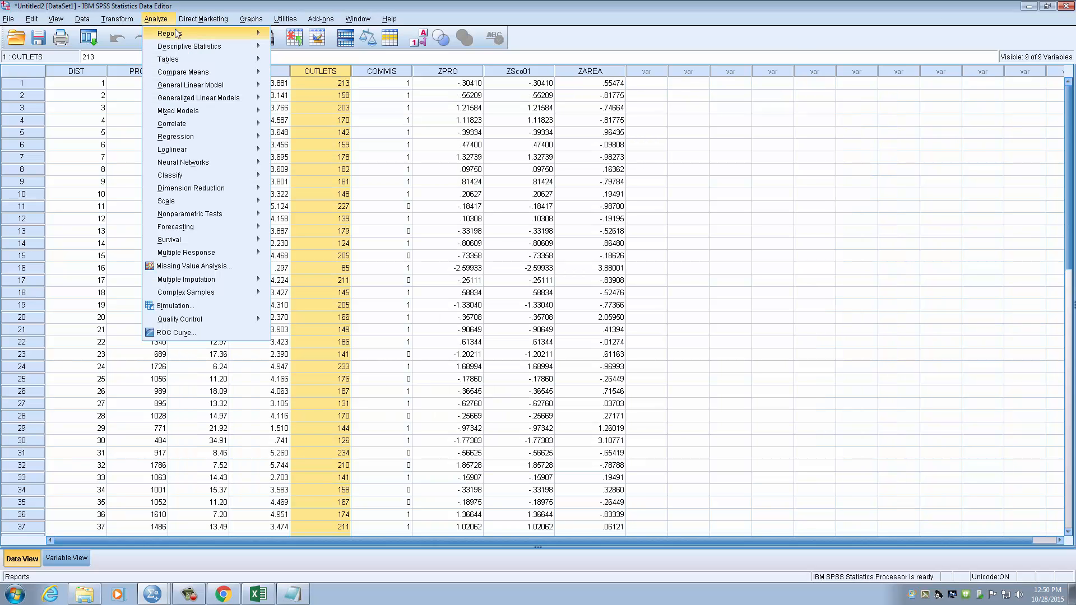
pyautogui.moveTo(256, 126)
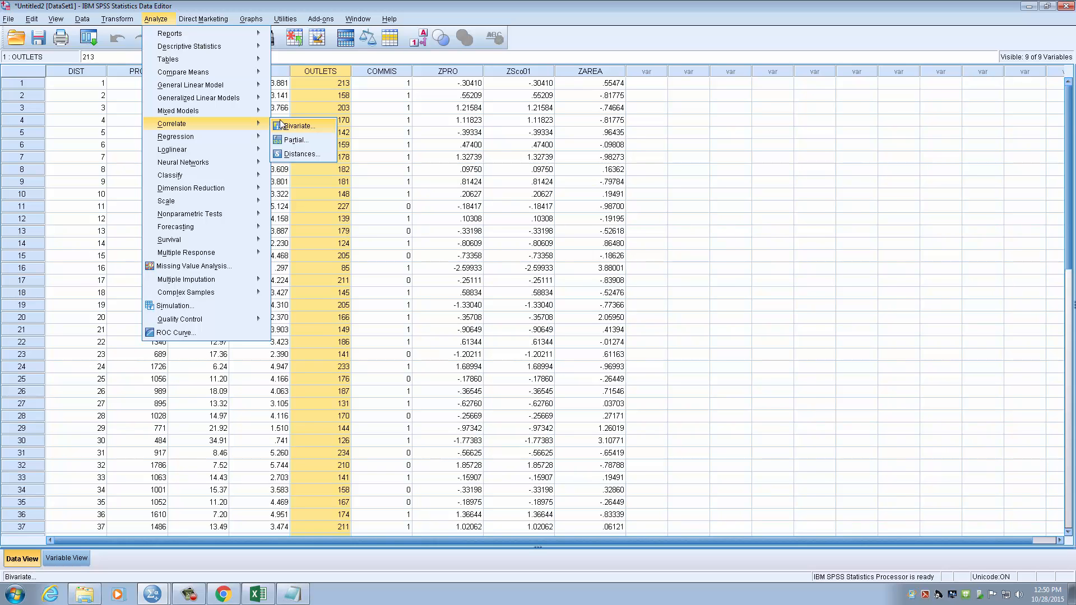
pyautogui.click(292, 125)
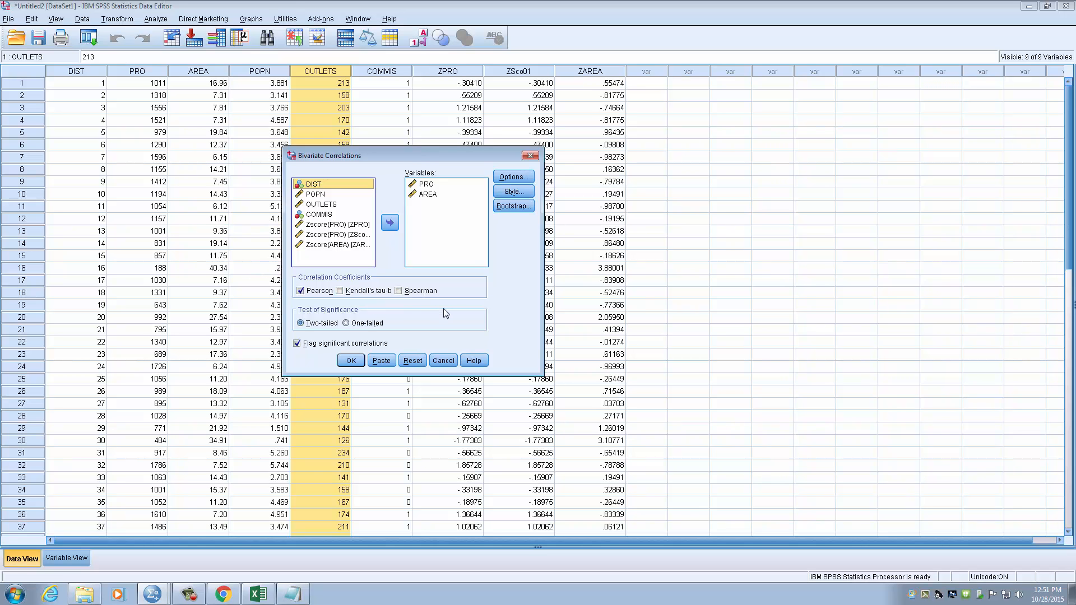
pyautogui.click(361, 359)
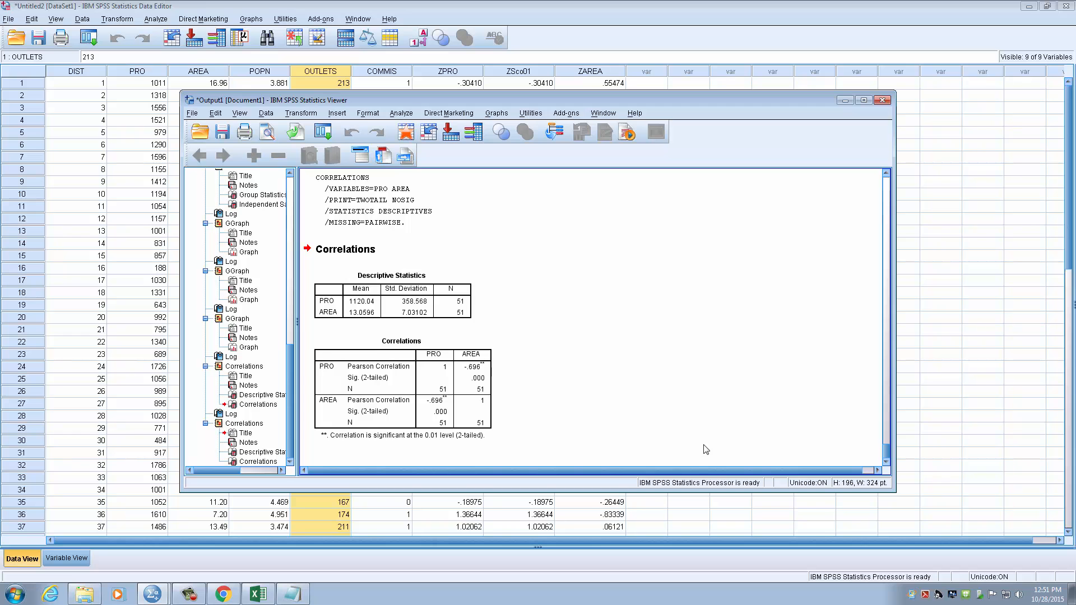
# Step: Start a linear regression with PRO as the dependent variable
pyautogui.click(166, 24)
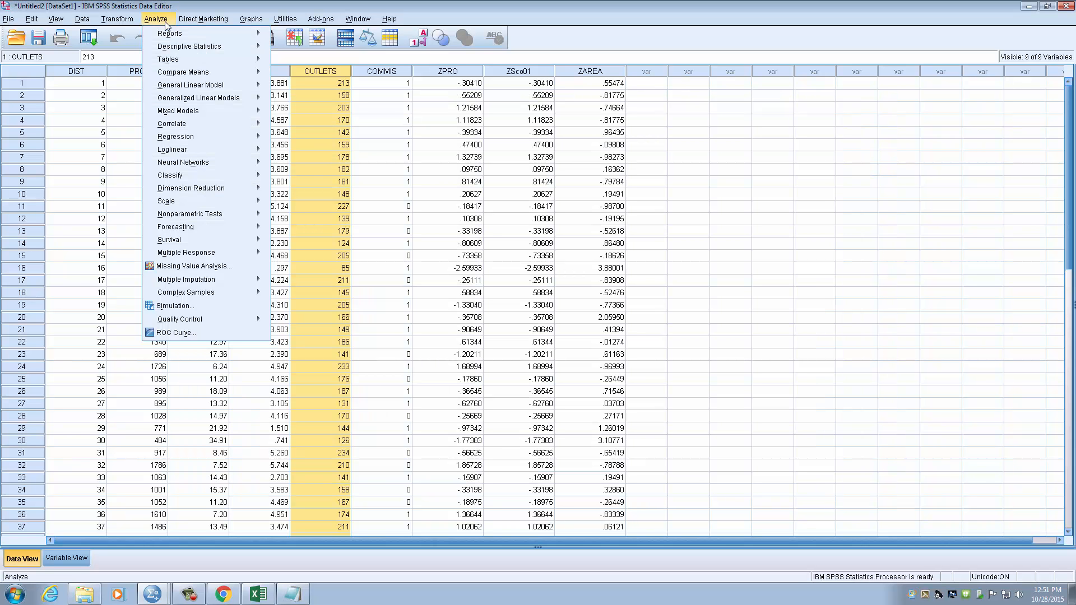
pyautogui.doubleClick(156, 22)
pyautogui.moveTo(183, 138)
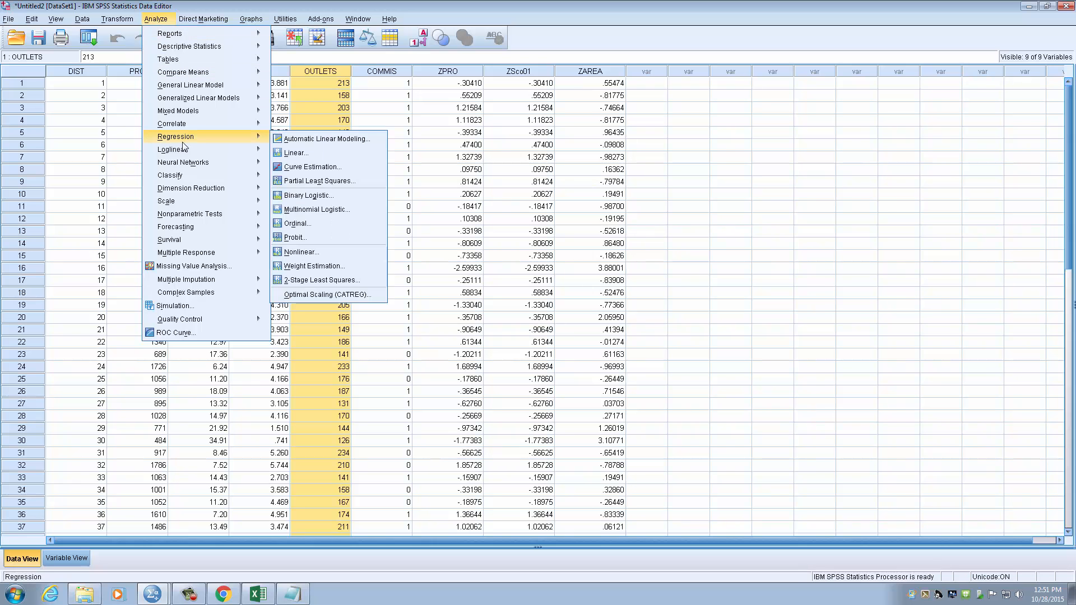
pyautogui.click(331, 151)
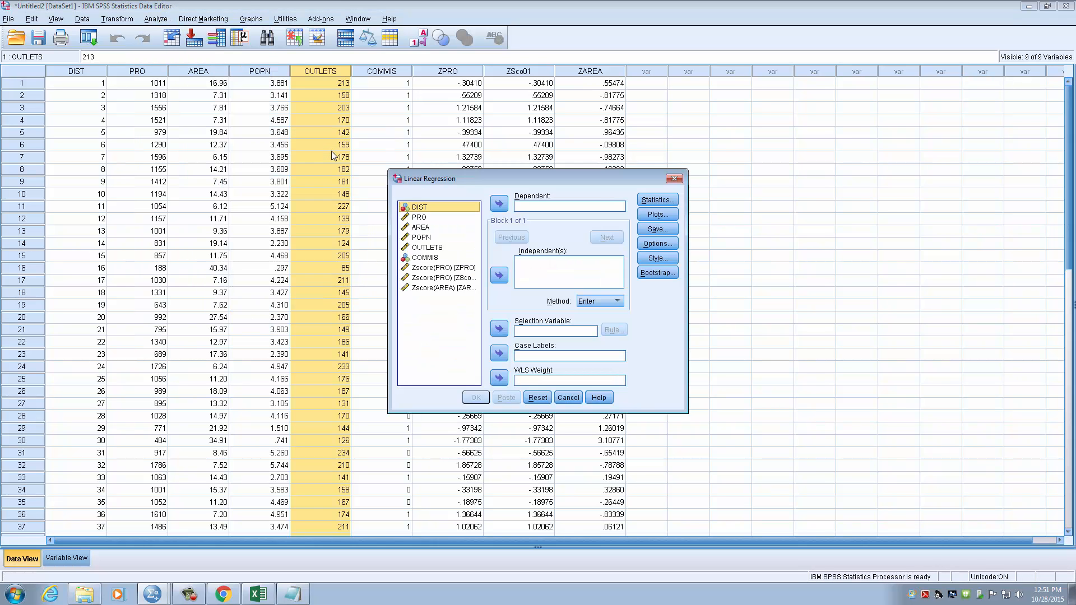
pyautogui.moveTo(476, 179); pyautogui.dragTo(377, 121)
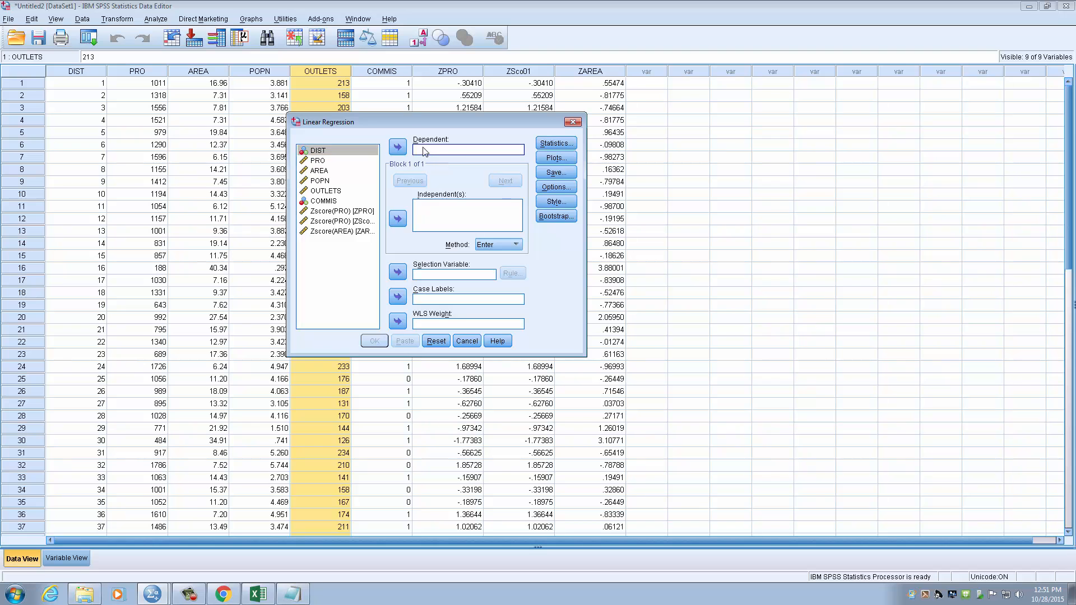
pyautogui.click(314, 161)
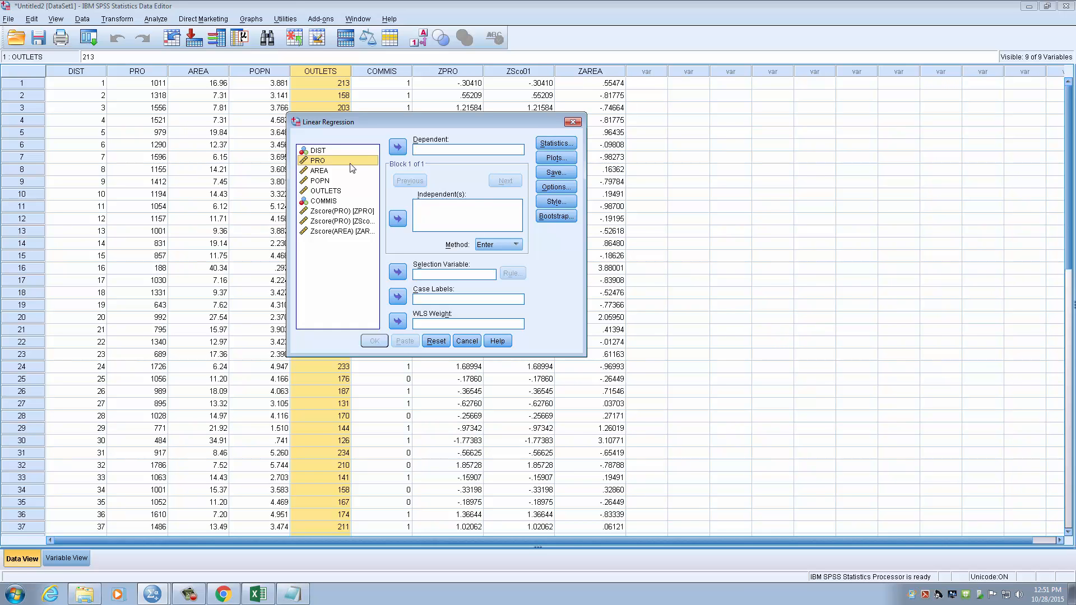
pyautogui.click(403, 149)
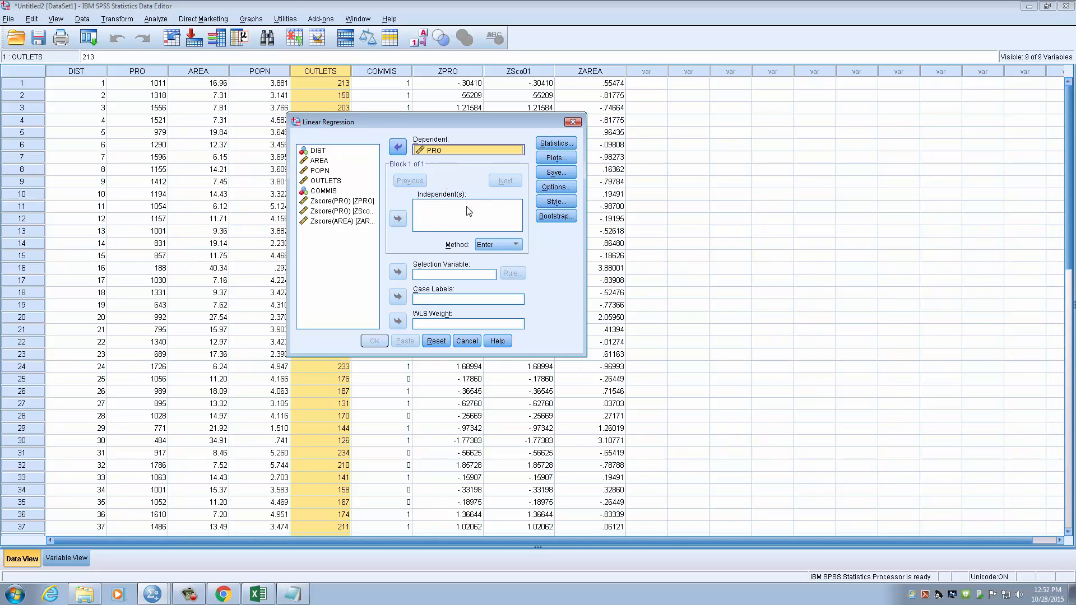
# Step: Add AREA, POPN and OUTLETS as the independent variables of the regression
pyautogui.click(436, 218)
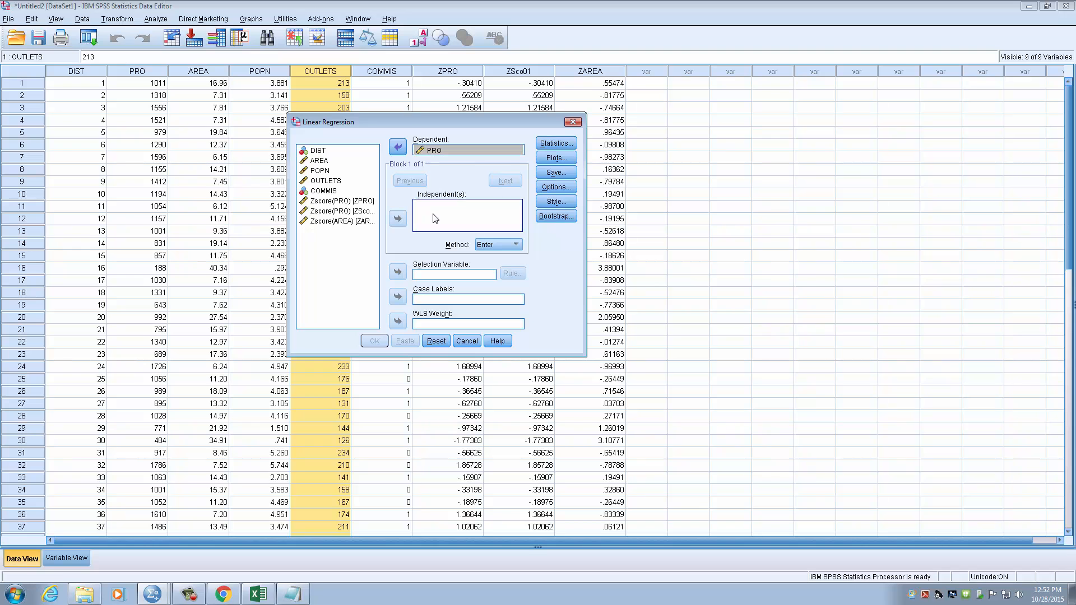
pyautogui.click(317, 161)
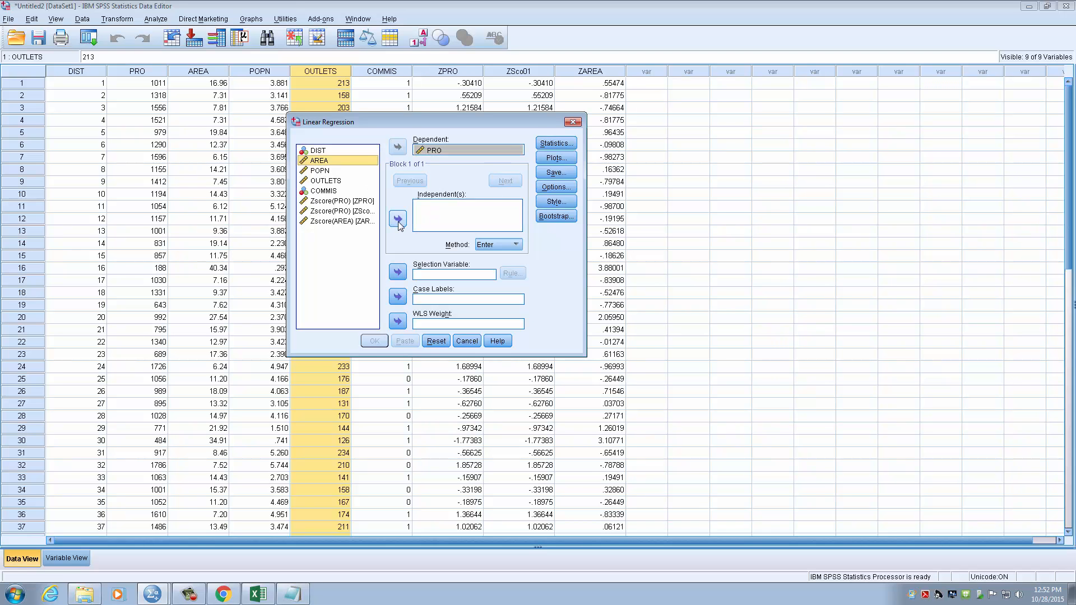
pyautogui.click(398, 220)
pyautogui.click(321, 171)
pyautogui.click(398, 220)
pyautogui.click(328, 180)
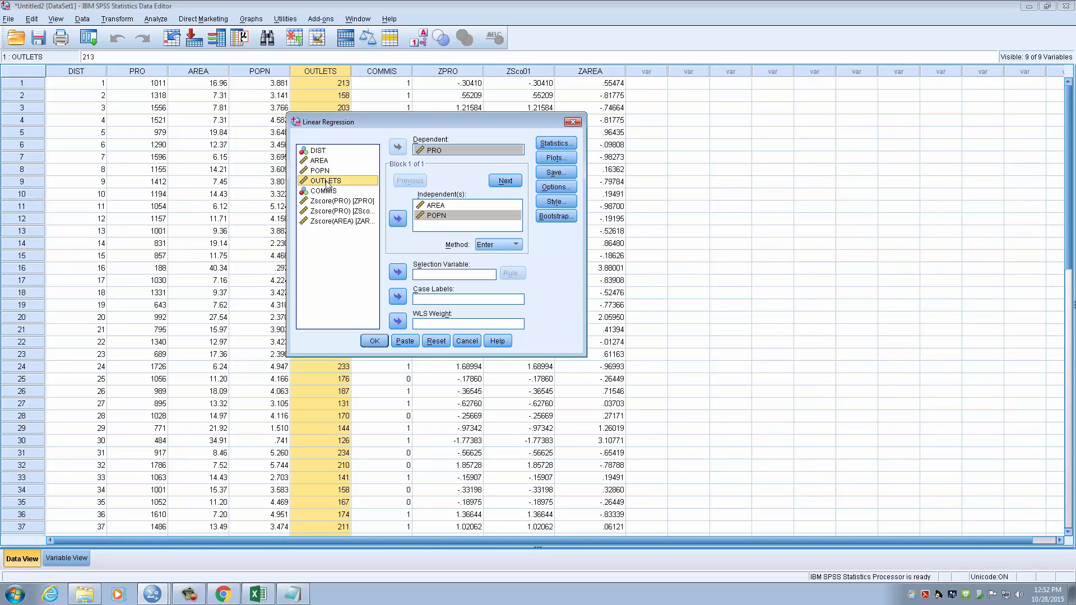
pyautogui.click(398, 220)
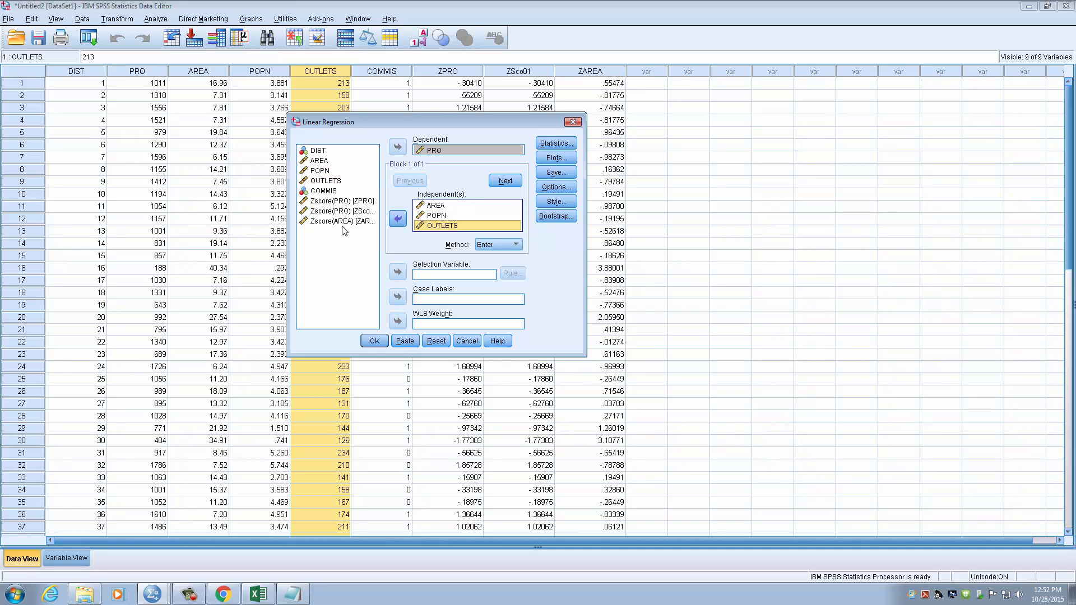
# Step: Include collinearity diagnostics, 95% confidence intervals, descriptives and the Durbin-Watson test in the regression statistics
pyautogui.click(566, 148)
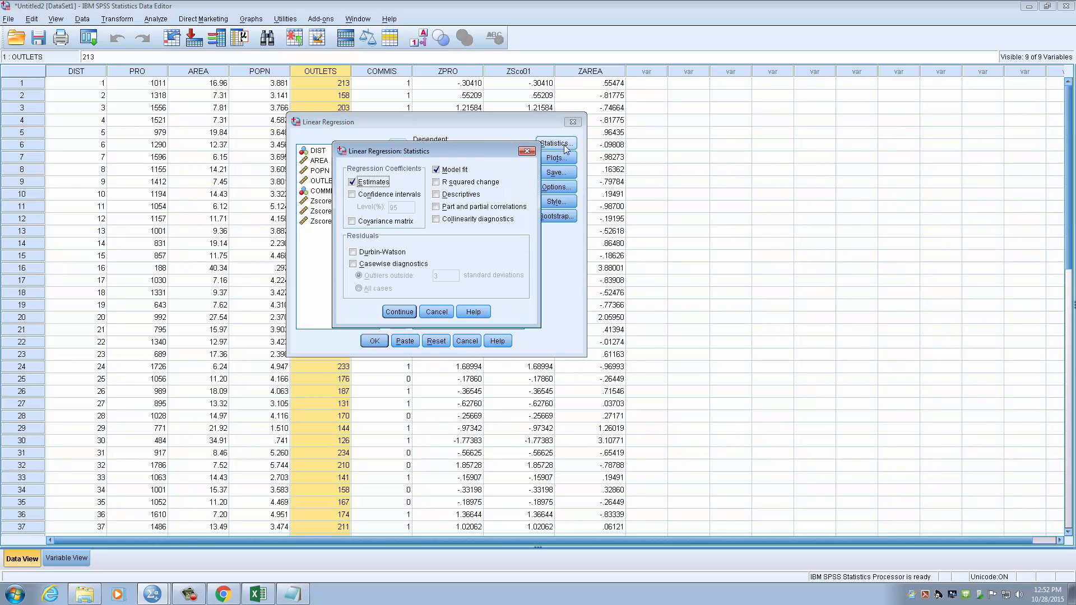
pyautogui.moveTo(427, 149); pyautogui.dragTo(378, 120)
pyautogui.click(386, 189)
pyautogui.click(302, 164)
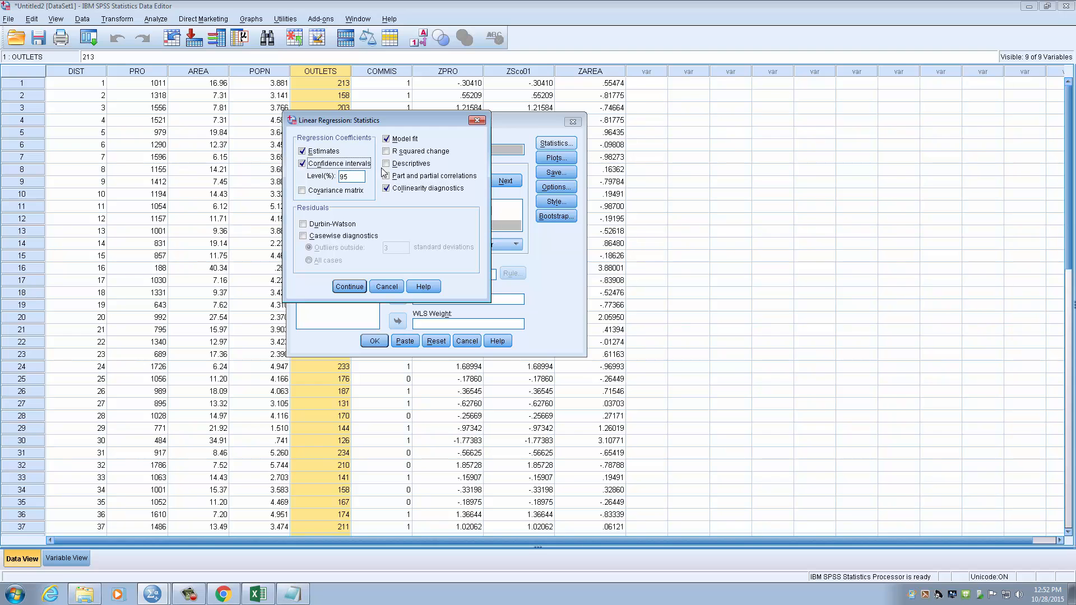
pyautogui.click(386, 163)
pyautogui.click(316, 226)
pyautogui.click(350, 287)
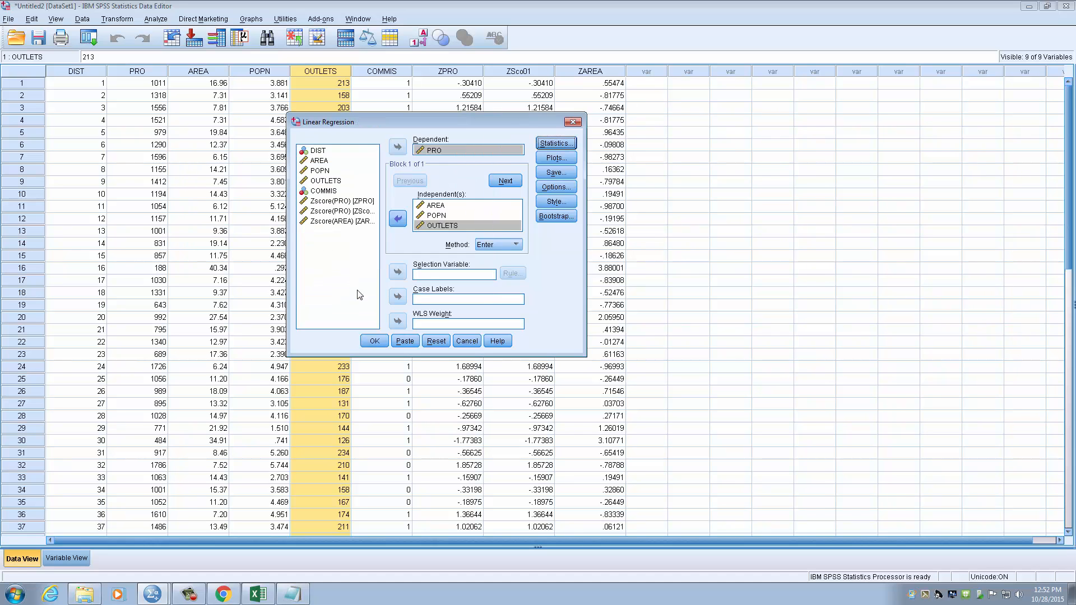
# Step: Request a histogram and a normal probability plot of the standardized residuals
pyautogui.click(557, 161)
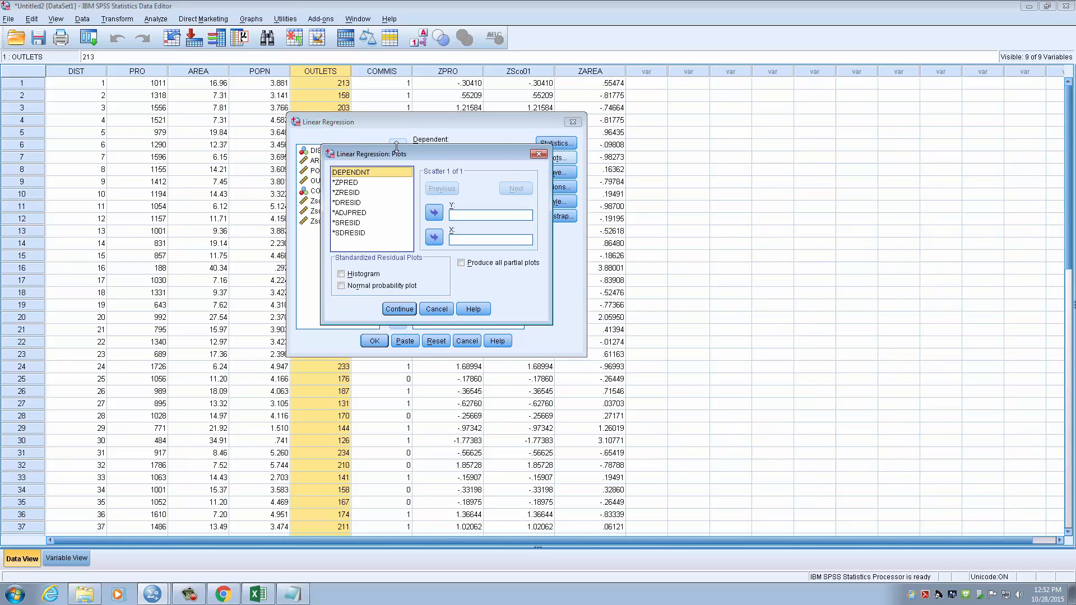
pyautogui.click(405, 170)
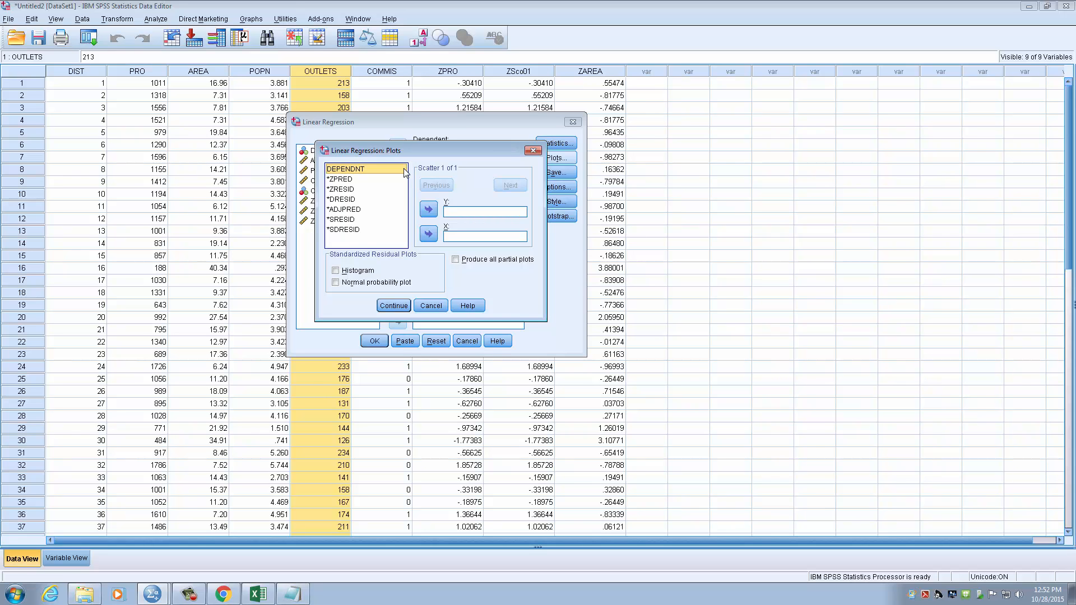
pyautogui.click(347, 271)
pyautogui.click(348, 282)
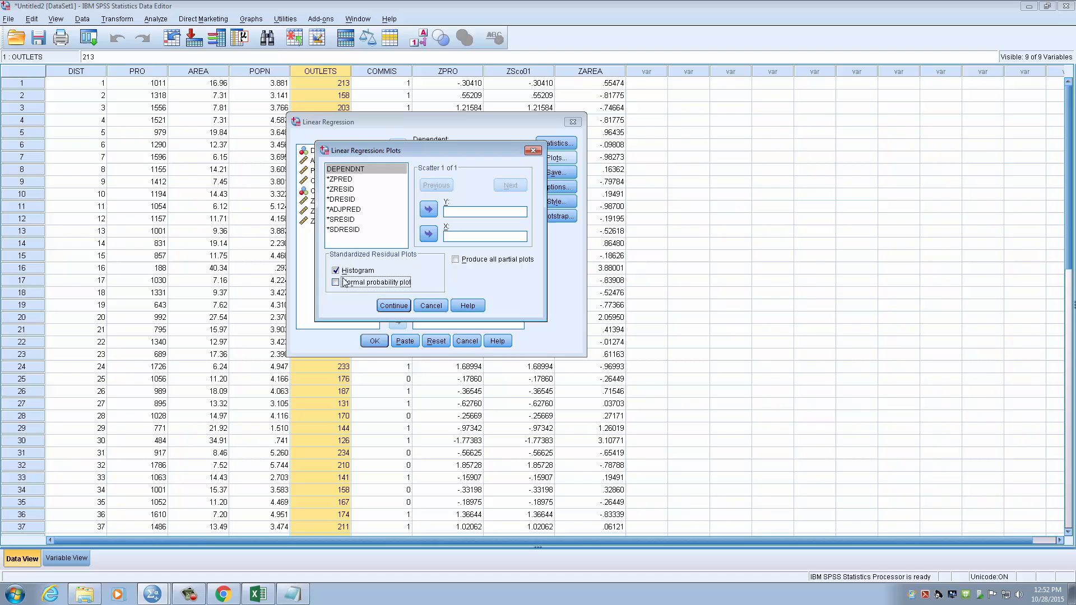
pyautogui.click(396, 309)
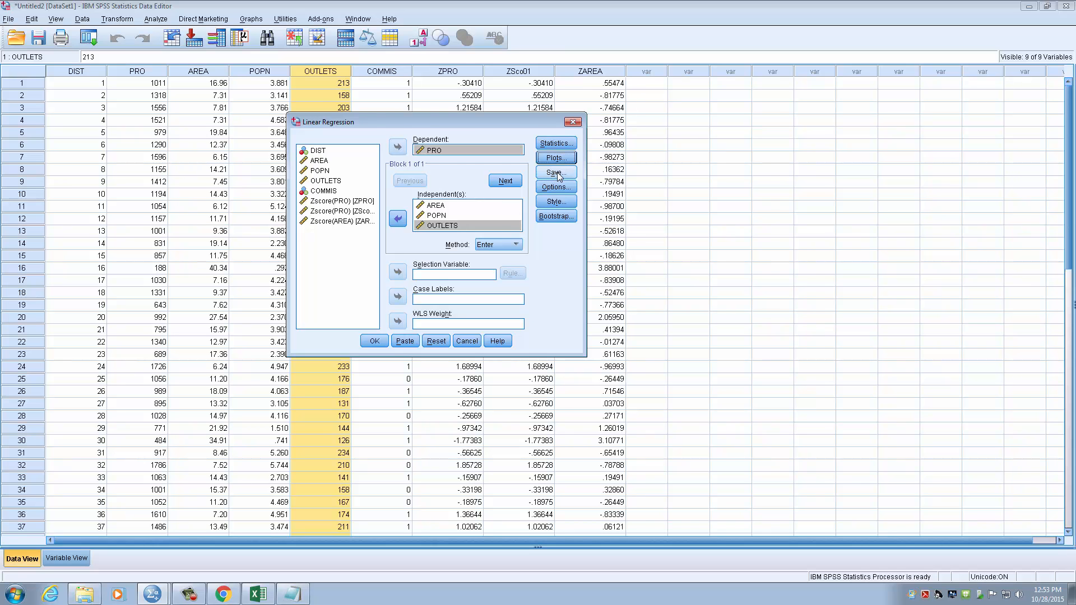
# Step: Save adjusted predicted values and the unstandardized, standardized, studentized and studentized deleted residuals as new variables
pyautogui.click(558, 176)
pyautogui.moveTo(416, 76); pyautogui.dragTo(366, 79)
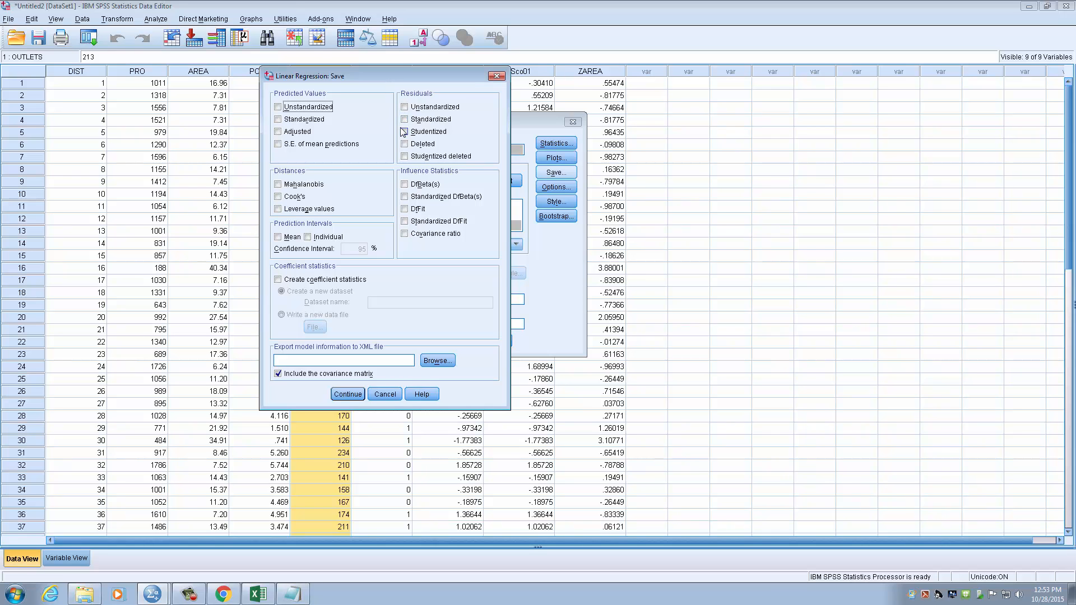
pyautogui.click(287, 130)
pyautogui.click(406, 157)
pyautogui.click(413, 133)
pyautogui.click(411, 120)
pyautogui.click(411, 107)
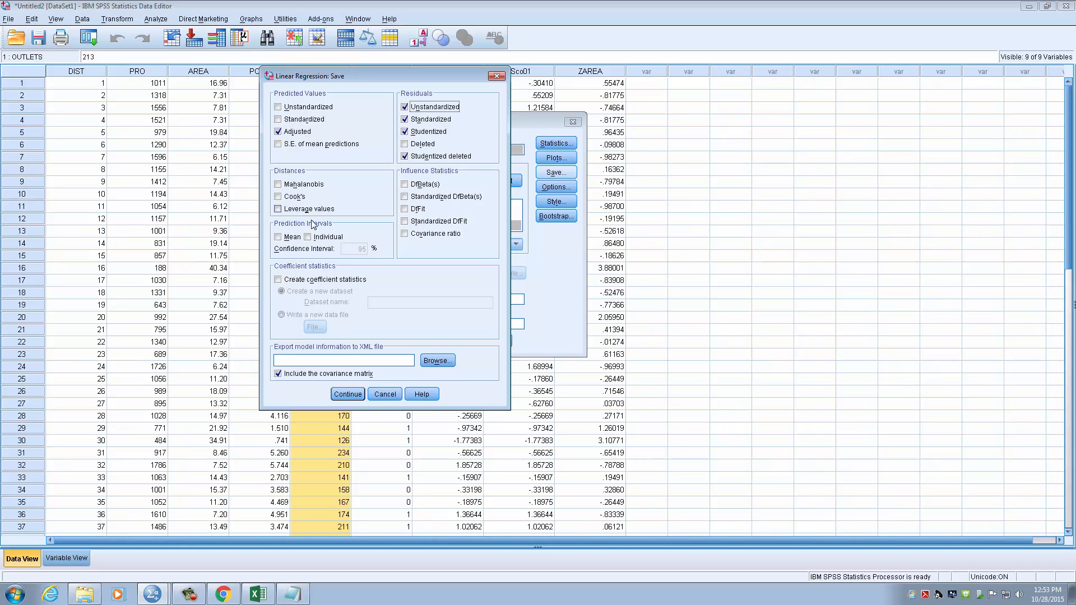
pyautogui.click(348, 395)
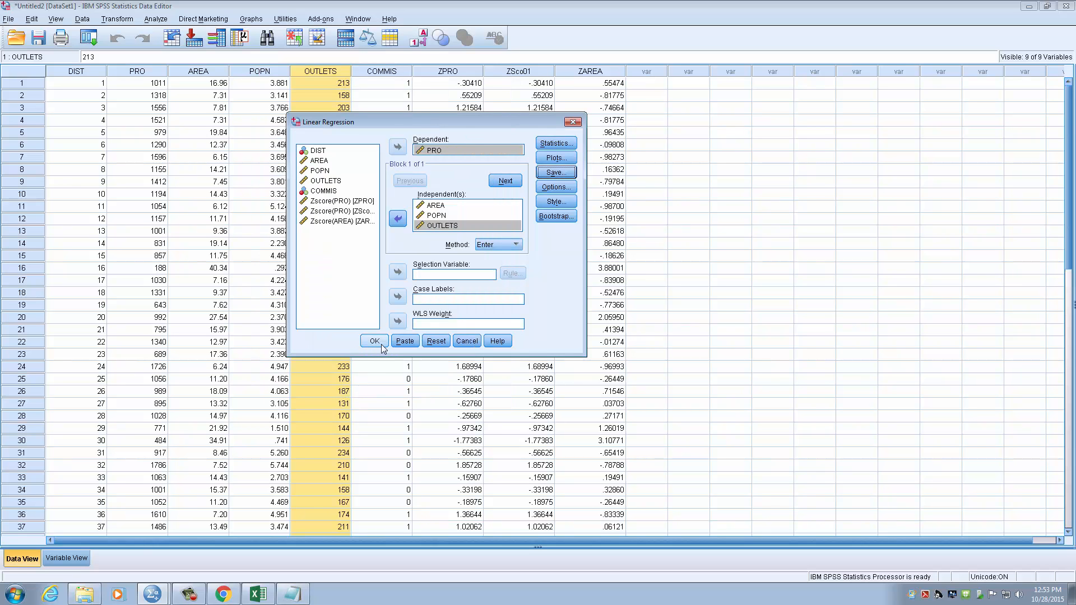
# Step: Keep the default regression options, run the regression and inspect the Coefficients and Collinearity Diagnostics tables
pyautogui.click(544, 190)
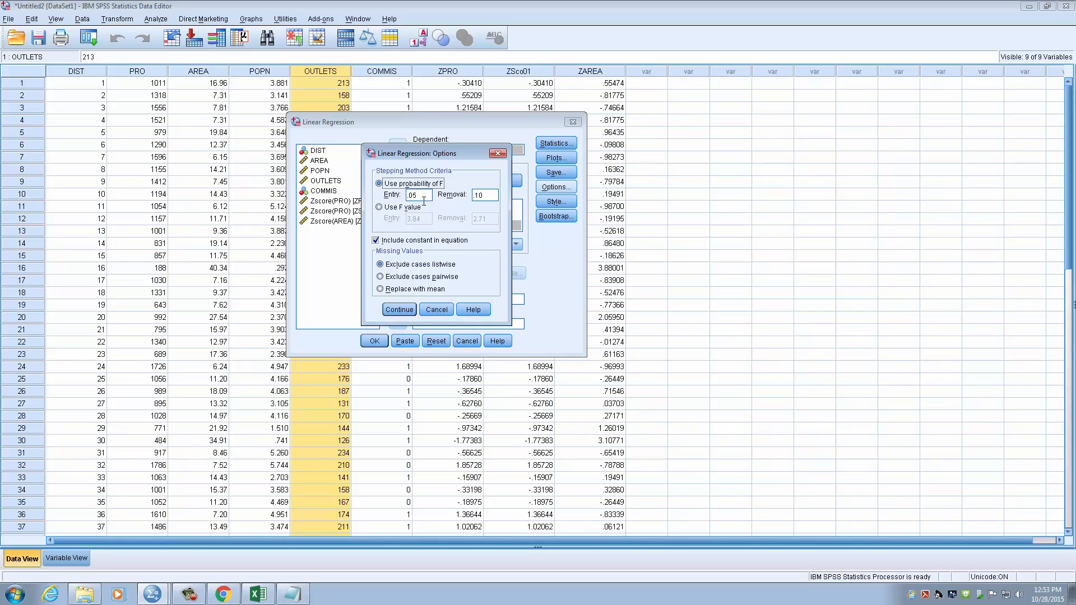
pyautogui.click(402, 312)
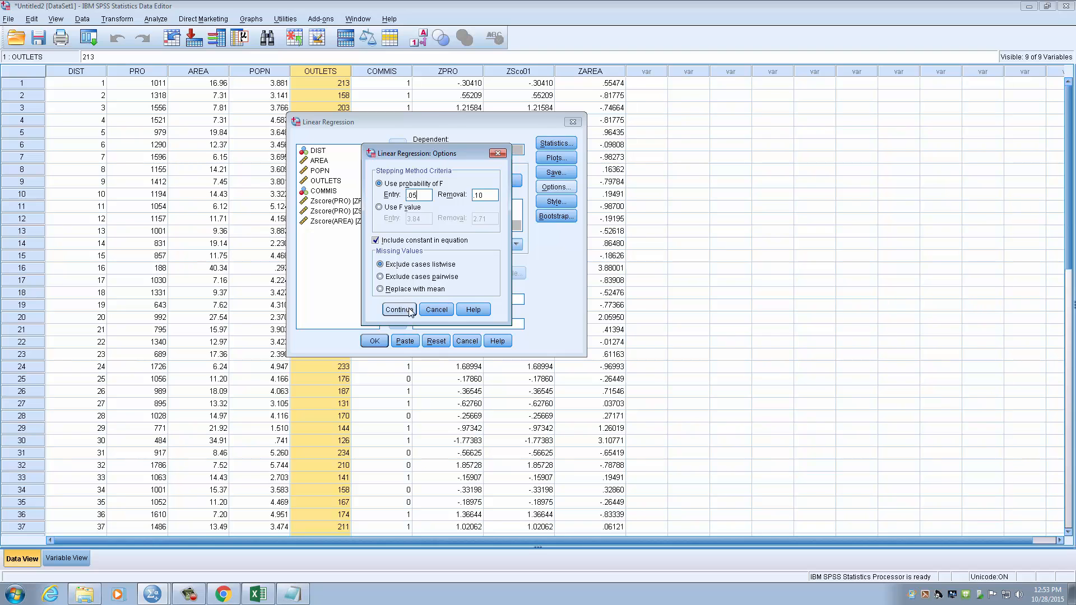
pyautogui.click(410, 313)
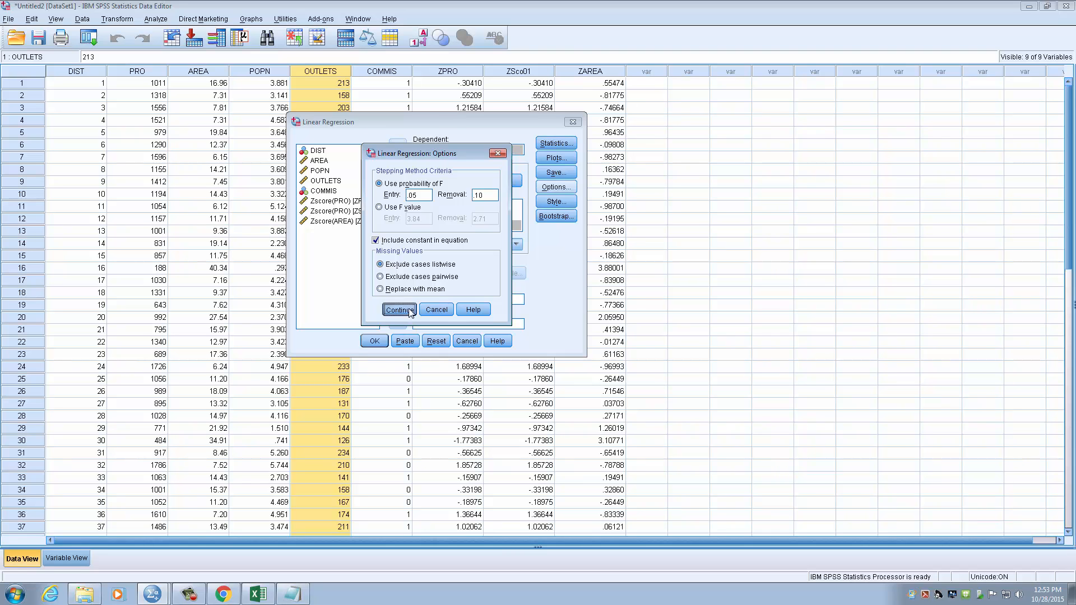
pyautogui.click(374, 341)
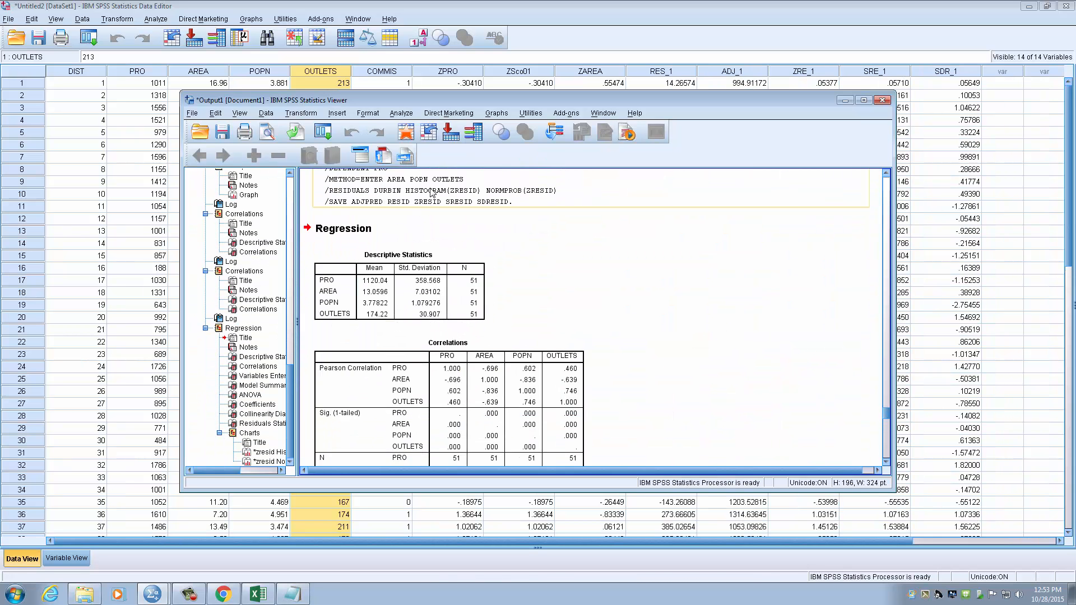
pyautogui.scroll(-15, 431, 193)
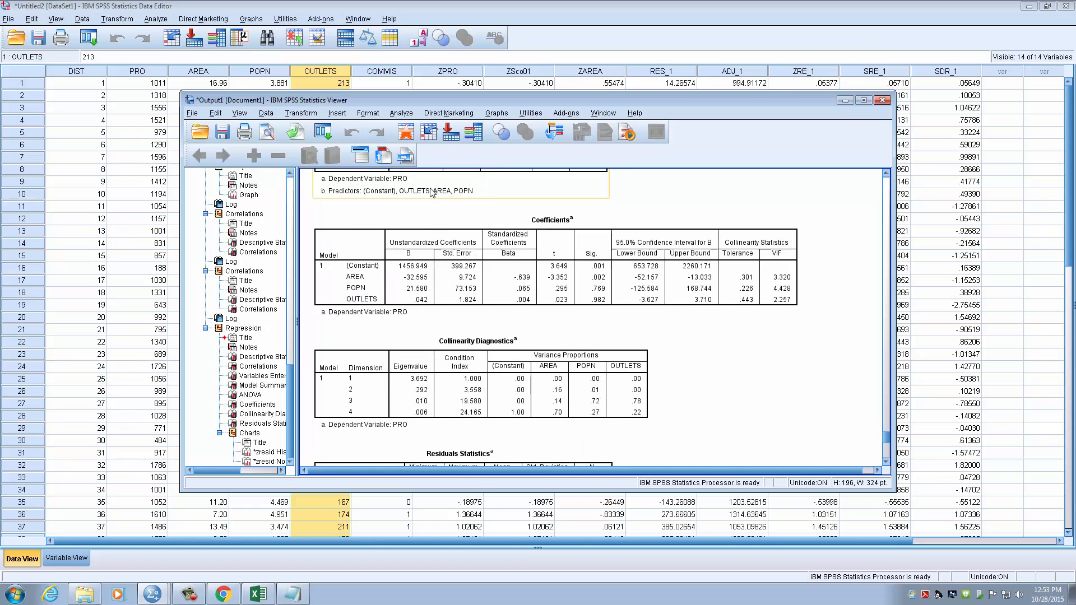
# Step: Return to the dataset and examine the saved columns RES_1, ADJ_1, ZRE_1, SRE_1 and SDR_1
pyautogui.click(846, 100)
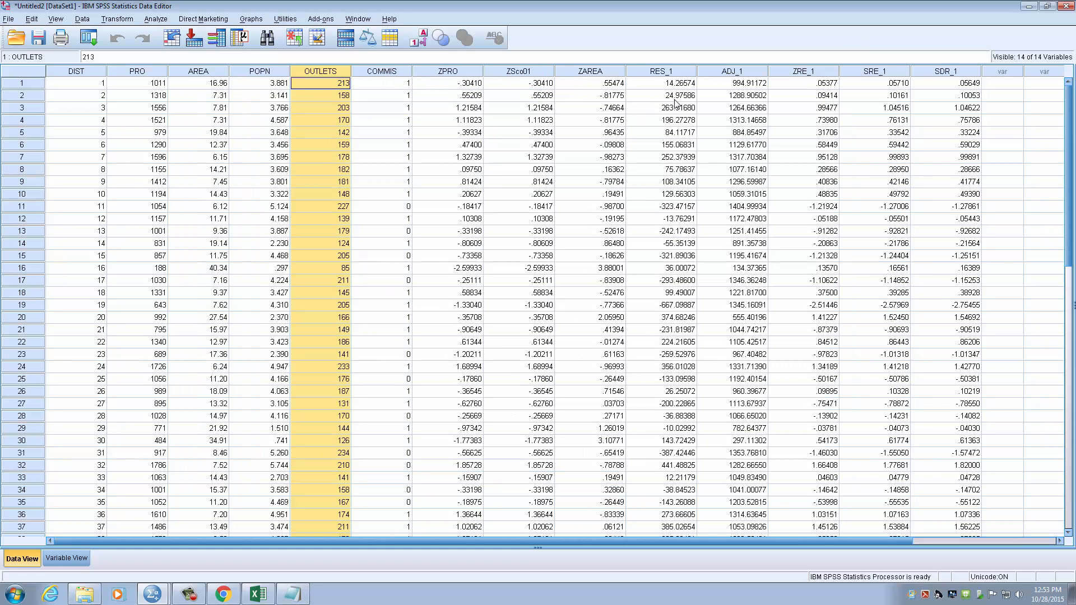
pyautogui.click(527, 83)
pyautogui.click(590, 79)
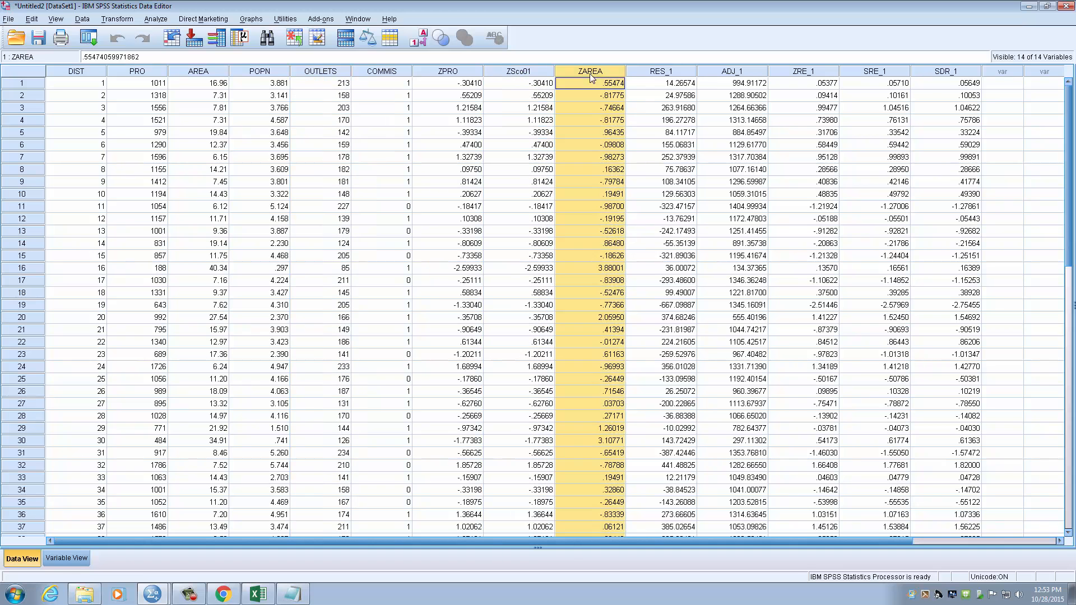
pyautogui.click(680, 80)
pyautogui.click(757, 82)
pyautogui.click(820, 79)
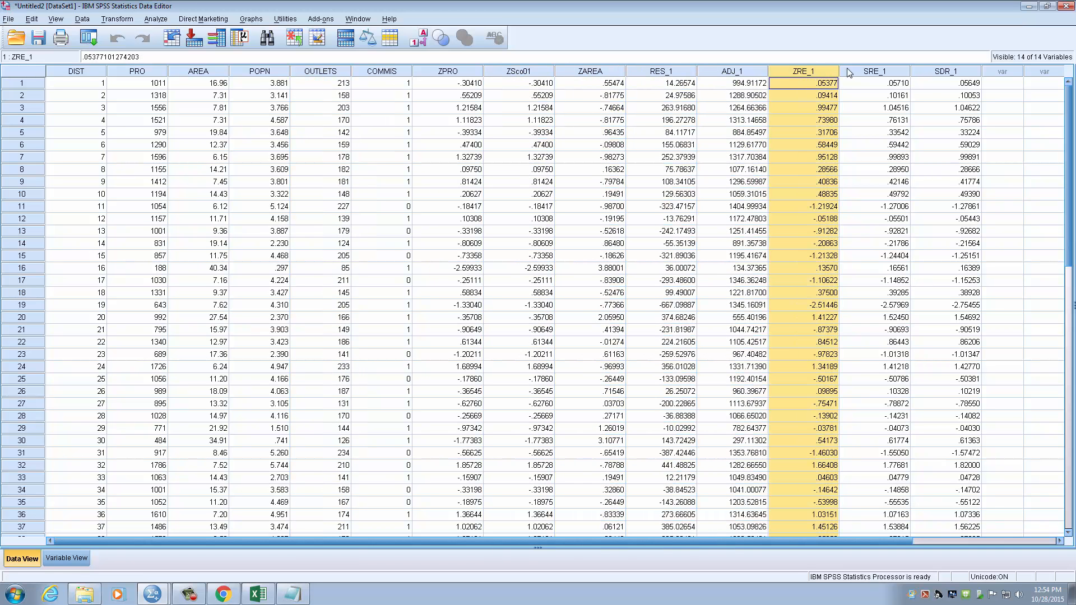
pyautogui.click(882, 73)
pyautogui.click(964, 76)
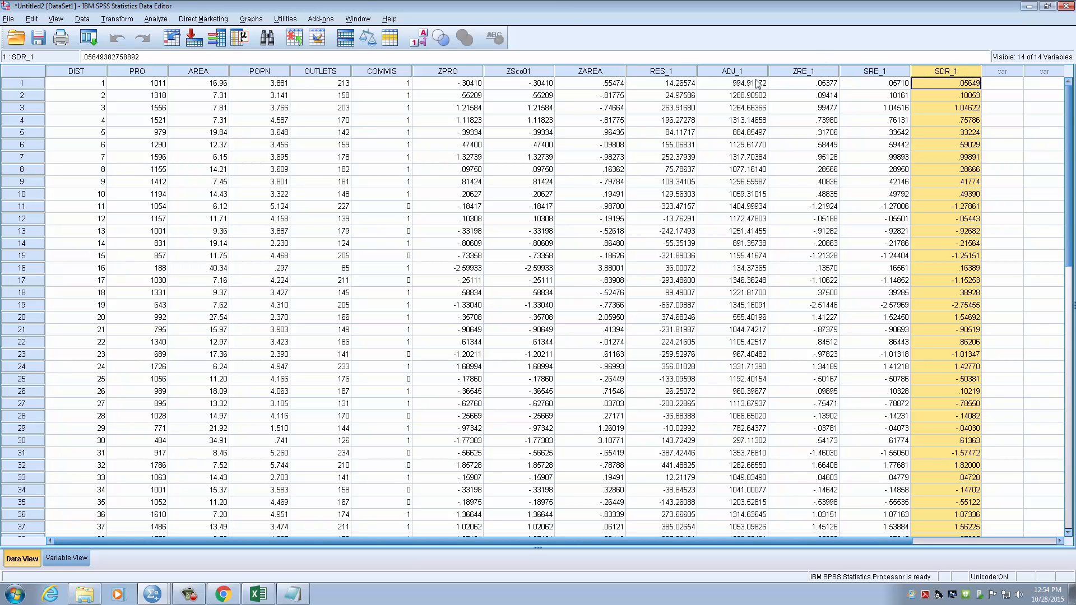
pyautogui.click(155, 19)
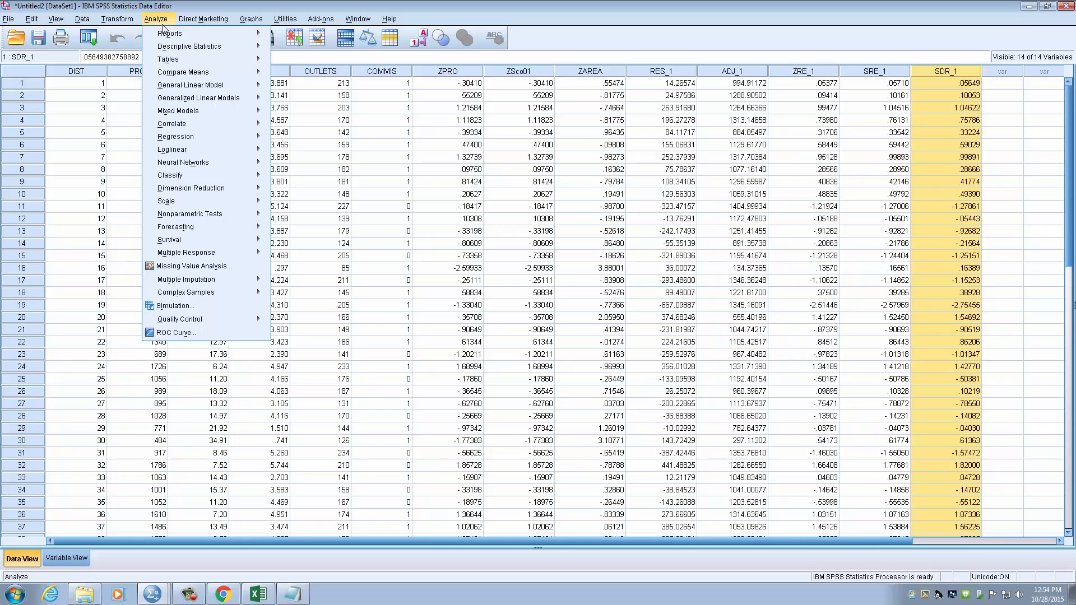
pyautogui.click(163, 22)
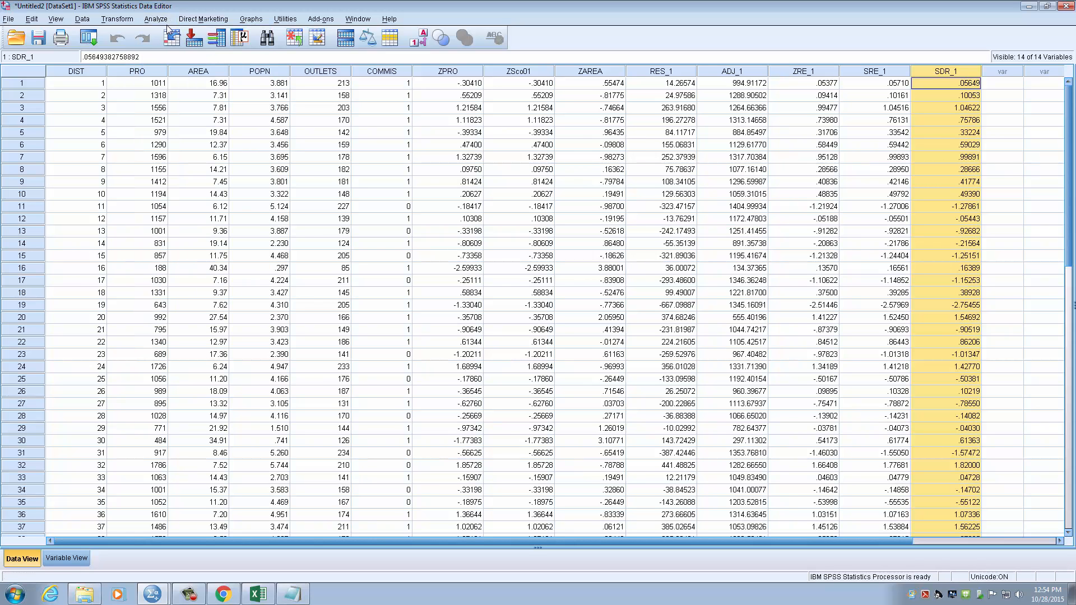
pyautogui.click(545, 135)
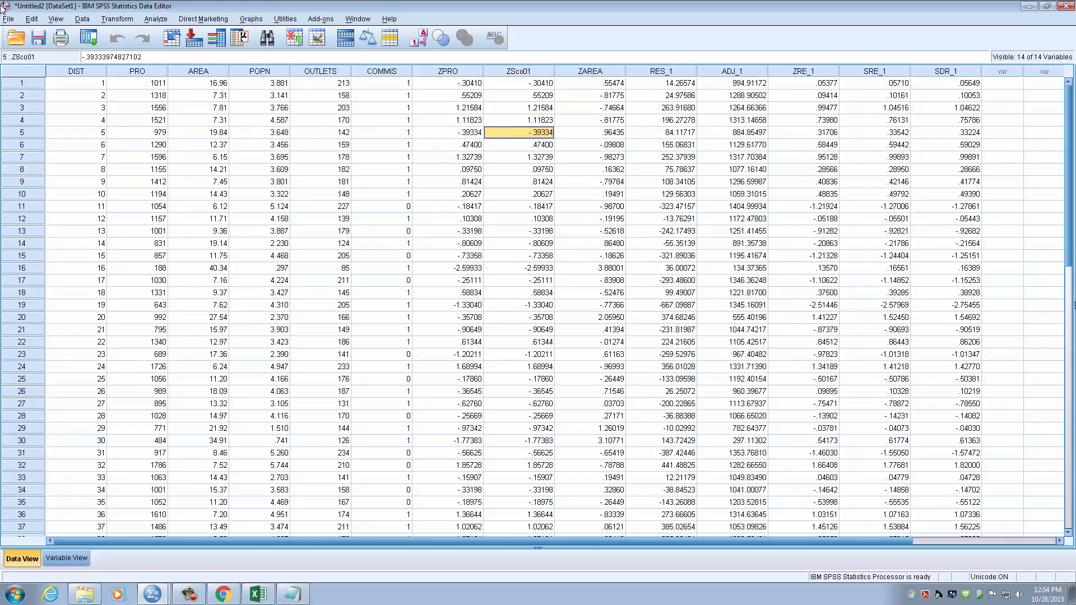
# Step: Look through the file types available for saving the dataset, and close the save dialog without saving
pyautogui.click(9, 19)
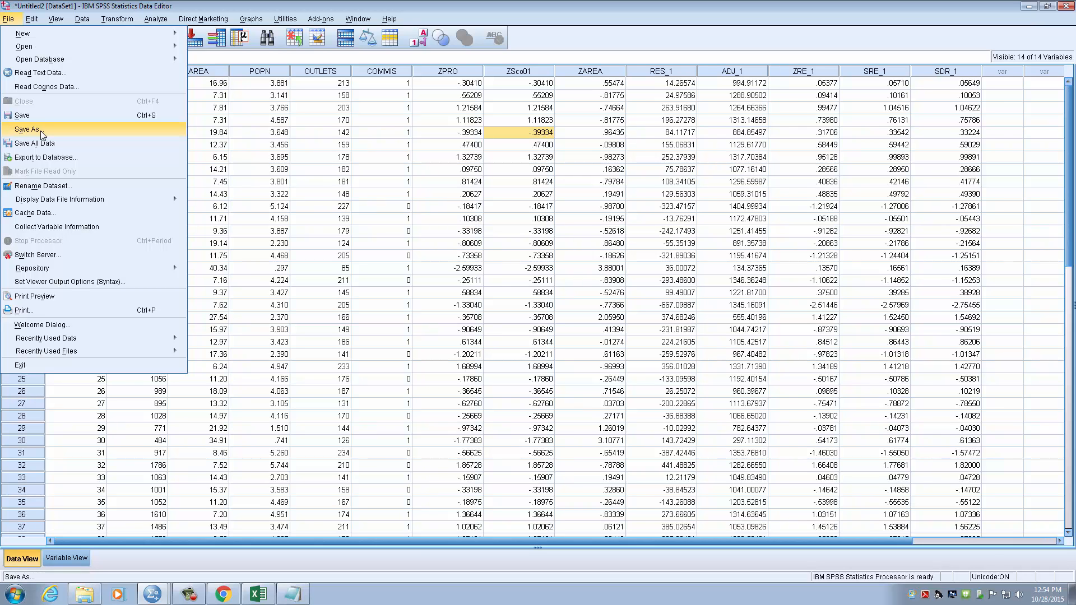
pyautogui.click(28, 130)
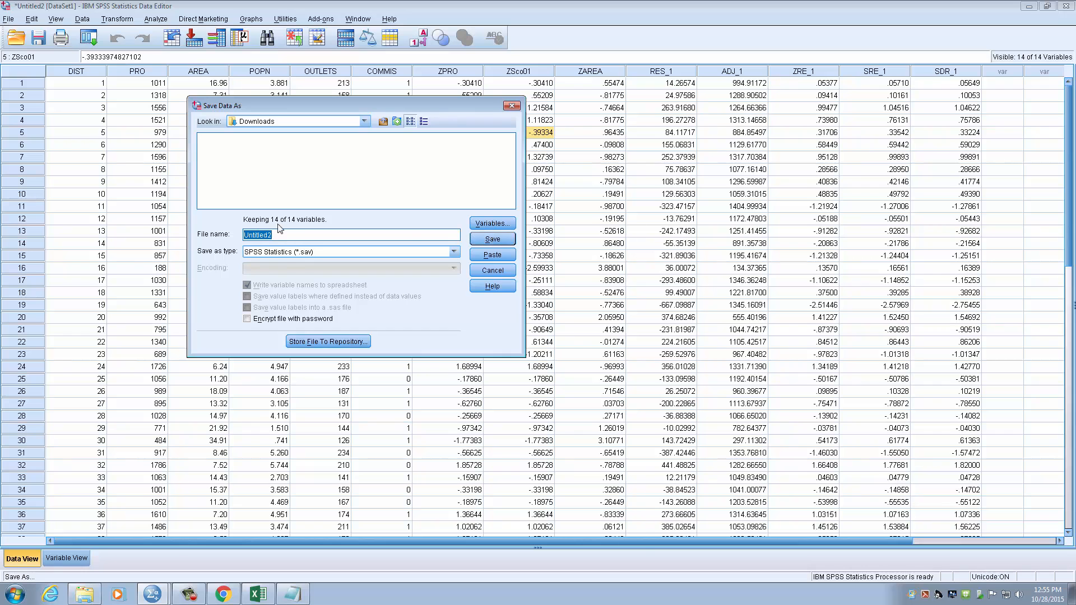
pyautogui.click(285, 253)
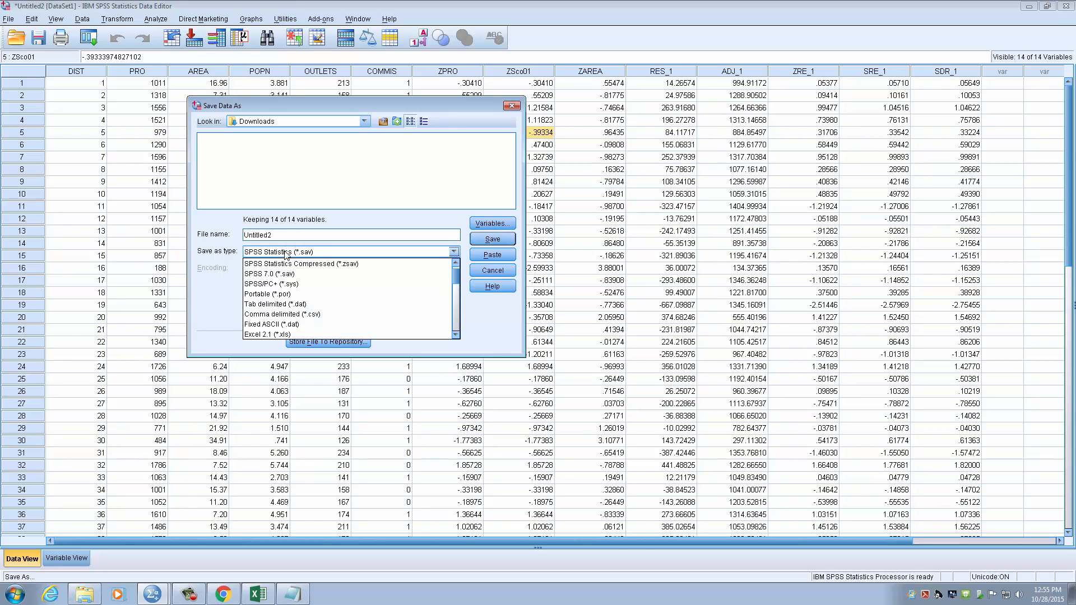
pyautogui.click(285, 253)
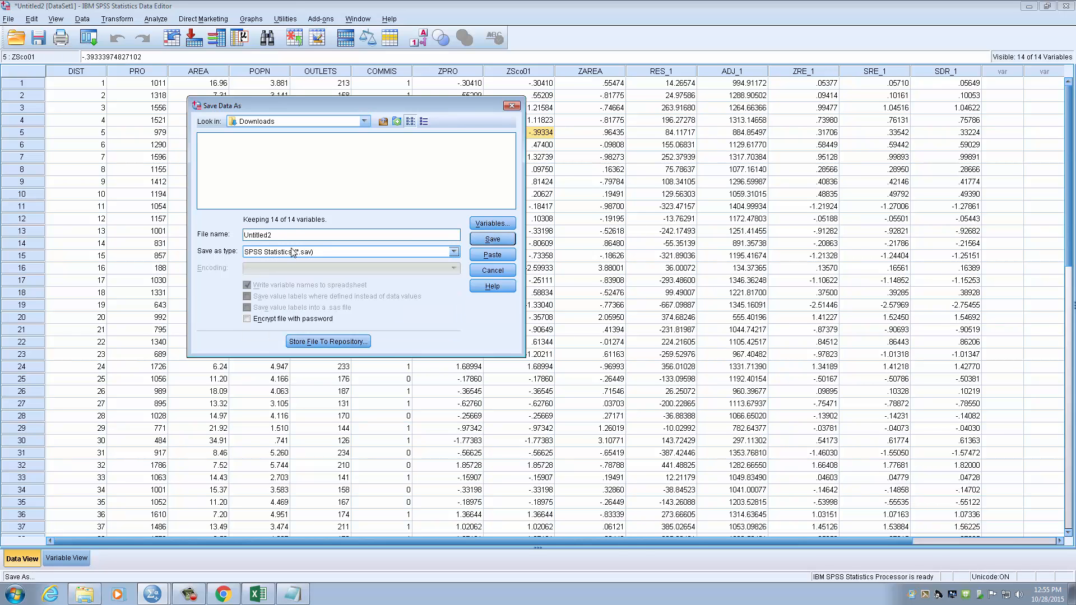
pyautogui.click(515, 106)
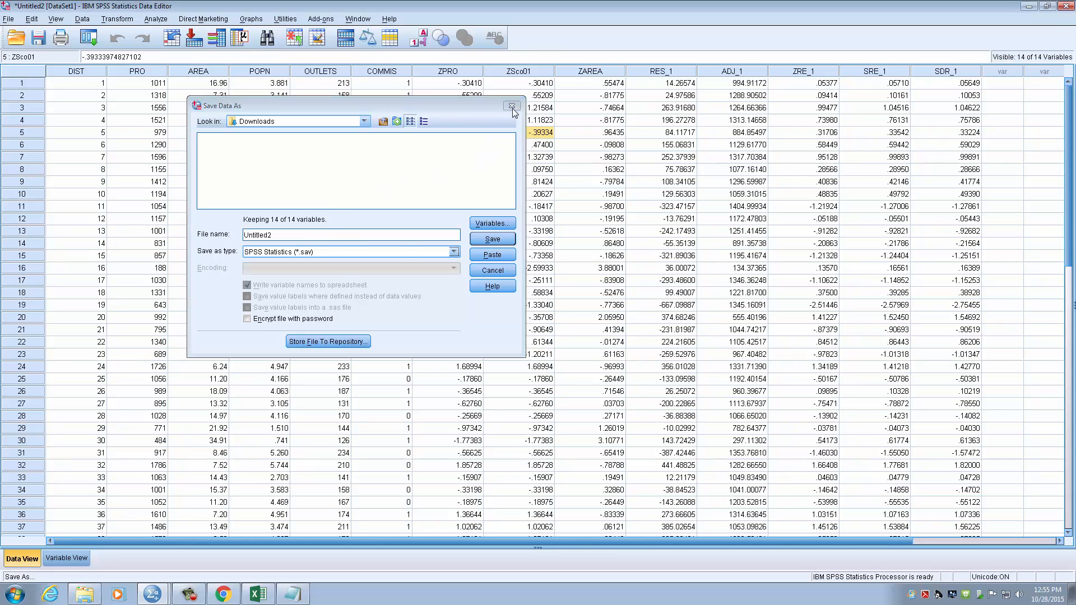